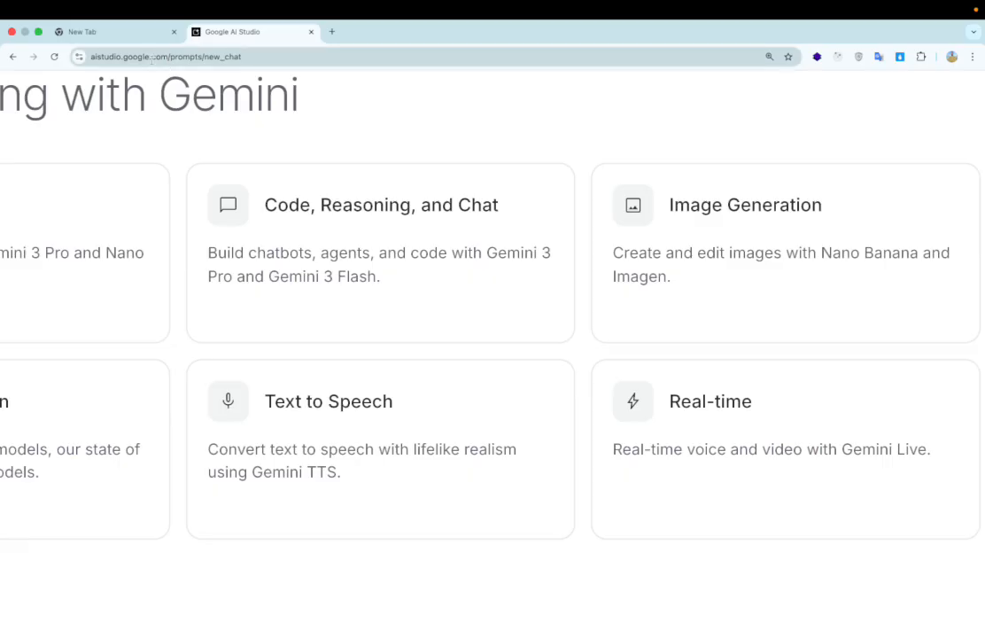
Step: Open the Video Generation category among the Google AI Studio model categories
{"action": "double_click", "coordinate": [137, 57]}
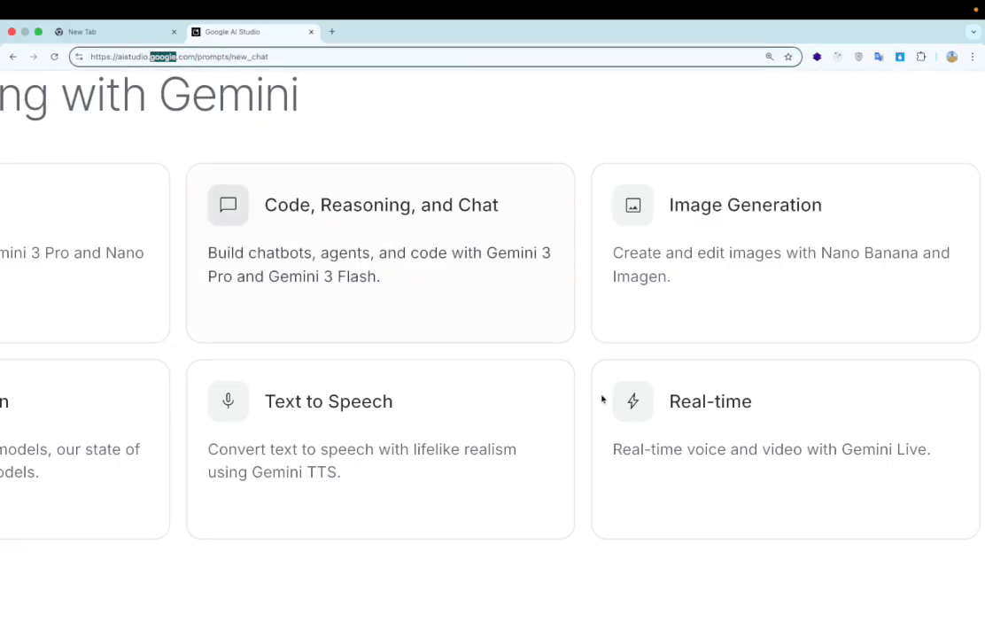
{"action": "scroll", "coordinate": [728, 460], "scroll_direction": "right", "scroll_amount": 3}
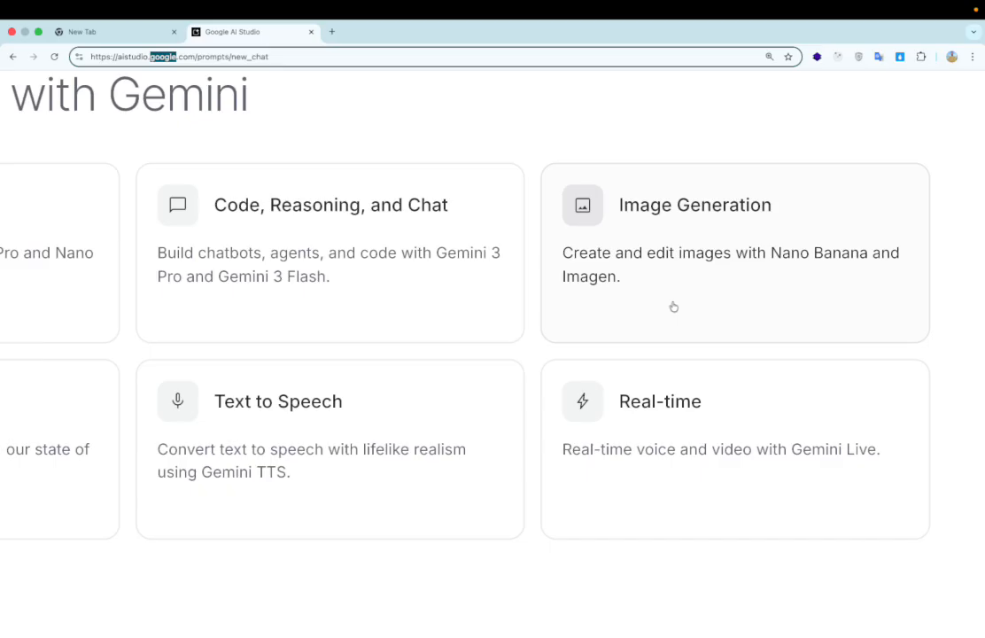
{"action": "scroll", "coordinate": [673, 306], "scroll_direction": "down", "scroll_amount": 3}
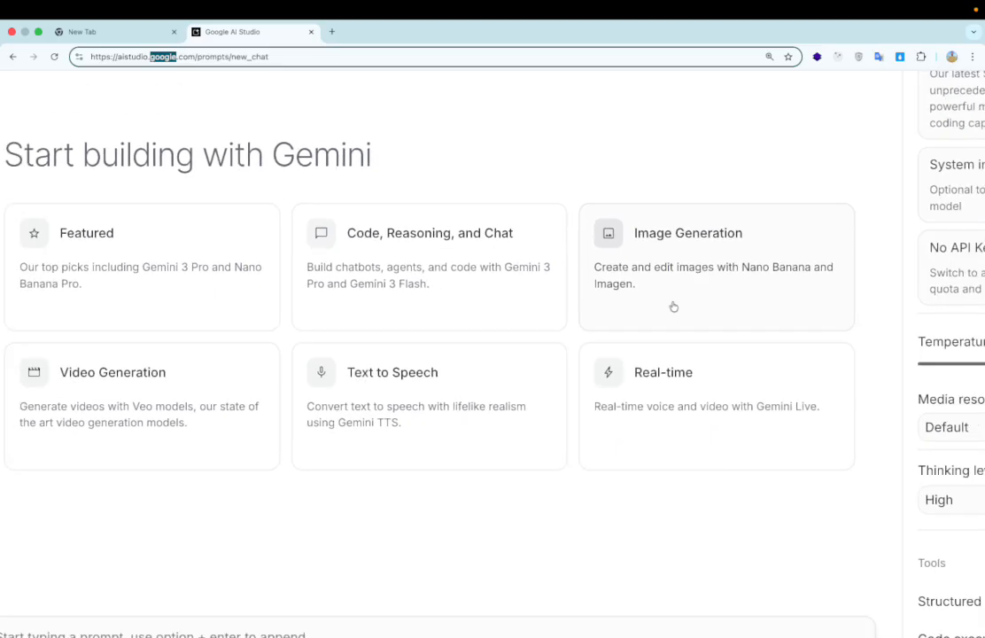
{"action": "left_click", "coordinate": [211, 390]}
Step: Examine the listed Veo video models, their descriptions and their paid-tier labels
{"action": "scroll", "coordinate": [352, 391], "scroll_direction": "down", "scroll_amount": 3}
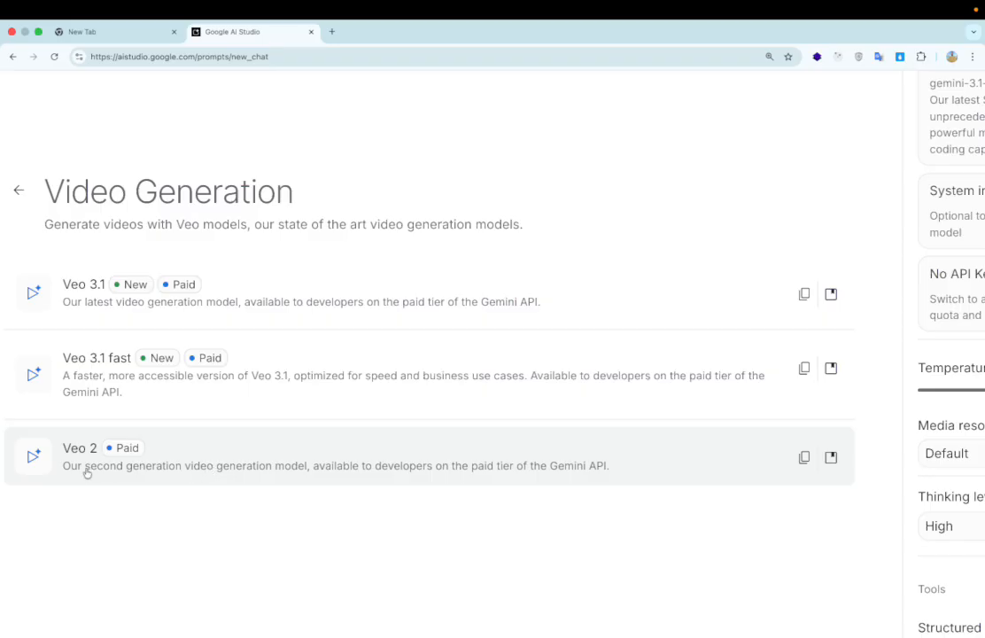
{"action": "scroll", "coordinate": [86, 473], "scroll_direction": "up", "scroll_amount": 3}
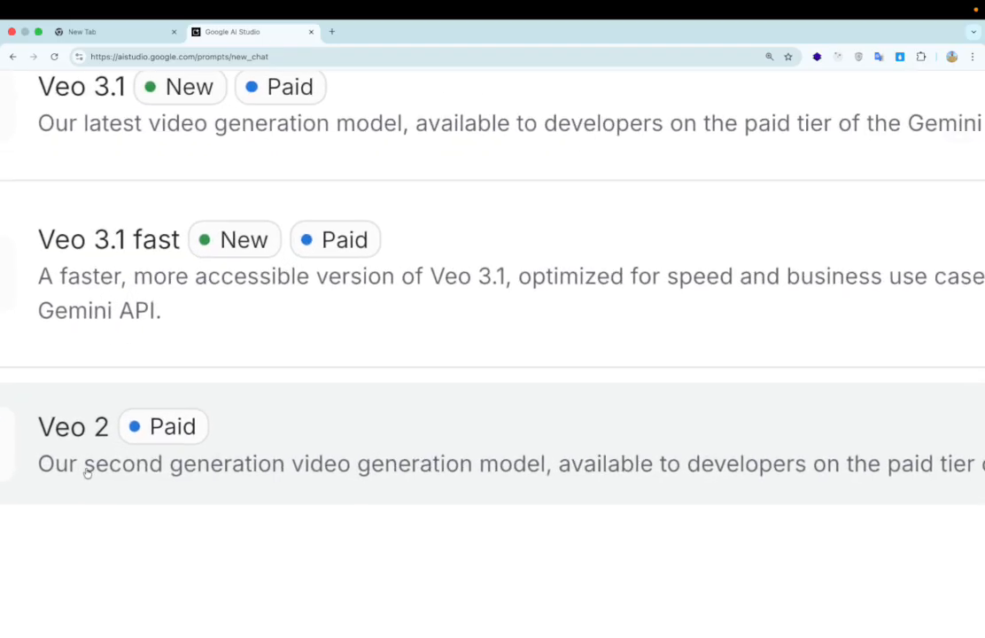
{"action": "scroll", "coordinate": [86, 474], "scroll_direction": "left", "scroll_amount": 2}
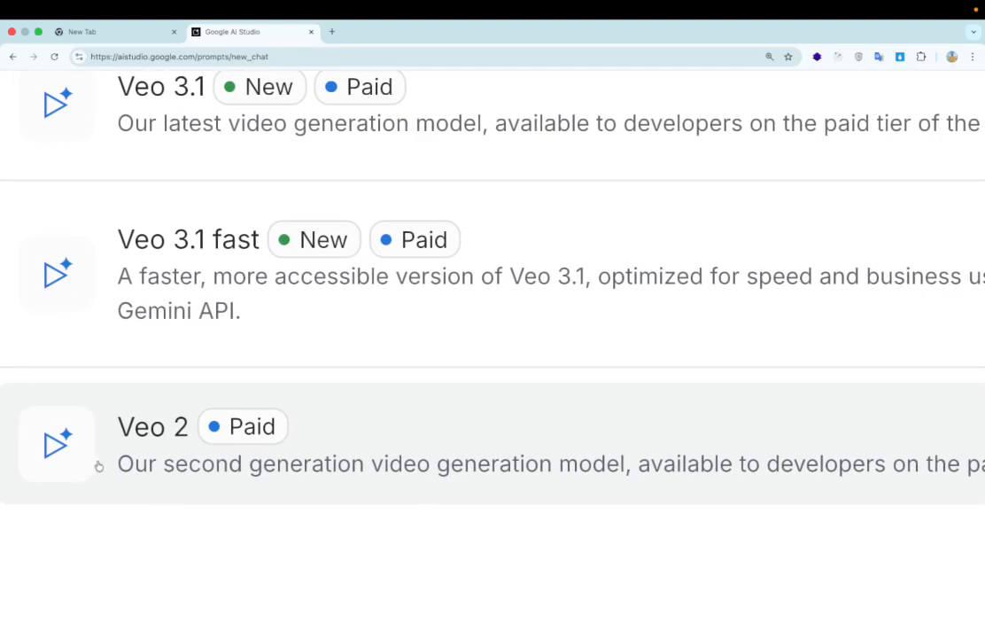
{"action": "scroll", "coordinate": [191, 354], "scroll_direction": "up", "scroll_amount": 3}
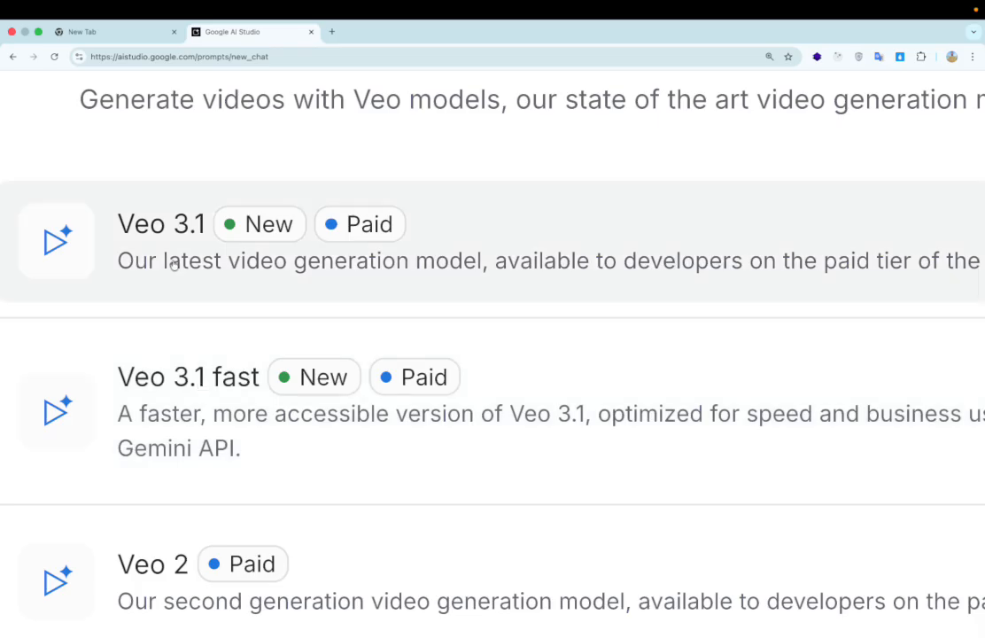
{"action": "scroll", "coordinate": [174, 264], "scroll_direction": "down", "scroll_amount": 1}
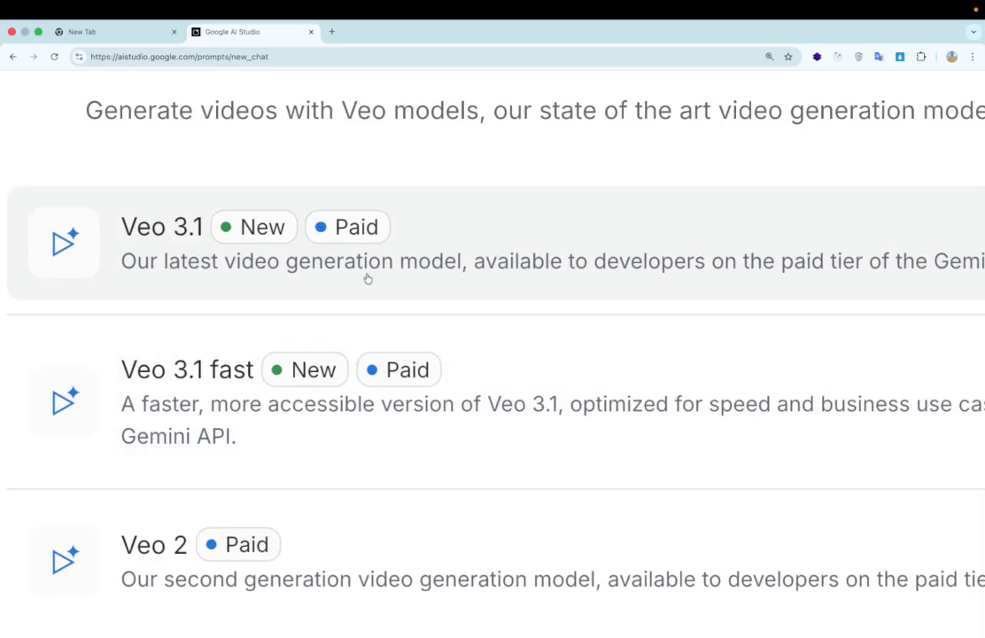
{"action": "scroll", "coordinate": [368, 279], "scroll_direction": "down", "scroll_amount": 4}
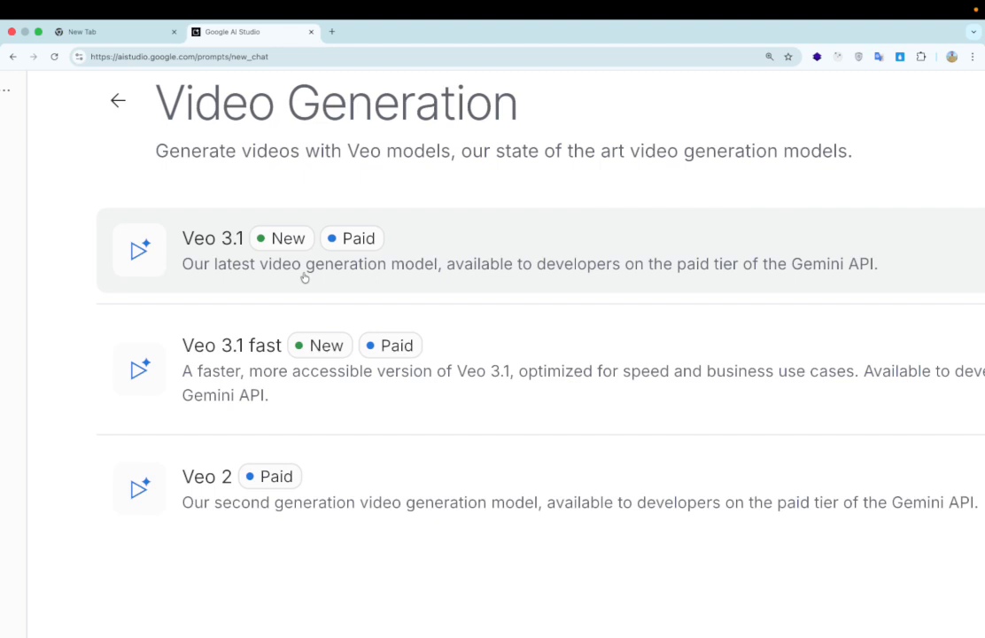
{"action": "scroll", "coordinate": [304, 277], "scroll_direction": "down", "scroll_amount": 2}
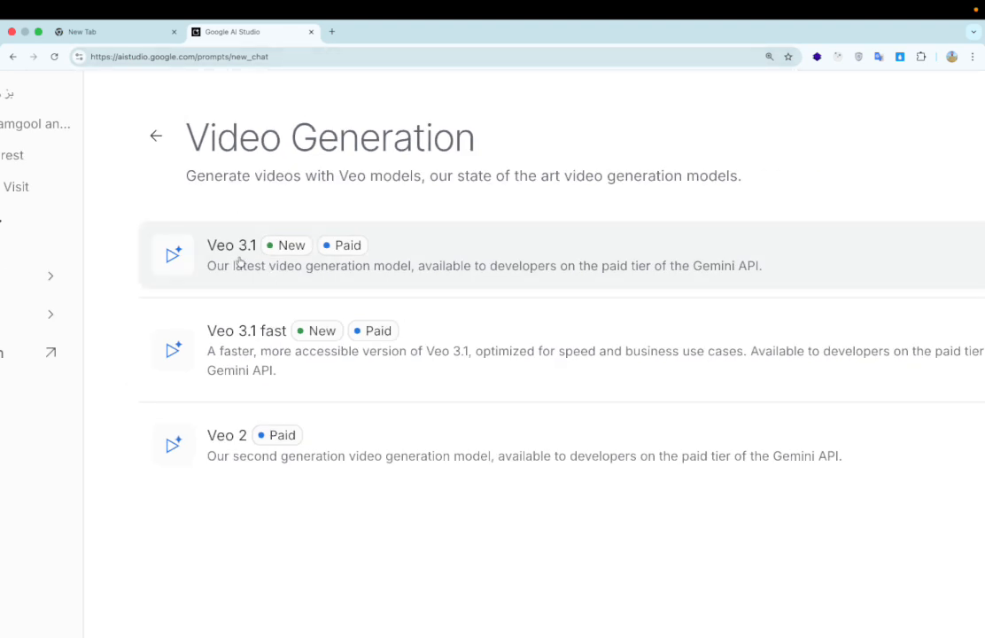
Step: Search Google for "gemeni pro" in a new browser tab
{"action": "left_click", "coordinate": [332, 33]}
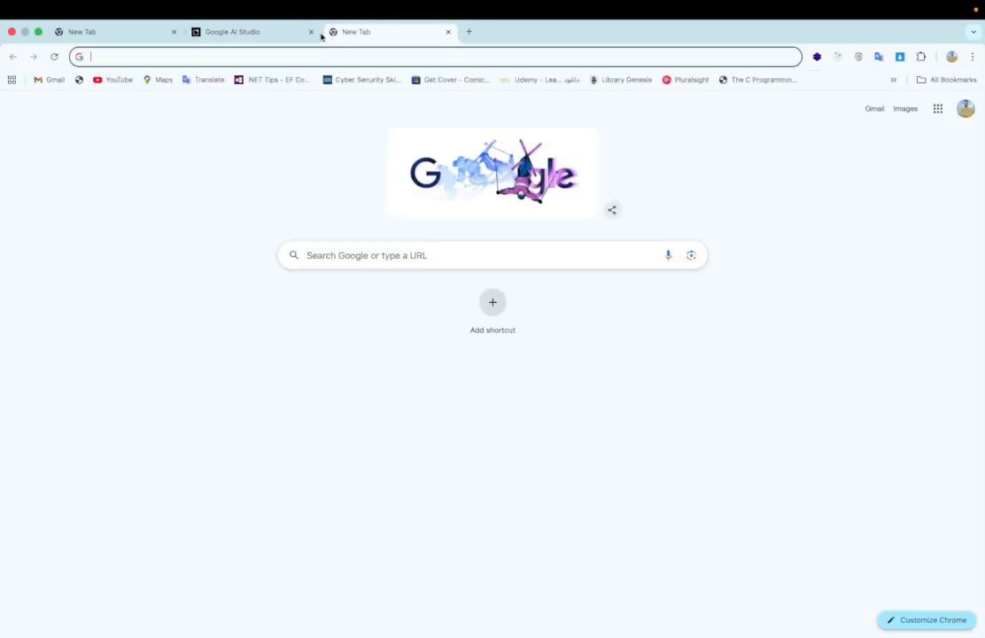
{"action": "type", "text": "ge"}
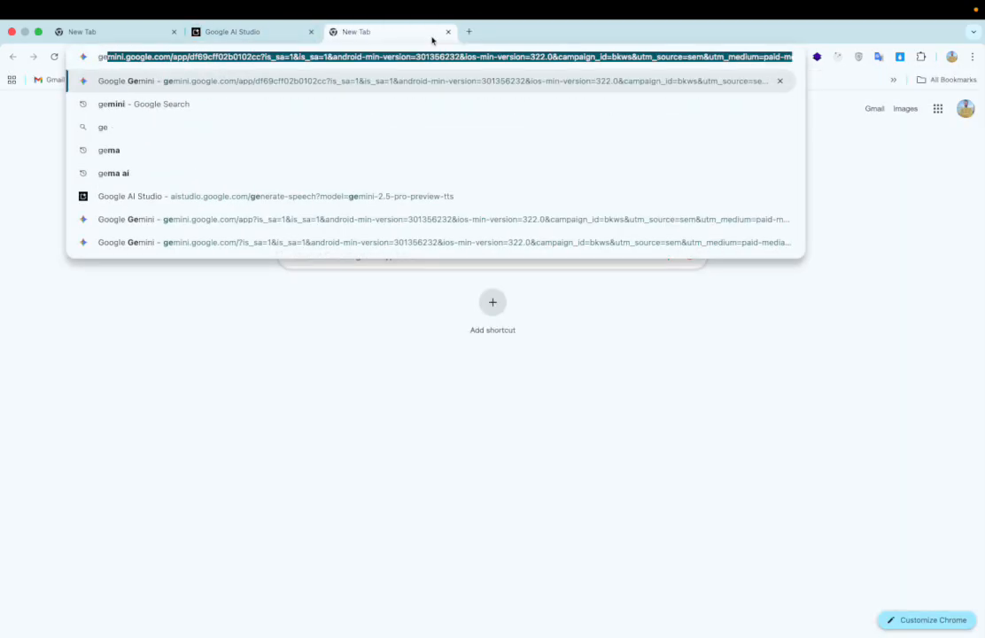
{"action": "type", "text": "meni pro"}
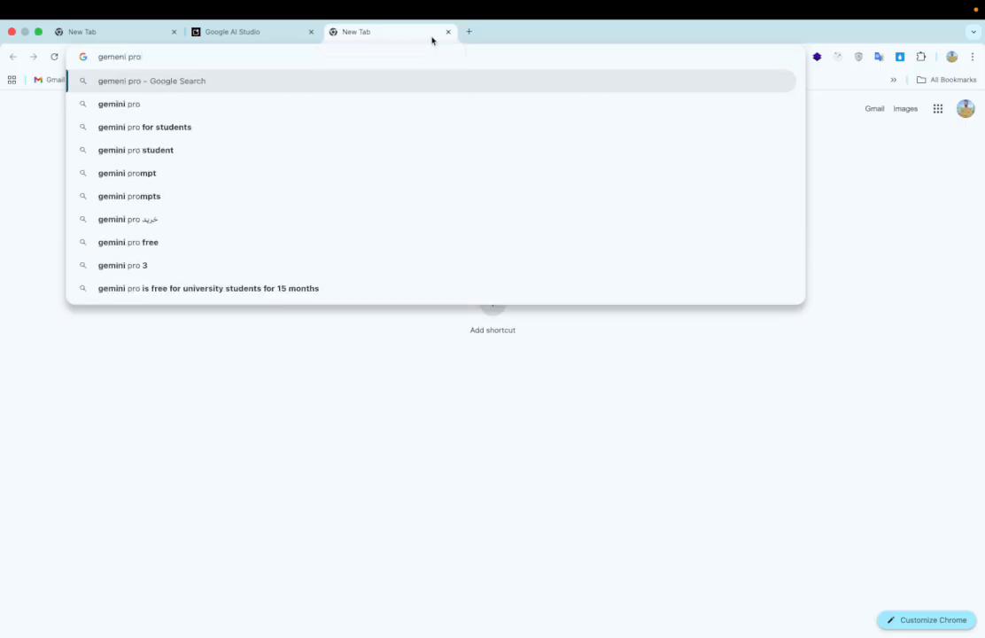
{"action": "key", "text": "Return"}
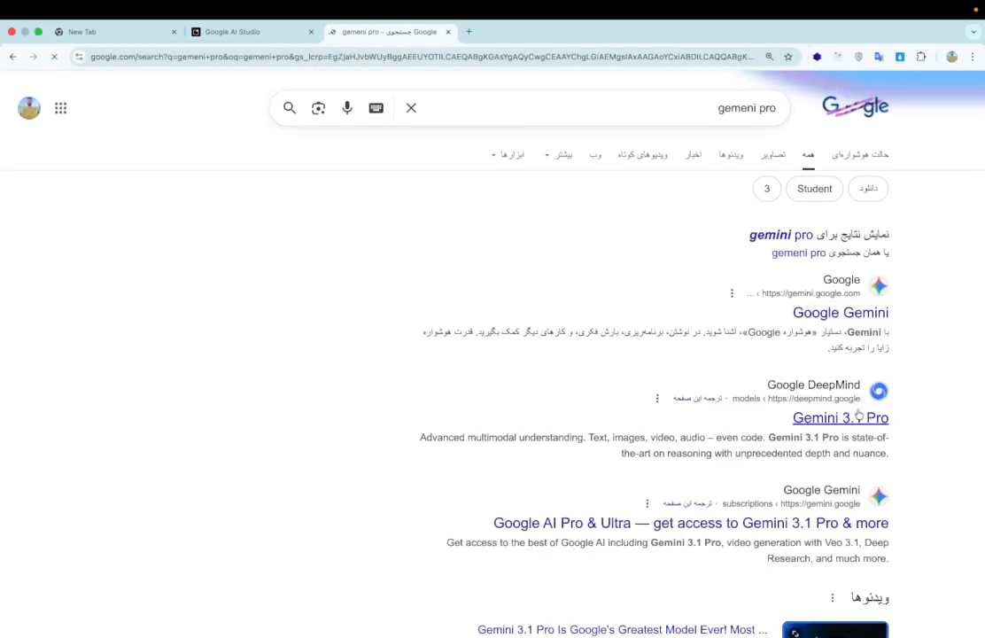
Step: Refine the Google search to "gemeni pro خرید" to look for sellers of the subscription
{"action": "left_click", "coordinate": [584, 97]}
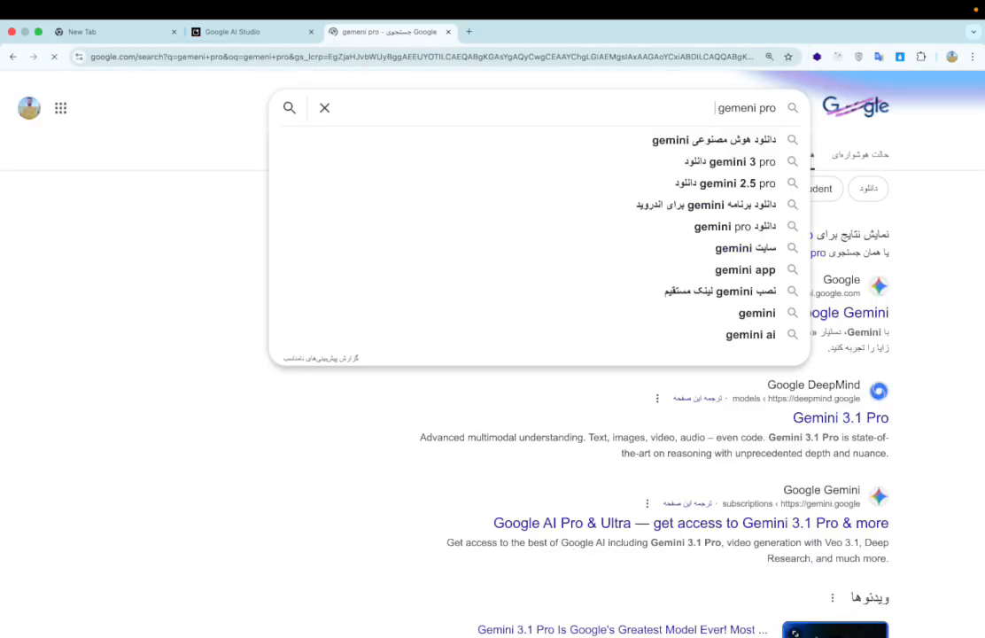
{"action": "type", "text": "ovdn"}
{"action": "key", "text": "BackSpace"}
{"action": "key", "text": "BackSpace"}
{"action": "key", "text": "BackSpace"}
{"action": "key", "text": "BackSpace"}
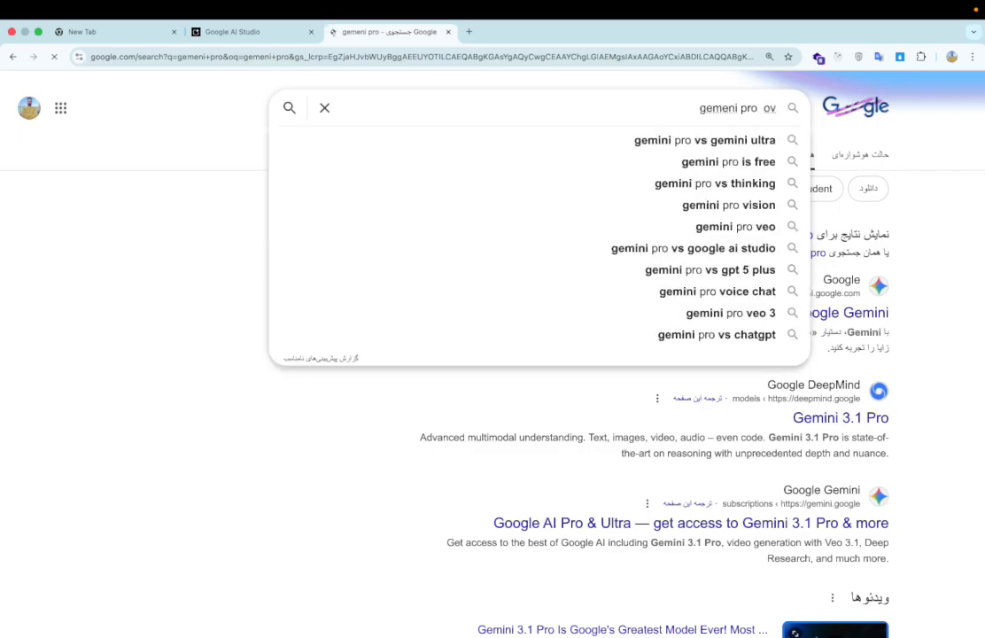
{"action": "type", "text": "خرید"}
{"action": "key", "text": "Return"}
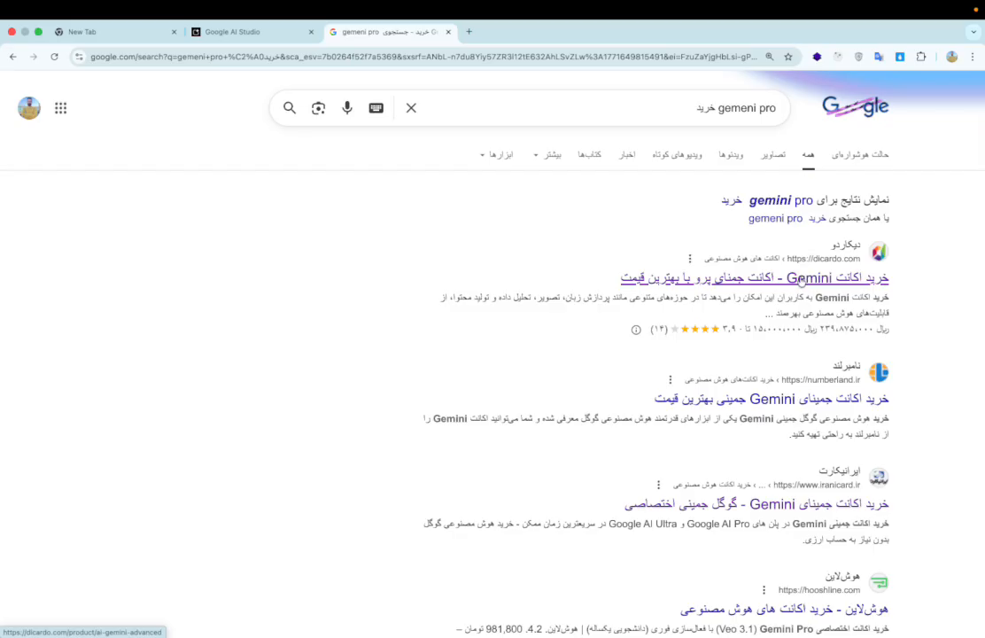
Step: Open dicardo.com's Gemini account page from the results, dismiss the advert, and bring up the product type choices
{"action": "left_click", "coordinate": [800, 280]}
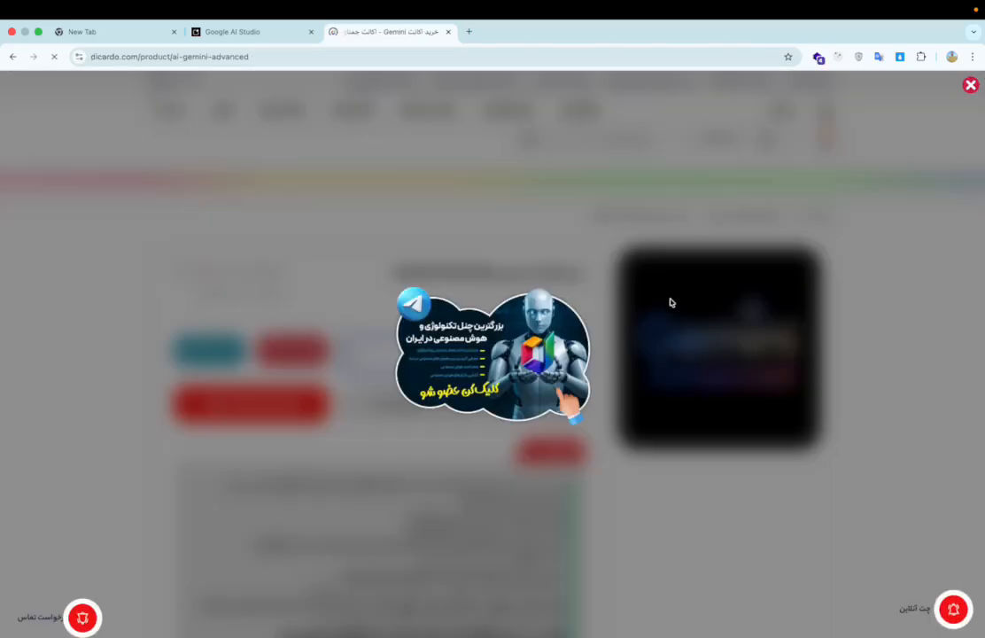
{"action": "left_click", "coordinate": [972, 84]}
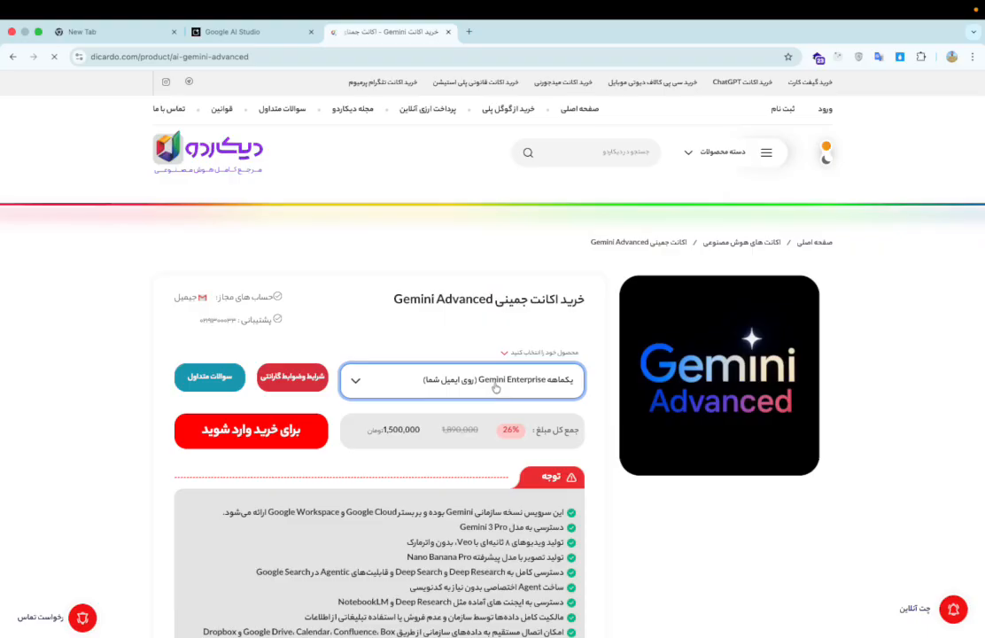
{"action": "scroll", "coordinate": [493, 385], "scroll_direction": "down", "scroll_amount": 3}
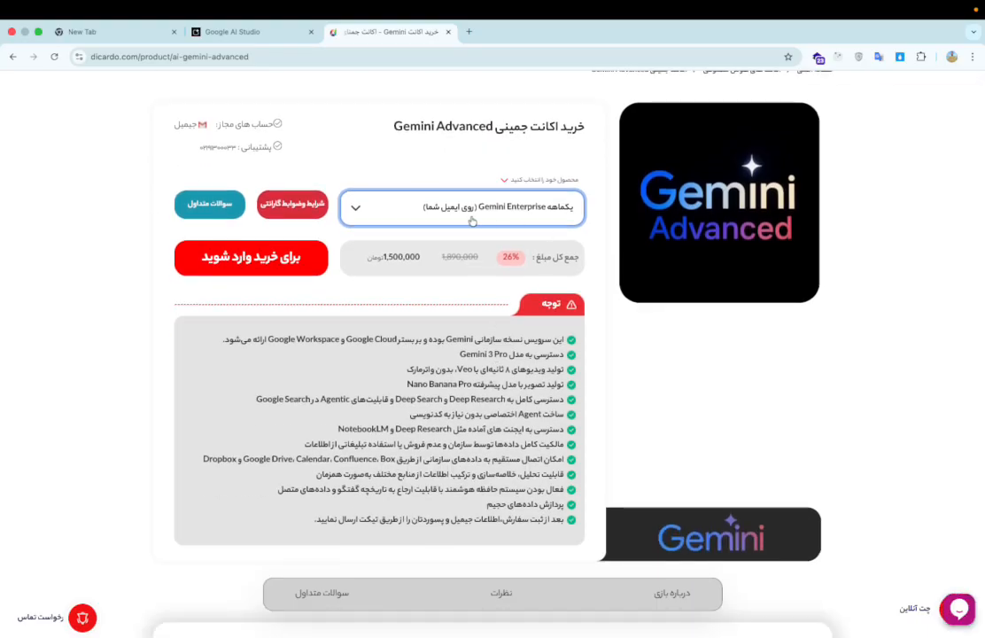
{"action": "left_click", "coordinate": [472, 221]}
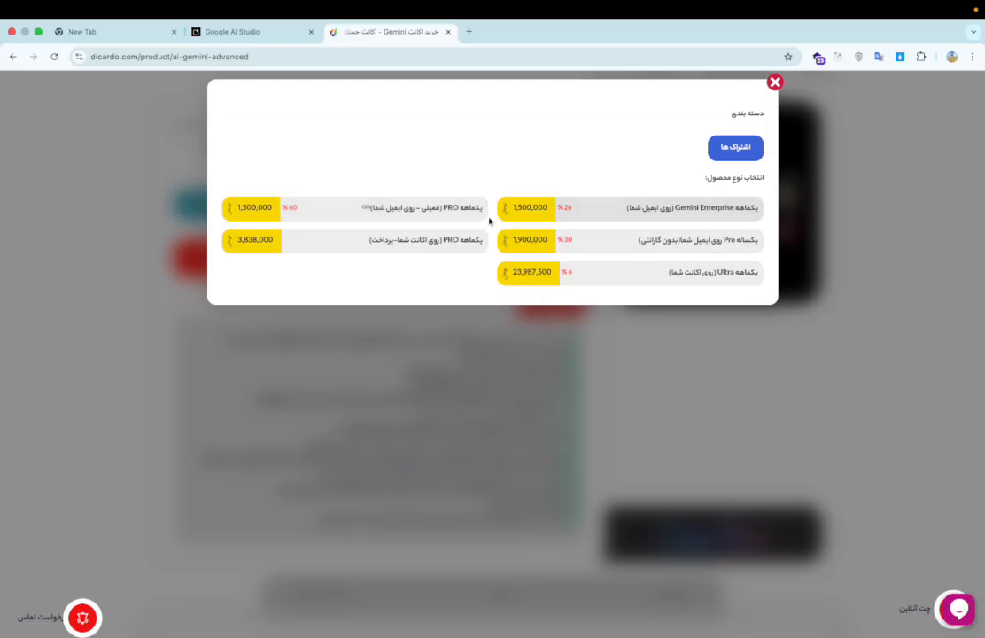
Step: Examine the names, discounts and prices of the Gemini Enterprise, Pro and Ultra subscription options
{"action": "scroll", "coordinate": [455, 217], "scroll_direction": "up", "scroll_amount": 5, "text": "ctrl"}
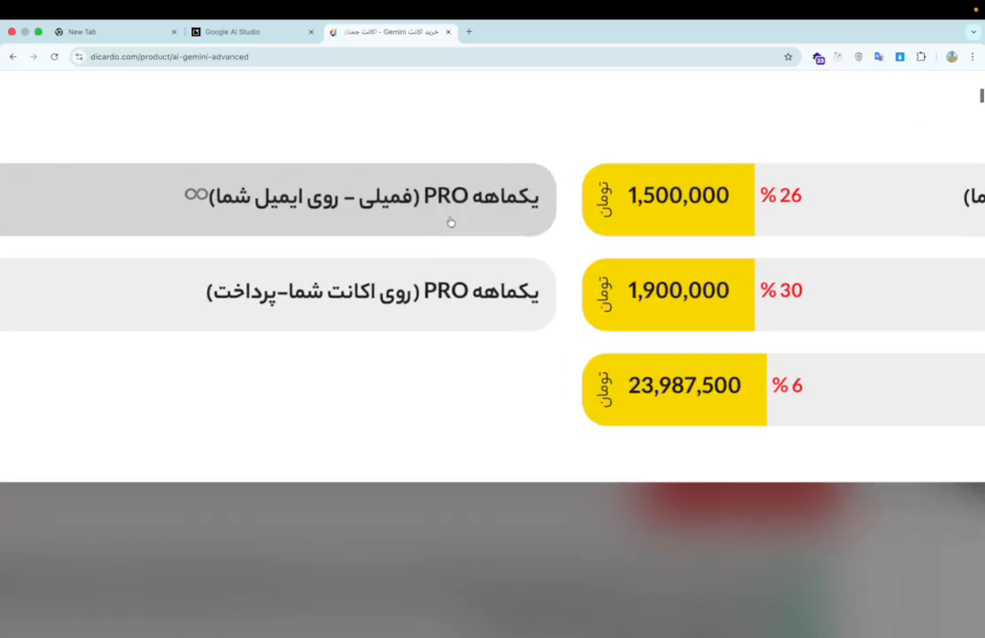
{"action": "scroll", "coordinate": [450, 222], "scroll_direction": "down", "scroll_amount": 5, "text": "ctrl"}
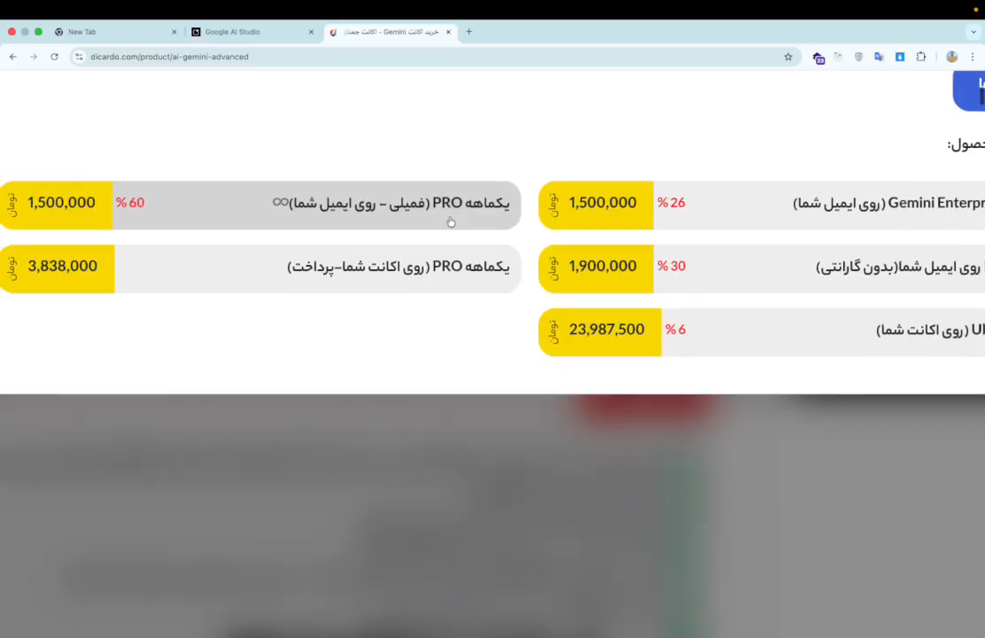
{"action": "scroll", "coordinate": [450, 222], "scroll_direction": "right", "scroll_amount": 3}
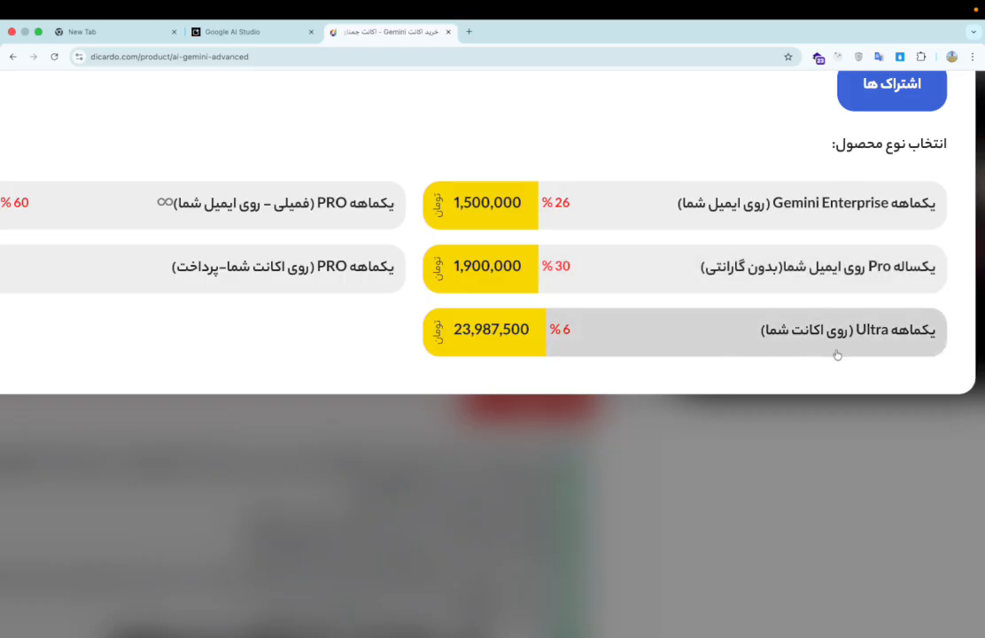
{"action": "scroll", "coordinate": [837, 354], "scroll_direction": "right", "scroll_amount": 2}
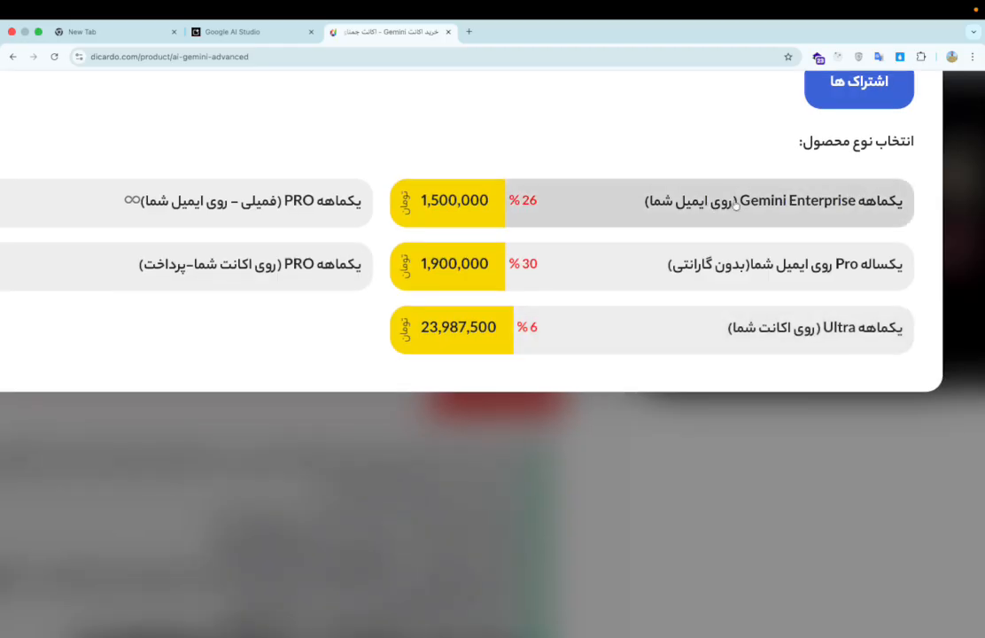
{"action": "scroll", "coordinate": [726, 204], "scroll_direction": "left", "scroll_amount": 5}
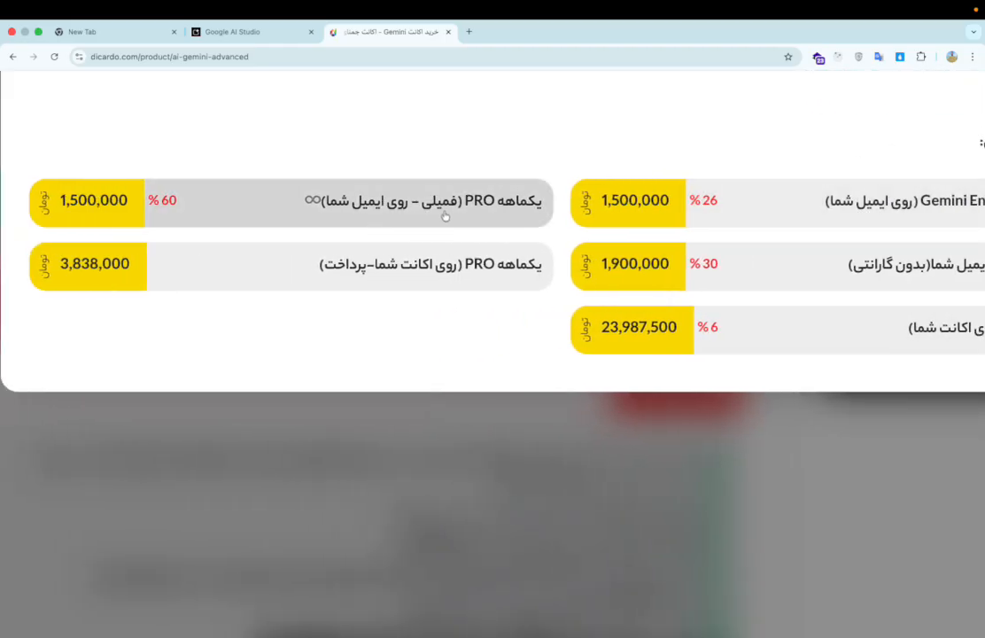
{"action": "scroll", "coordinate": [444, 216], "scroll_direction": "up", "scroll_amount": 5}
{"action": "scroll", "coordinate": [445, 216], "scroll_direction": "down", "scroll_amount": 3}
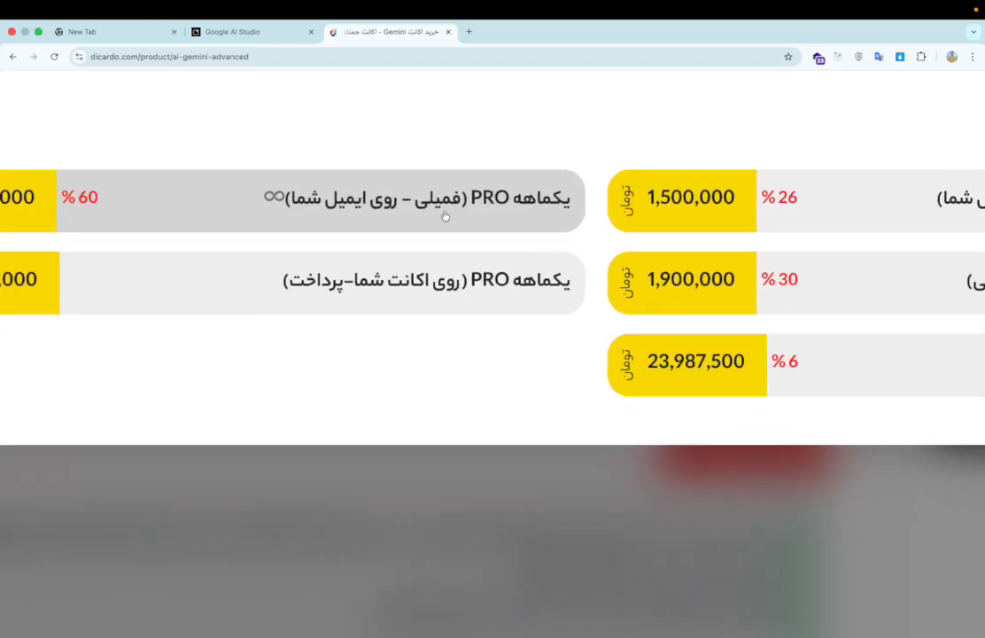
{"action": "scroll", "coordinate": [463, 292], "scroll_direction": "left", "scroll_amount": 3}
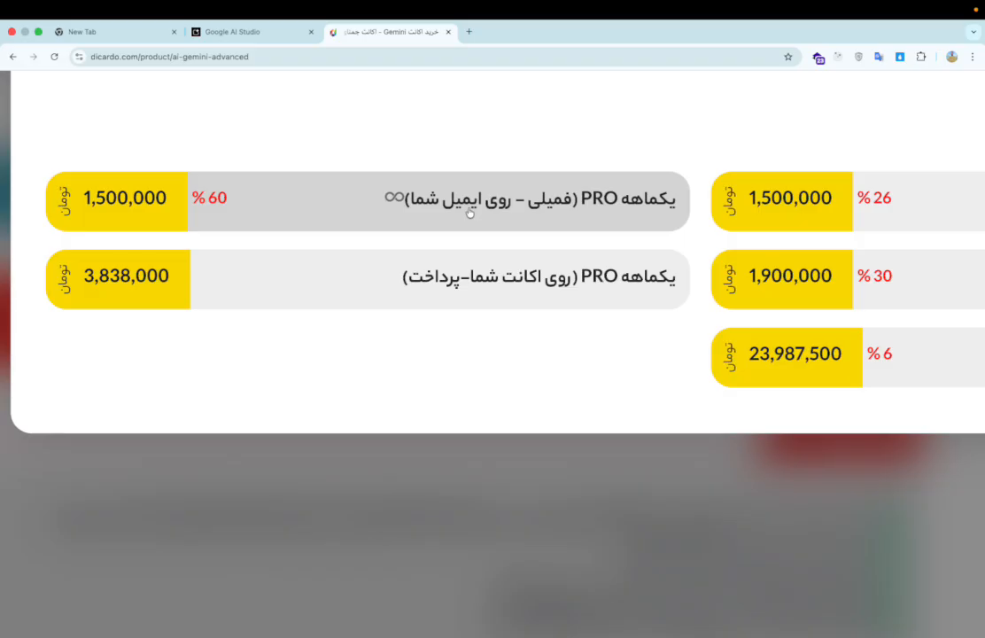
{"action": "scroll", "coordinate": [470, 213], "scroll_direction": "right", "scroll_amount": 2}
{"action": "scroll", "coordinate": [469, 212], "scroll_direction": "down", "scroll_amount": 2}
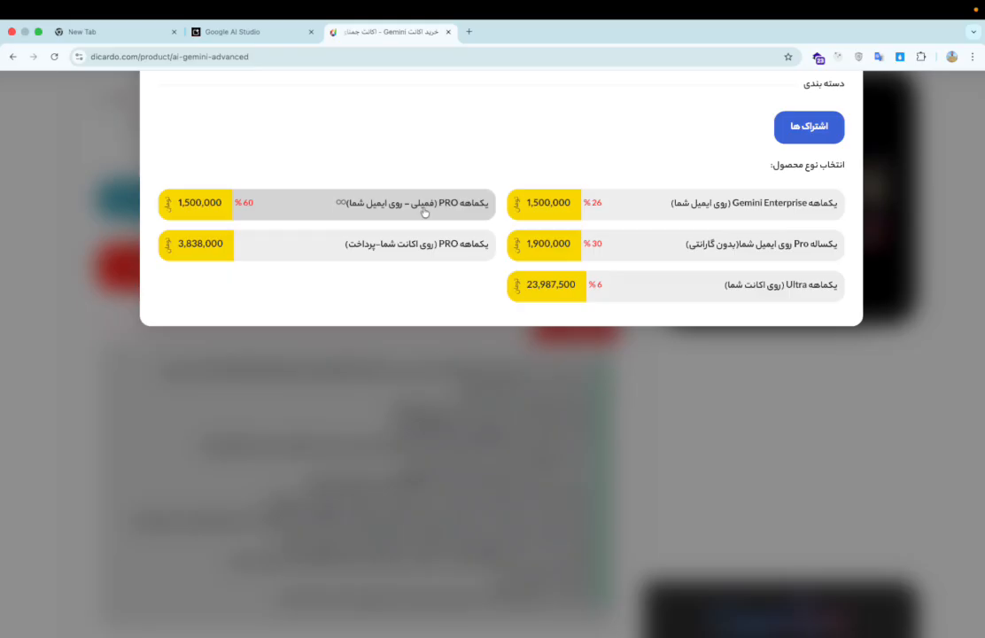
Step: Open the Google Gemini web app in a new browser tab
{"action": "left_click", "coordinate": [468, 31]}
{"action": "type", "text": "لفت"}
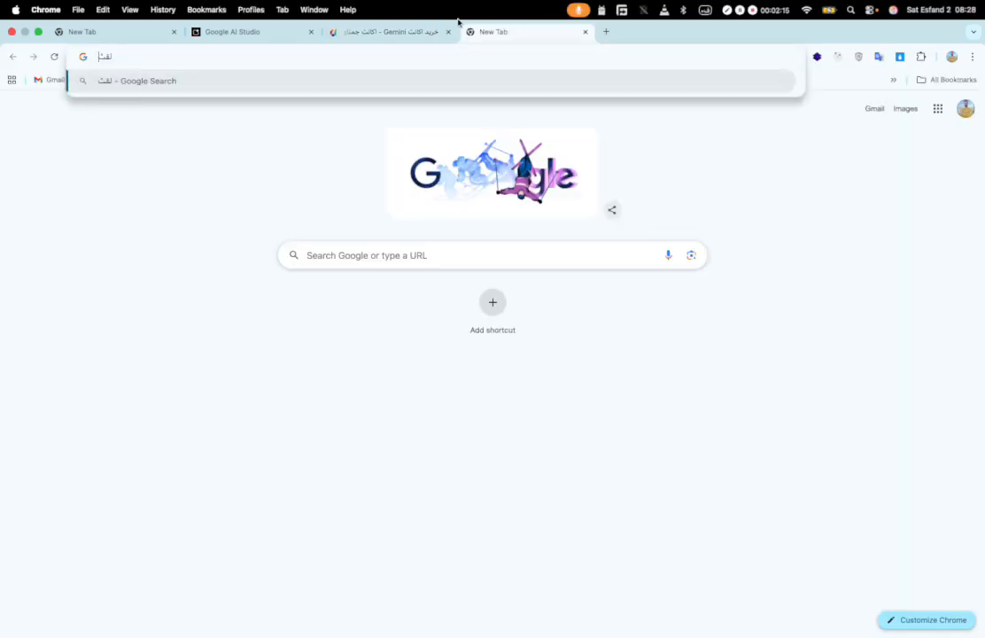
{"action": "key", "text": "BackSpace"}
{"action": "key", "text": "BackSpace"}
{"action": "key", "text": "BackSpace"}
{"action": "key", "text": "ctrl+space"}
{"action": "type", "text": "ge"}
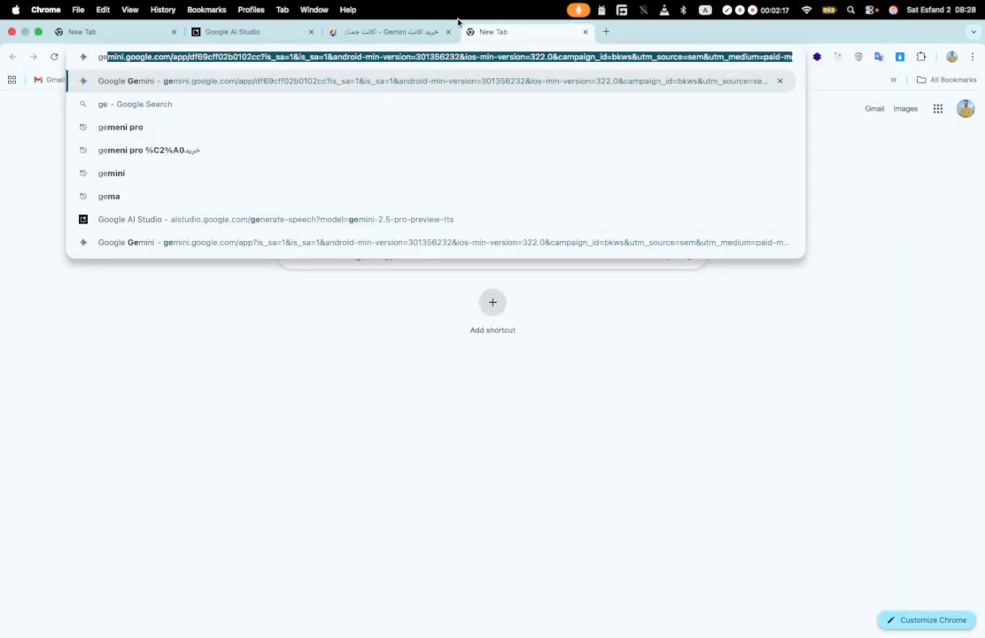
{"action": "key", "text": "Return"}
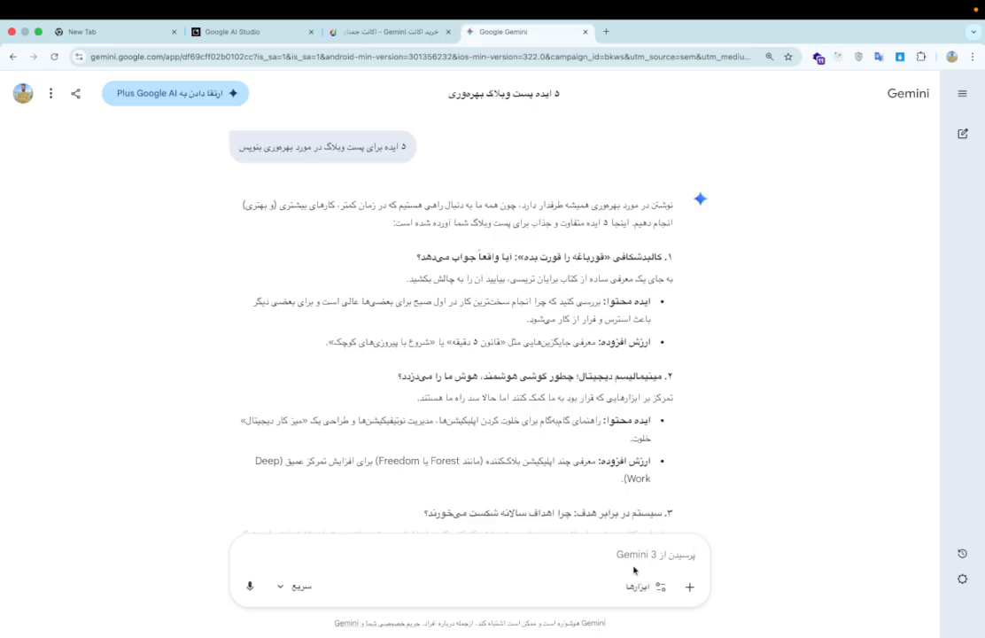
Step: Start a new Gemini chat and bring up the list of Gemini 3 modes to examine the Pro option
{"action": "left_click", "coordinate": [962, 135]}
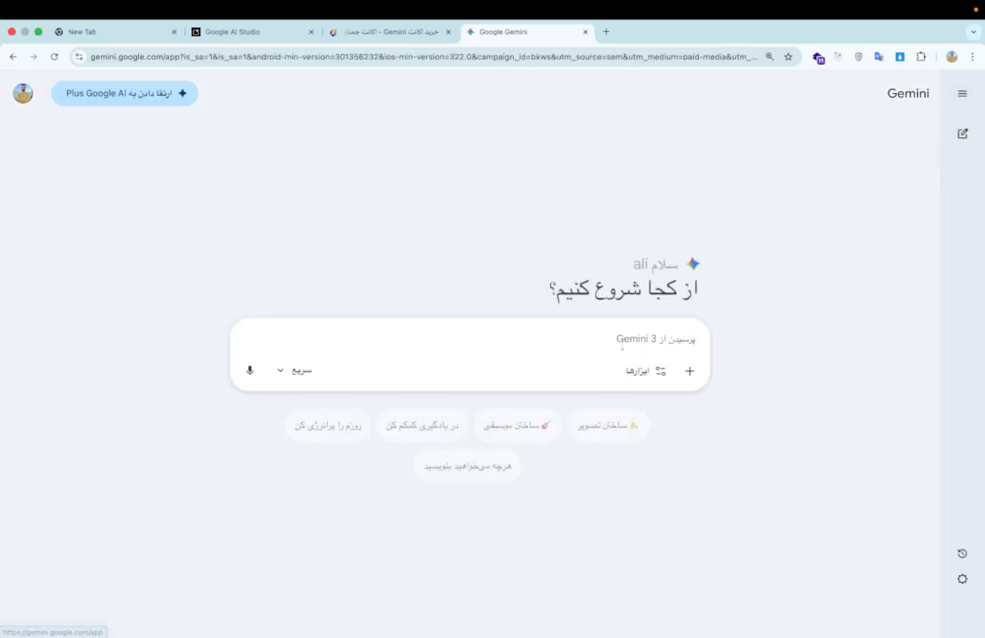
{"action": "left_click", "coordinate": [282, 371]}
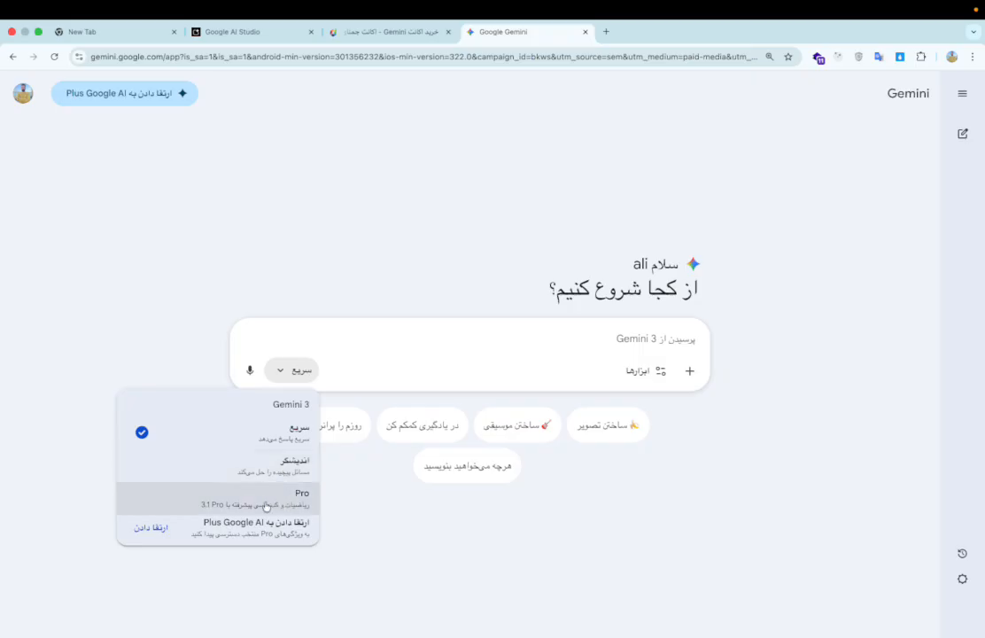
{"action": "scroll", "coordinate": [267, 508], "scroll_direction": "up", "scroll_amount": 5}
{"action": "scroll", "coordinate": [266, 508], "scroll_direction": "up", "scroll_amount": 1}
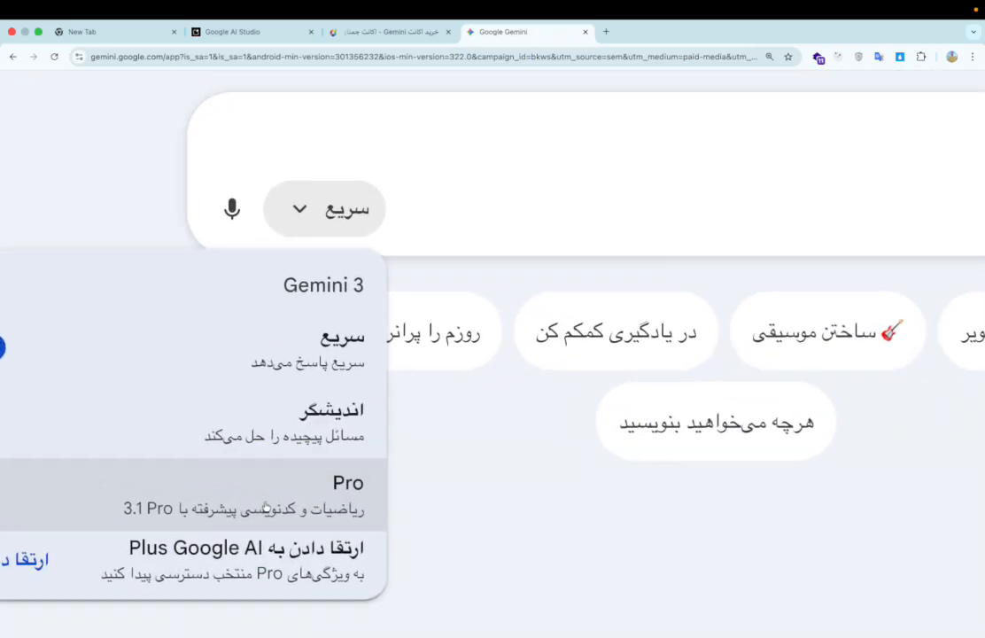
Step: Set the chat's Gemini 3 mode to اندیشگر (Thinking)
{"action": "scroll", "coordinate": [266, 508], "scroll_direction": "down", "scroll_amount": 2}
{"action": "scroll", "coordinate": [286, 468], "scroll_direction": "left", "scroll_amount": 2}
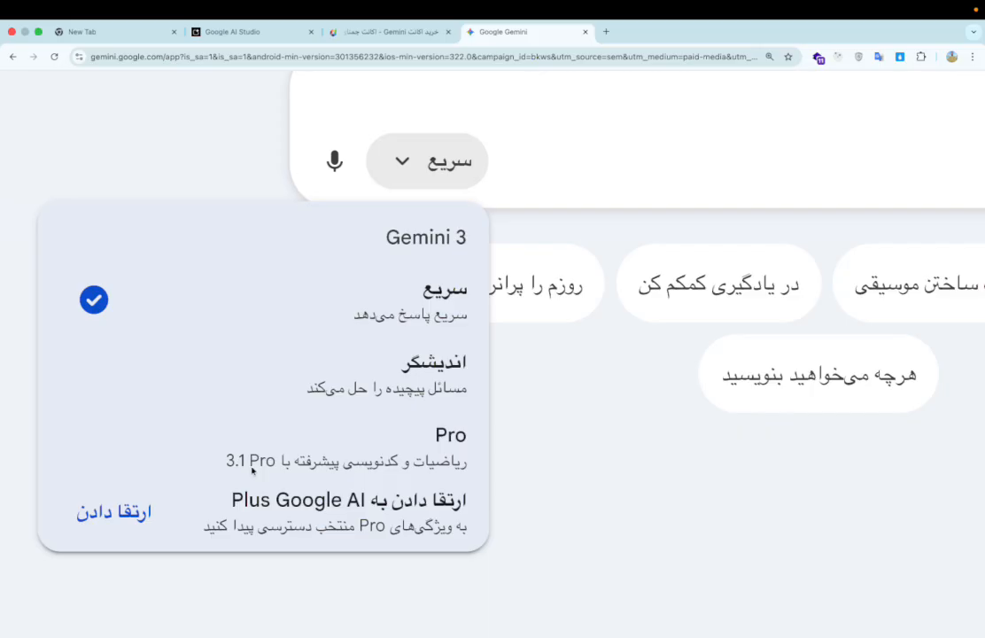
{"action": "scroll", "coordinate": [287, 468], "scroll_direction": "down", "scroll_amount": 3}
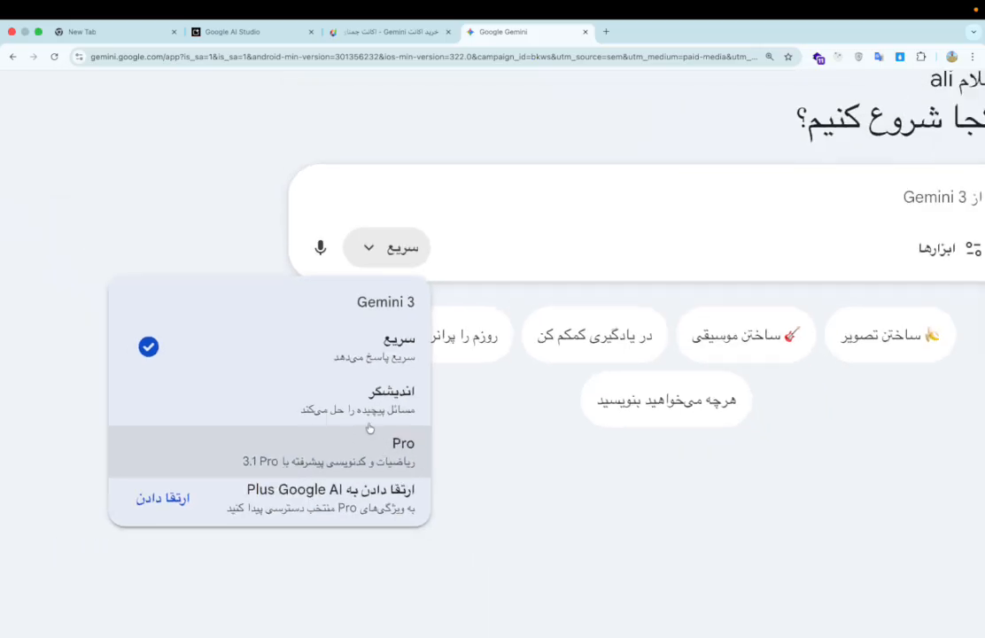
{"action": "left_click", "coordinate": [351, 400]}
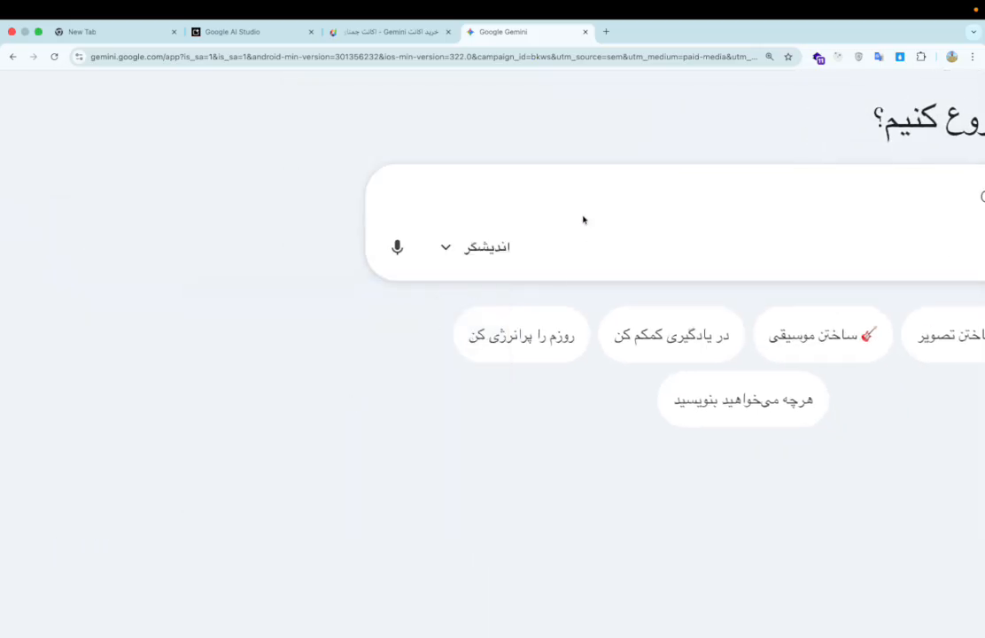
Step: Review the available chat tools and turn on the image creation tool (ساختن تصویر)
{"action": "scroll", "coordinate": [583, 220], "scroll_direction": "down", "scroll_amount": 3}
{"action": "left_click", "coordinate": [659, 248]}
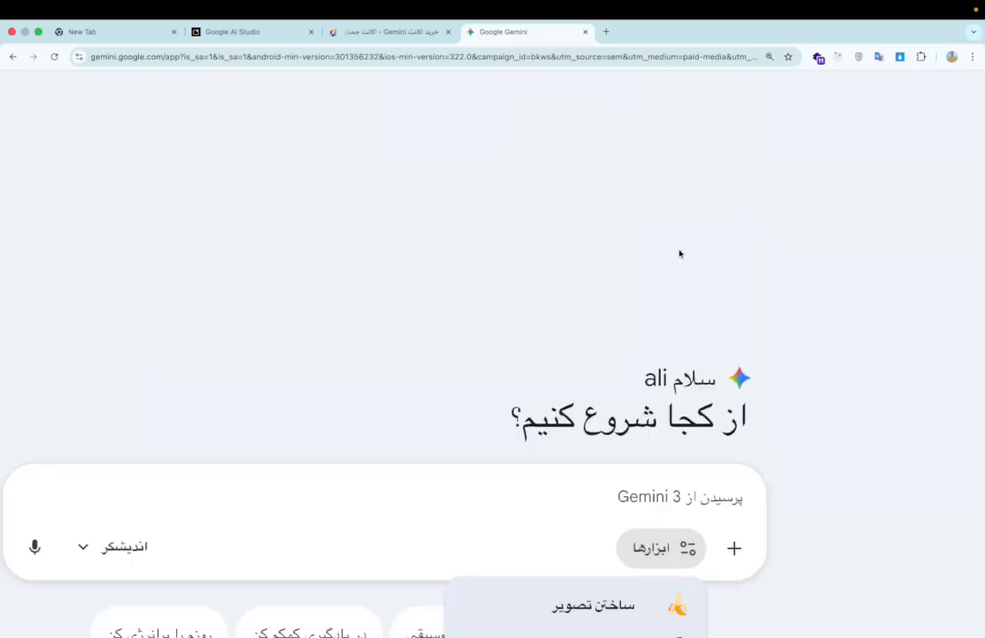
{"action": "scroll", "coordinate": [581, 392], "scroll_direction": "down", "scroll_amount": 3}
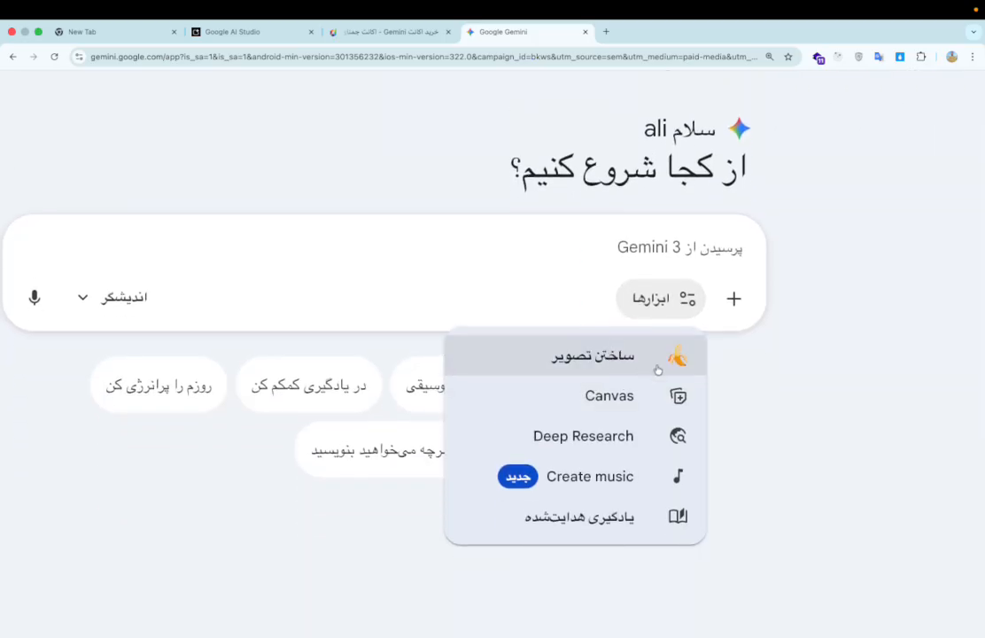
{"action": "scroll", "coordinate": [652, 367], "scroll_direction": "up", "scroll_amount": 5}
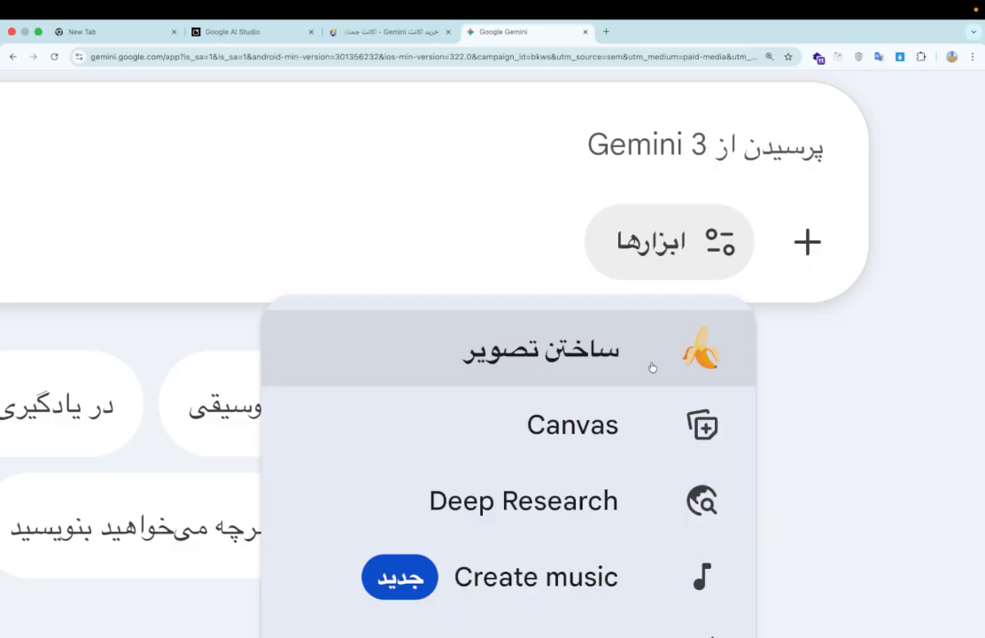
{"action": "scroll", "coordinate": [653, 367], "scroll_direction": "down", "scroll_amount": 2}
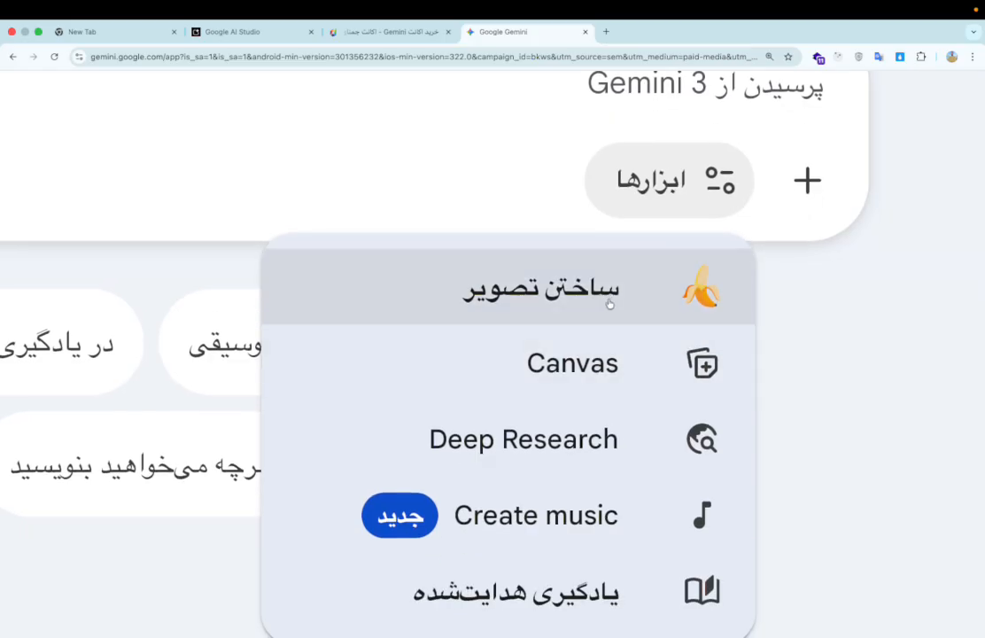
{"action": "scroll", "coordinate": [610, 311], "scroll_direction": "down", "scroll_amount": 2}
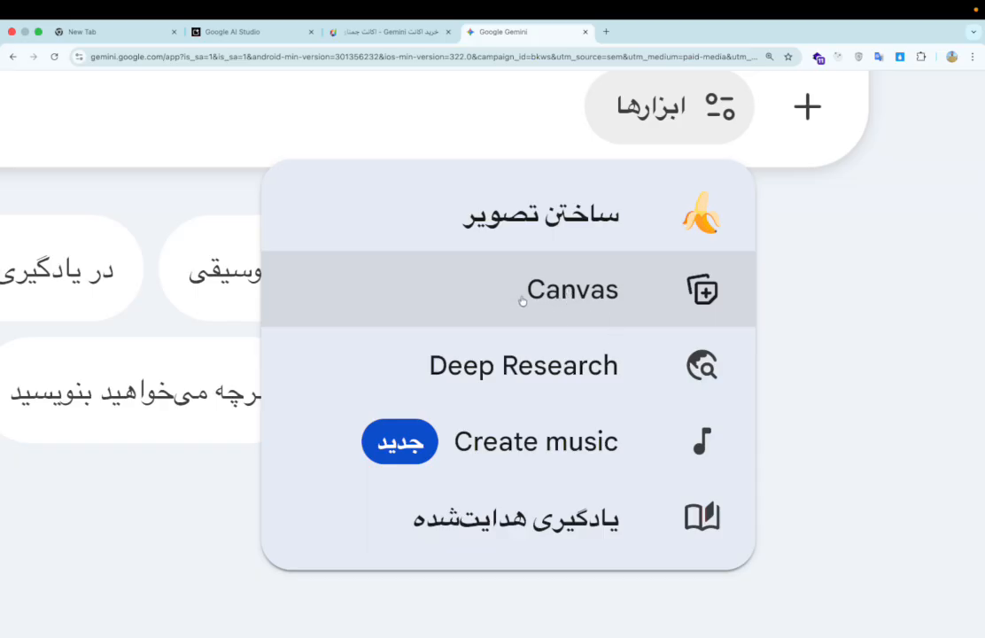
{"action": "left_click", "coordinate": [546, 238]}
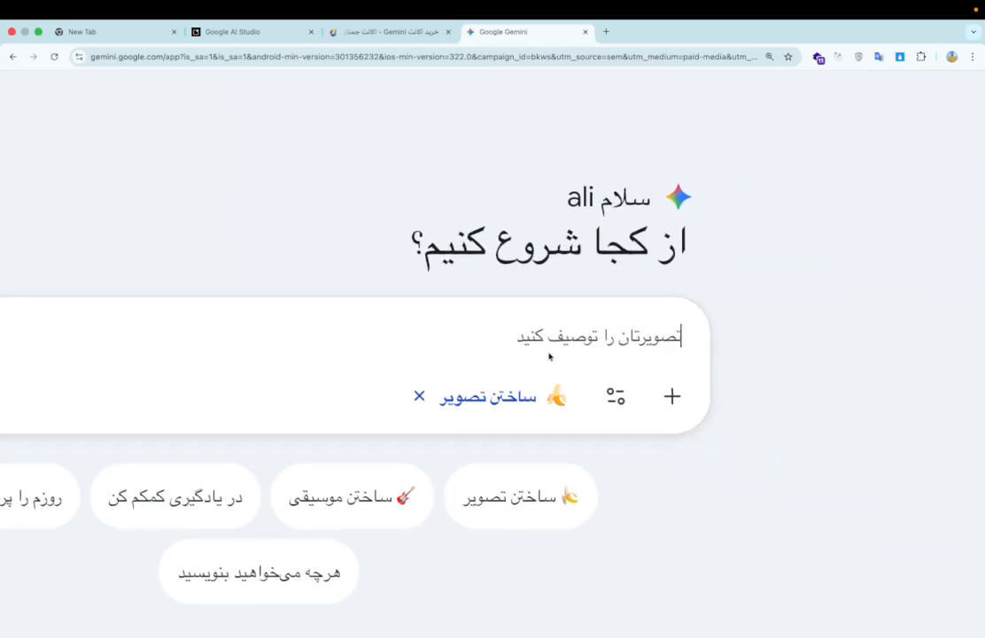
{"action": "type", "text": "lvh"}
{"action": "key", "text": "BackSpace"}
{"action": "key", "text": "BackSpace"}
{"action": "key", "text": "BackSpace"}
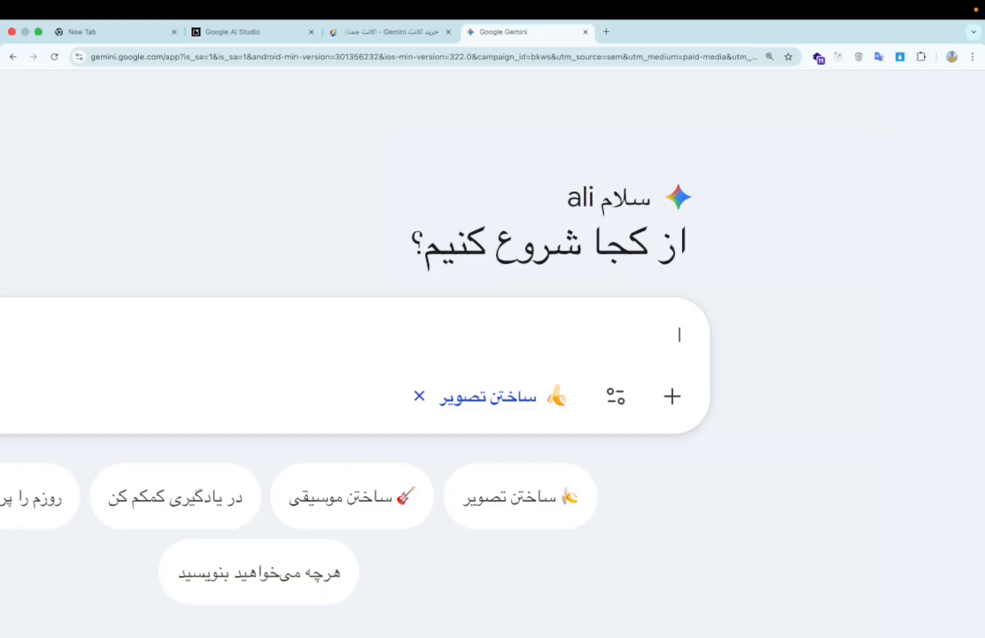
Step: Enter the image prompt "مراحل پخت قرمه سبزی رو برام اینفوگرافیک درست کن"
{"action": "type", "text": "مرا"}
{"action": "type", "text": "حل ساخ"}
{"action": "key", "text": "BackSpace"}
{"action": "key", "text": "BackSpace"}
{"action": "key", "text": "BackSpace"}
{"action": "key", "text": "BackSpace"}
{"action": "type", "text": "پخ"}
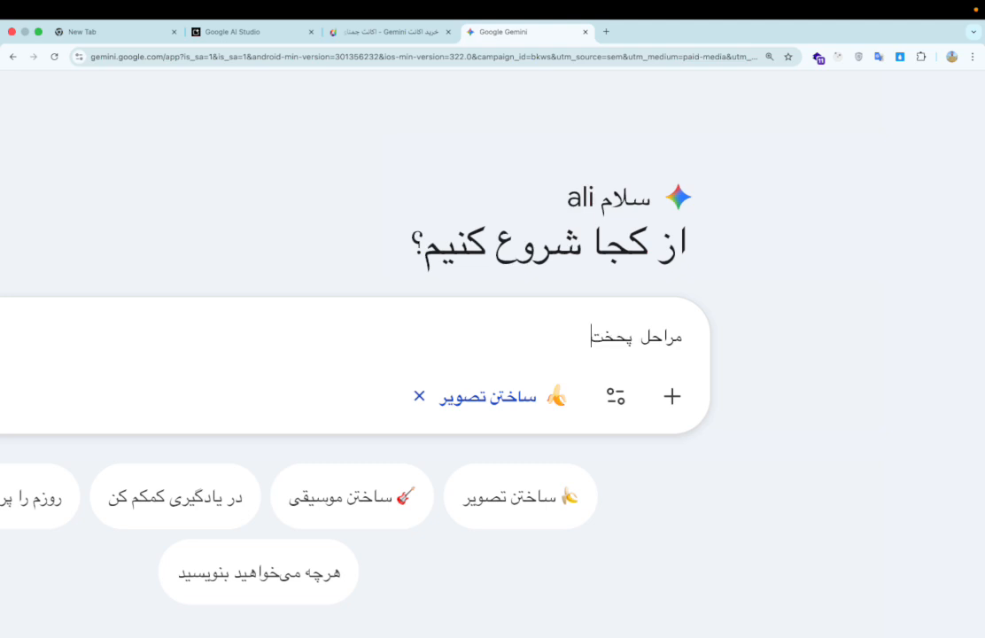
{"action": "key", "text": "BackSpace"}
{"action": "type", "text": "خت قرمه سب"}
{"action": "key", "text": "BackSpace"}
{"action": "type", "text": "بز"}
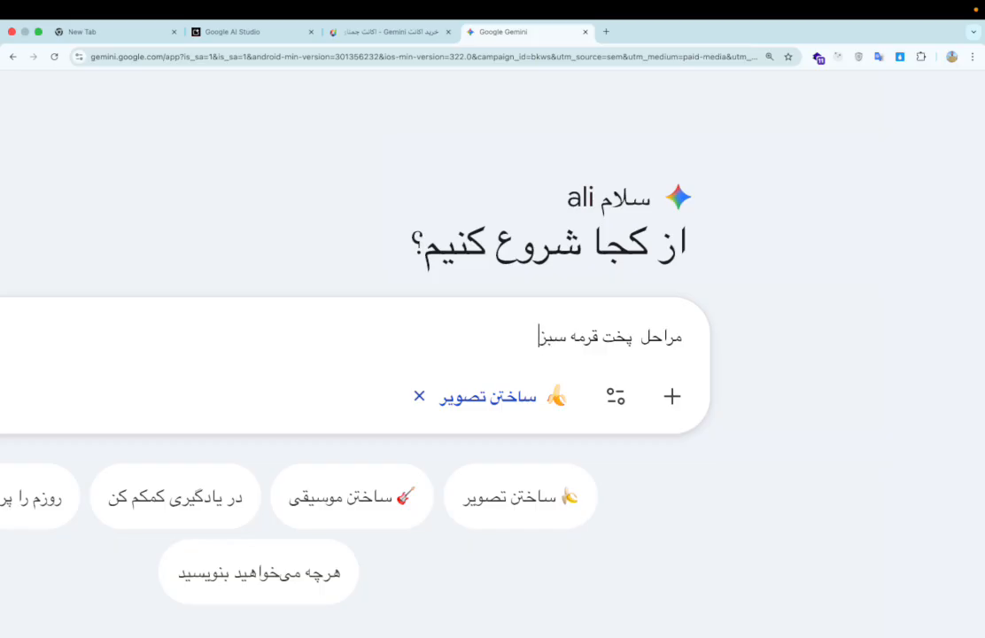
{"action": "type", "text": "ی رو برامک"}
{"action": "key", "text": "BackSpace"}
{"action": "type", "text": "اینفوگراف"}
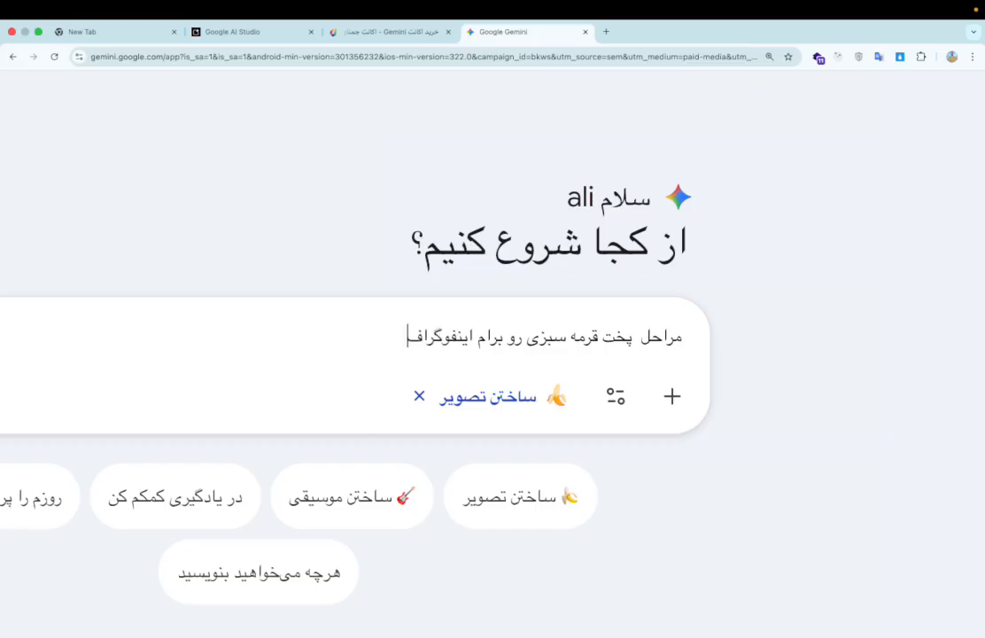
{"action": "type", "text": "یک درست کن"}
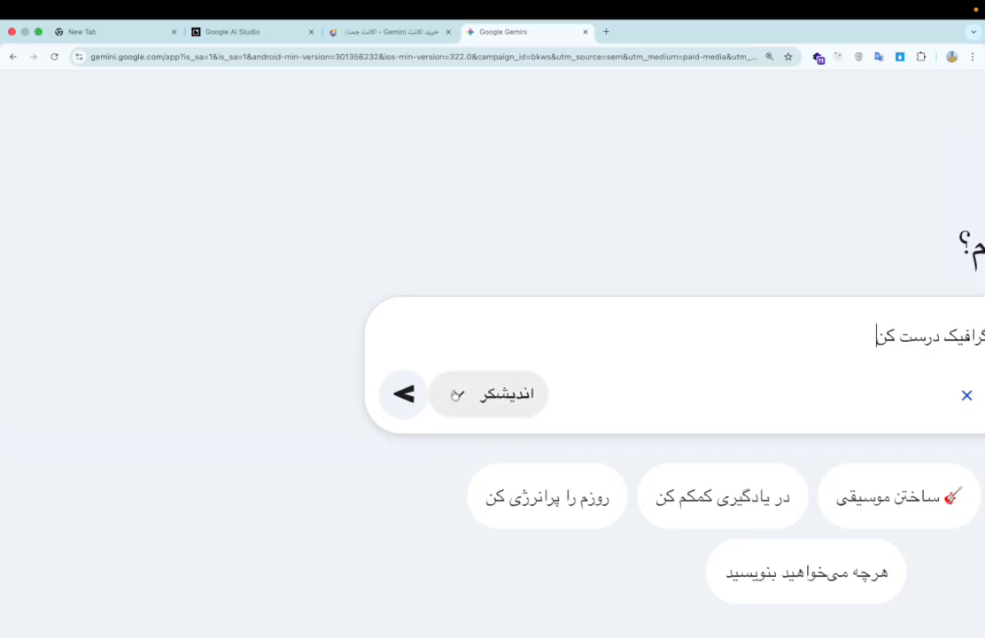
Step: Switch the model mode to Pro and submit the infographic prompt
{"action": "left_click", "coordinate": [488, 401]}
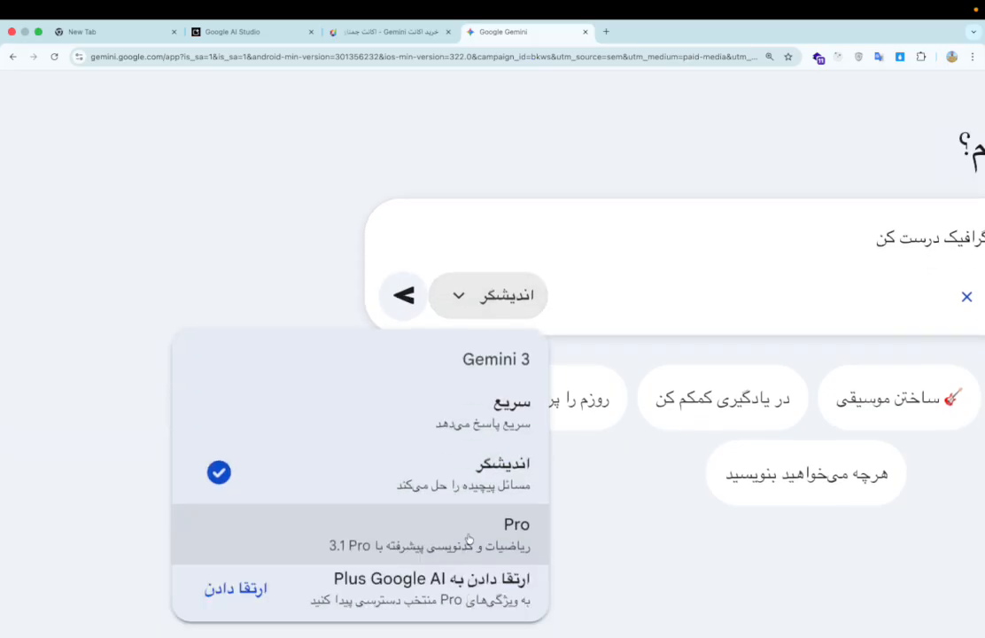
{"action": "left_click", "coordinate": [408, 532]}
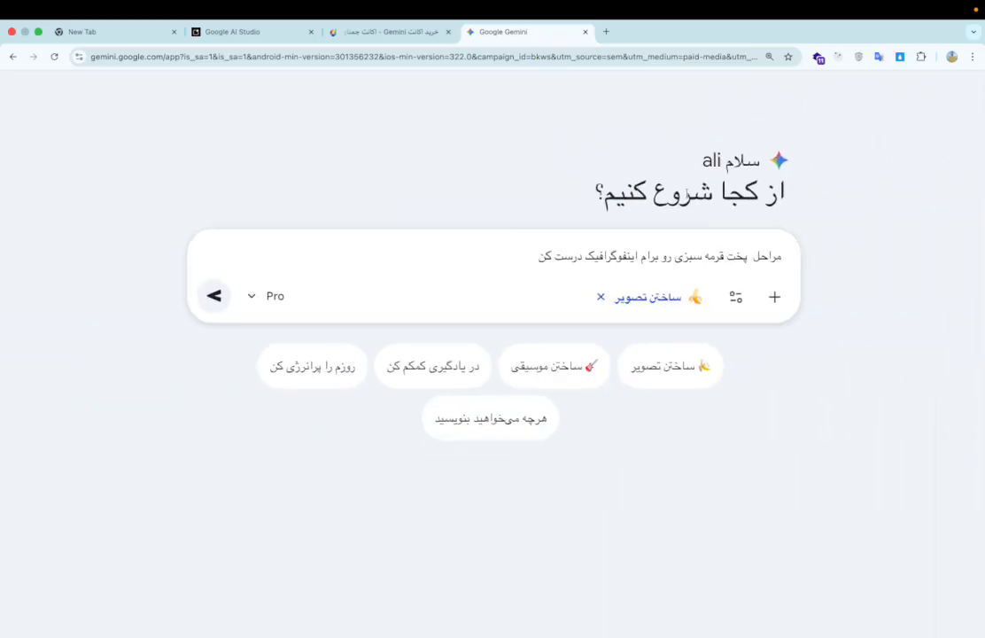
{"action": "left_click", "coordinate": [213, 296]}
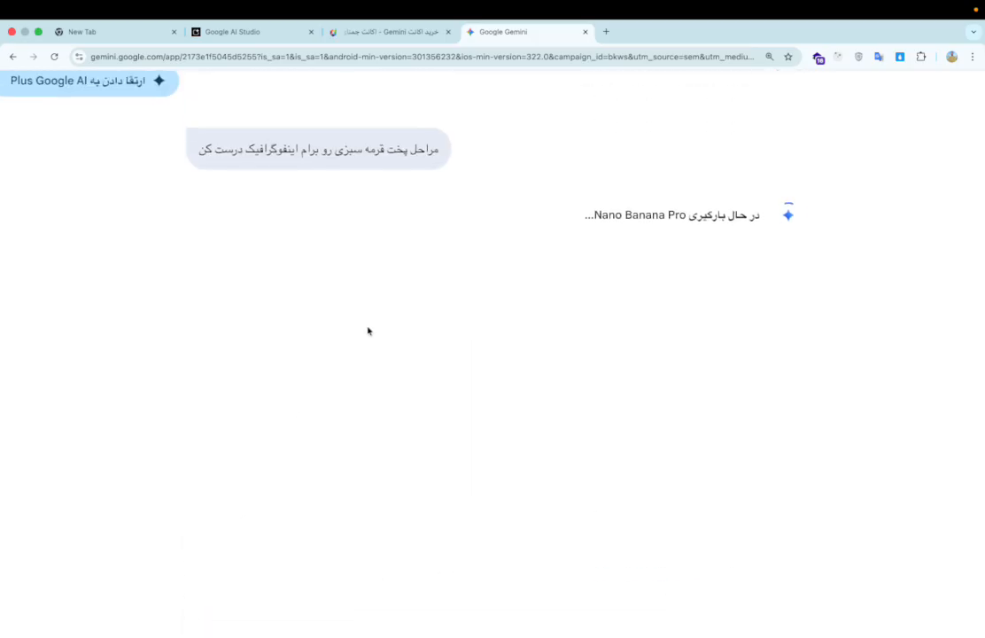
{"action": "scroll", "coordinate": [352, 182], "scroll_direction": "up", "scroll_amount": 3}
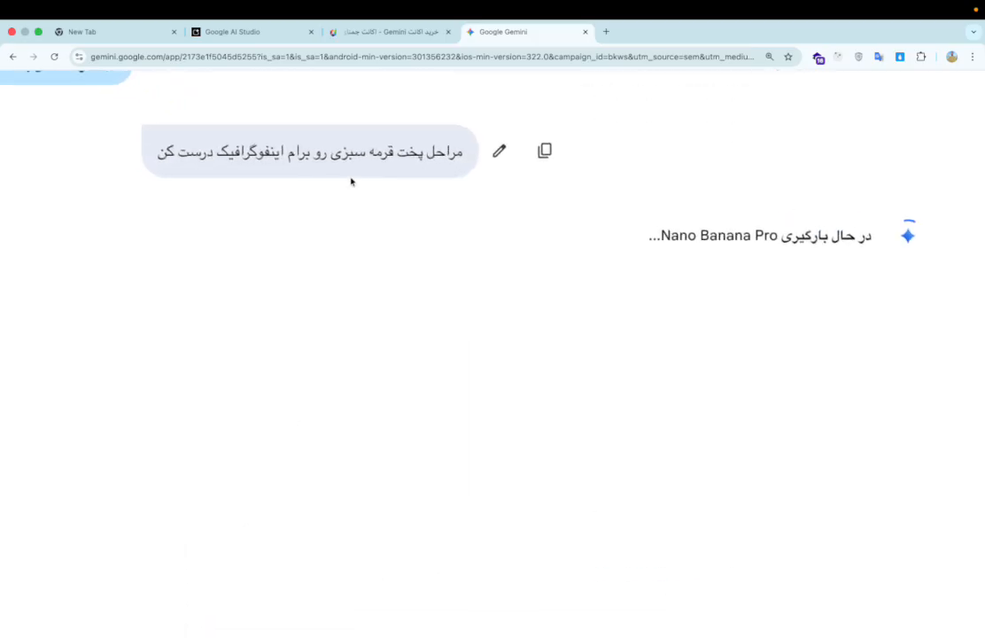
{"action": "scroll", "coordinate": [351, 182], "scroll_direction": "up", "scroll_amount": 1}
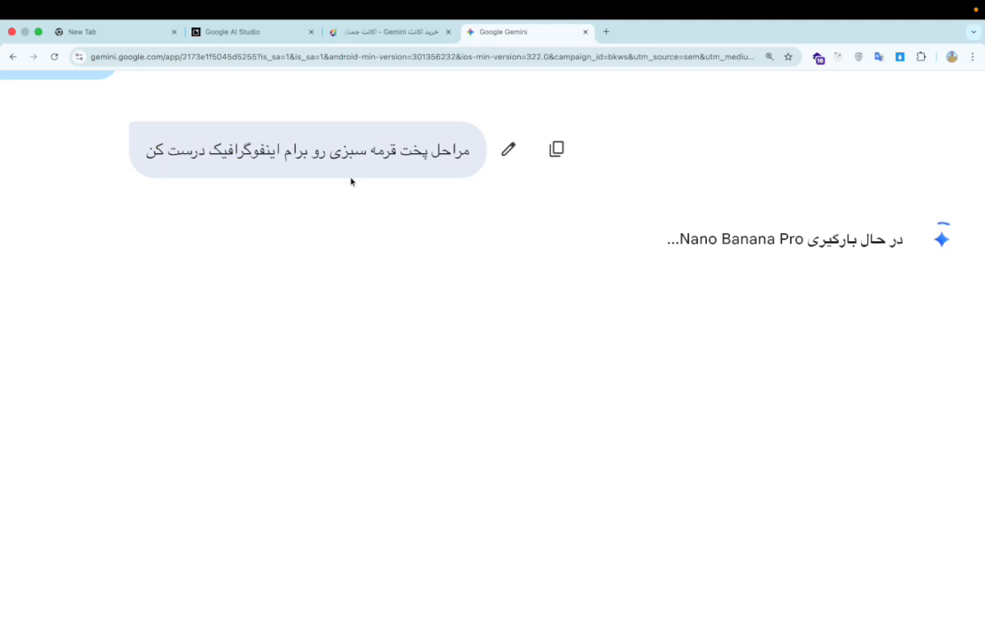
{"action": "scroll", "coordinate": [352, 181], "scroll_direction": "down", "scroll_amount": 1}
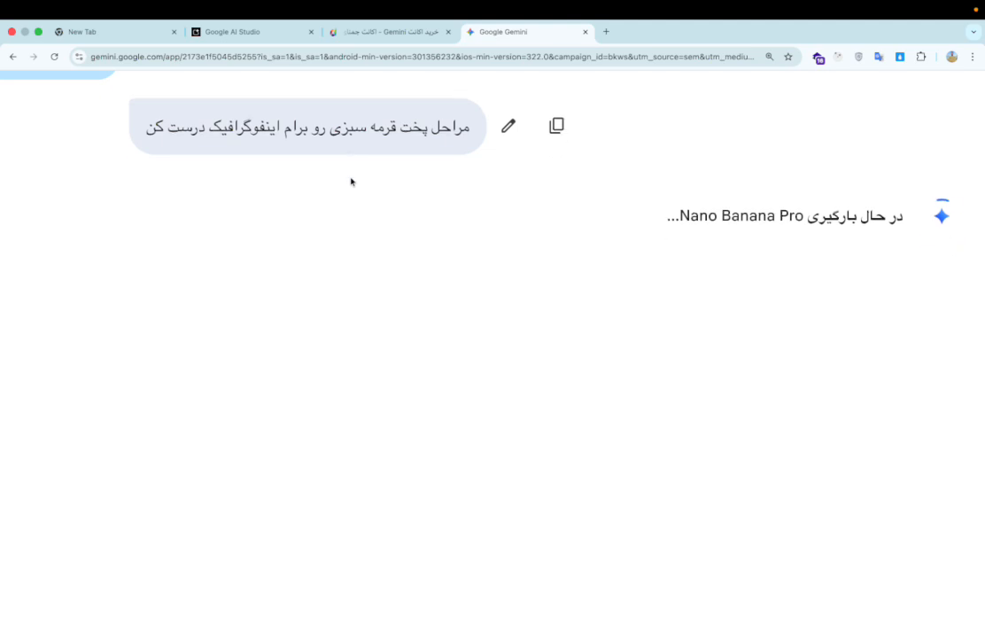
{"action": "scroll", "coordinate": [351, 181], "scroll_direction": "up", "scroll_amount": 1}
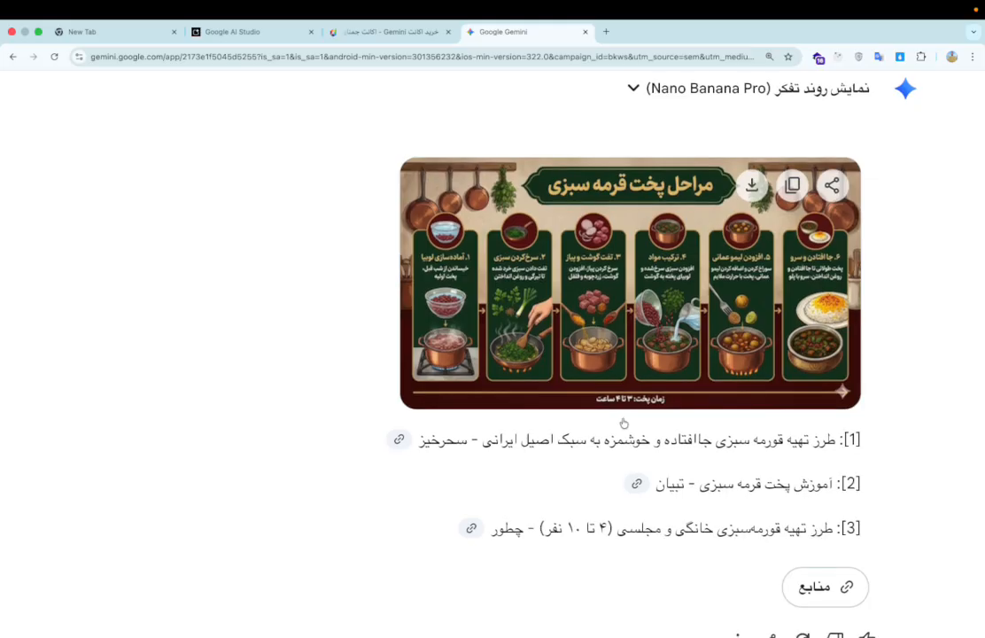
Step: Open the generated infographic at full size and examine its title, overall layout and cooking time line
{"action": "left_click", "coordinate": [626, 297]}
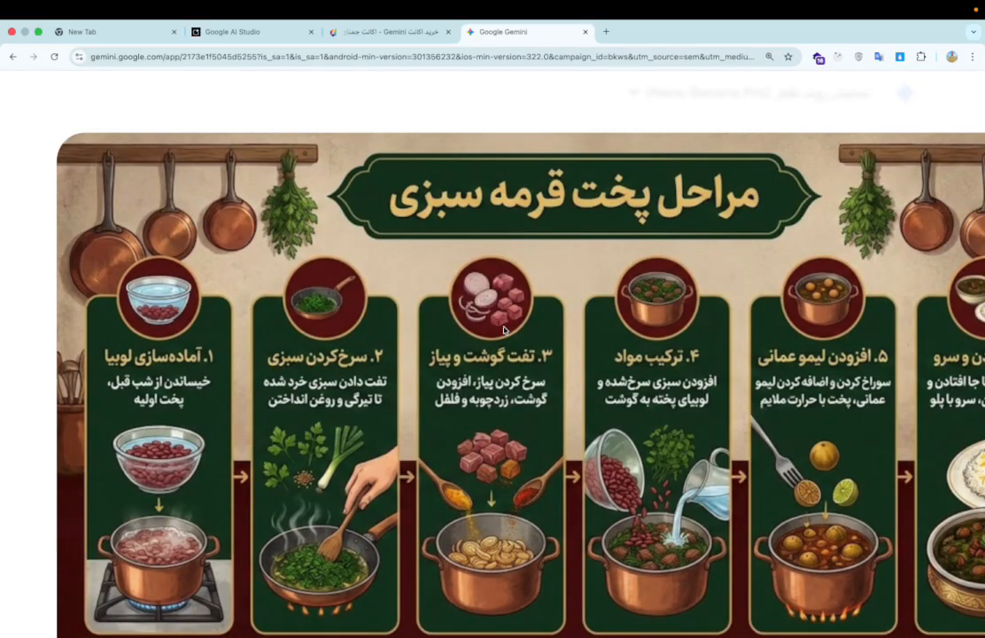
{"action": "scroll", "coordinate": [505, 331], "scroll_direction": "right", "scroll_amount": 2}
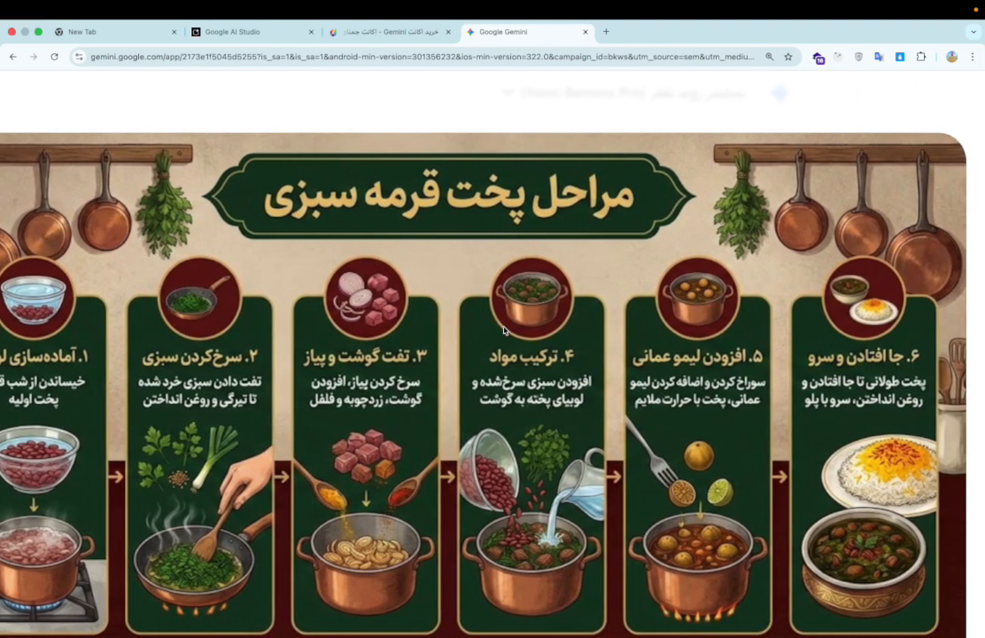
{"action": "scroll", "coordinate": [503, 331], "scroll_direction": "left", "scroll_amount": 2}
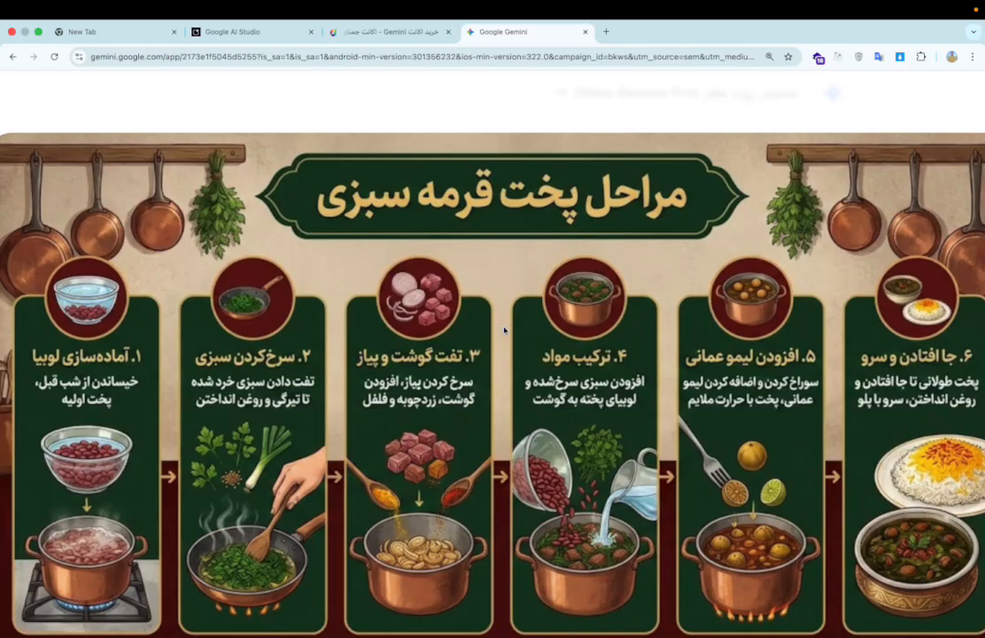
{"action": "scroll", "coordinate": [504, 331], "scroll_direction": "left", "scroll_amount": 3}
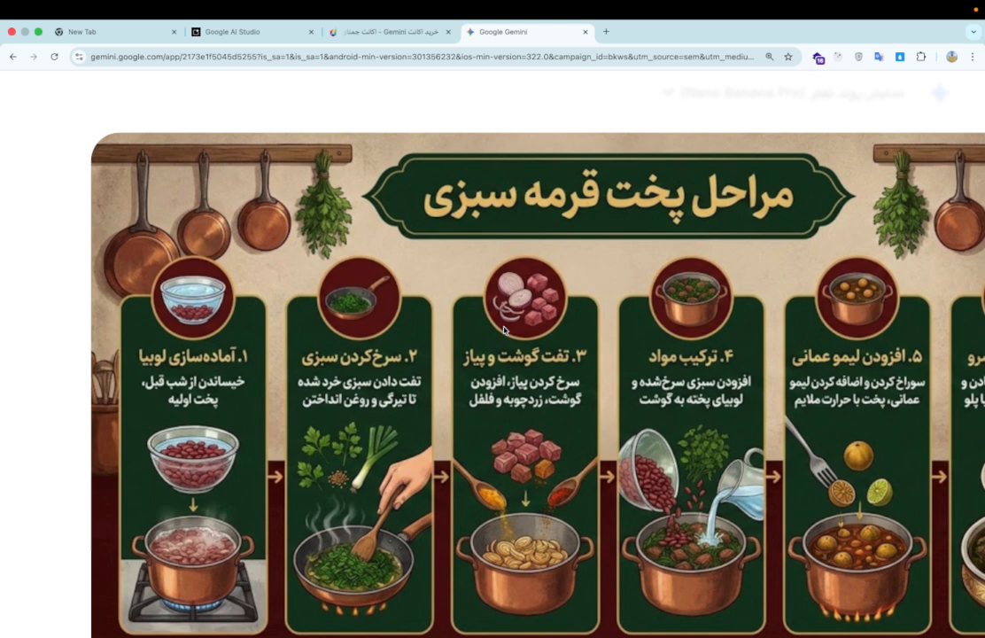
{"action": "scroll", "coordinate": [383, 327], "scroll_direction": "right", "scroll_amount": 1}
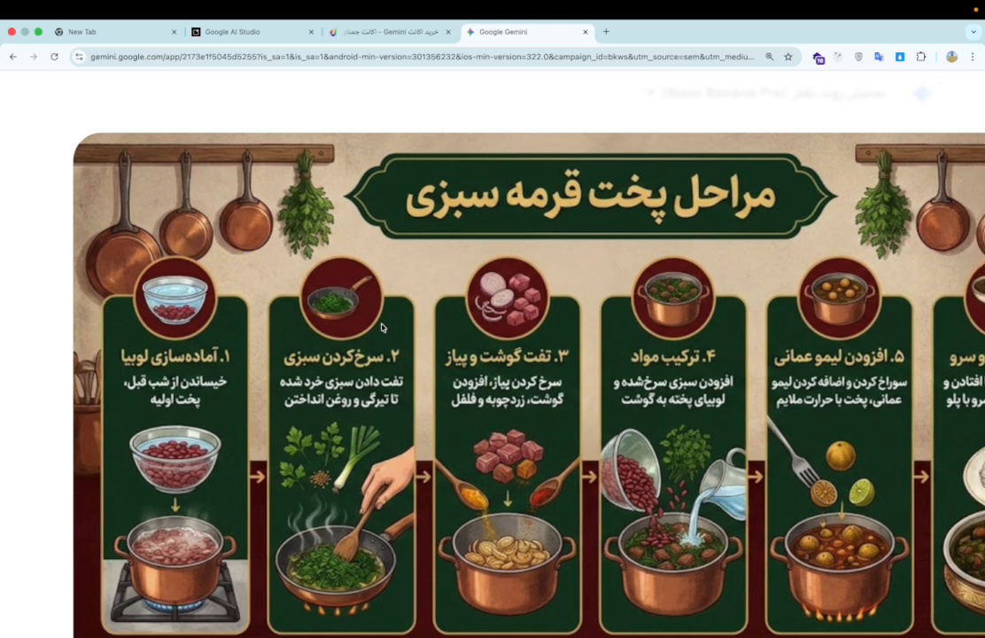
{"action": "scroll", "coordinate": [188, 384], "scroll_direction": "down", "scroll_amount": 2}
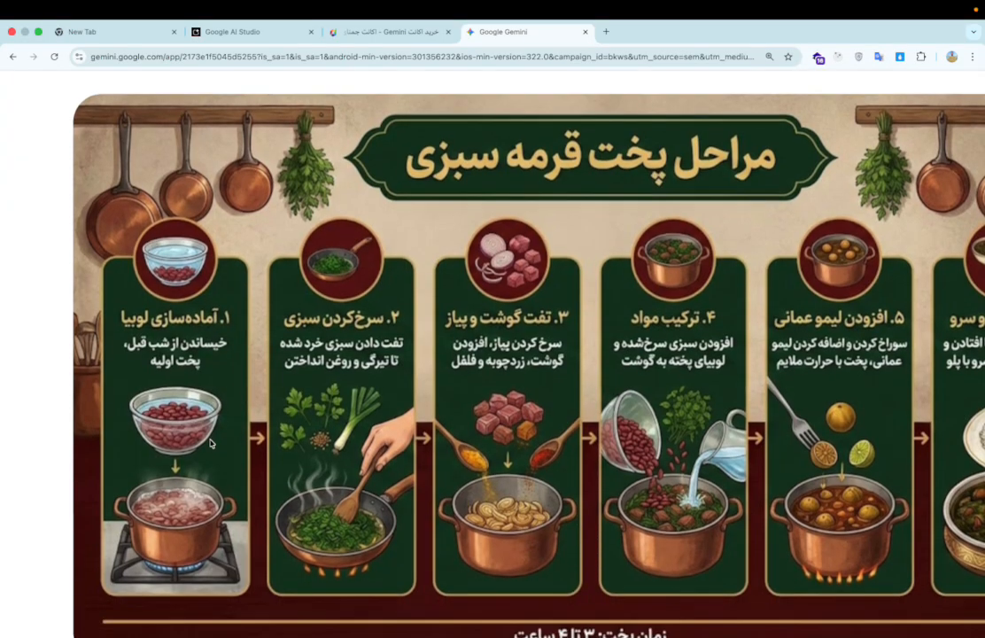
{"action": "scroll", "coordinate": [182, 407], "scroll_direction": "down", "scroll_amount": 1}
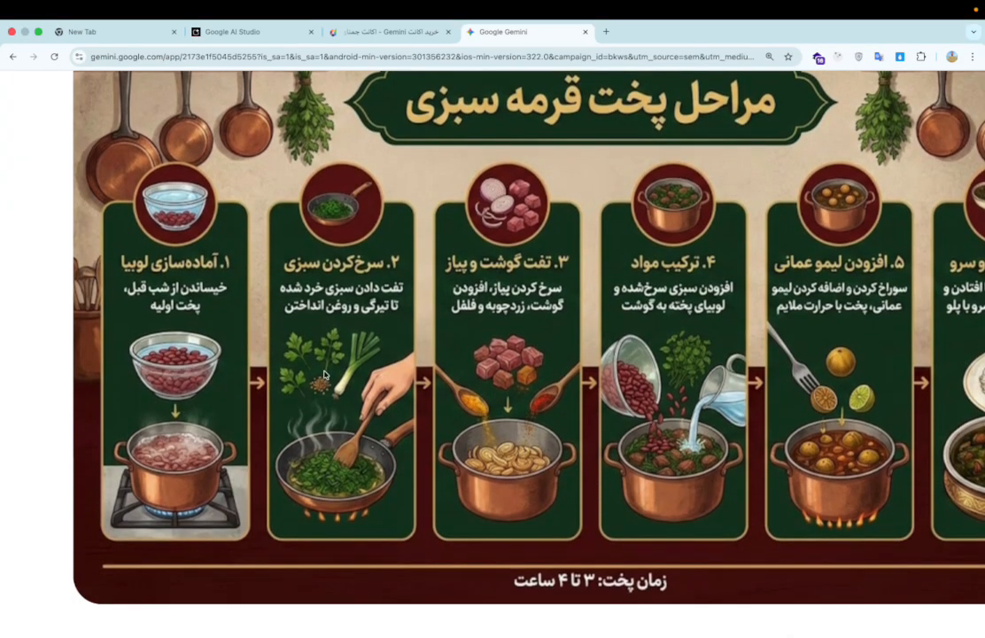
{"action": "scroll", "coordinate": [325, 376], "scroll_direction": "right", "scroll_amount": 1}
{"action": "scroll", "coordinate": [325, 376], "scroll_direction": "up", "scroll_amount": 2}
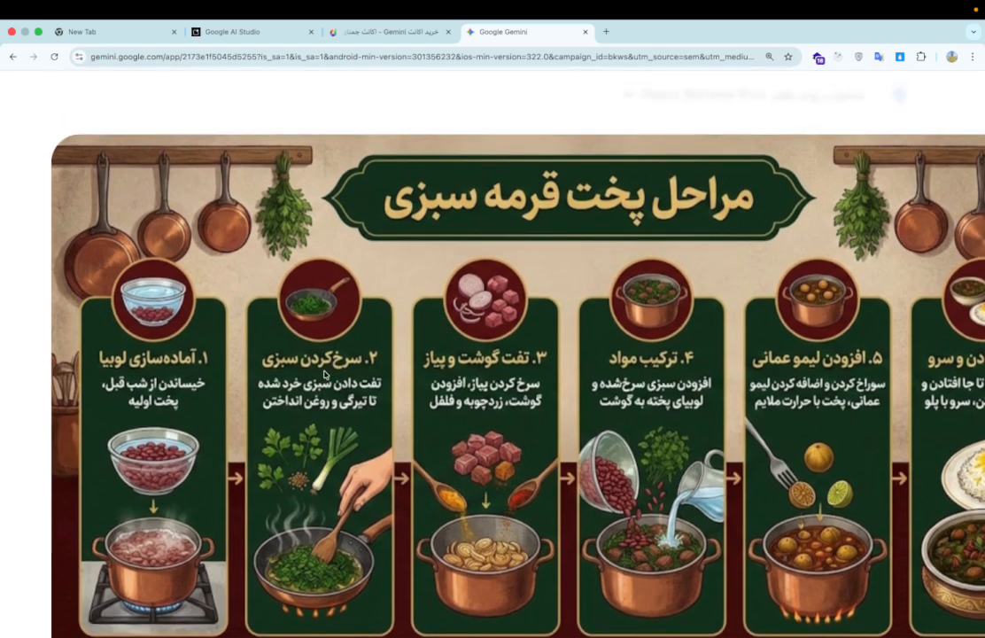
{"action": "scroll", "coordinate": [326, 376], "scroll_direction": "down", "scroll_amount": 1}
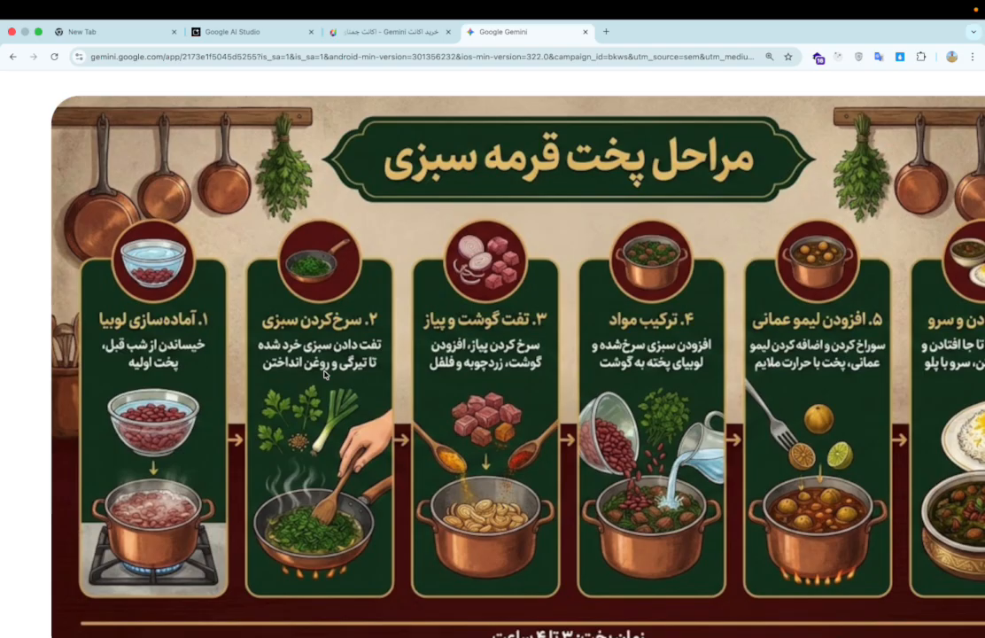
{"action": "scroll", "coordinate": [325, 376], "scroll_direction": "down", "scroll_amount": 1}
Step: Examine the infographic's Persian captions and illustrations up close, through to stage 6, then return to the whole image
{"action": "scroll", "coordinate": [325, 375], "scroll_direction": "up", "scroll_amount": 3}
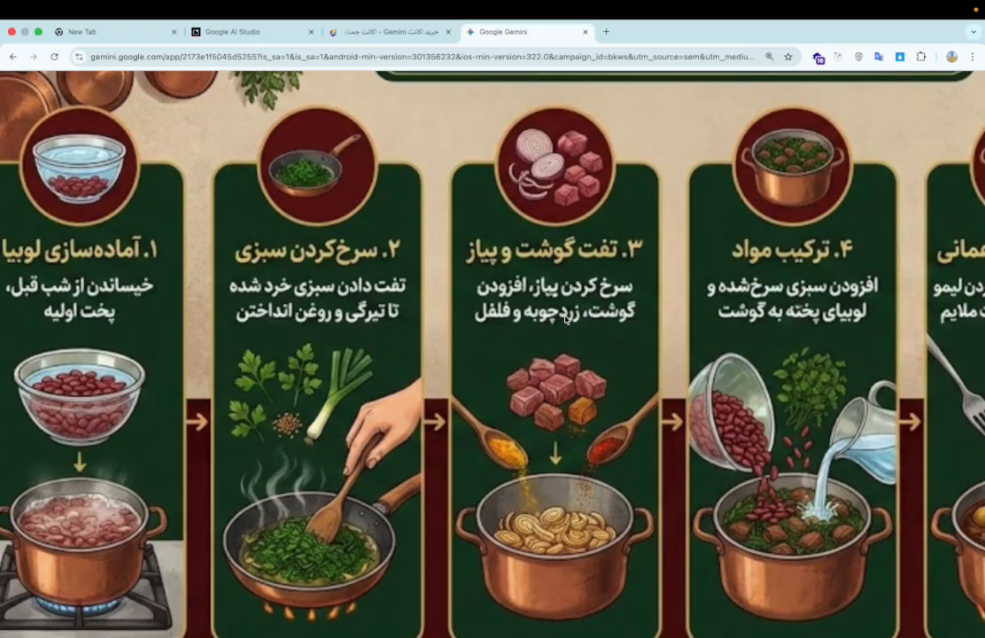
{"action": "scroll", "coordinate": [565, 319], "scroll_direction": "right", "scroll_amount": 5}
{"action": "scroll", "coordinate": [566, 319], "scroll_direction": "right", "scroll_amount": 1}
{"action": "scroll", "coordinate": [565, 319], "scroll_direction": "right", "scroll_amount": 2}
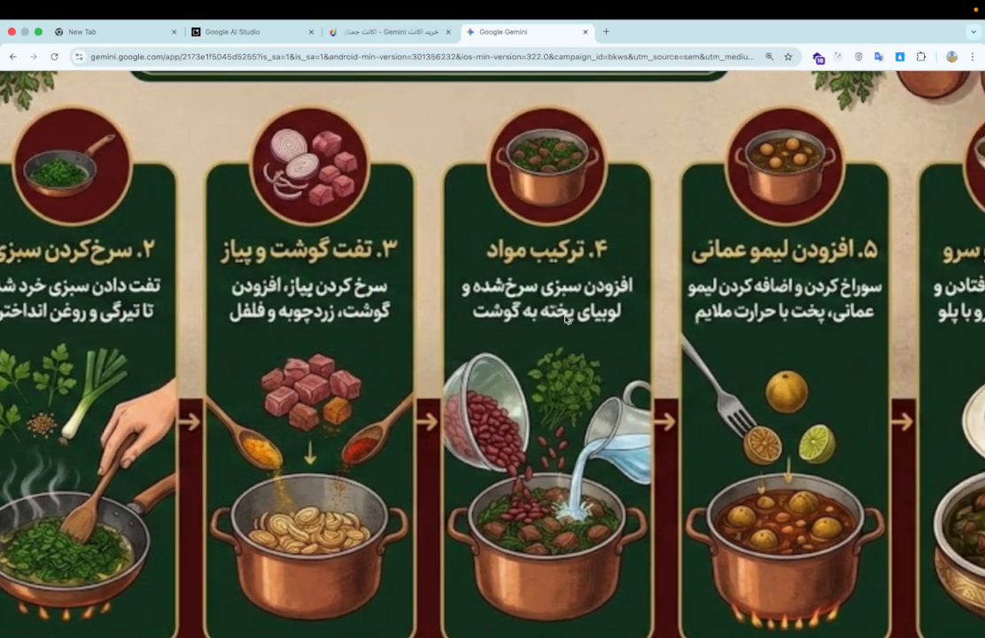
{"action": "scroll", "coordinate": [566, 319], "scroll_direction": "right", "scroll_amount": 10}
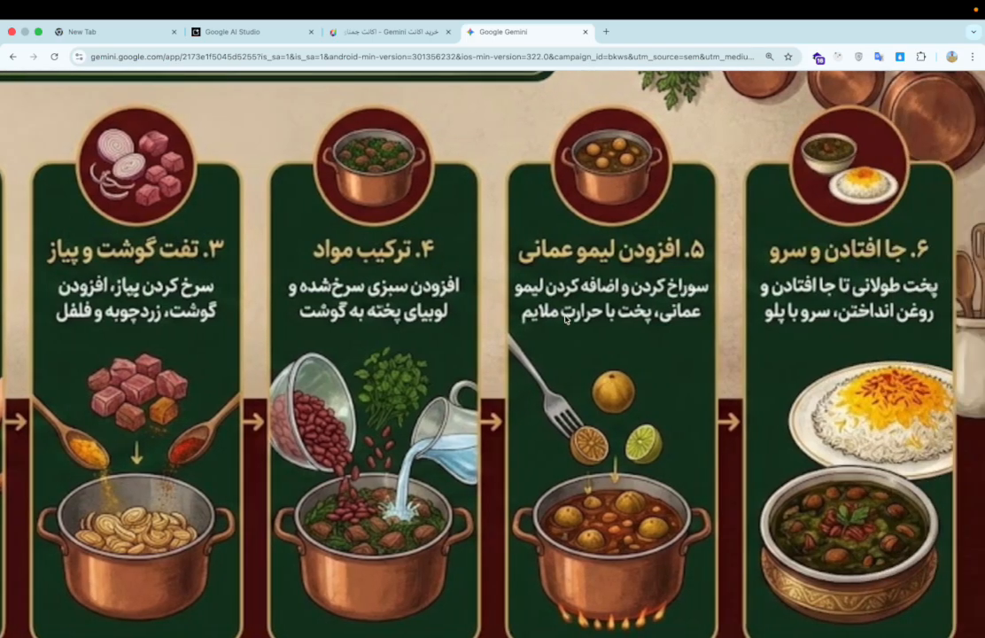
{"action": "scroll", "coordinate": [565, 319], "scroll_direction": "up", "scroll_amount": 3}
{"action": "scroll", "coordinate": [566, 319], "scroll_direction": "down", "scroll_amount": 5}
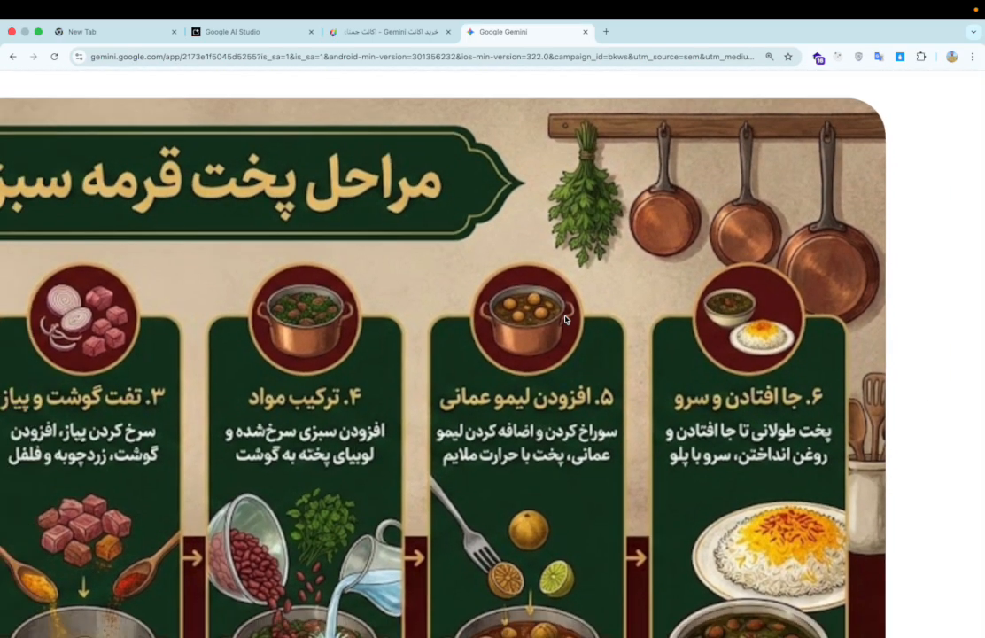
{"action": "scroll", "coordinate": [615, 310], "scroll_direction": "down", "scroll_amount": 5}
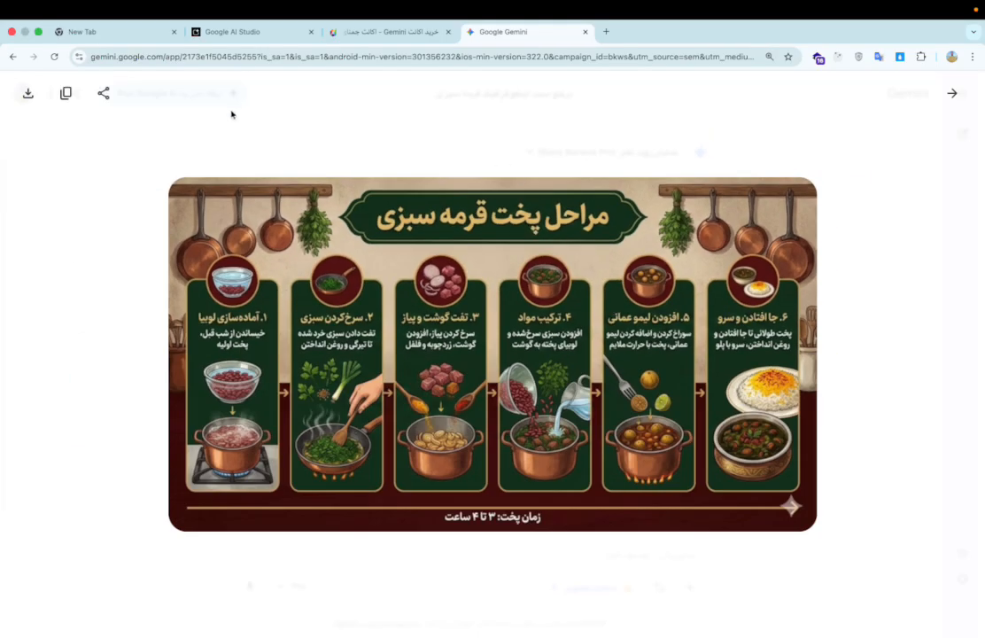
Step: Close the full-size infographic and examine the submitted Persian prompt and the generated image in the conversation
{"action": "left_click", "coordinate": [49, 235]}
{"action": "scroll", "coordinate": [600, 257], "scroll_direction": "up", "scroll_amount": 1}
{"action": "scroll", "coordinate": [612, 433], "scroll_direction": "down", "scroll_amount": 1}
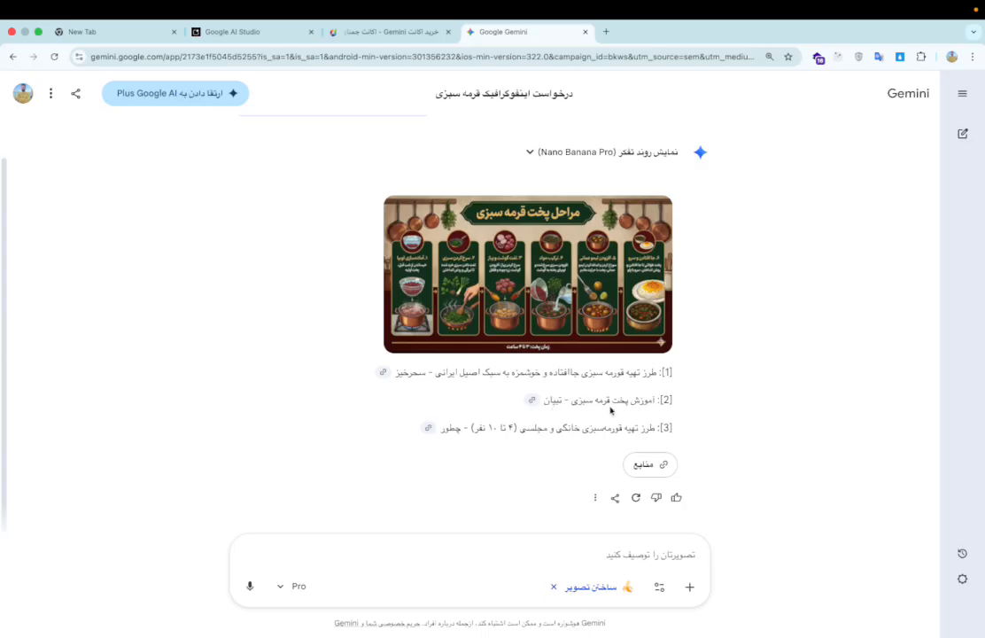
{"action": "scroll", "coordinate": [605, 409], "scroll_direction": "up", "scroll_amount": 1}
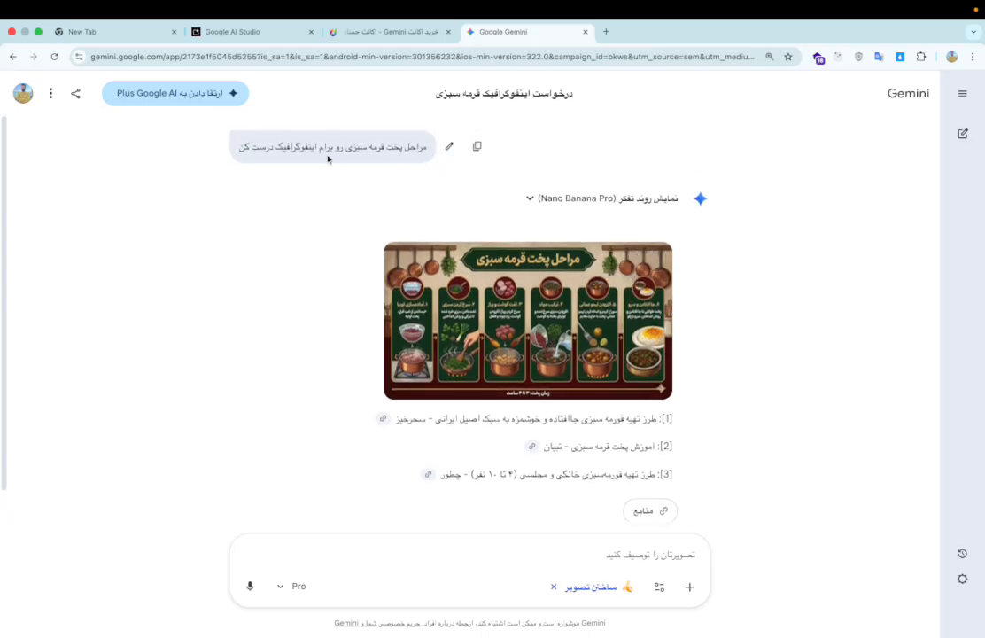
{"action": "scroll", "coordinate": [327, 159], "scroll_direction": "up", "scroll_amount": 5}
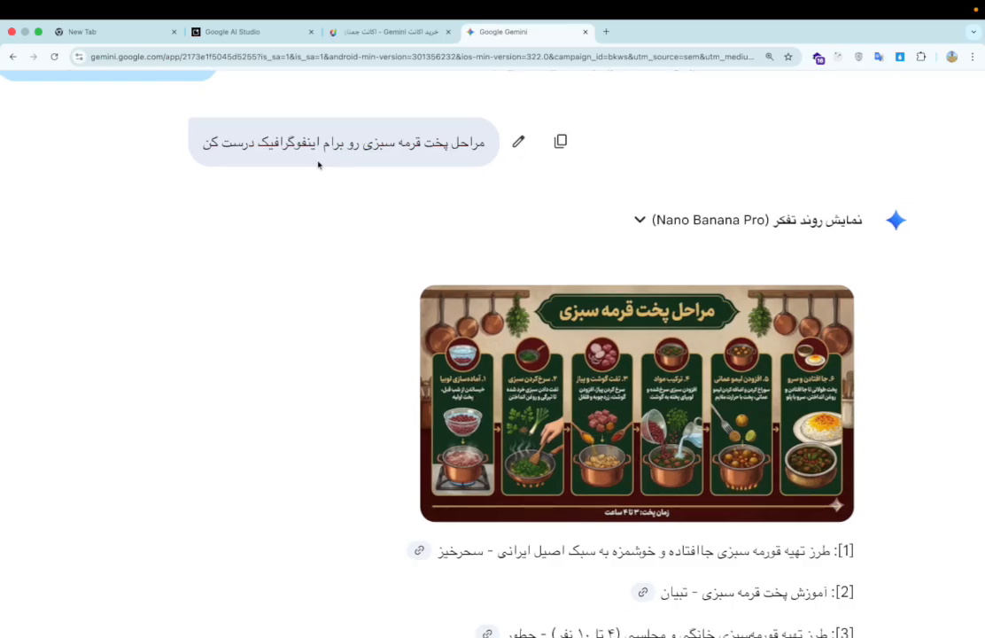
{"action": "scroll", "coordinate": [318, 164], "scroll_direction": "up", "scroll_amount": 5}
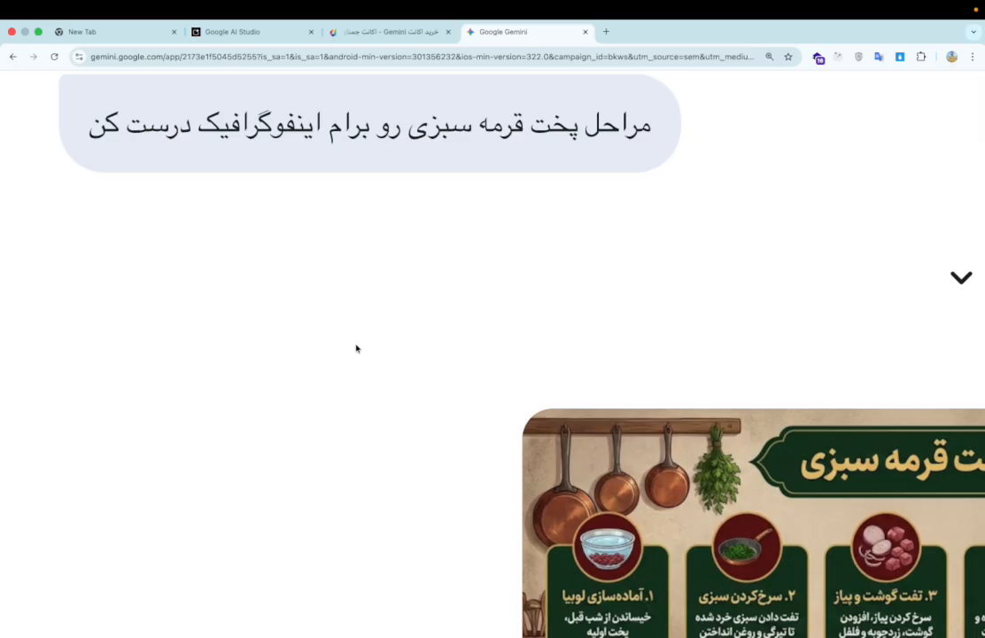
{"action": "scroll", "coordinate": [356, 346], "scroll_direction": "down", "scroll_amount": 1}
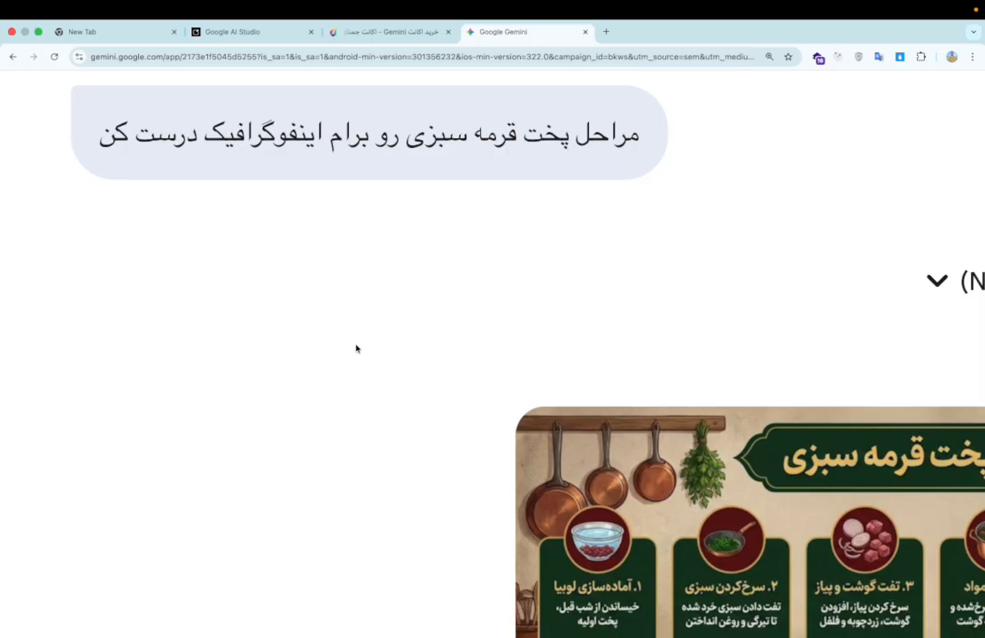
{"action": "scroll", "coordinate": [352, 352], "scroll_direction": "down", "scroll_amount": 1}
{"action": "scroll", "coordinate": [621, 334], "scroll_direction": "down", "scroll_amount": 1}
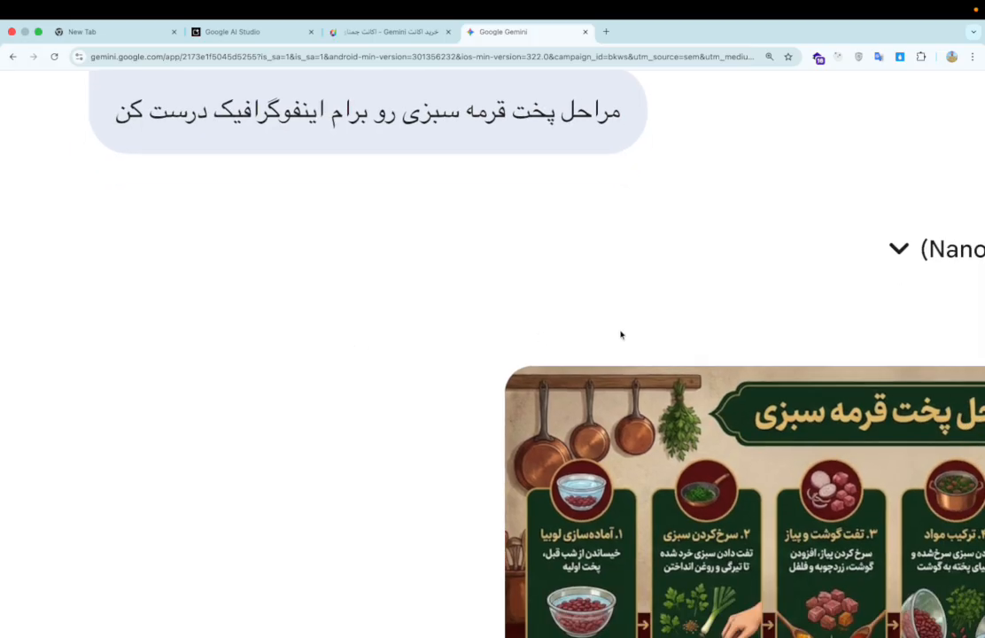
Step: Open the model mode choices and examine the Pro 3.1 option and the Google AI Plus upgrade entry up close
{"action": "scroll", "coordinate": [622, 334], "scroll_direction": "down", "scroll_amount": 3}
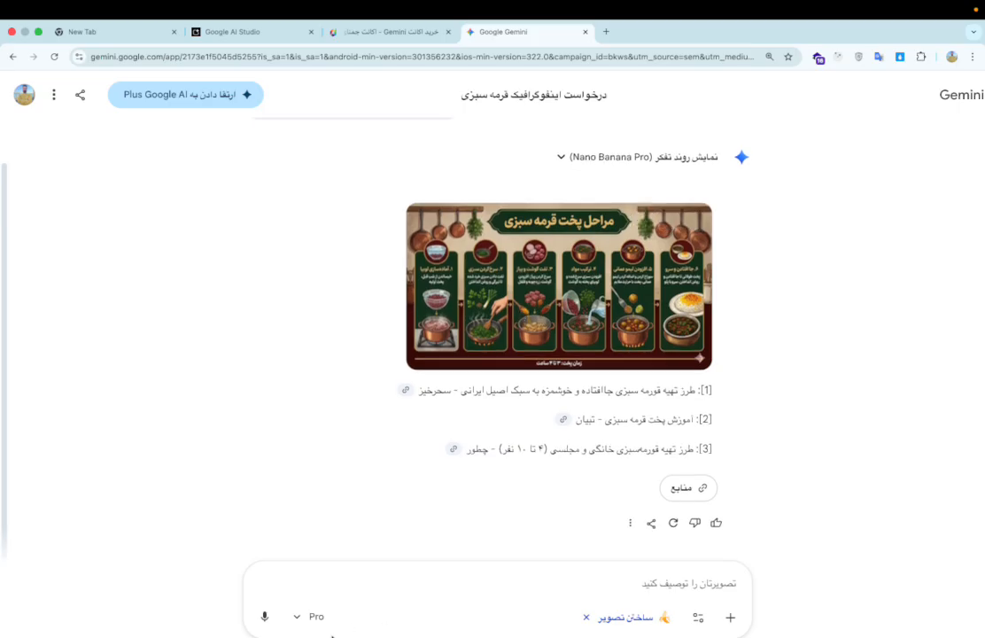
{"action": "scroll", "coordinate": [332, 635], "scroll_direction": "up", "scroll_amount": 5}
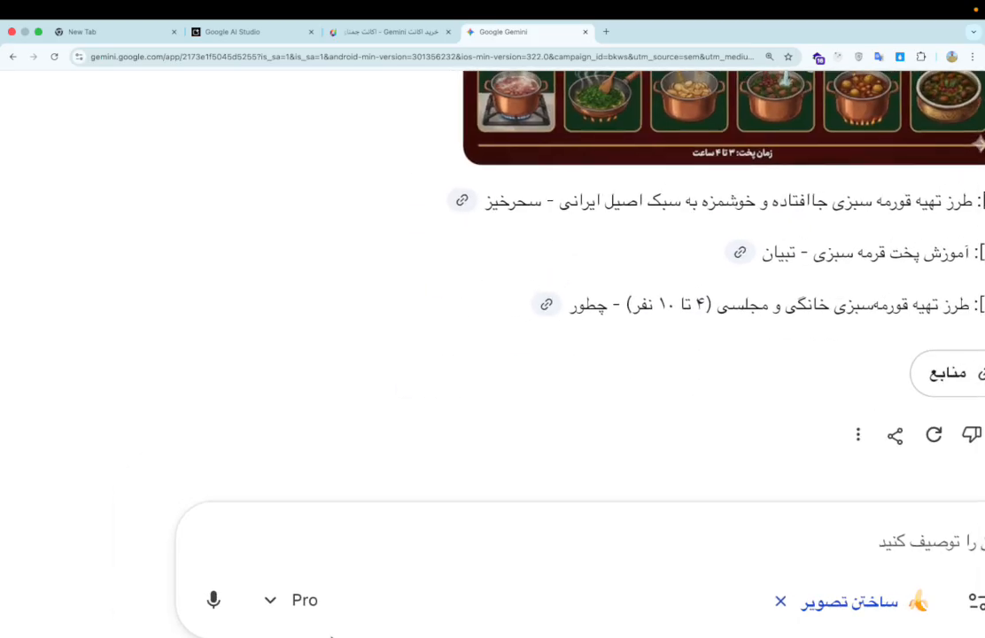
{"action": "scroll", "coordinate": [332, 635], "scroll_direction": "down", "scroll_amount": 3}
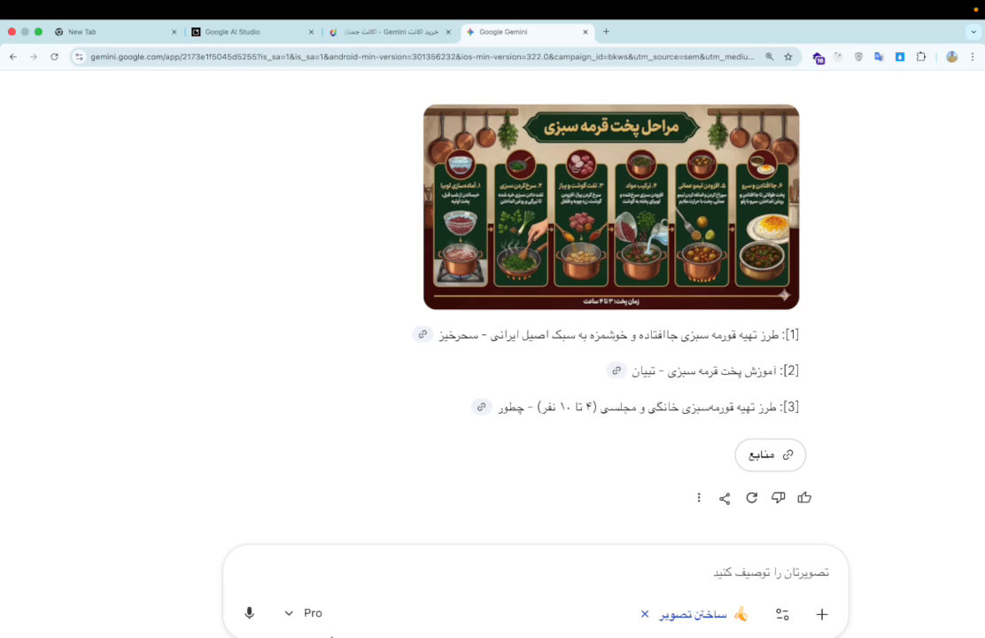
{"action": "scroll", "coordinate": [332, 636], "scroll_direction": "down", "scroll_amount": 3}
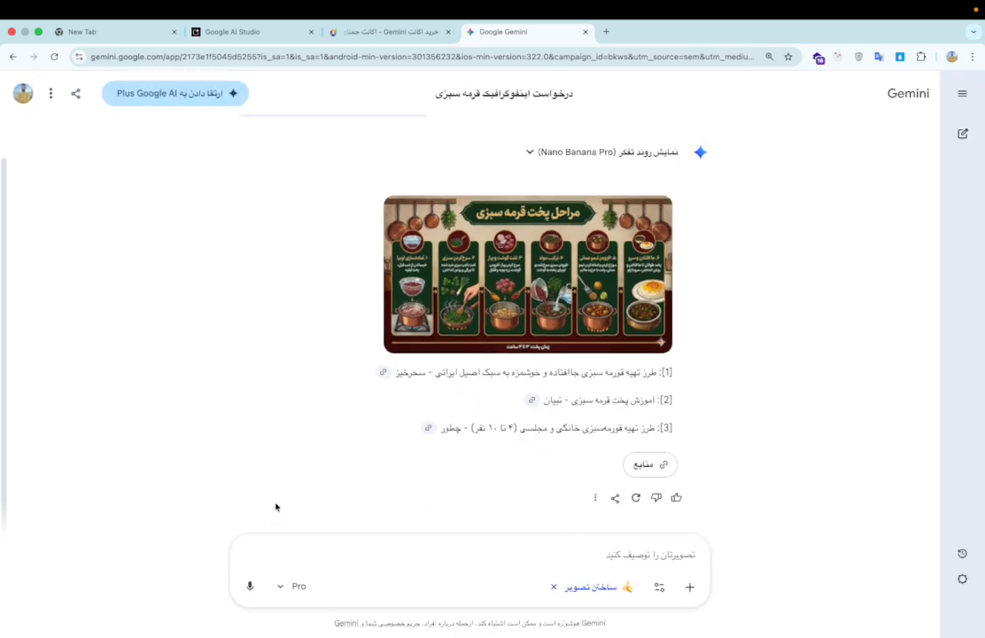
{"action": "left_click", "coordinate": [281, 586]}
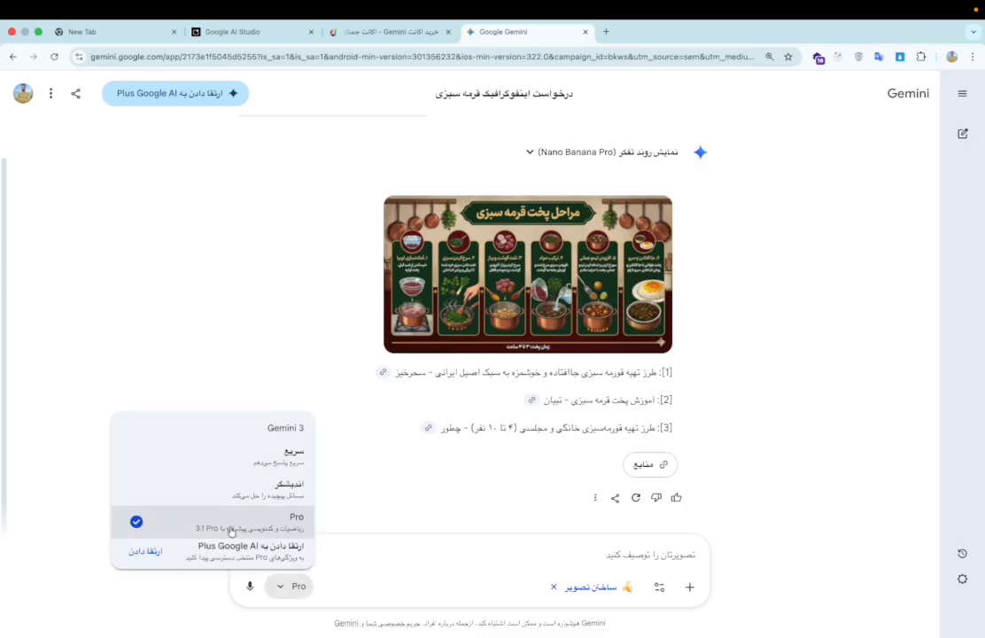
{"action": "scroll", "coordinate": [231, 531], "scroll_direction": "up", "scroll_amount": 5}
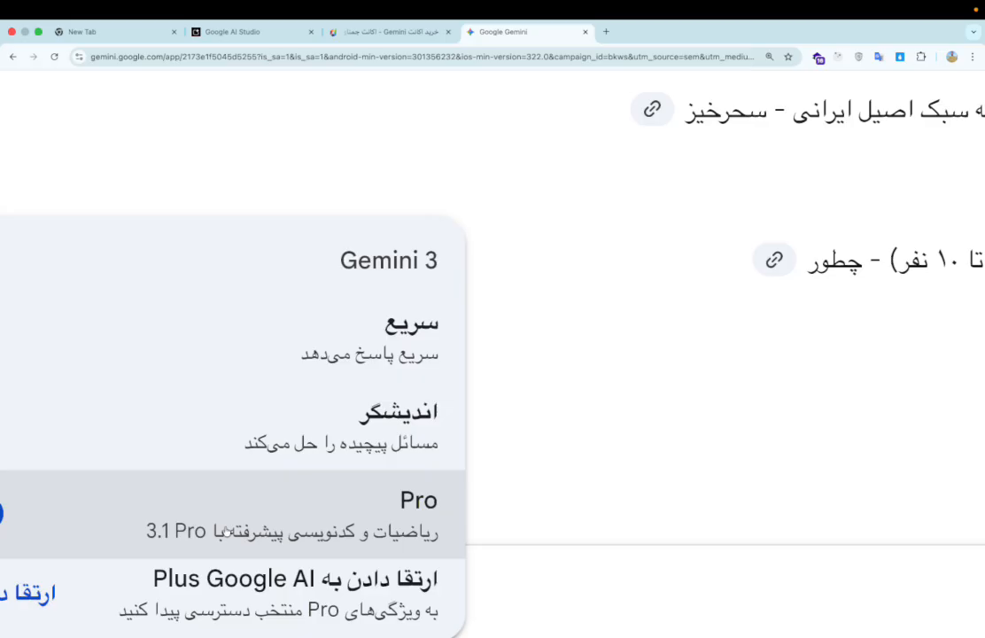
{"action": "scroll", "coordinate": [228, 532], "scroll_direction": "down", "scroll_amount": 5}
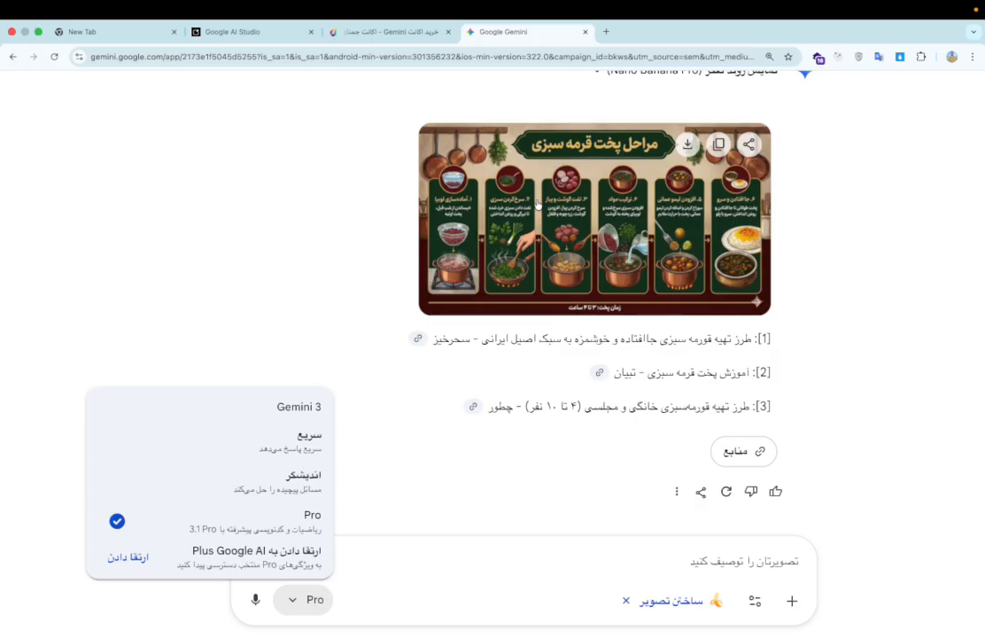
Step: Search Google for "veo 3.1" in a new browser tab
{"action": "left_click", "coordinate": [606, 34]}
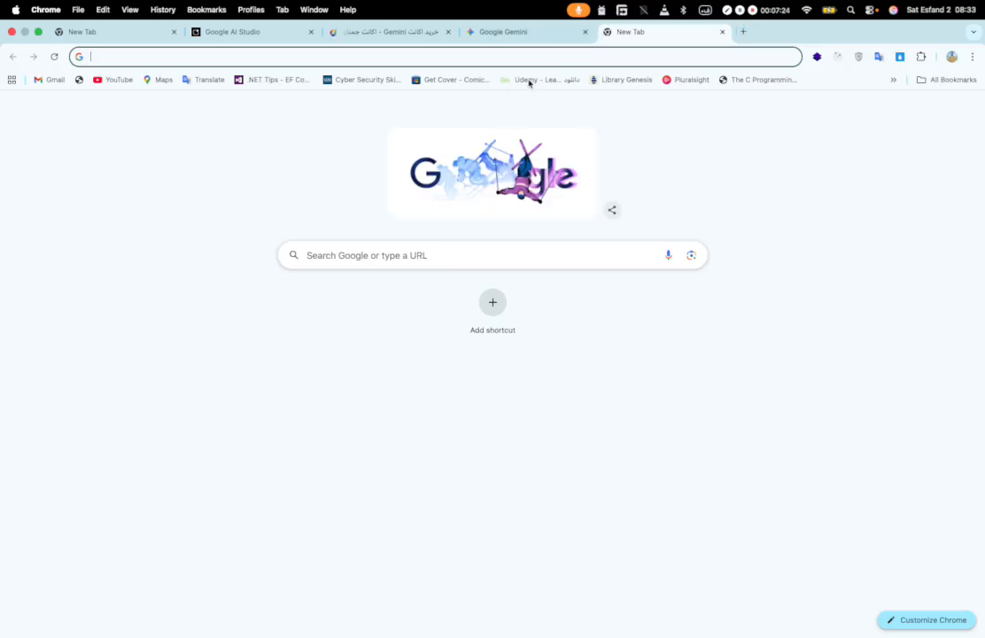
{"action": "type", "text": "ر"}
{"action": "key", "text": "BackSpace"}
{"action": "key", "text": "ctrl+space"}
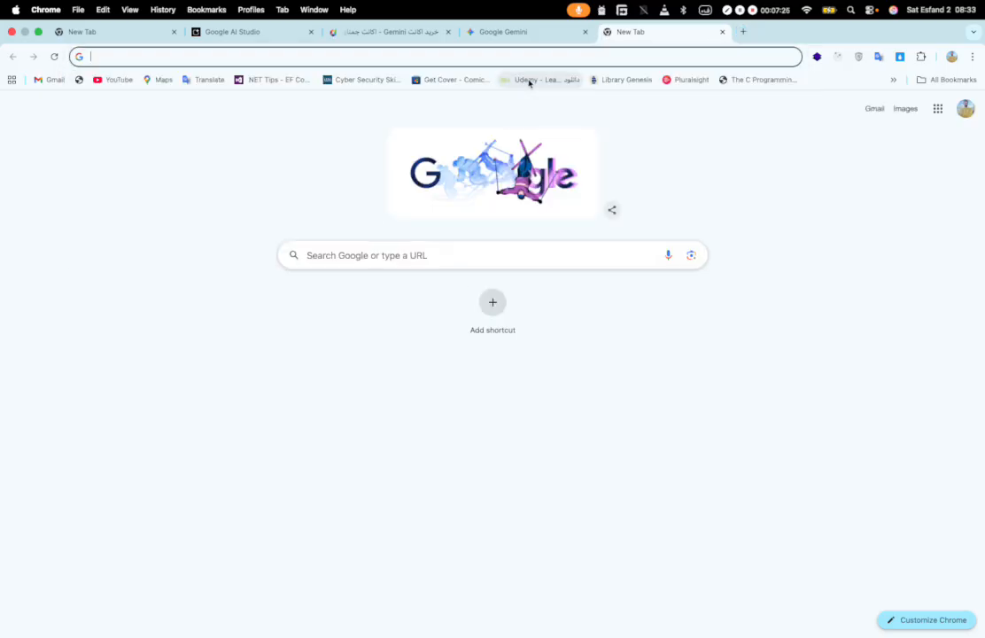
{"action": "type", "text": "veo"}
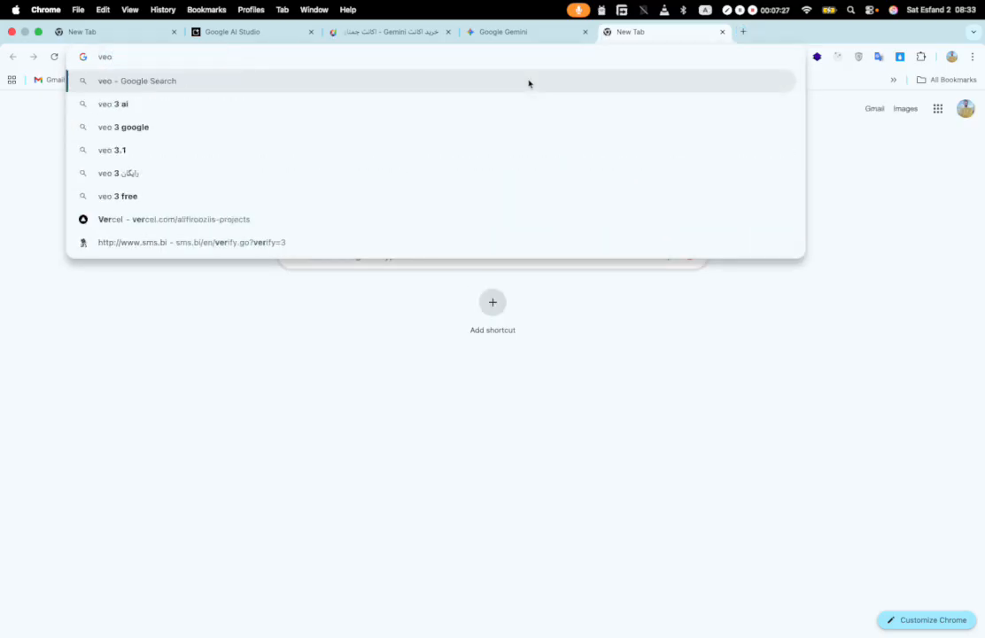
{"action": "left_click", "coordinate": [114, 150]}
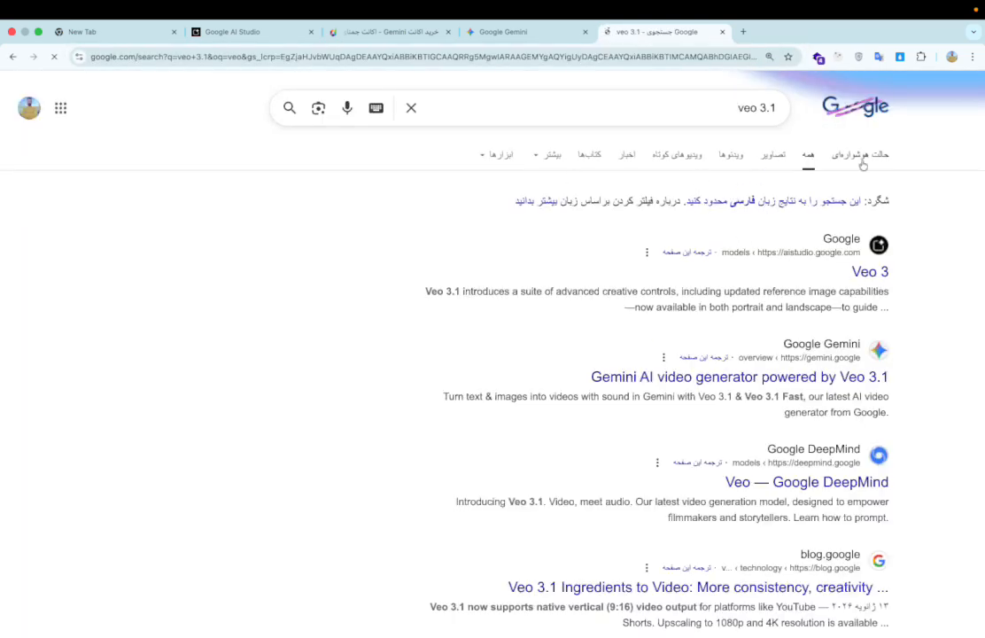
Step: Limit the "veo 3.1" search to video results and skim the listed videos
{"action": "left_click", "coordinate": [723, 160]}
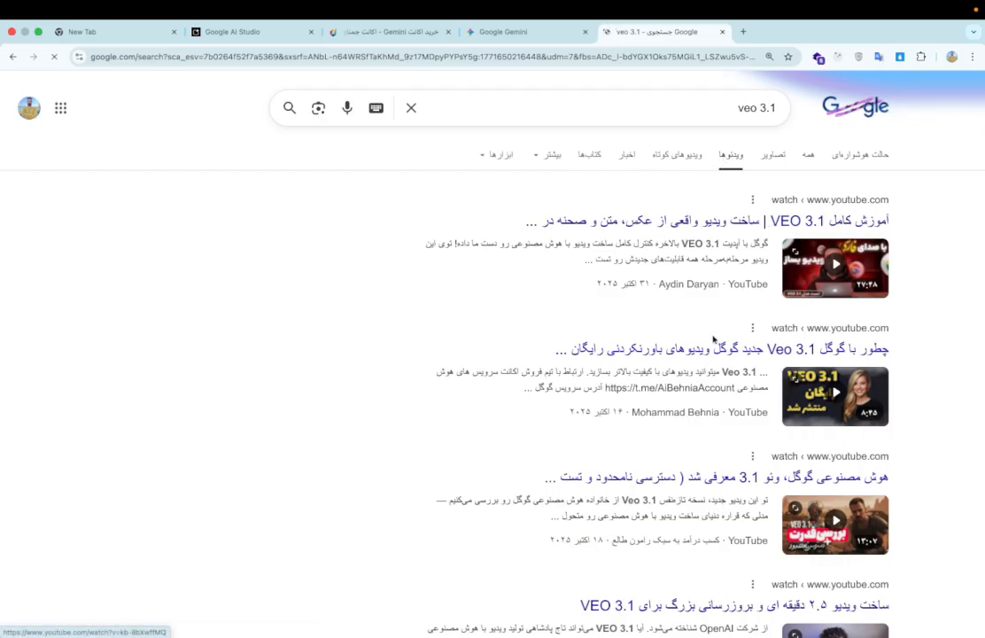
{"action": "scroll", "coordinate": [706, 357], "scroll_direction": "down", "scroll_amount": 2}
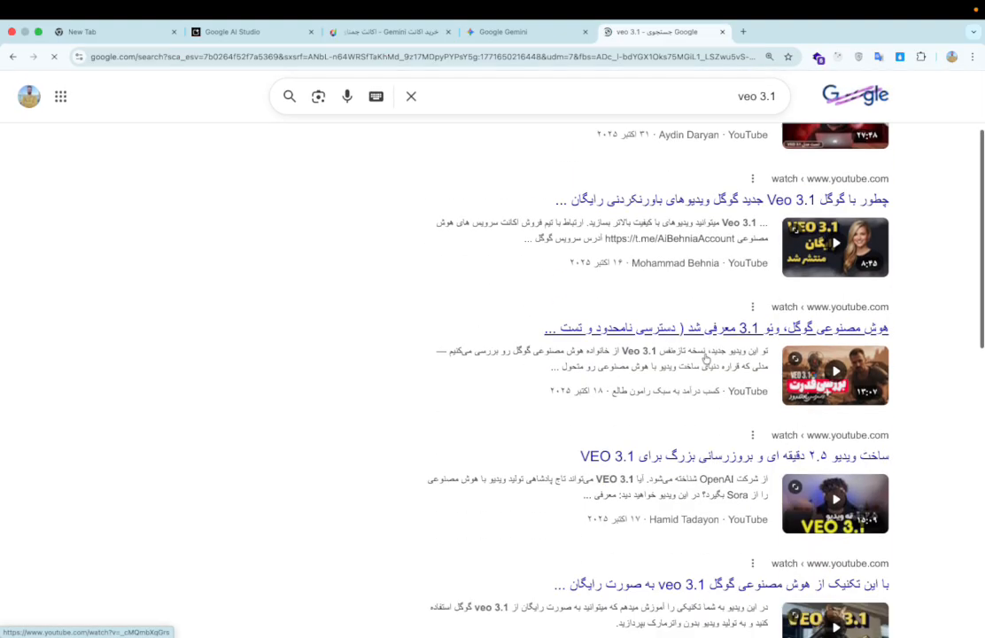
{"action": "scroll", "coordinate": [706, 357], "scroll_direction": "down", "scroll_amount": 2}
{"action": "scroll", "coordinate": [706, 357], "scroll_direction": "up", "scroll_amount": 4}
Step: Refine the video search to "veo 3.1 sample"
{"action": "left_click", "coordinate": [669, 108]}
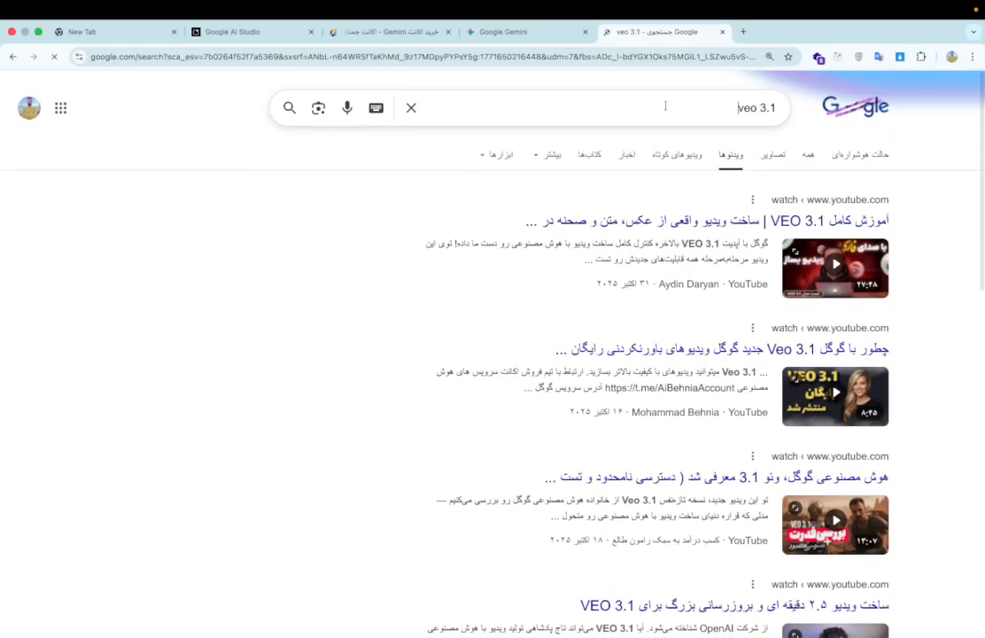
{"action": "type", "text": "sample"}
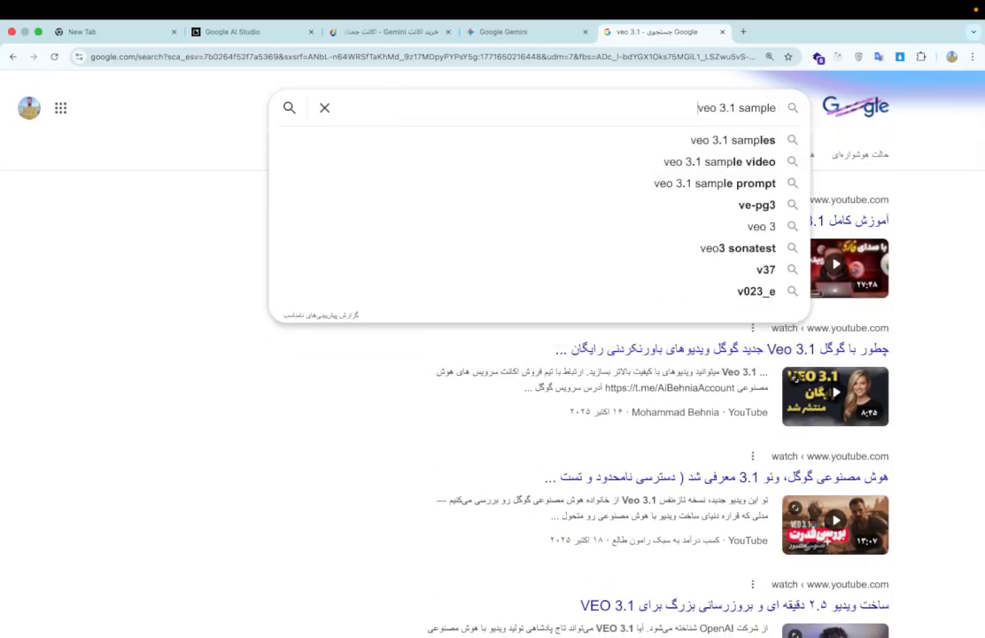
{"action": "key", "text": "Return"}
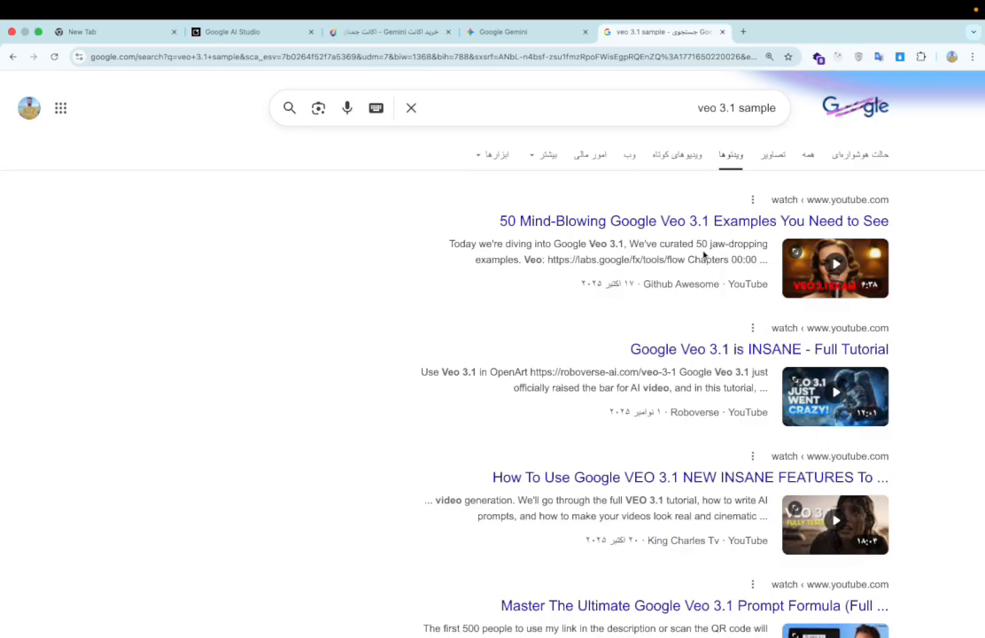
Step: Browse the sample video results, open "50 Mind-Blowing Google Veo 3.1 Examples You Need to See" and skip its opening ad
{"action": "scroll", "coordinate": [706, 255], "scroll_direction": "up", "scroll_amount": 2}
{"action": "scroll", "coordinate": [703, 253], "scroll_direction": "right", "scroll_amount": 1}
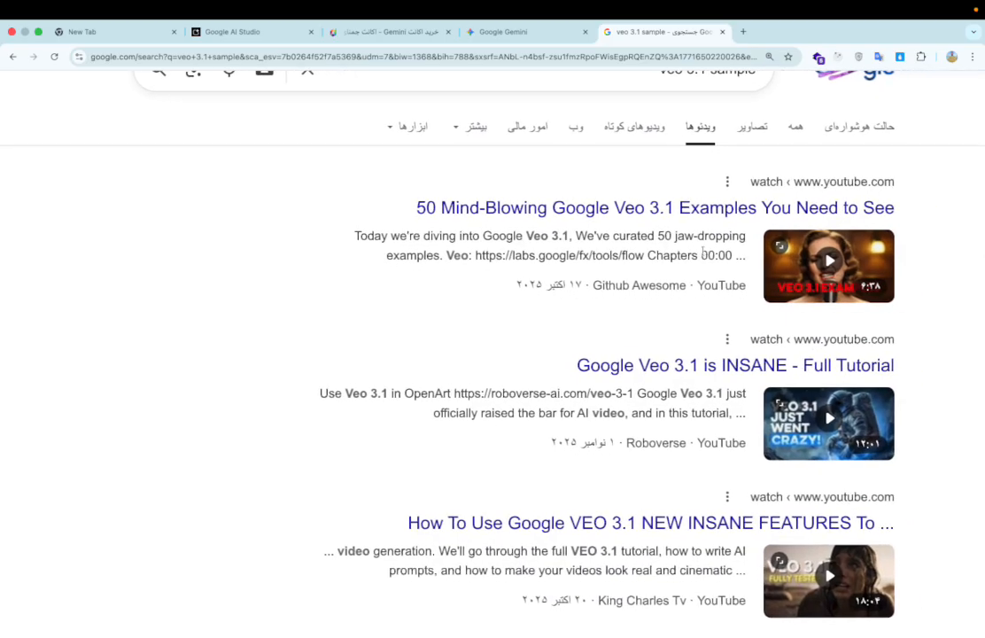
{"action": "scroll", "coordinate": [703, 253], "scroll_direction": "down", "scroll_amount": 1}
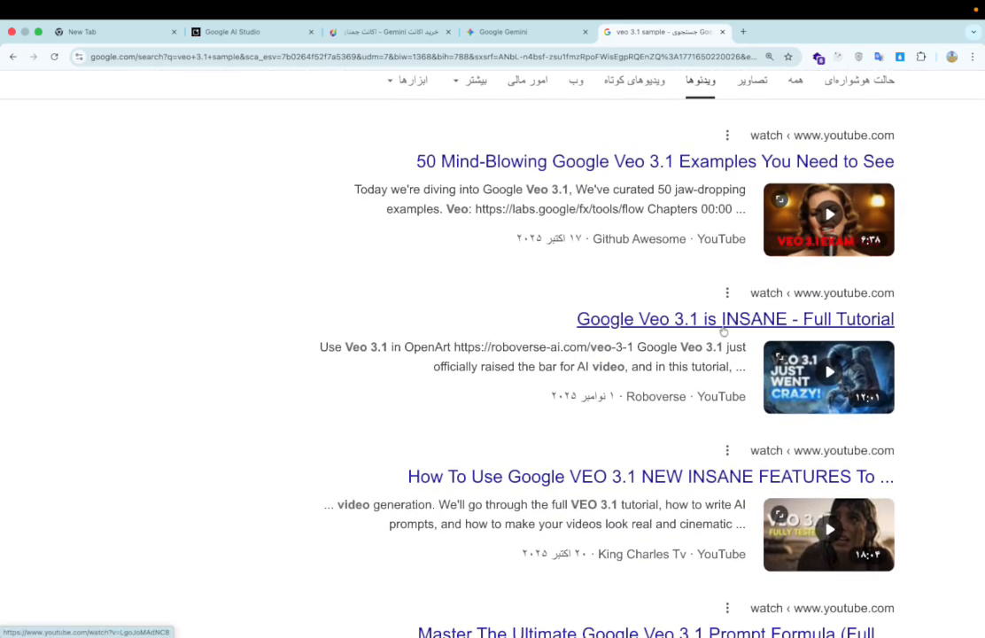
{"action": "scroll", "coordinate": [735, 328], "scroll_direction": "down", "scroll_amount": 1}
{"action": "scroll", "coordinate": [722, 367], "scroll_direction": "up", "scroll_amount": 2}
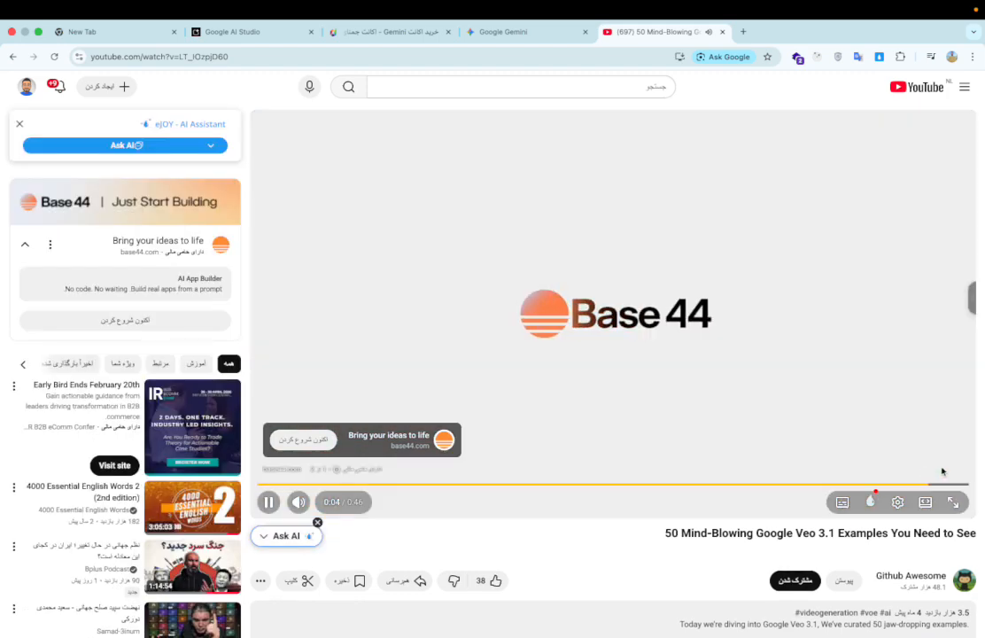
{"action": "left_click", "coordinate": [941, 469]}
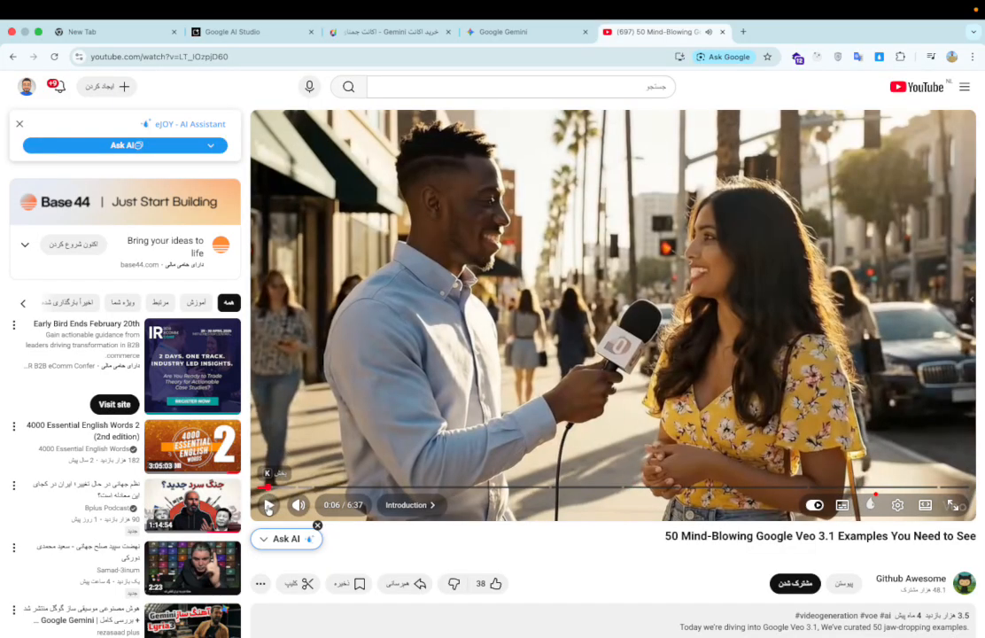
Step: Watch the Veo 3.1 examples video, jumping ahead to about 0:45 and 0:59 in the People chapter, and pause it
{"action": "left_click", "coordinate": [269, 507]}
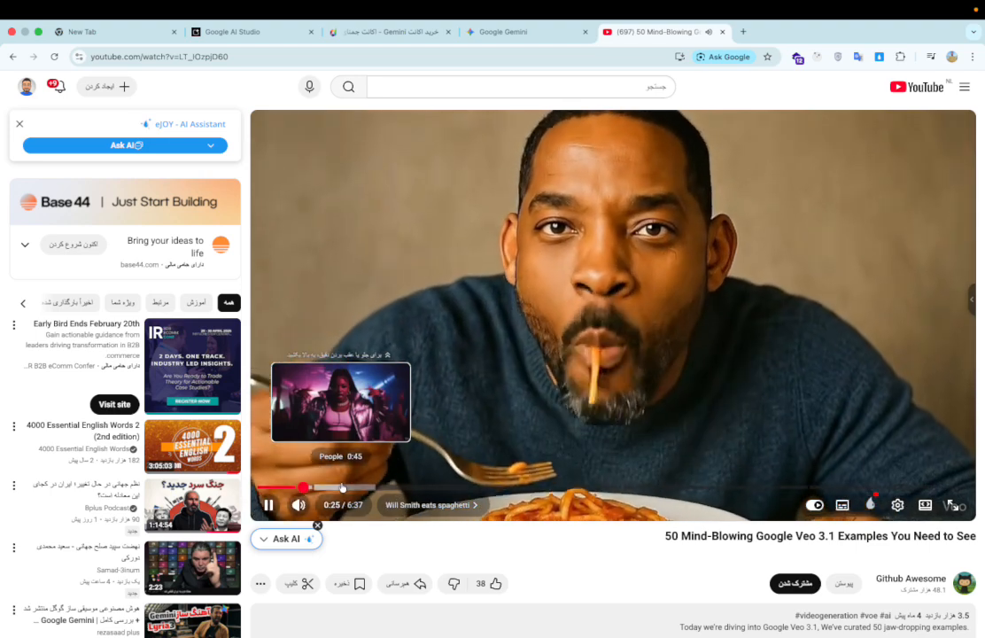
{"action": "left_click", "coordinate": [343, 487]}
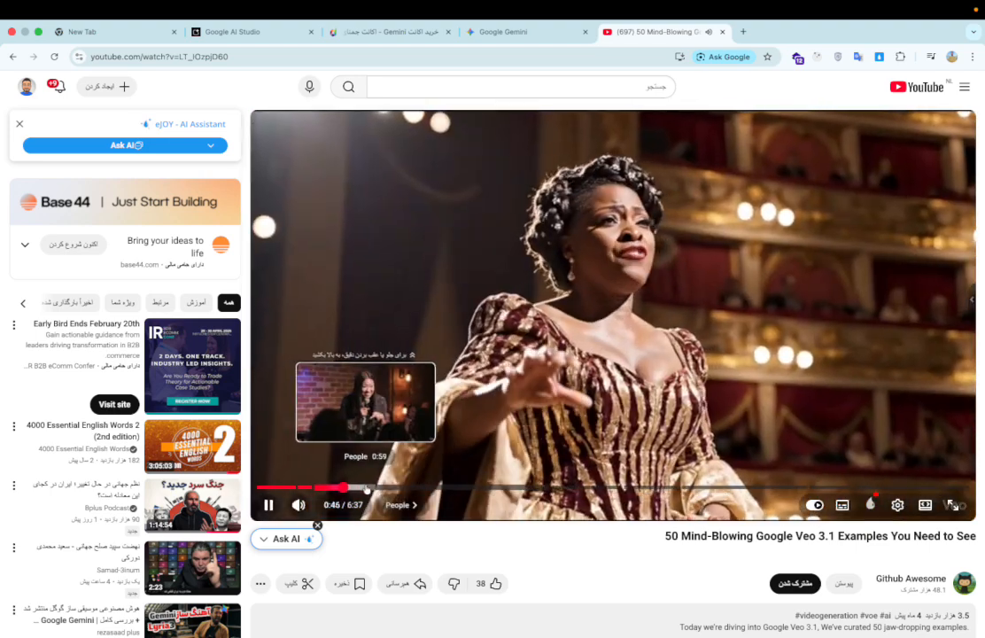
{"action": "left_click", "coordinate": [364, 489]}
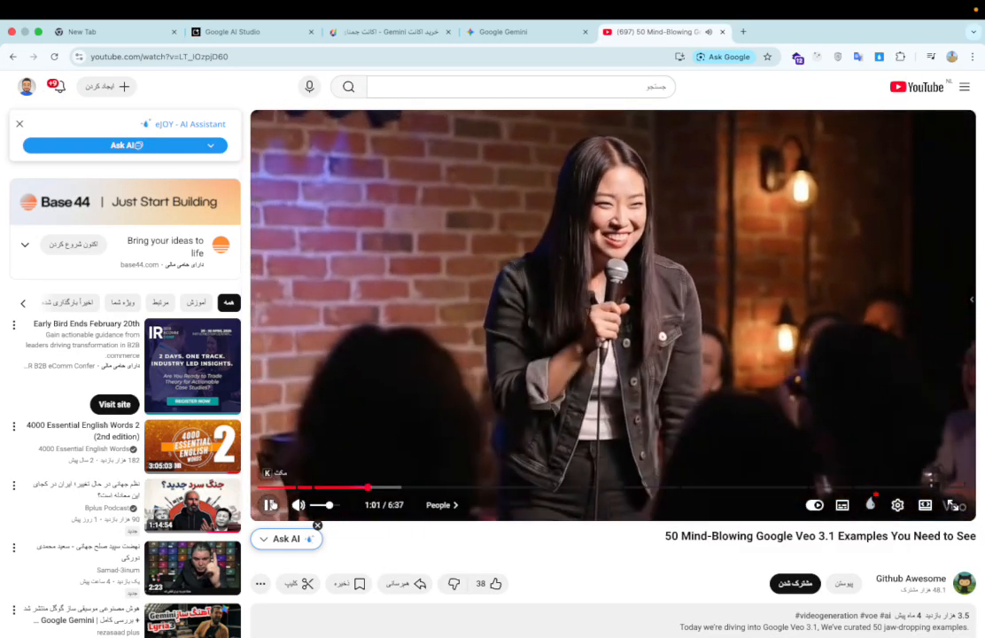
{"action": "left_click", "coordinate": [272, 506]}
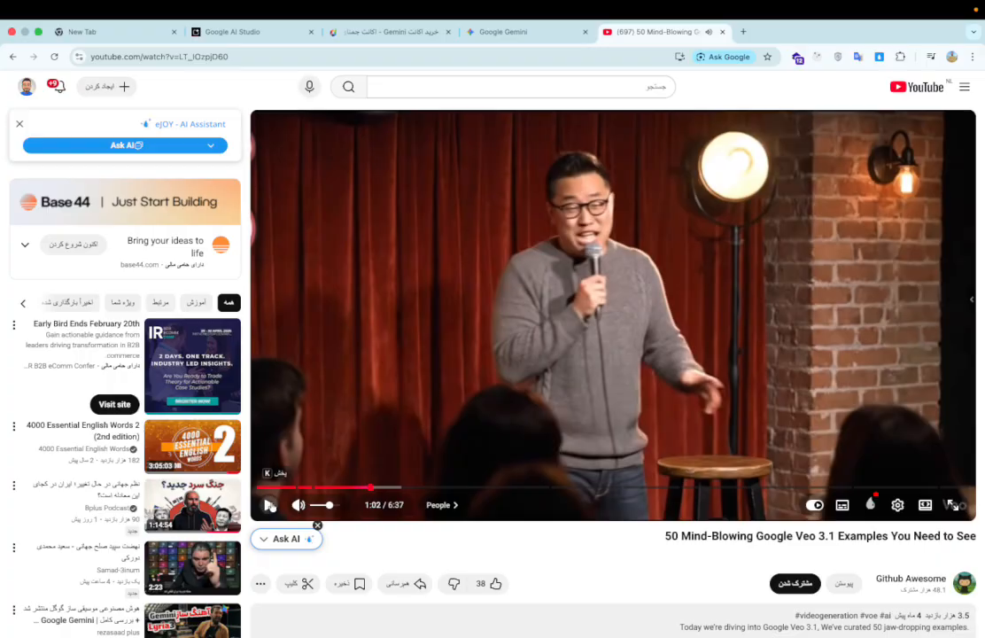
{"action": "left_click", "coordinate": [270, 506]}
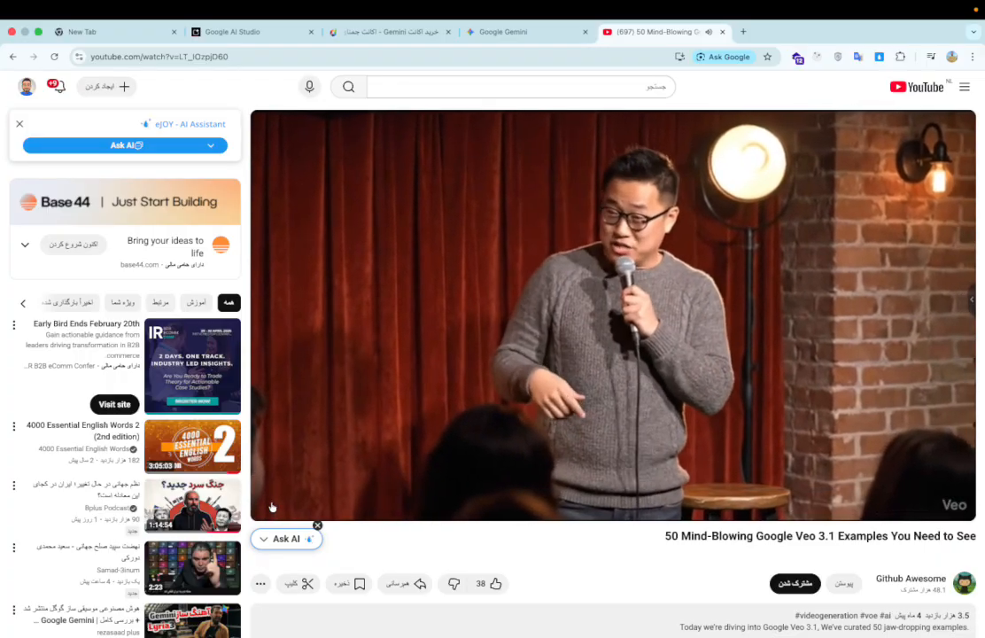
{"action": "mouse_move", "coordinate": [269, 505]}
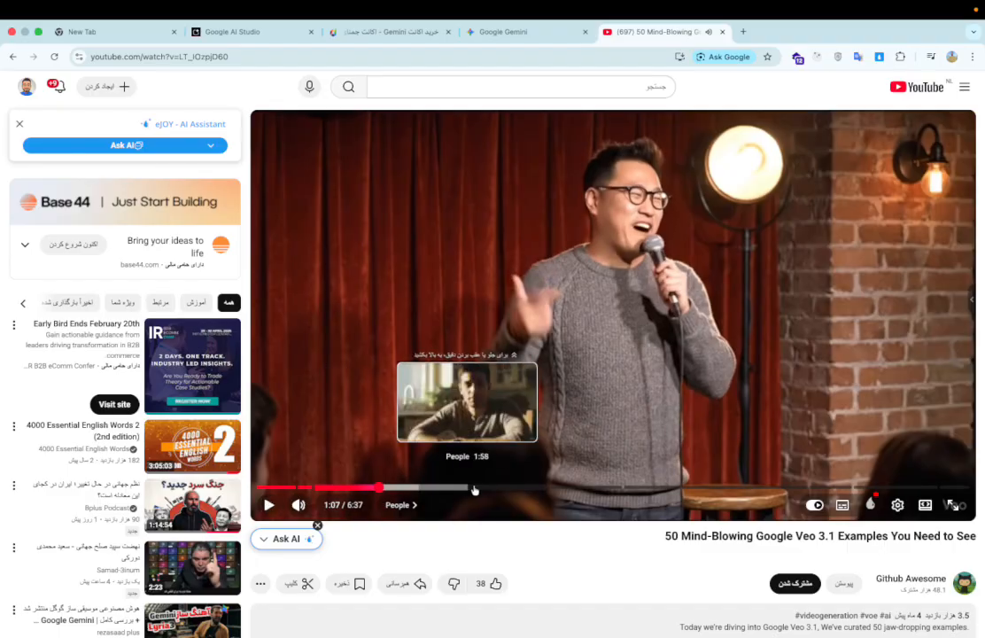
Step: Go back to the results, open "Google Veo 3.1 is INSANE - Full Tutorial" and jump to about 0:25
{"action": "left_click", "coordinate": [10, 57]}
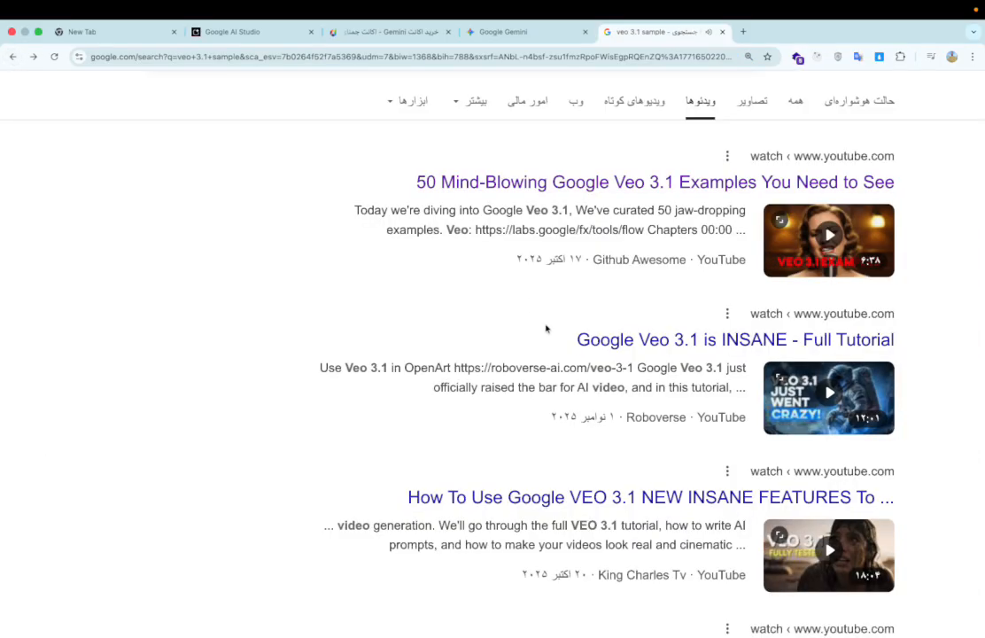
{"action": "left_click", "coordinate": [650, 341]}
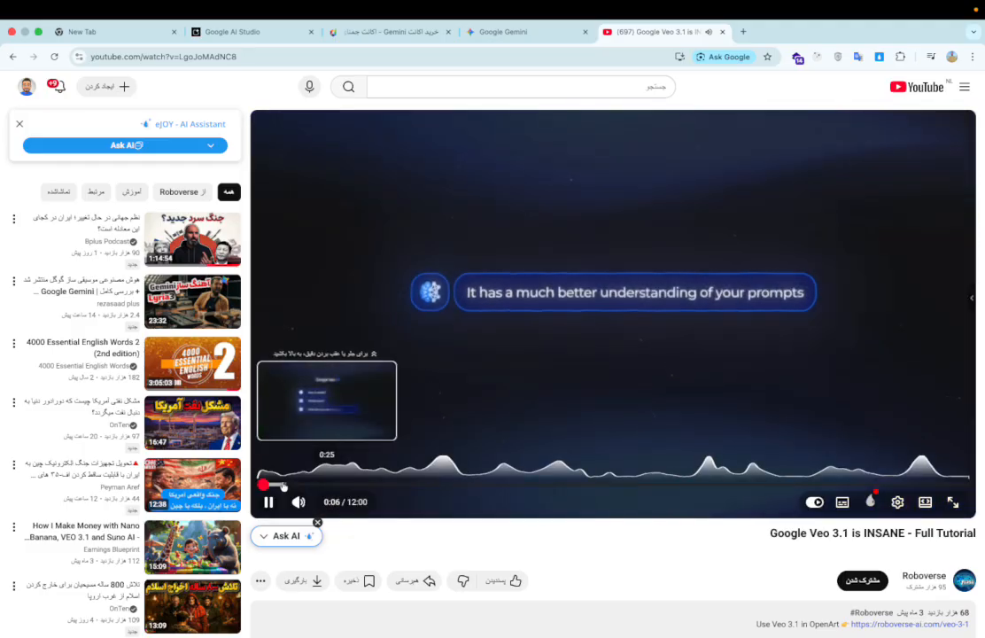
{"action": "left_click", "coordinate": [282, 485]}
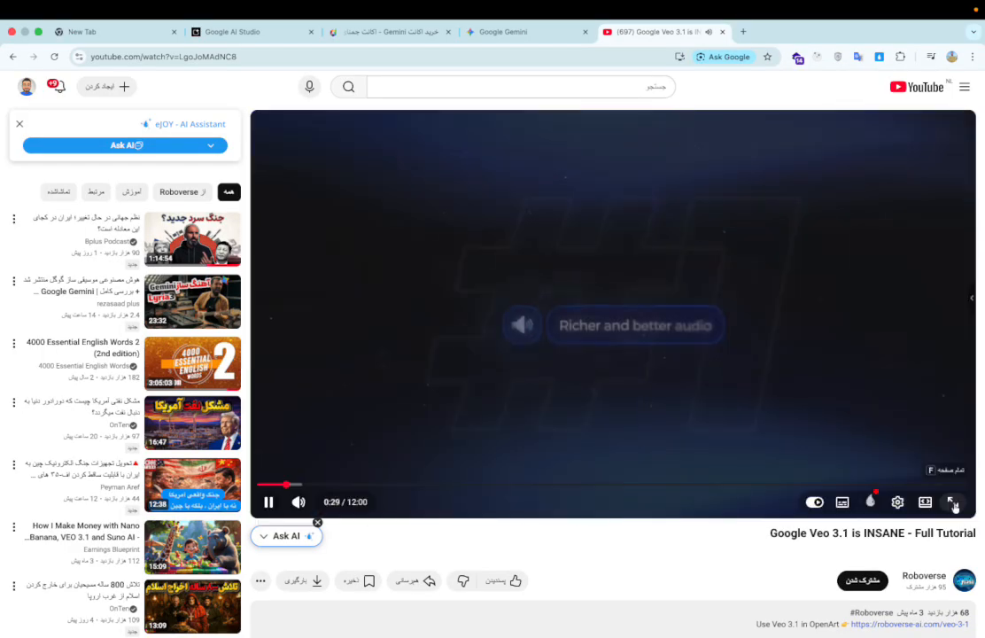
Step: Watch the "Google Veo 3.1 is INSANE - Full Tutorial" video in full screen
{"action": "left_click", "coordinate": [953, 501]}
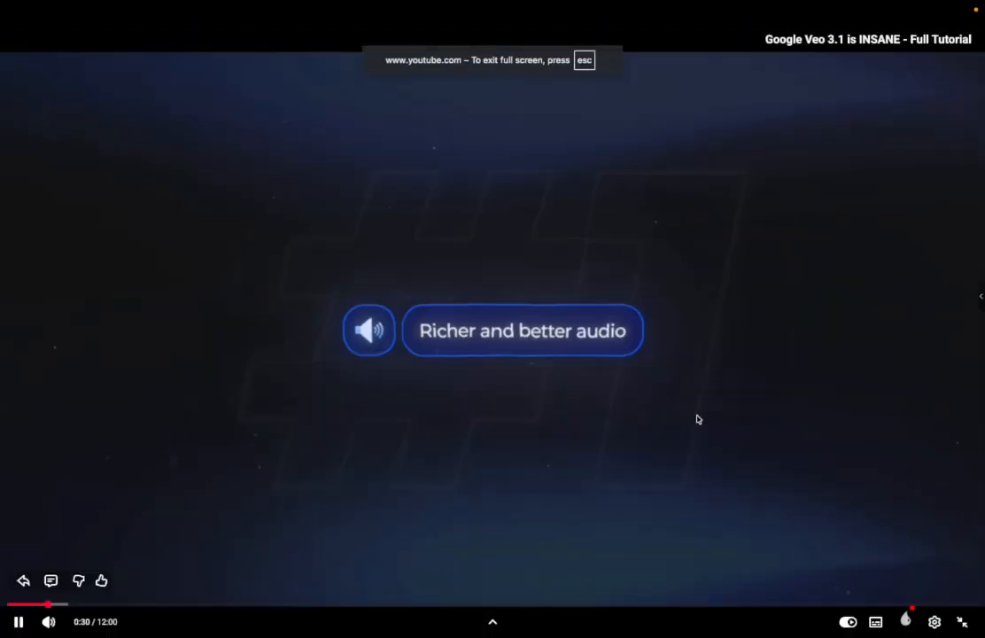
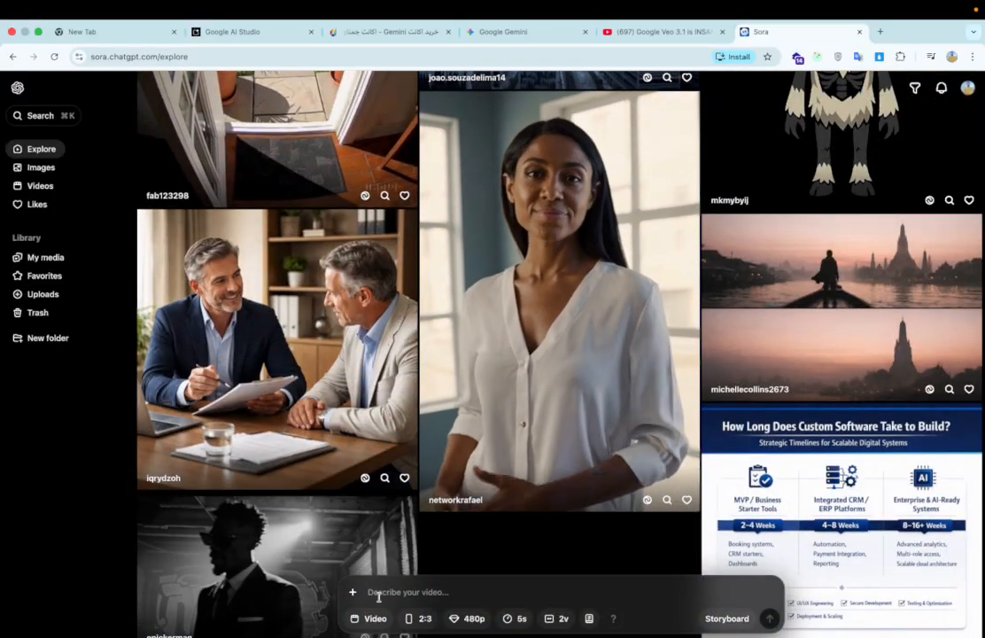
Step: Examine Sora's generation options for aspect ratio, resolution, media type and duration without changing them
{"action": "scroll", "coordinate": [378, 596], "scroll_direction": "up", "scroll_amount": 5}
{"action": "scroll", "coordinate": [380, 599], "scroll_direction": "down", "scroll_amount": 2}
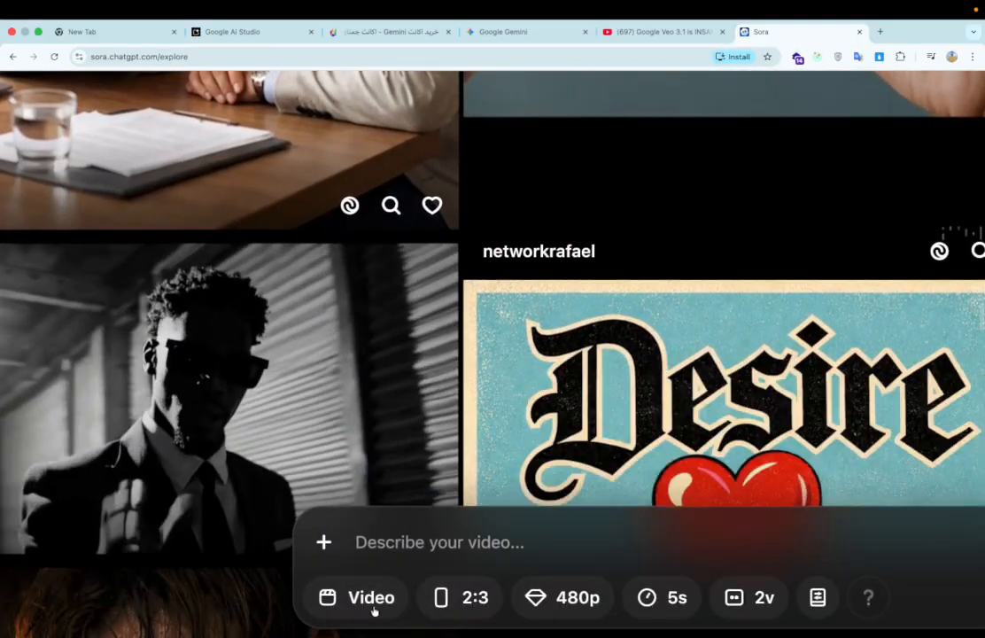
{"action": "left_click", "coordinate": [458, 613]}
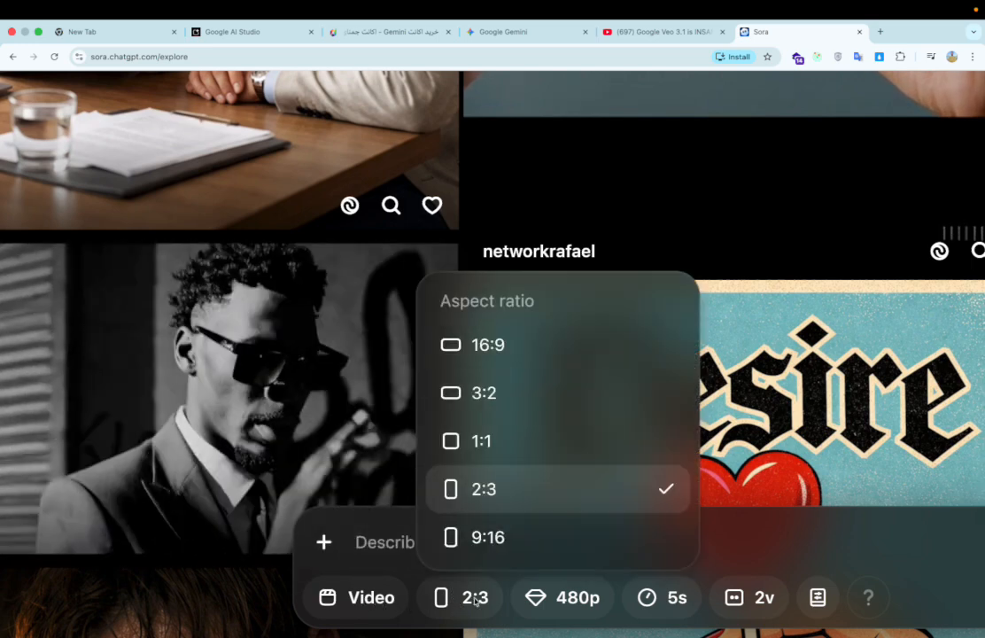
{"action": "left_click", "coordinate": [545, 620]}
{"action": "left_click", "coordinate": [558, 611]}
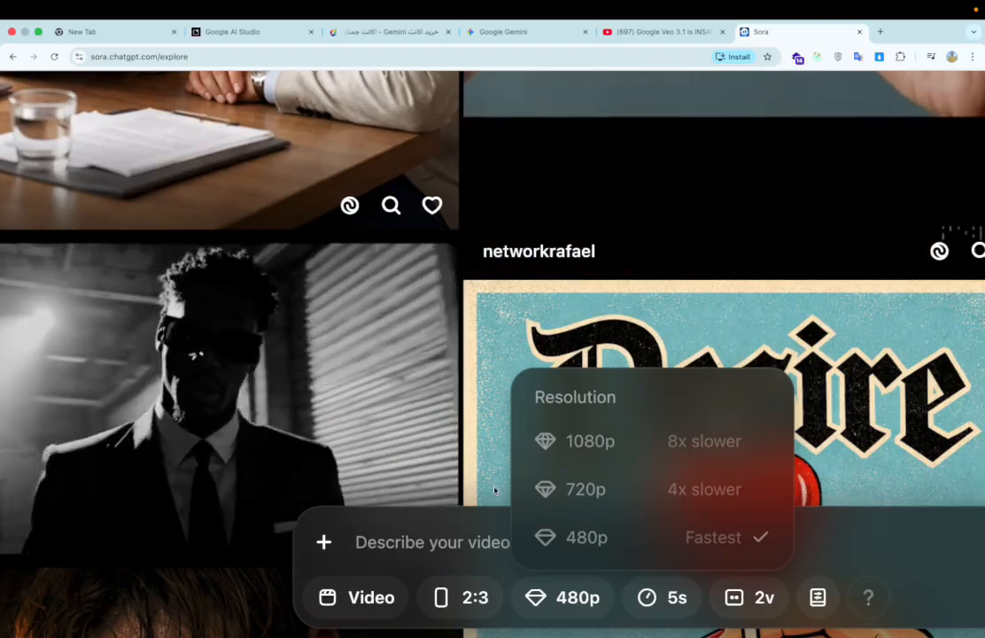
{"action": "left_click", "coordinate": [376, 600]}
{"action": "left_click", "coordinate": [375, 600]}
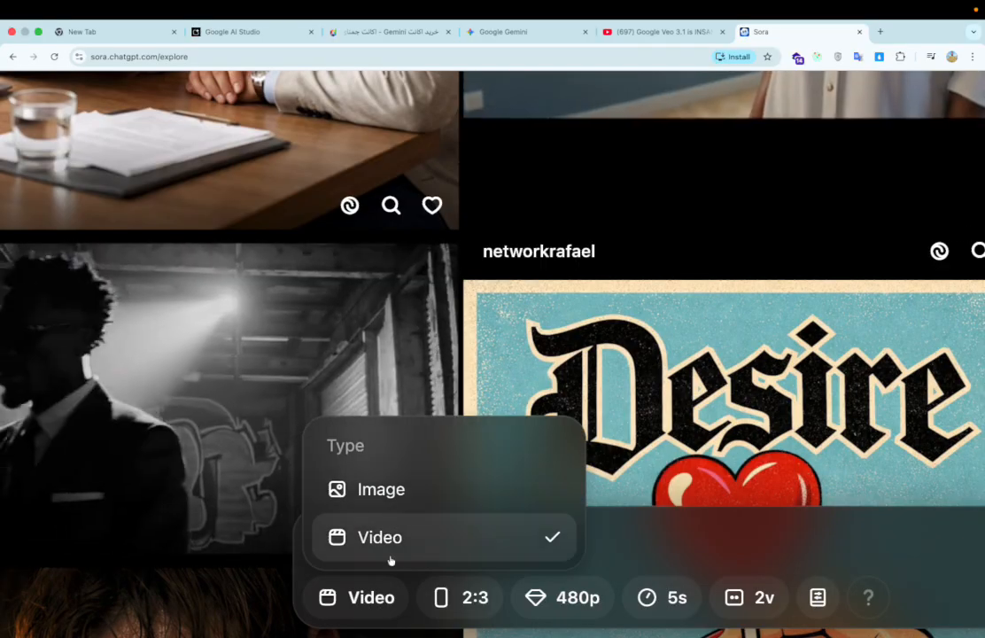
{"action": "left_click", "coordinate": [654, 599]}
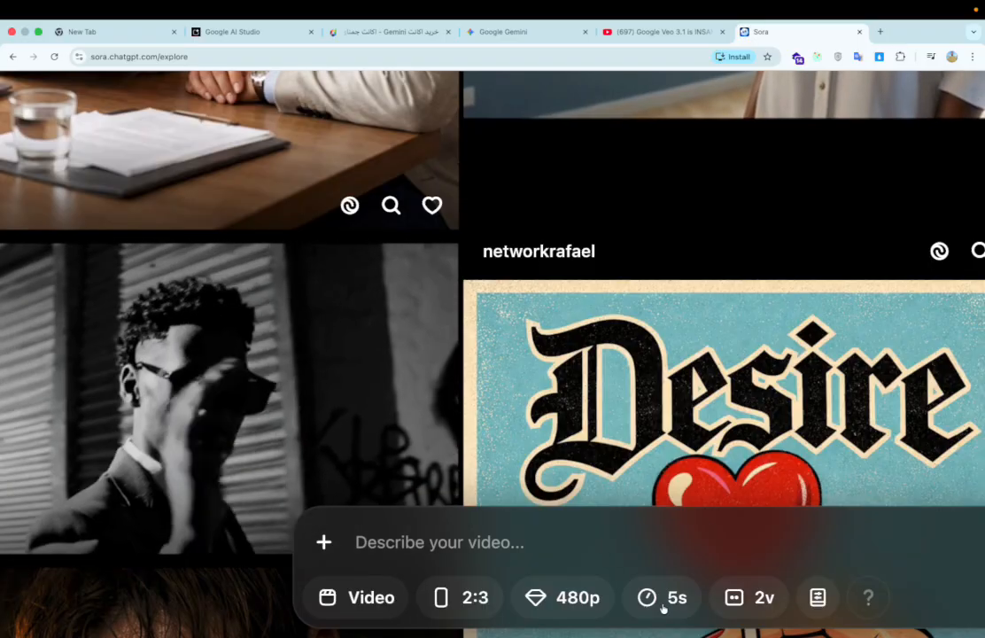
{"action": "left_click", "coordinate": [663, 608]}
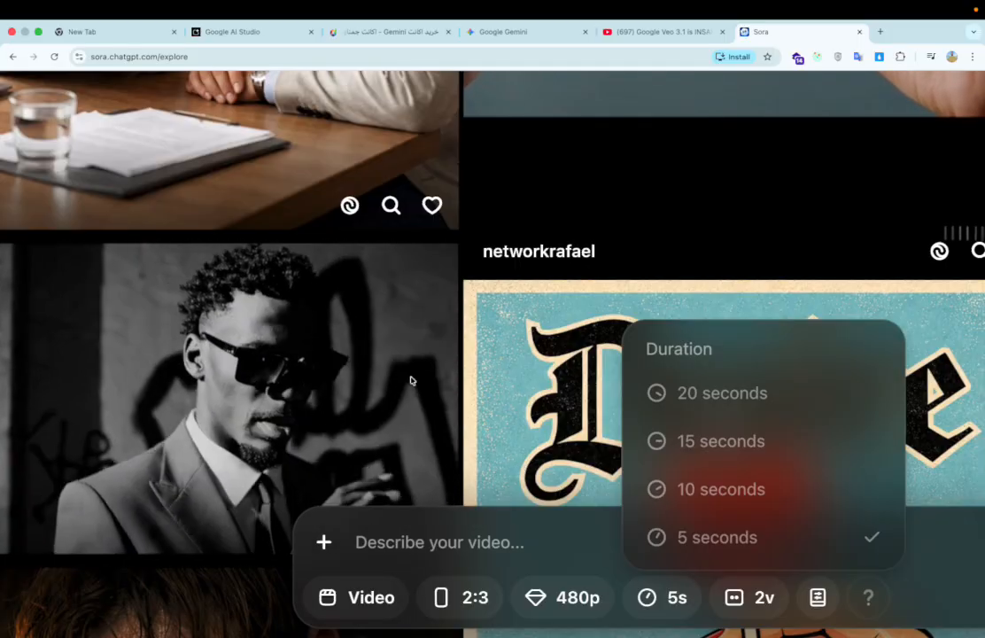
{"action": "left_click", "coordinate": [461, 386]}
{"action": "scroll", "coordinate": [463, 388], "scroll_direction": "down", "scroll_amount": 5}
{"action": "scroll", "coordinate": [423, 354], "scroll_direction": "down", "scroll_amount": 2}
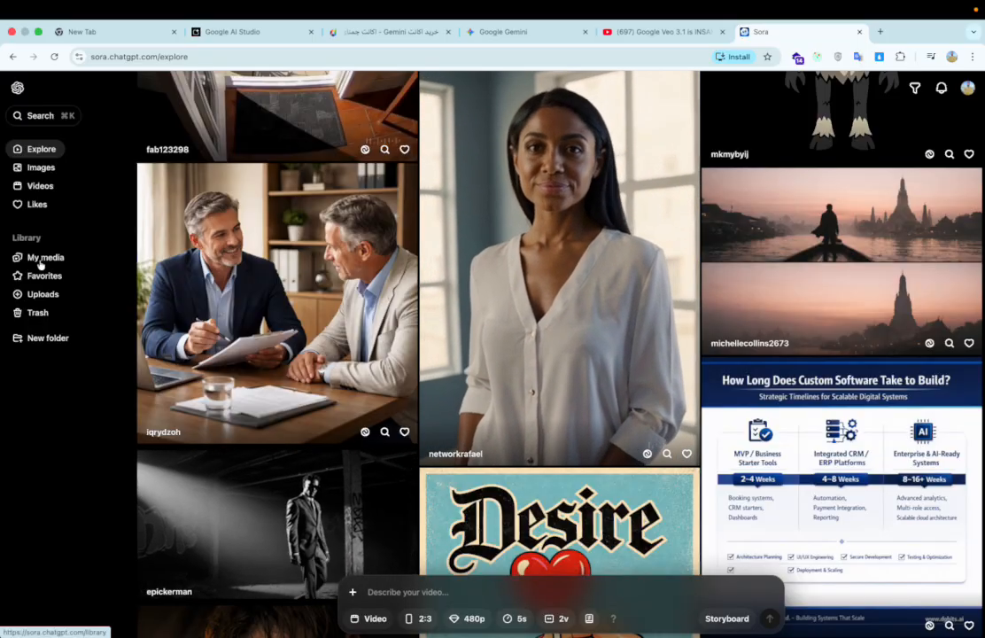
Step: Check Sora's My media library and browse the community clips in the Videos feed
{"action": "left_click", "coordinate": [40, 264]}
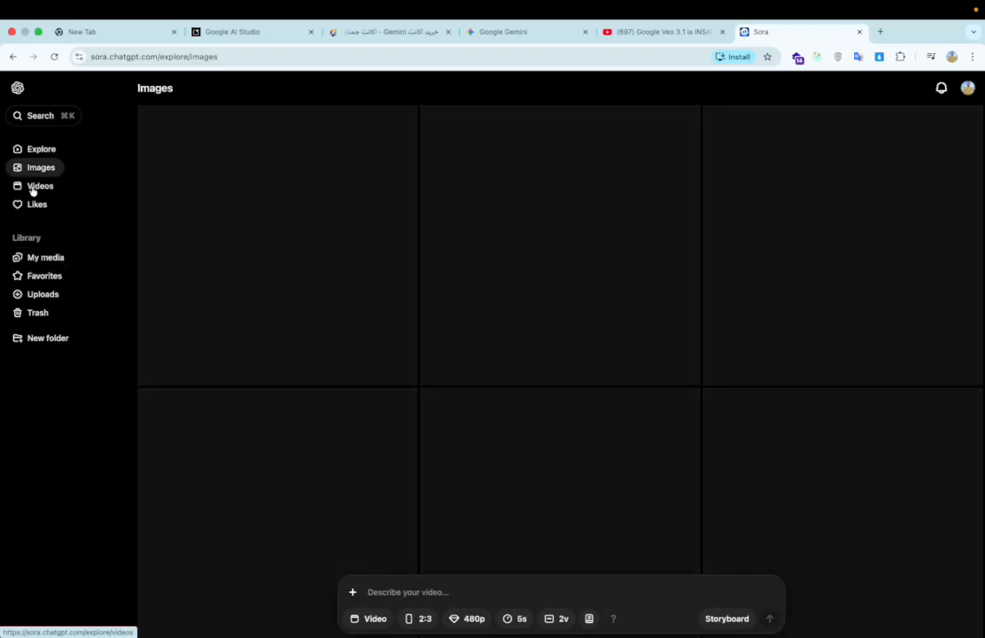
{"action": "left_click", "coordinate": [33, 189]}
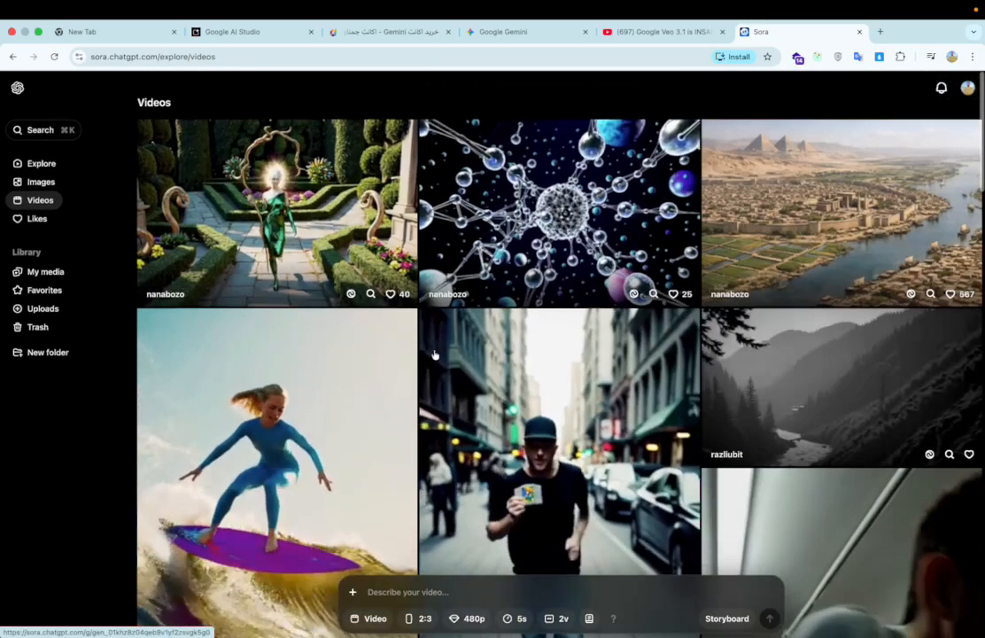
{"action": "scroll", "coordinate": [435, 354], "scroll_direction": "down", "scroll_amount": 2}
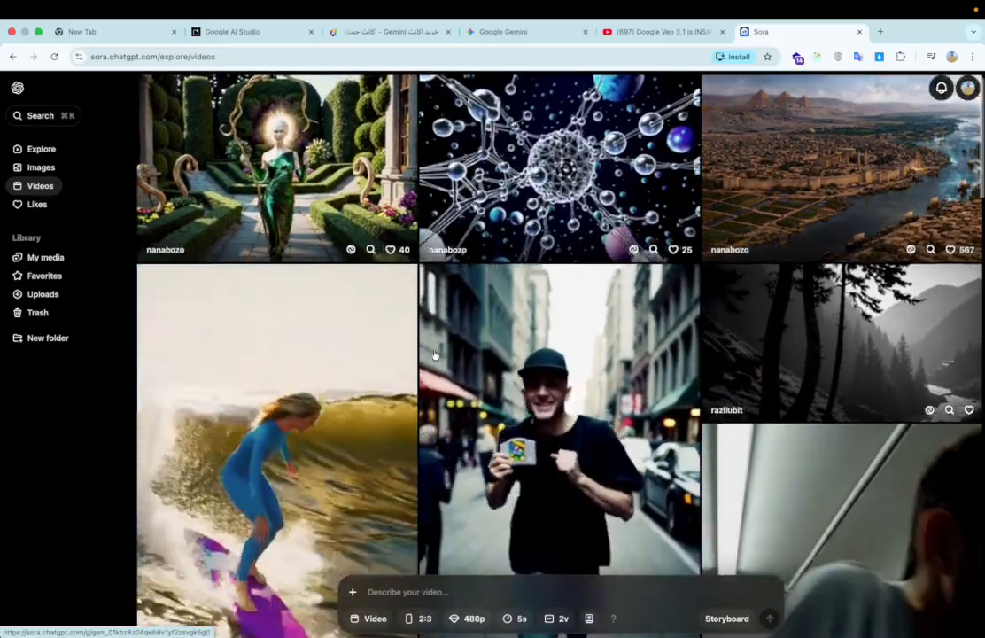
{"action": "scroll", "coordinate": [434, 354], "scroll_direction": "down", "scroll_amount": 15}
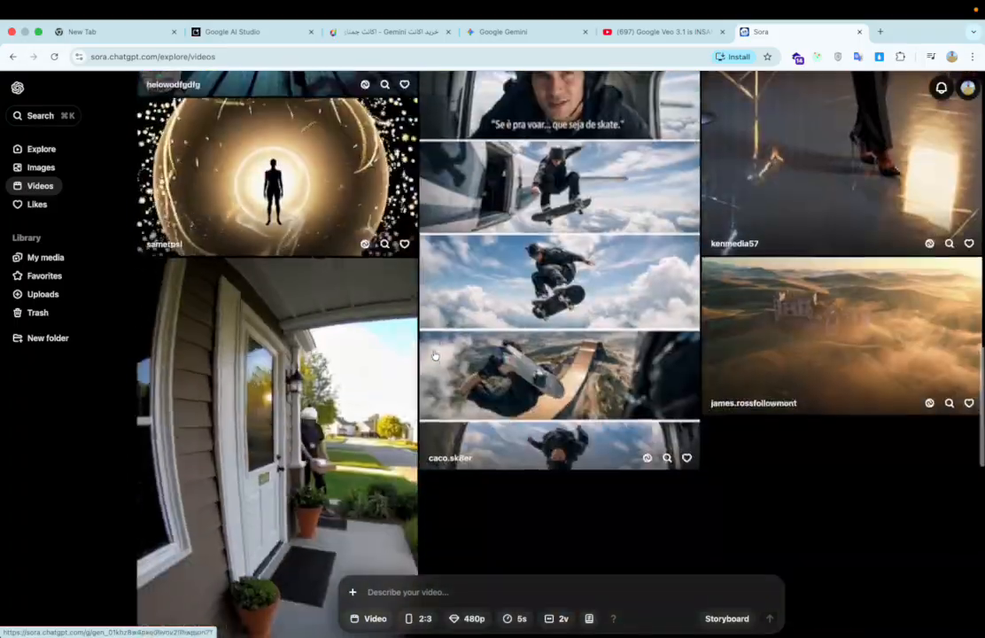
{"action": "scroll", "coordinate": [434, 354], "scroll_direction": "down", "scroll_amount": 15}
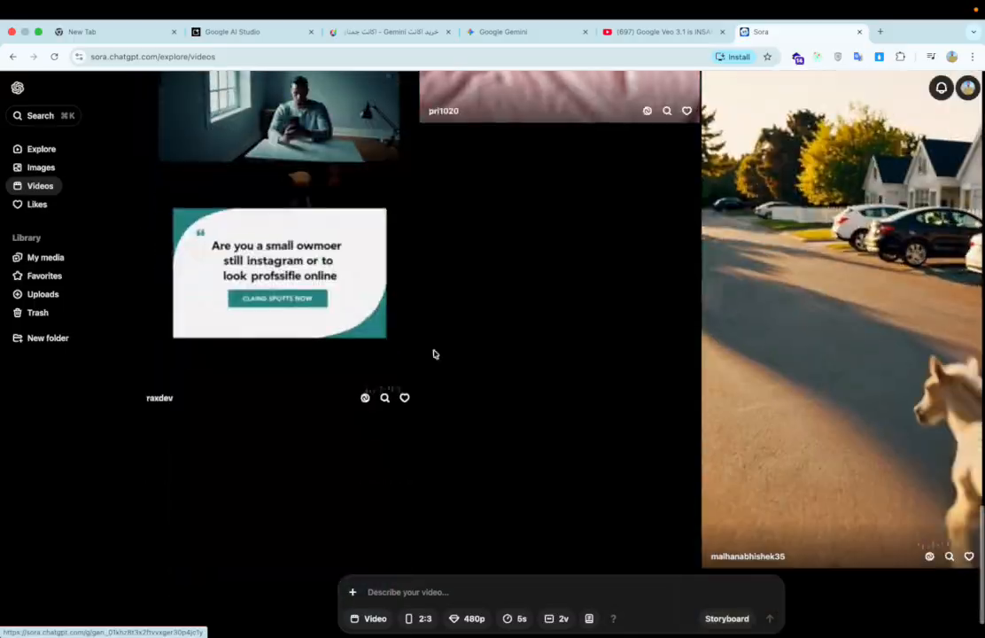
{"action": "scroll", "coordinate": [435, 355], "scroll_direction": "down", "scroll_amount": 2}
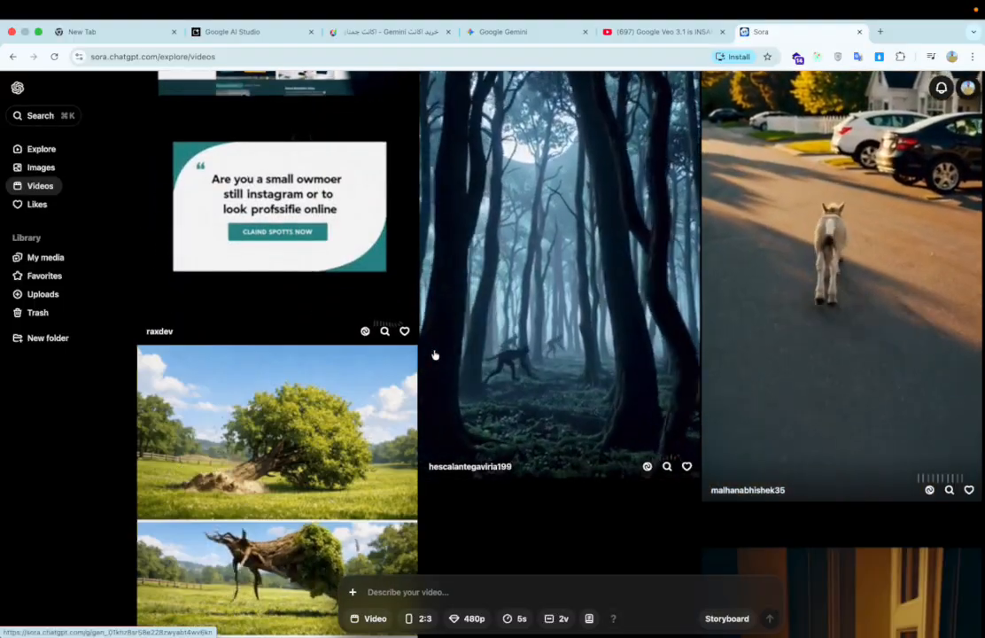
{"action": "scroll", "coordinate": [434, 354], "scroll_direction": "down", "scroll_amount": 3}
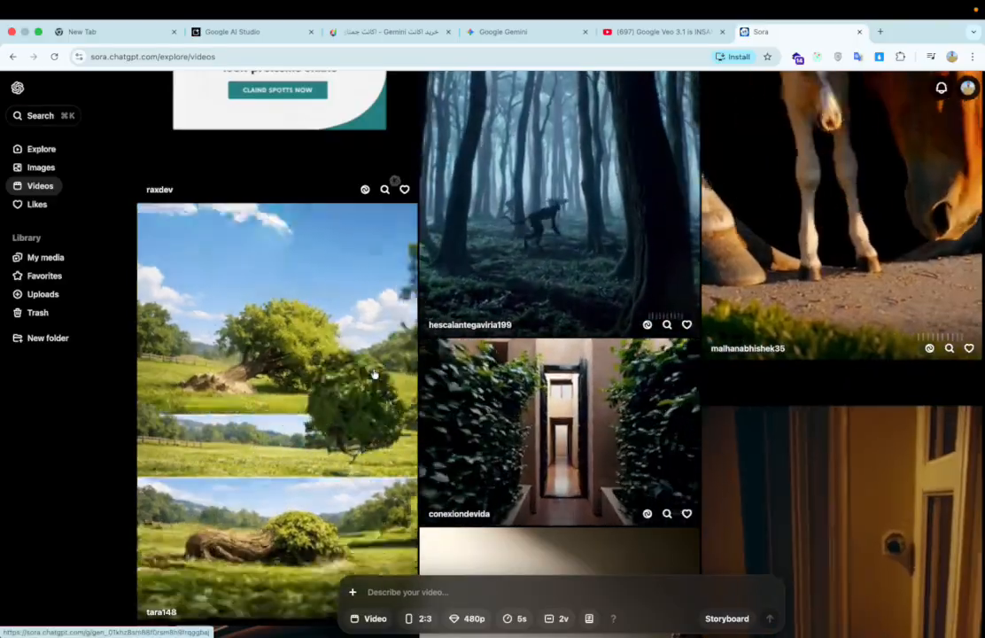
{"action": "scroll", "coordinate": [373, 374], "scroll_direction": "down", "scroll_amount": 2}
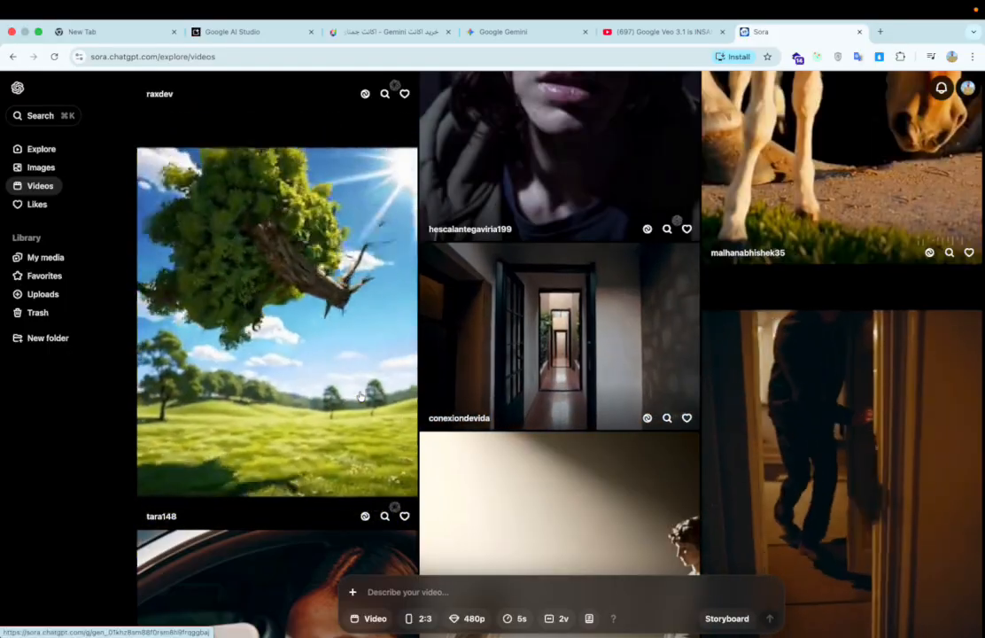
{"action": "scroll", "coordinate": [420, 438], "scroll_direction": "down", "scroll_amount": 2}
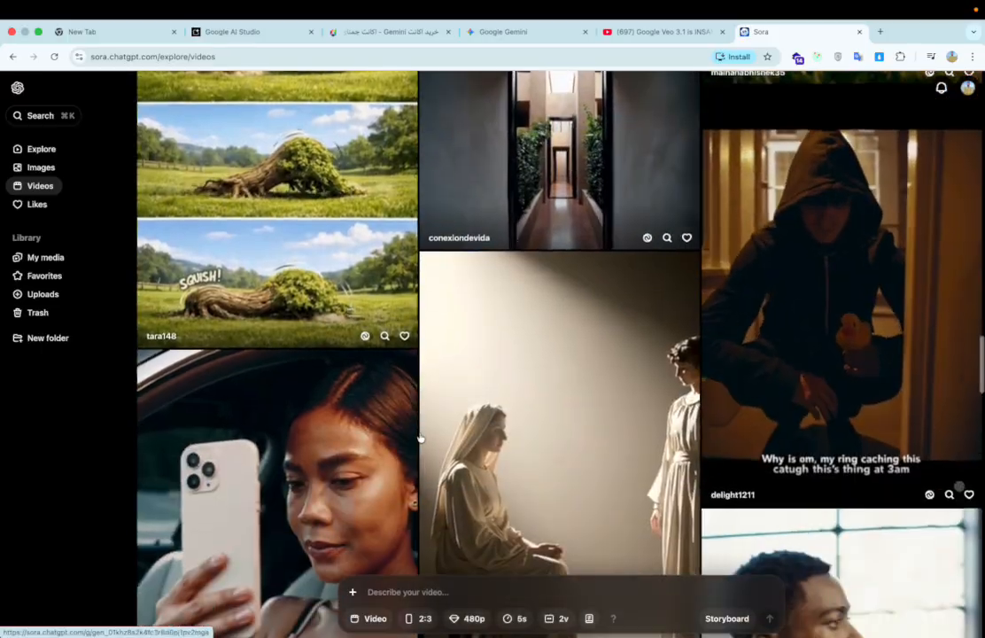
{"action": "scroll", "coordinate": [420, 437], "scroll_direction": "down", "scroll_amount": 5}
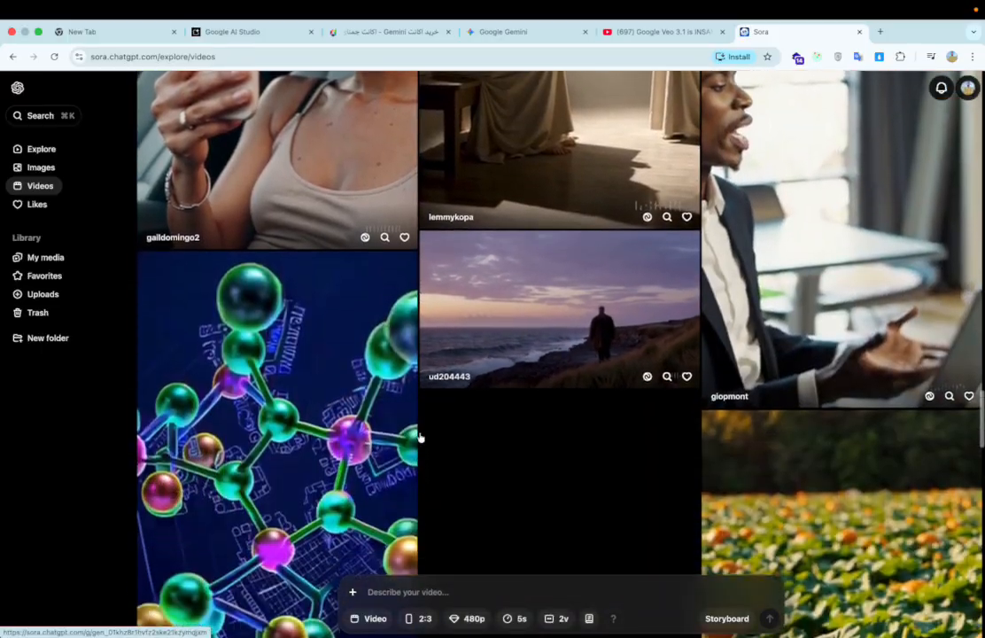
{"action": "scroll", "coordinate": [420, 438], "scroll_direction": "down", "scroll_amount": 3}
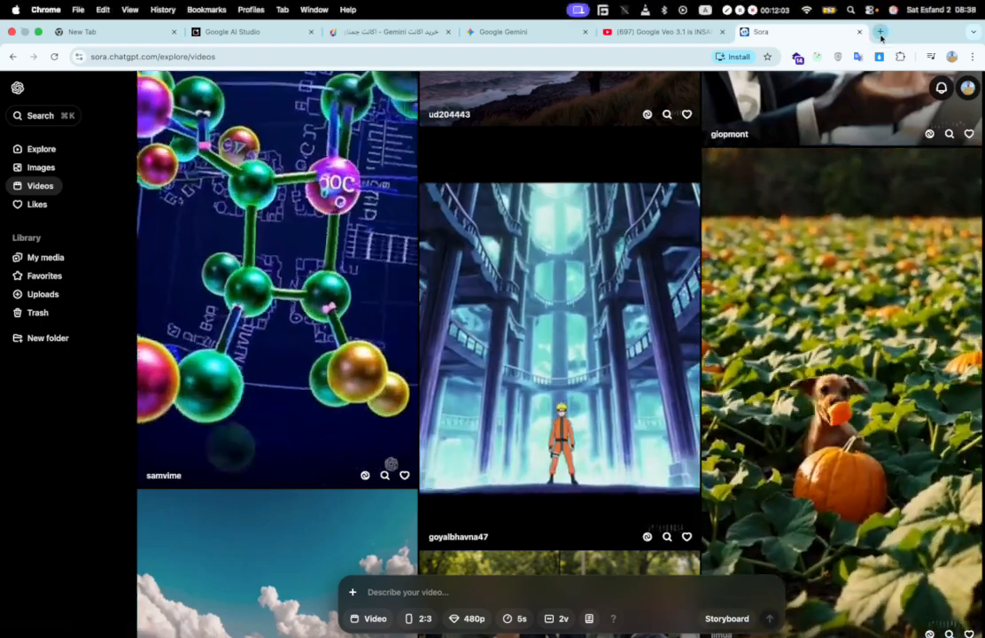
Step: Search the web in a new tab for "خرید sora 2" and open Dicardo's Sora account page
{"action": "left_click", "coordinate": [880, 31]}
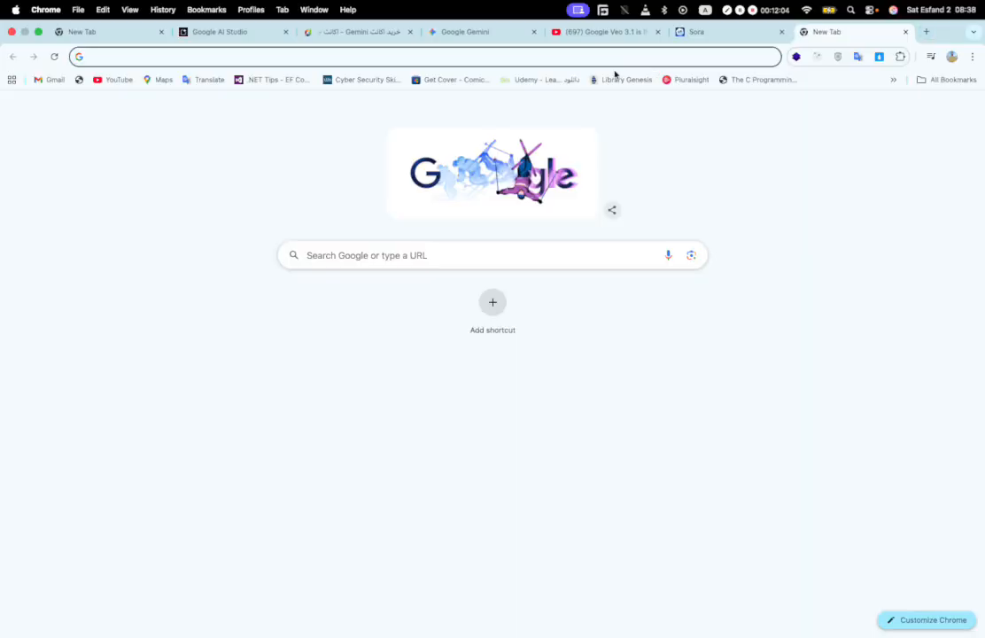
{"action": "type", "text": "ov"}
{"action": "key", "text": "BackSpace"}
{"action": "key", "text": "BackSpace"}
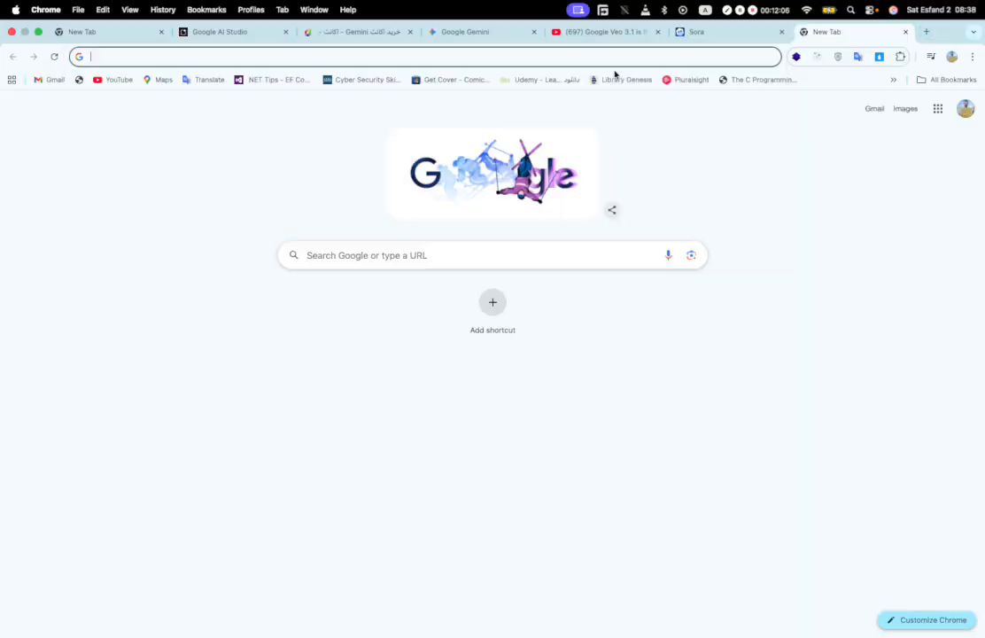
{"action": "type", "text": "خرید sora"}
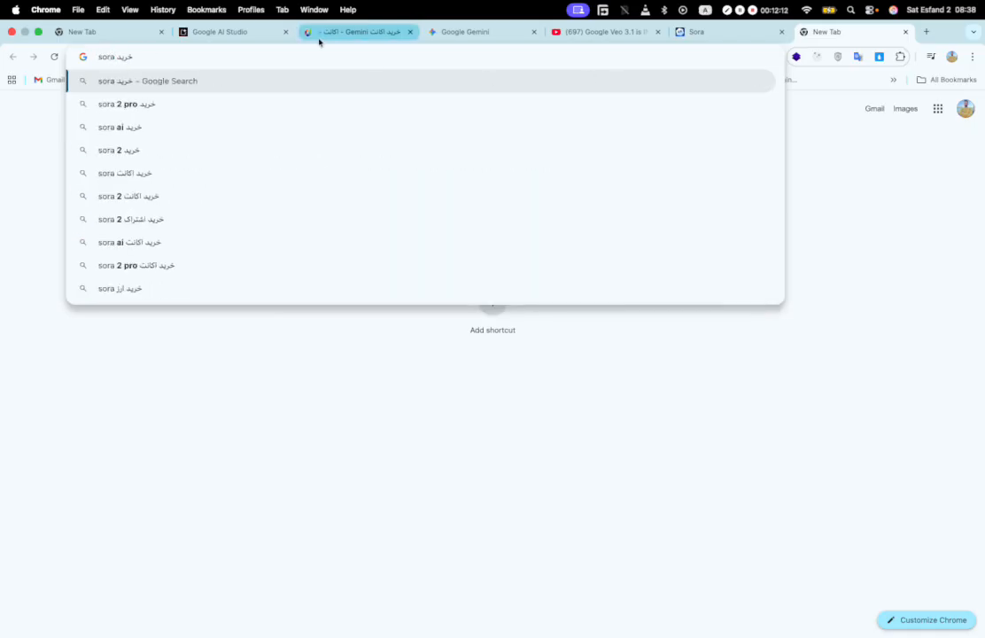
{"action": "left_click", "coordinate": [130, 150]}
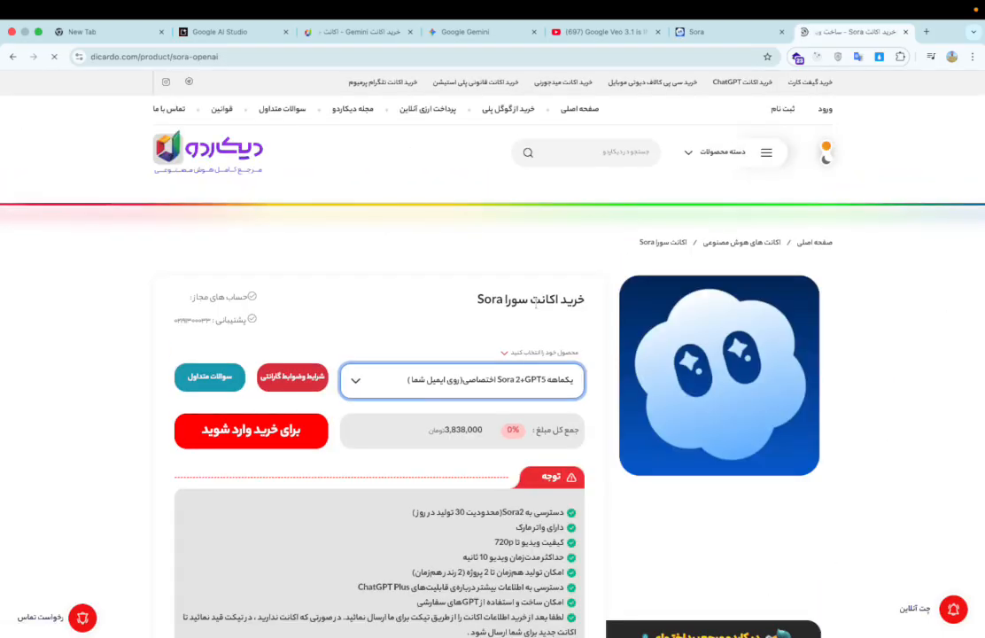
Step: Review the available Sora subscription types on the Dicardo product page and close the list
{"action": "scroll", "coordinate": [448, 278], "scroll_direction": "down", "scroll_amount": 2}
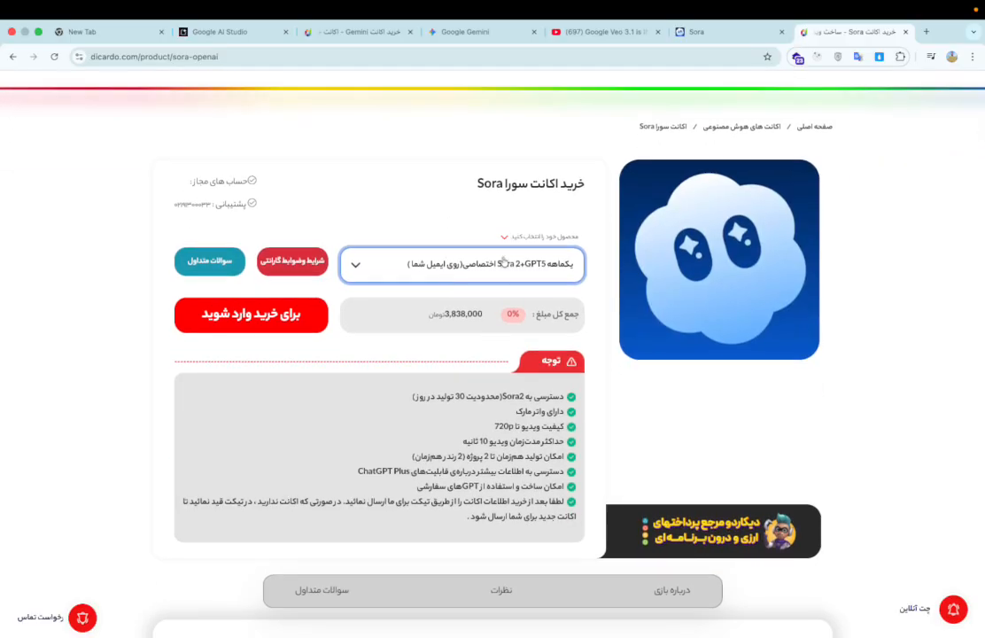
{"action": "left_click", "coordinate": [502, 272]}
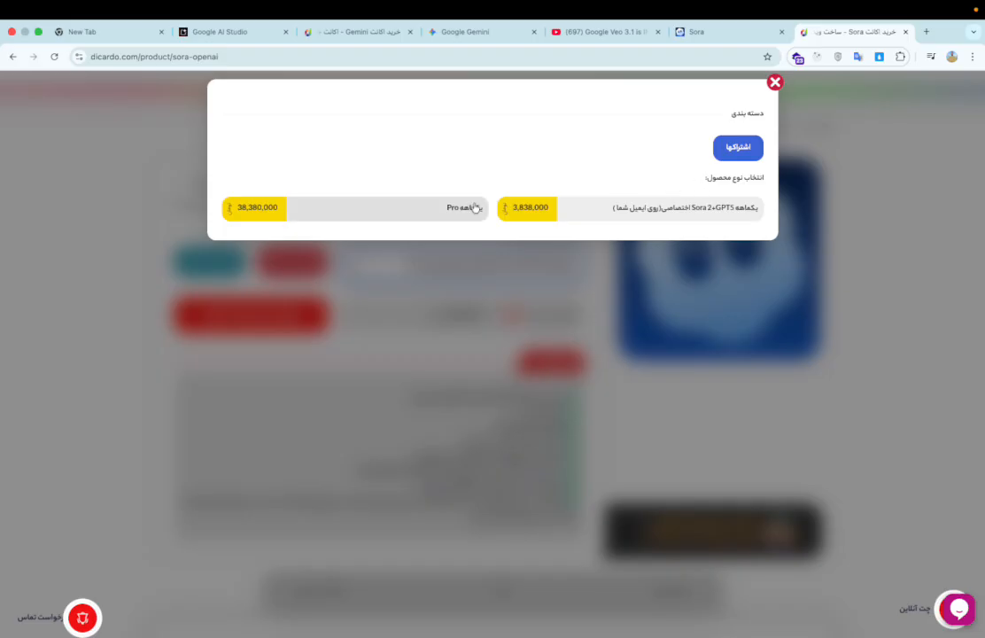
{"action": "left_click", "coordinate": [775, 83]}
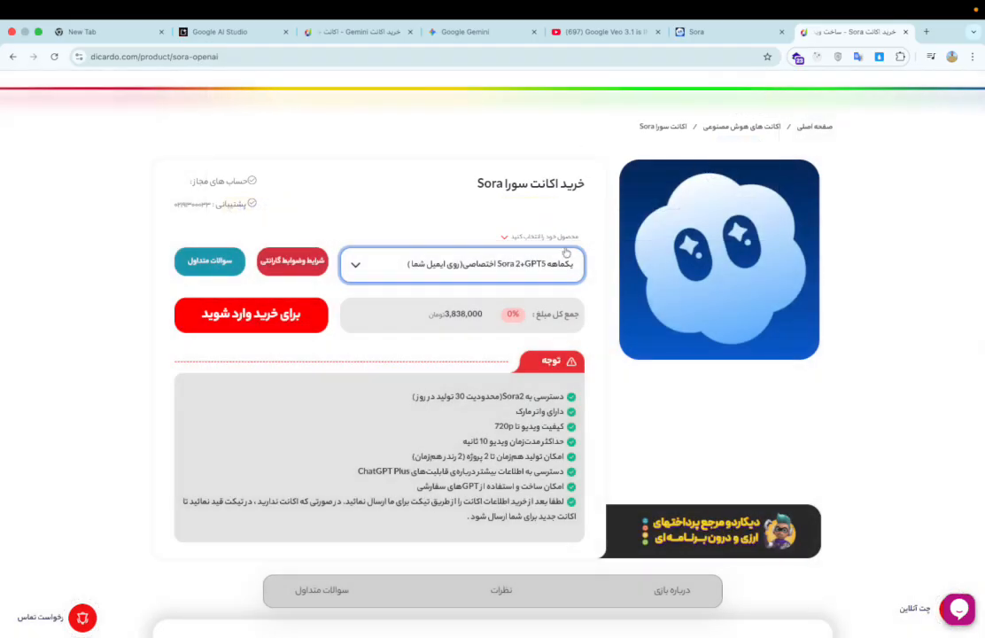
Step: Browse Dicardo's gift card catalogue and look through the PlayStation gift card category
{"action": "scroll", "coordinate": [749, 150], "scroll_direction": "up", "scroll_amount": 3}
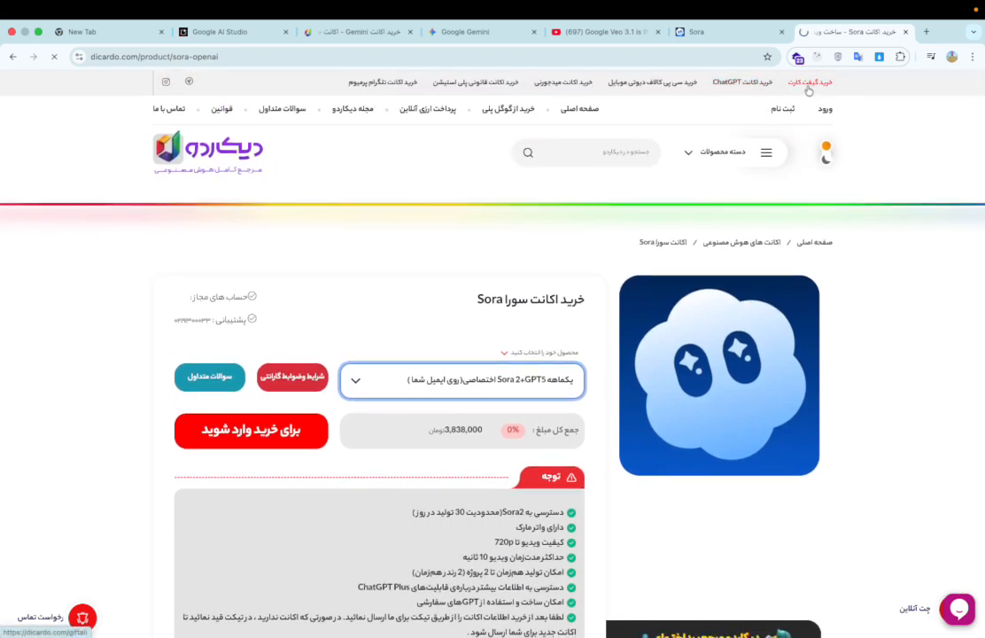
{"action": "scroll", "coordinate": [589, 228], "scroll_direction": "down", "scroll_amount": 4}
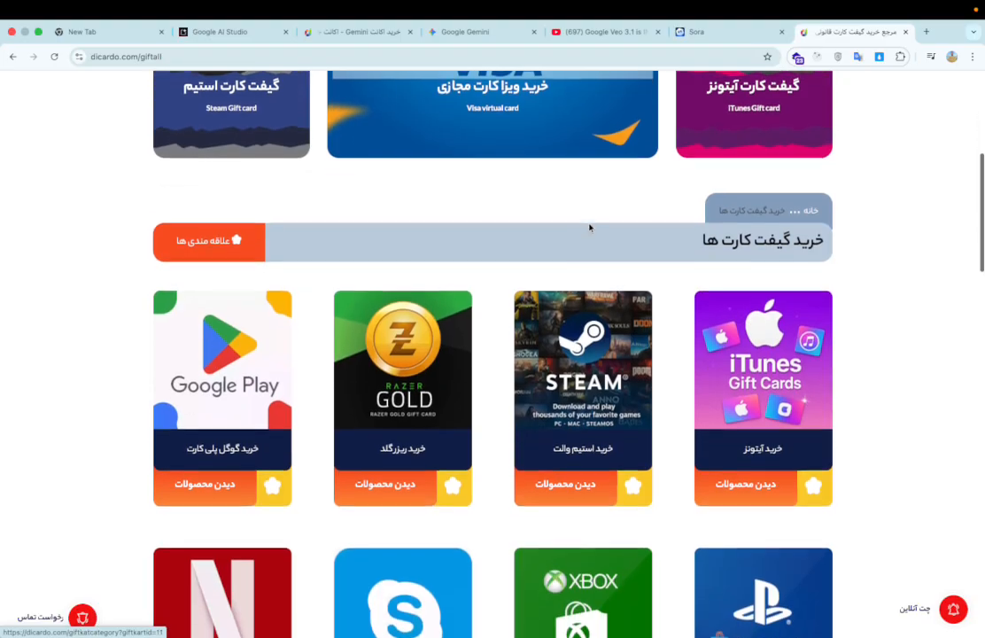
{"action": "scroll", "coordinate": [589, 228], "scroll_direction": "down", "scroll_amount": 3}
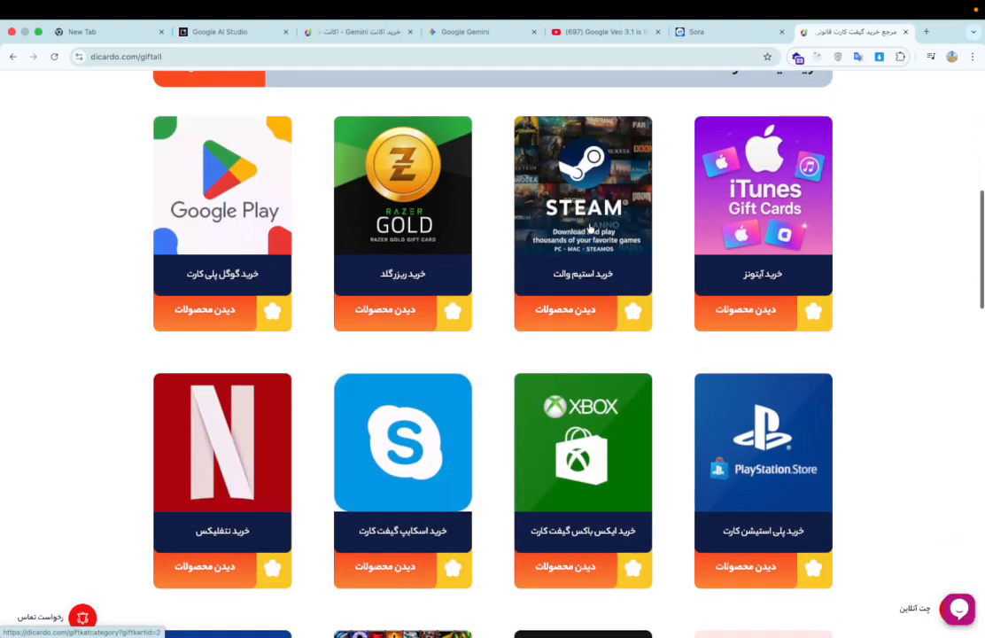
{"action": "scroll", "coordinate": [589, 228], "scroll_direction": "down", "scroll_amount": 1}
{"action": "scroll", "coordinate": [812, 264], "scroll_direction": "down", "scroll_amount": 3}
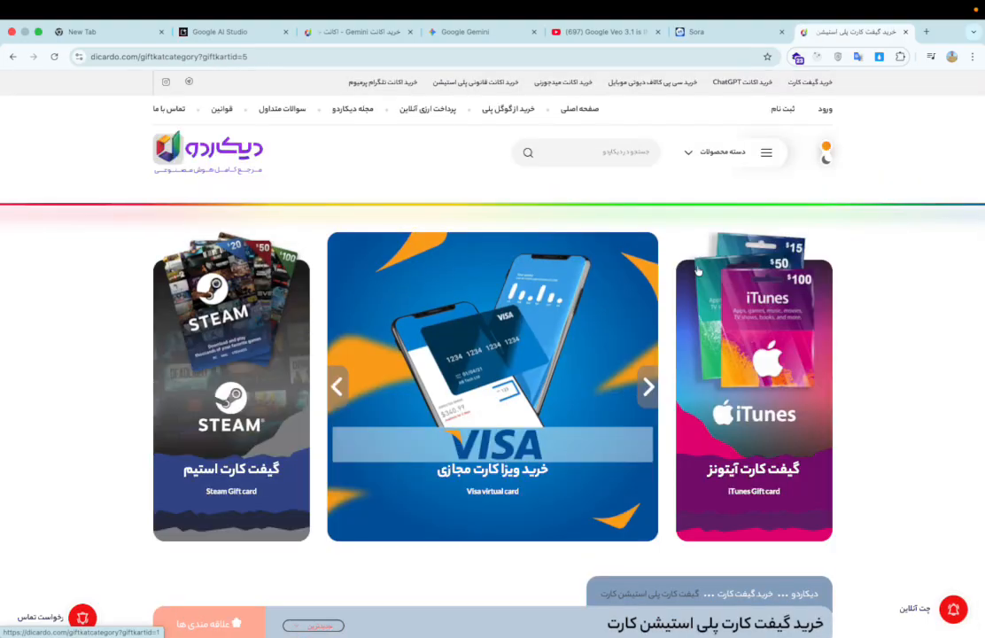
{"action": "scroll", "coordinate": [697, 270], "scroll_direction": "down", "scroll_amount": 5}
Step: Return to the "خرید sora 2" search results and open the parspremium.ir Sora 2 account page
{"action": "left_click", "coordinate": [12, 57]}
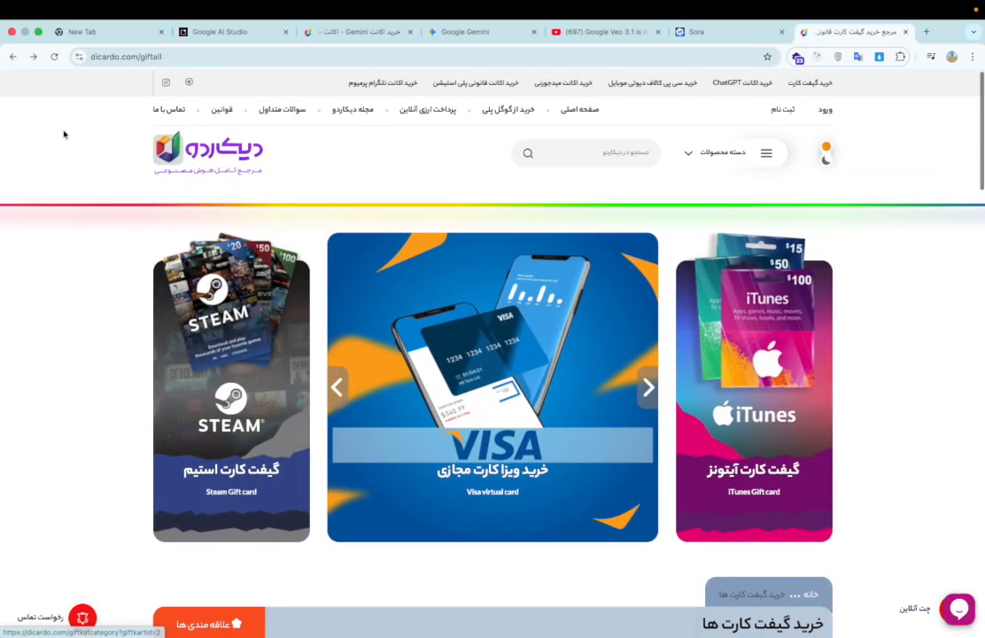
{"action": "left_click", "coordinate": [13, 57]}
{"action": "left_click", "coordinate": [12, 56]}
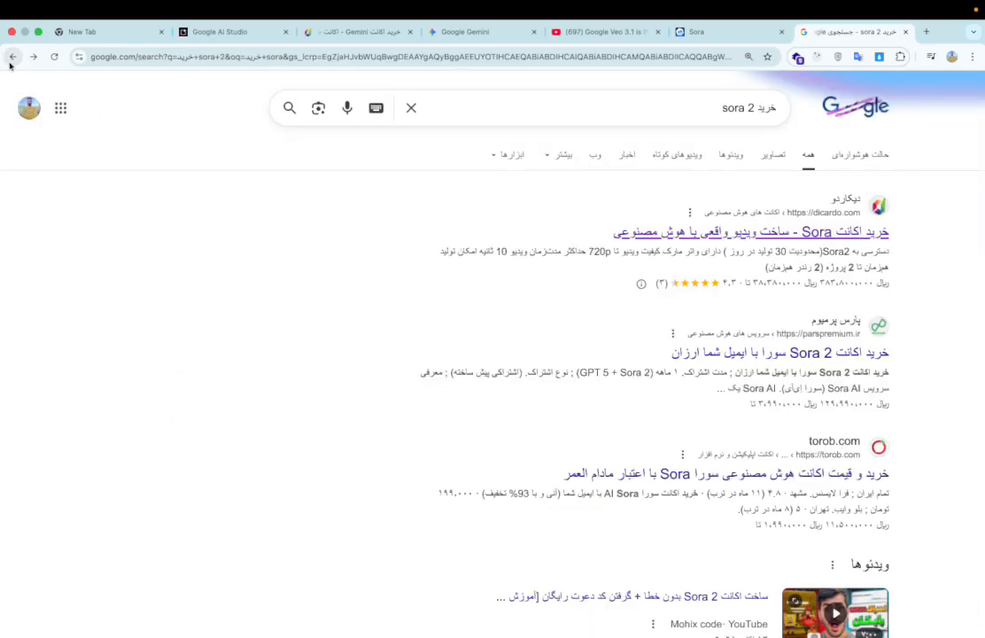
{"action": "scroll", "coordinate": [556, 271], "scroll_direction": "down", "scroll_amount": 1}
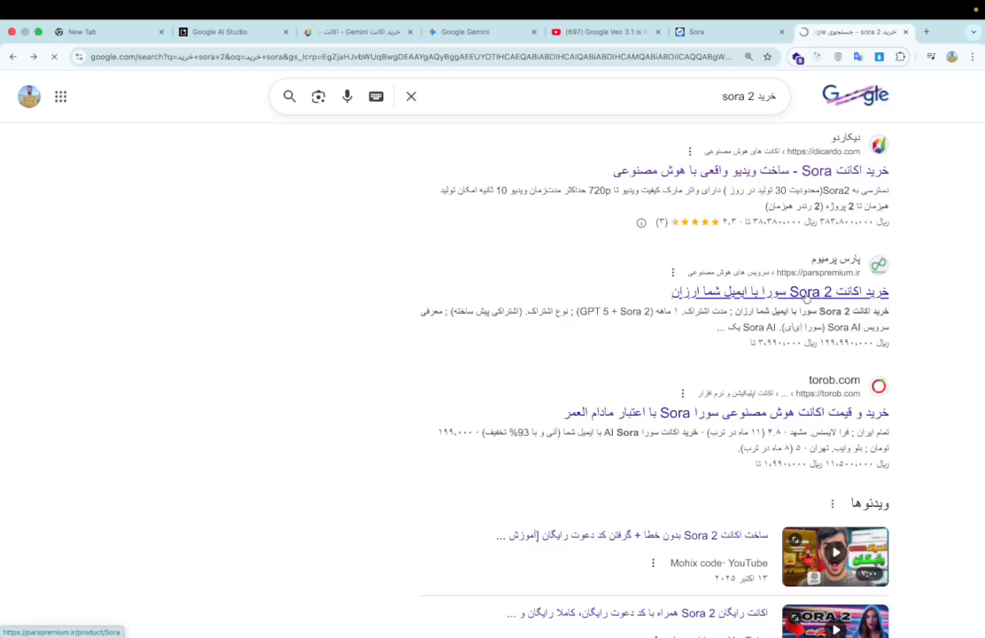
{"action": "left_click", "coordinate": [806, 295]}
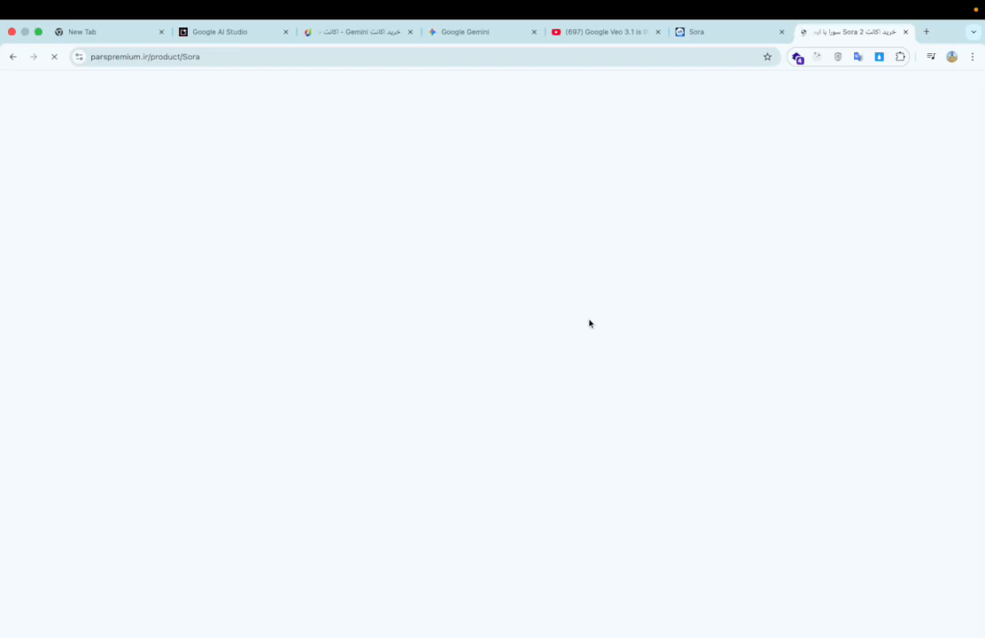
Step: Return to the search results and examine the "GPT 5 + Sora 2" subscription in the parspremium.ir result
{"action": "left_click", "coordinate": [13, 56]}
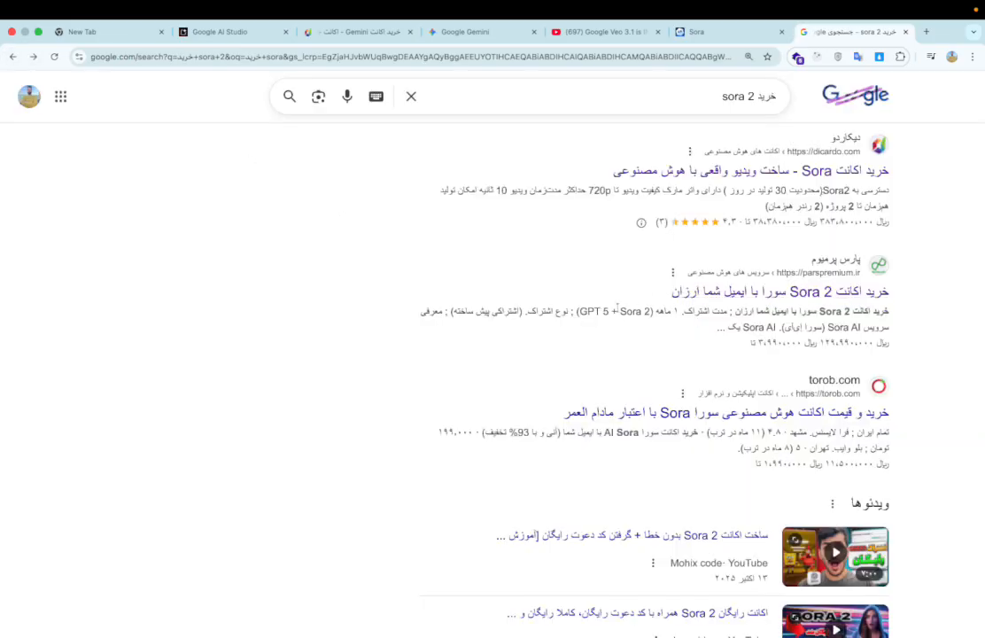
{"action": "scroll", "coordinate": [605, 311], "scroll_direction": "up", "scroll_amount": 5}
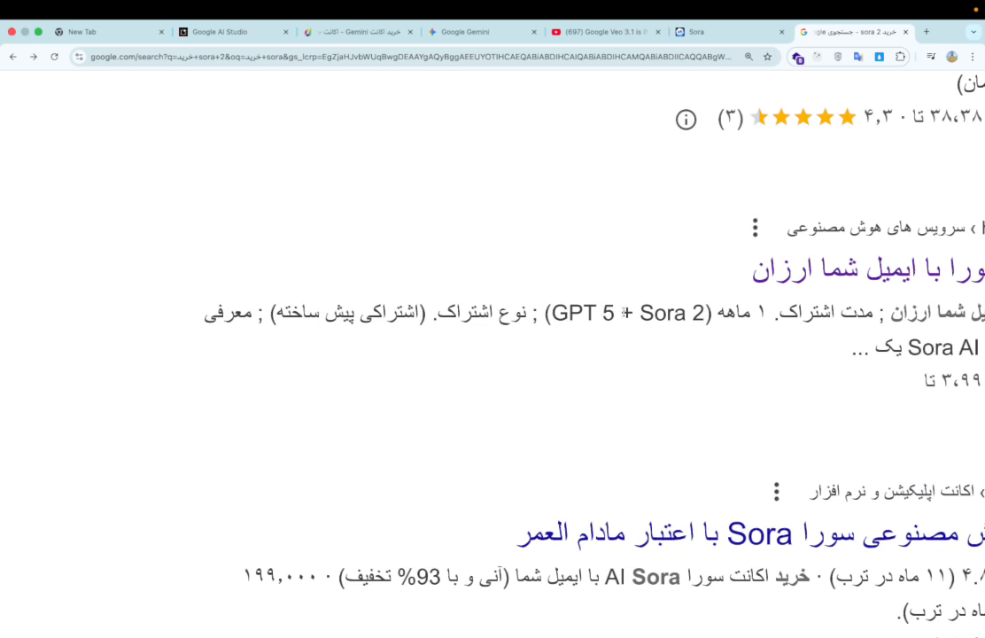
{"action": "left_click_drag", "start_coordinate": [611, 315], "coordinate": [552, 313]}
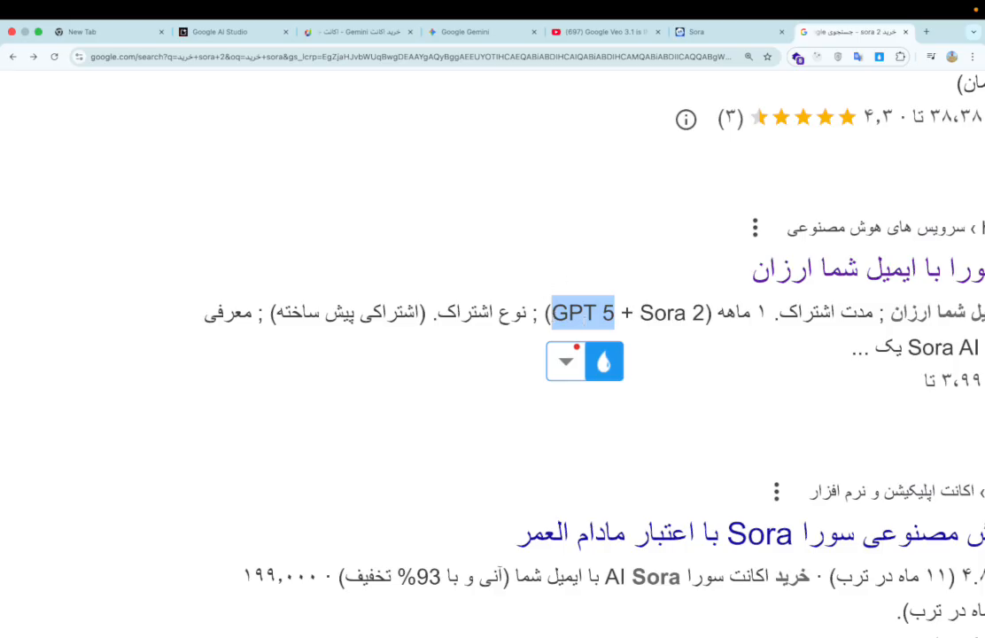
{"action": "scroll", "coordinate": [493, 354], "scroll_direction": "down", "scroll_amount": 5}
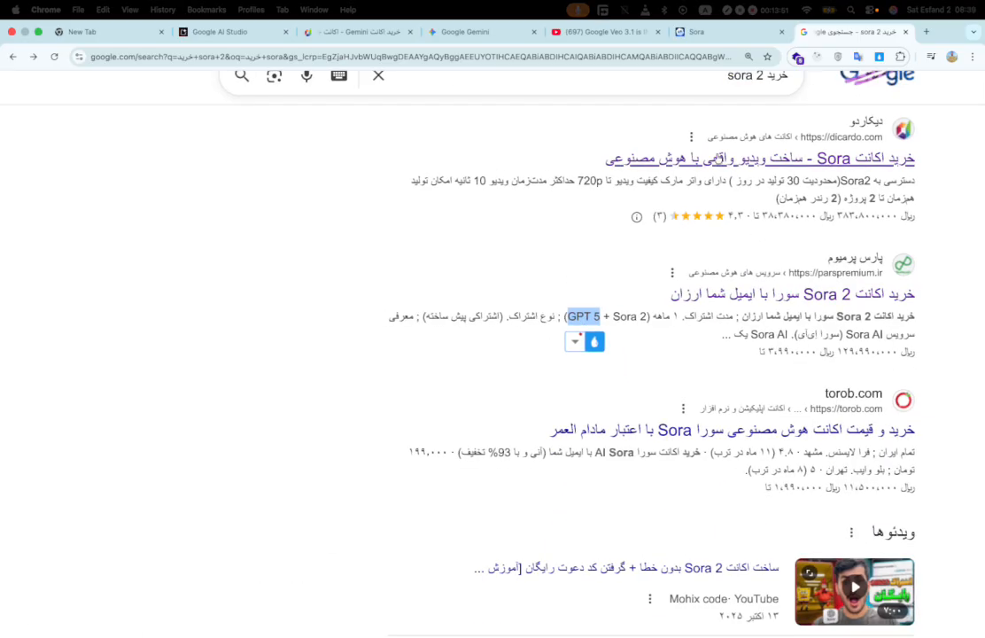
Step: Replace the Google search query with "chatgpt"
{"action": "scroll", "coordinate": [717, 159], "scroll_direction": "up", "scroll_amount": 2}
{"action": "left_click", "coordinate": [664, 95]}
{"action": "triple_click", "coordinate": [664, 95]}
{"action": "type", "text": "ch"}
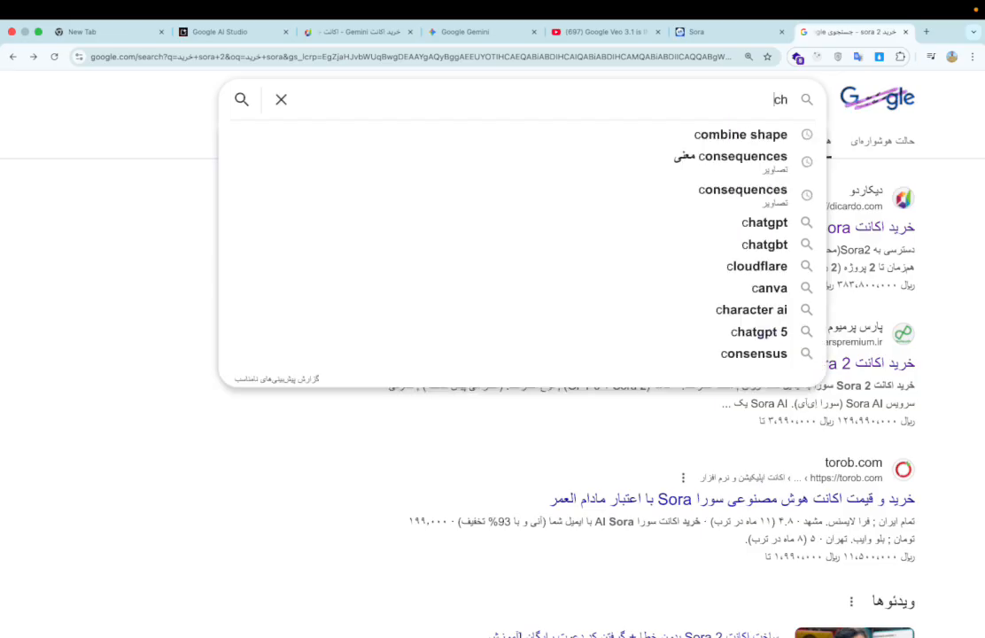
{"action": "type", "text": "atgpt"}
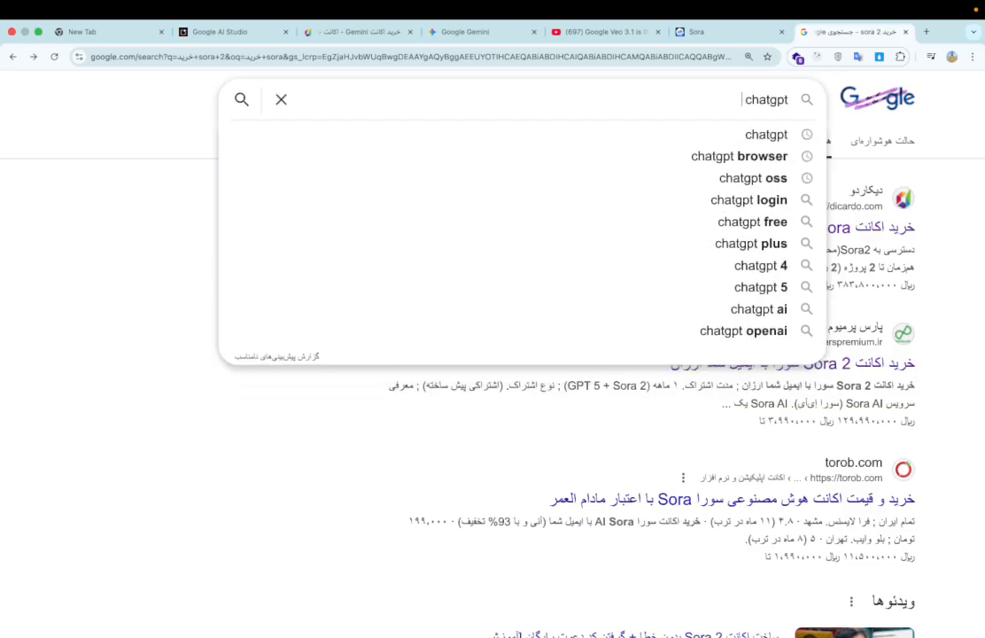
{"action": "type", "text": " tv"}
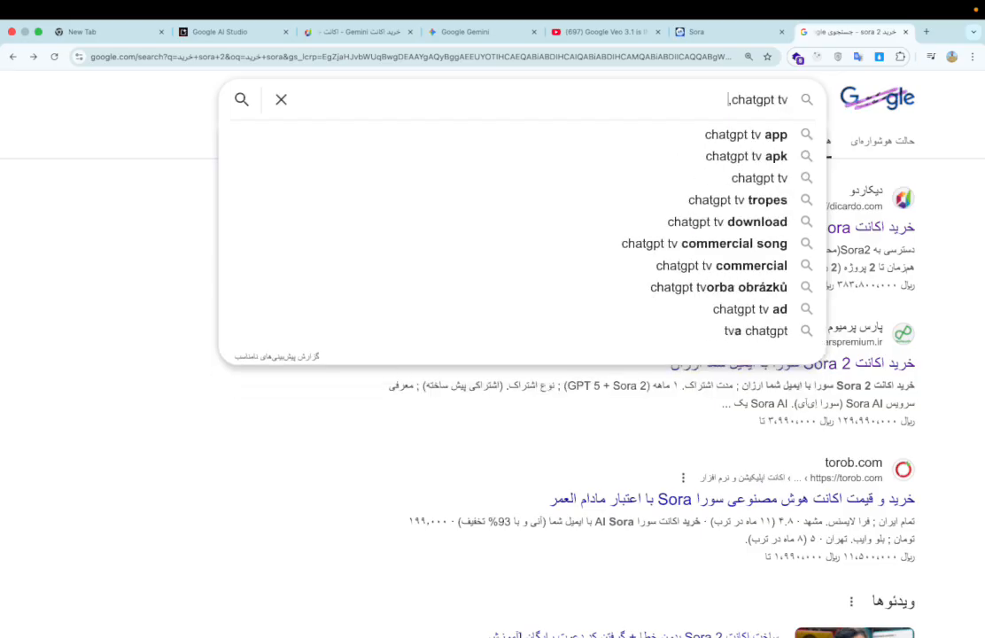
{"action": "key", "text": "BackSpace"}
{"action": "key", "text": "BackSpace"}
{"action": "type", "text": "tv a"}
{"action": "key", "text": "BackSpace"}
{"action": "key", "text": "BackSpace"}
{"action": "key", "text": "BackSpace"}
{"action": "key", "text": "BackSpace"}
{"action": "key", "text": "super+space"}
{"action": "type", "text": "t"}
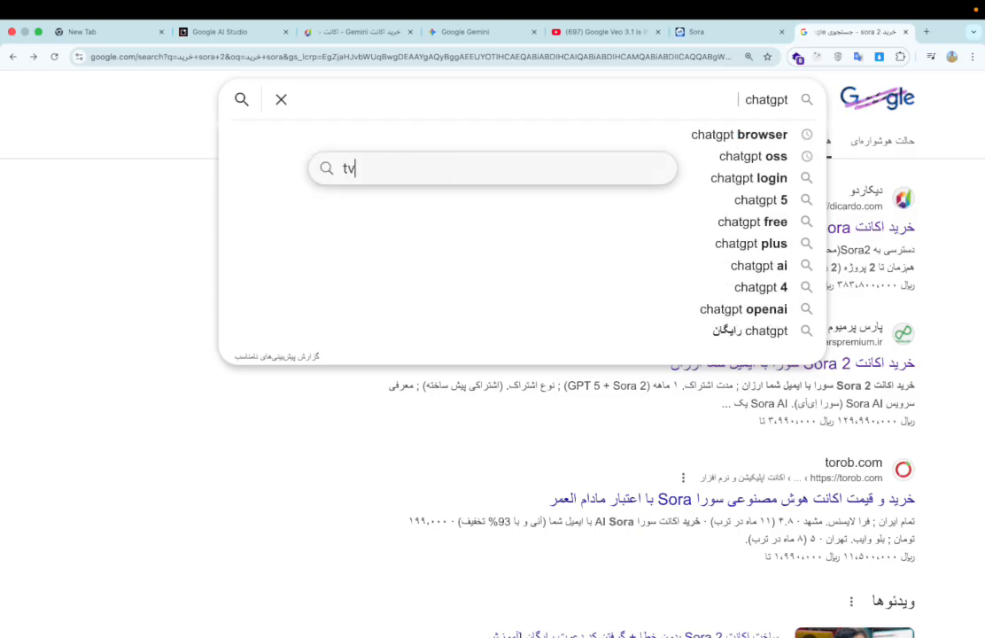
{"action": "key", "text": "BackSpace"}
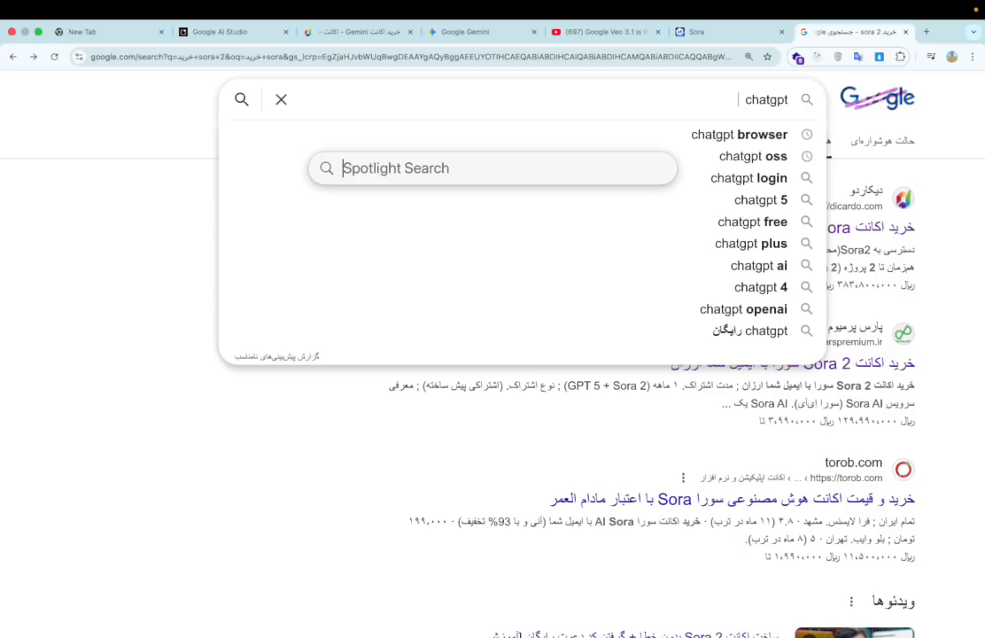
{"action": "key", "text": "Escape"}
{"action": "type", "text": "t"}
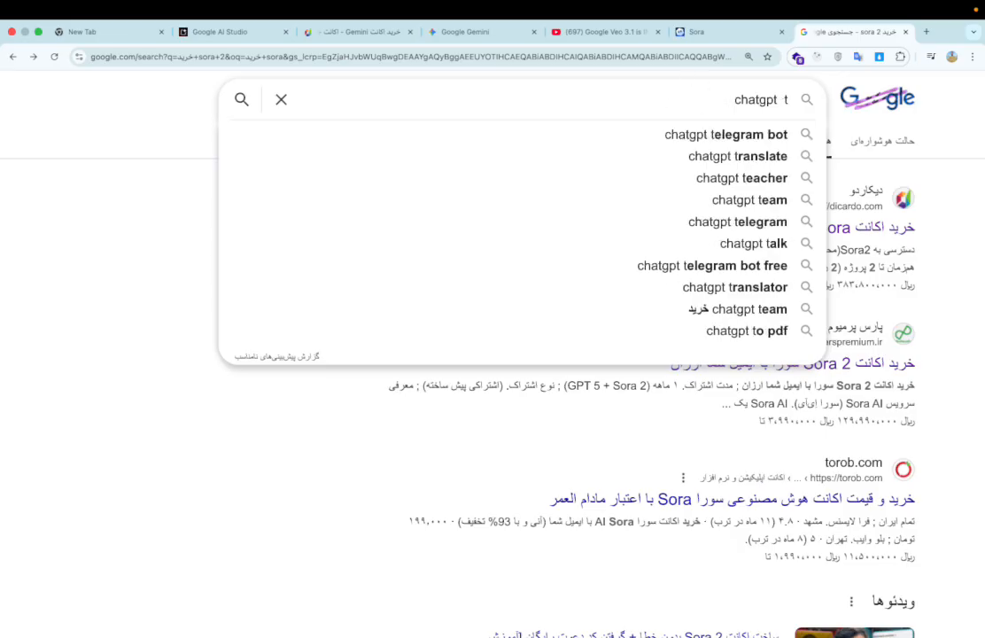
{"action": "key", "text": "BackSpace"}
Step: Extend the query to "chatgpt فروش", run the search and open Dicardo's ChatGPT Plus account page
{"action": "type", "text": "فروش"}
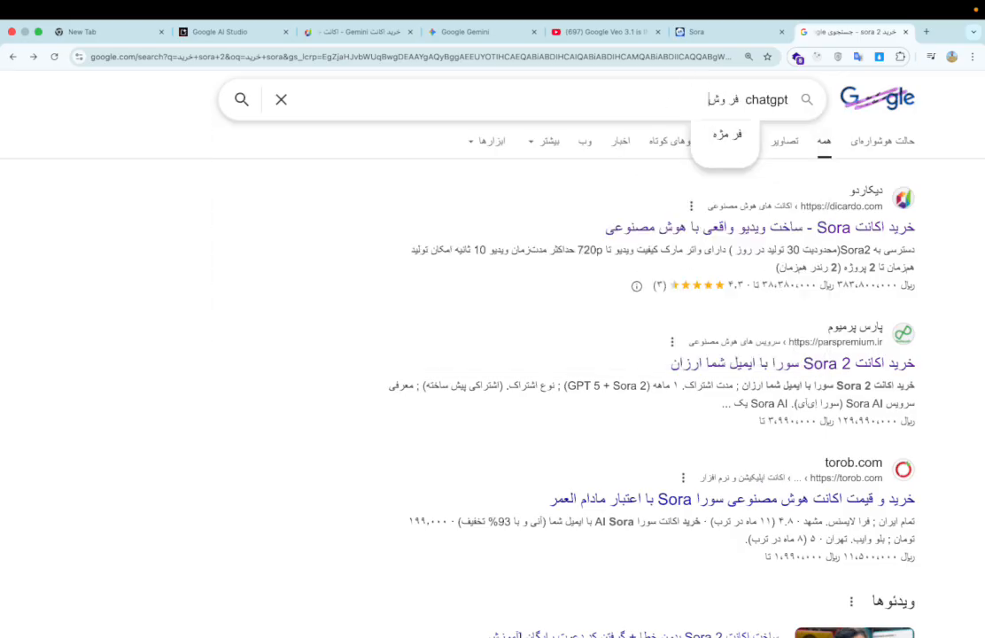
{"action": "key", "text": "Return"}
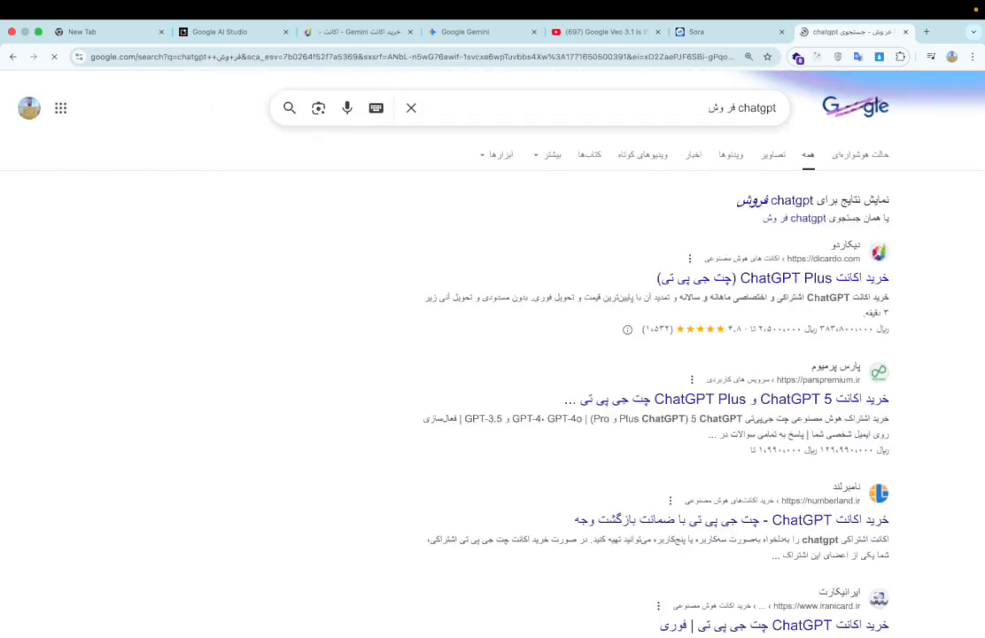
{"action": "left_click", "coordinate": [690, 291]}
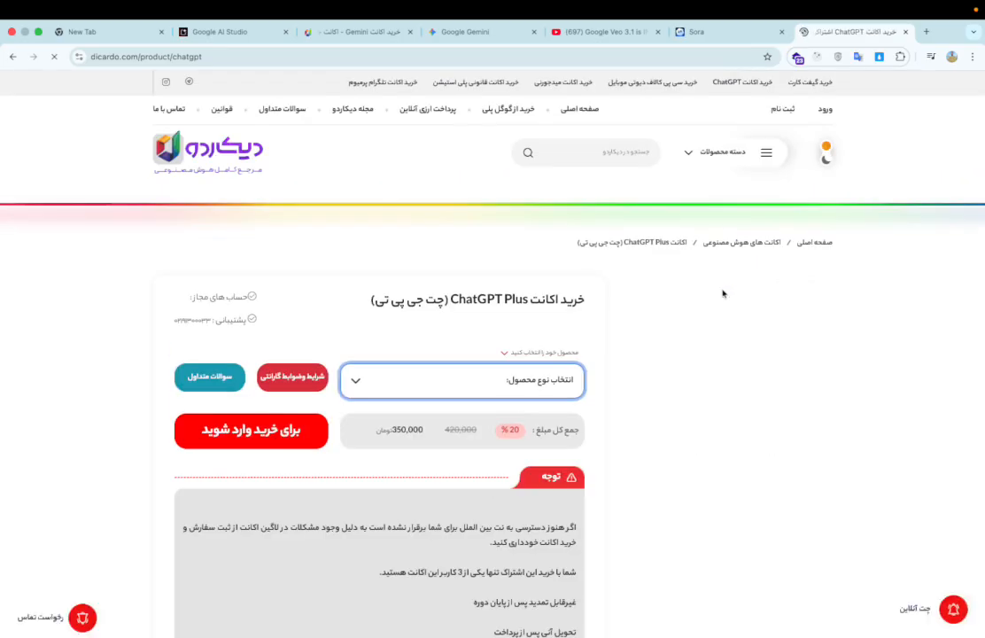
Step: Display the ChatGPT subscription types offered on Dicardo's product page and open a new browser tab
{"action": "scroll", "coordinate": [390, 344], "scroll_direction": "down", "scroll_amount": 3}
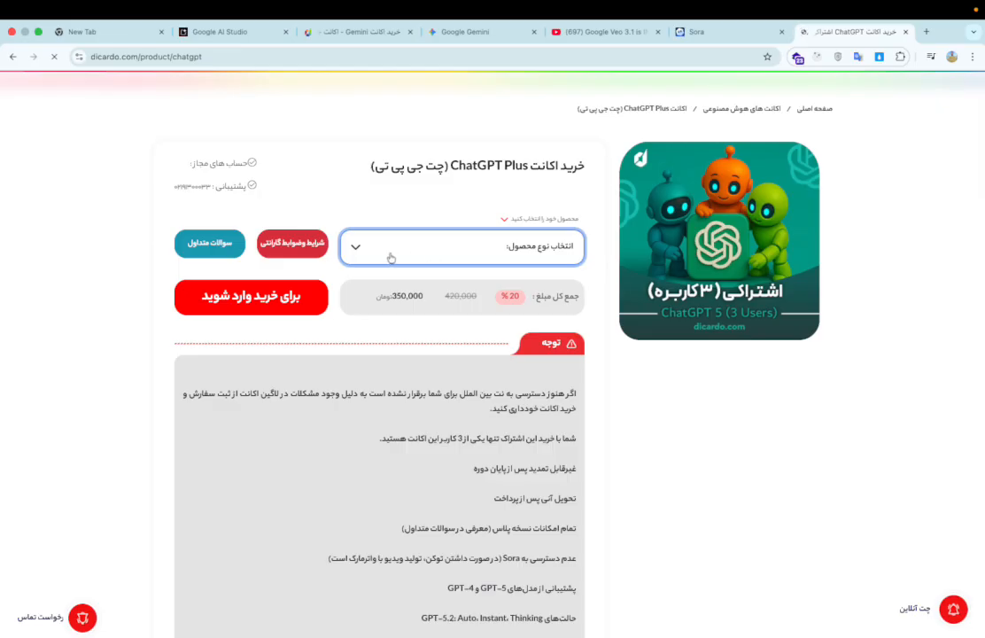
{"action": "left_click", "coordinate": [354, 250]}
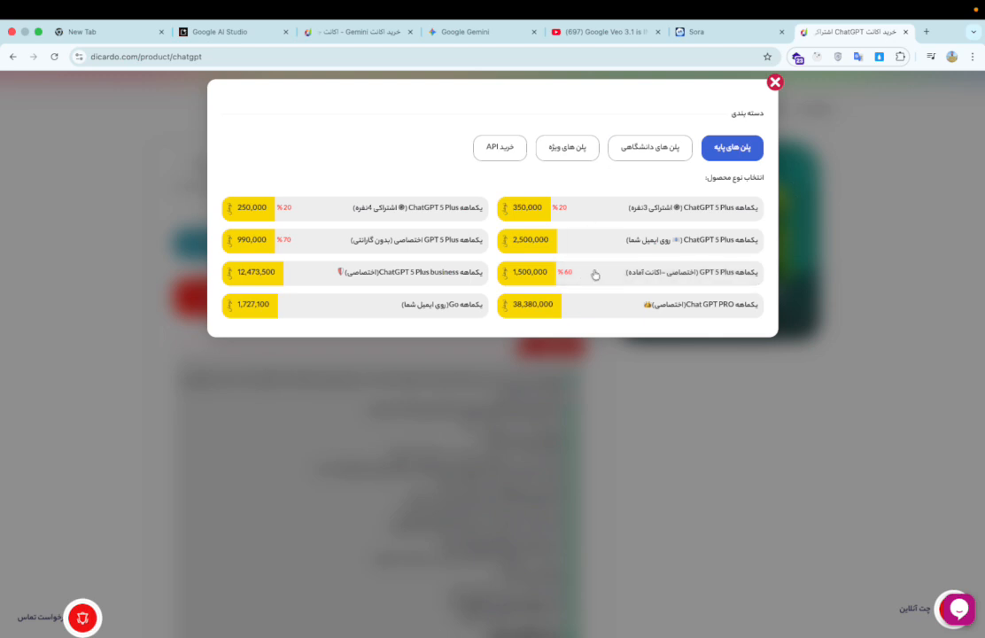
{"action": "key", "text": "super+t"}
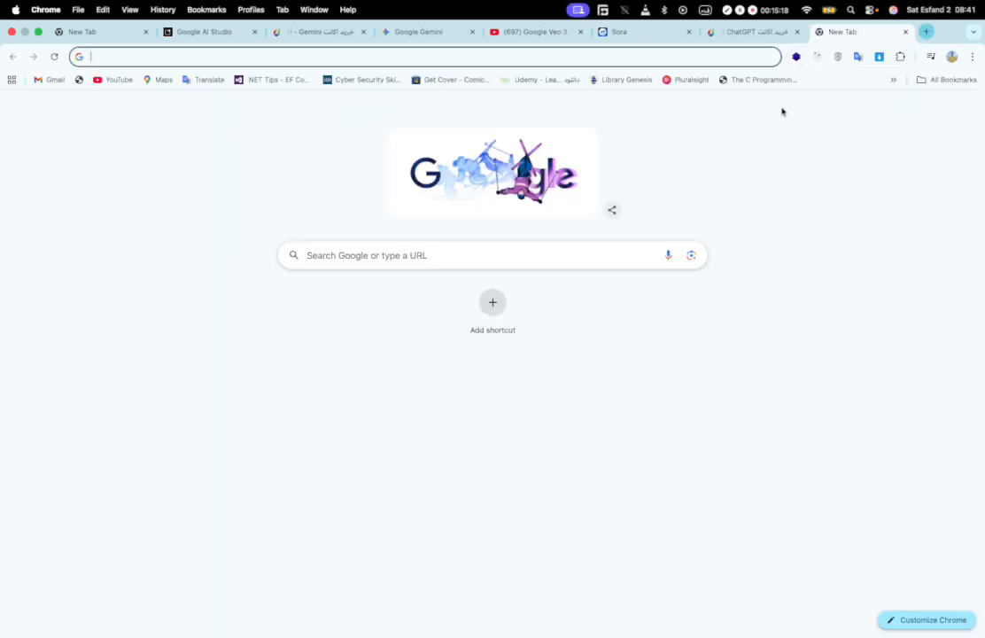
{"action": "type", "text": "لقخ"}
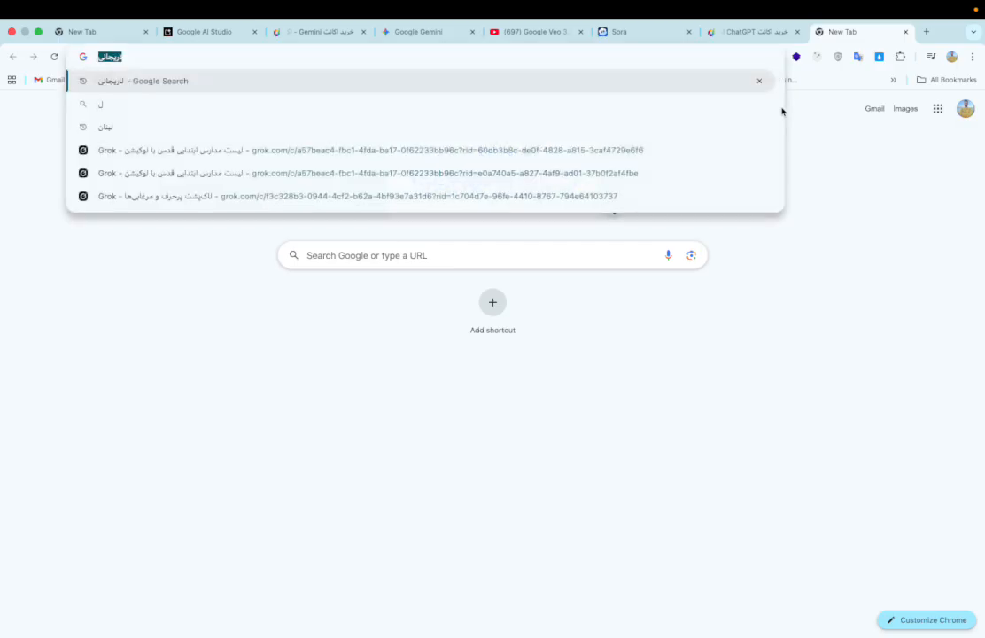
{"action": "key", "text": "BackSpace"}
{"action": "key", "text": "BackSpace"}
{"action": "key", "text": "BackSpace"}
{"action": "type", "text": "gro"}
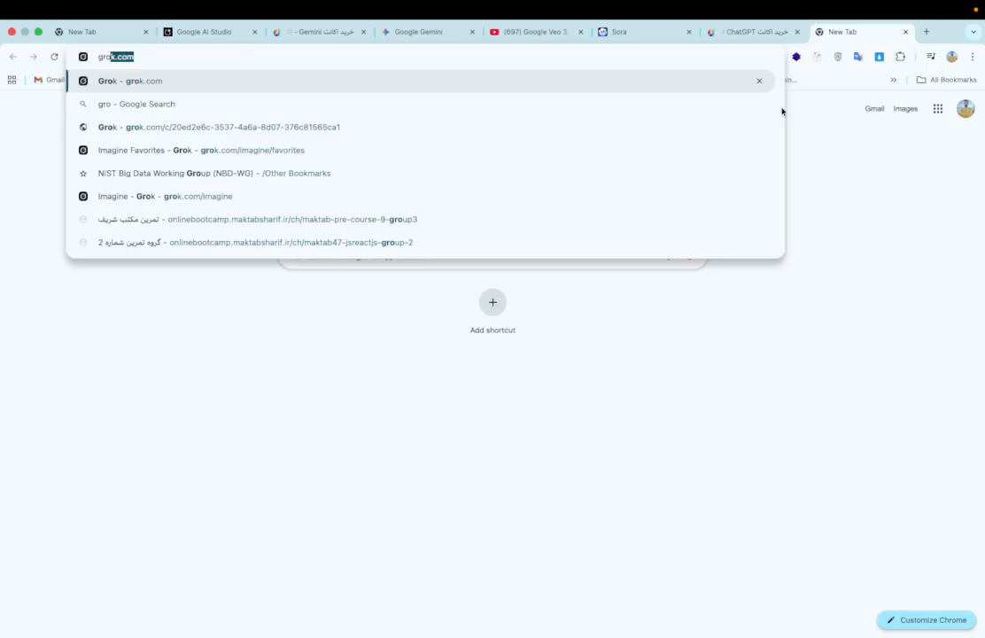
{"action": "type", "text": "k"}
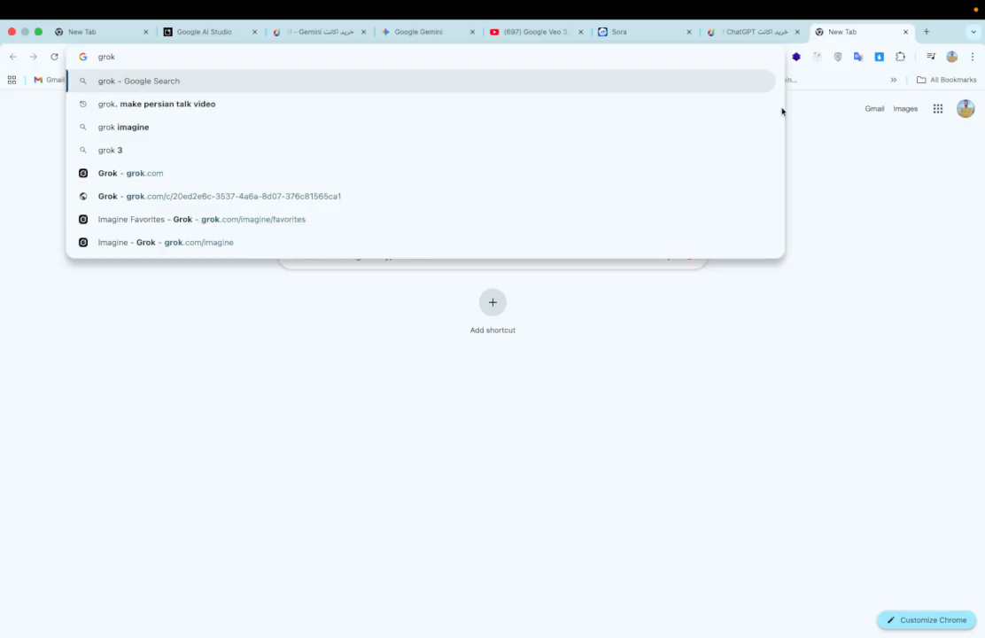
{"action": "double_click", "coordinate": [145, 63]}
{"action": "key", "text": "BackSpace"}
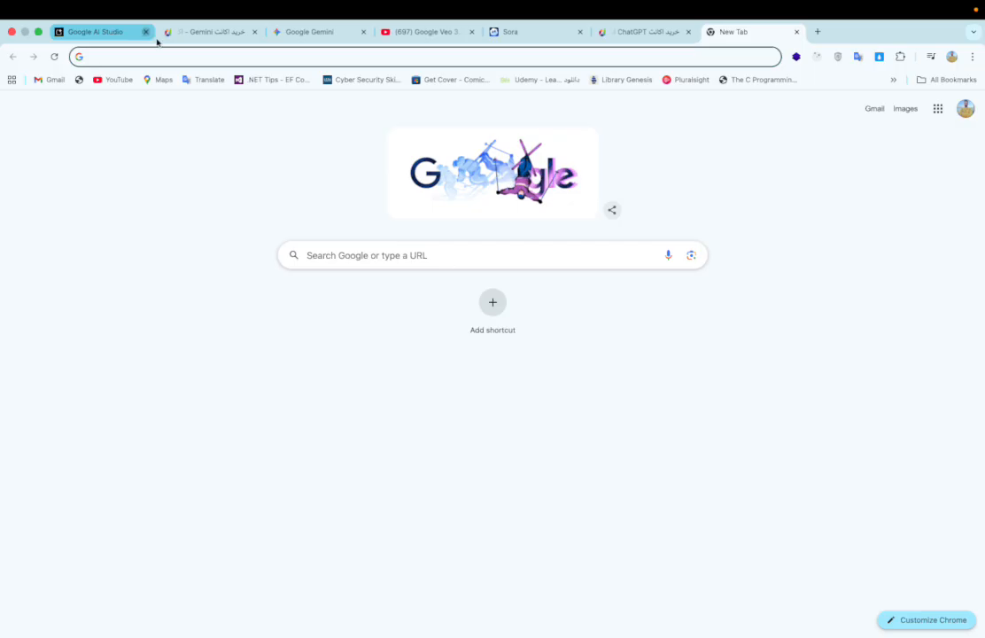
Step: Search the web for "notebooklm" and open the Google NotebookLM site from the results
{"action": "type", "text": "note"}
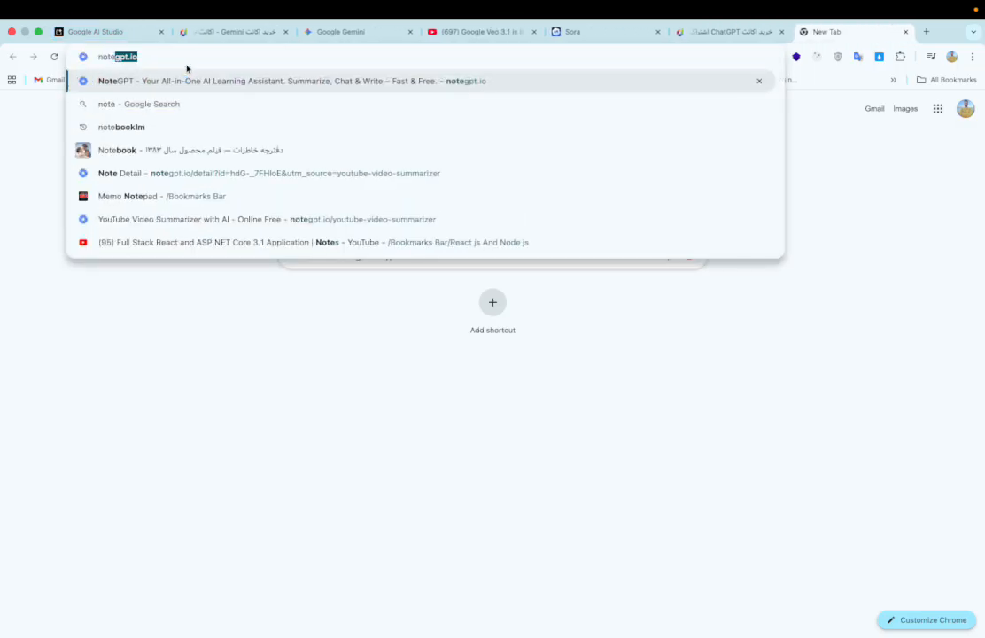
{"action": "type", "text": "boot"}
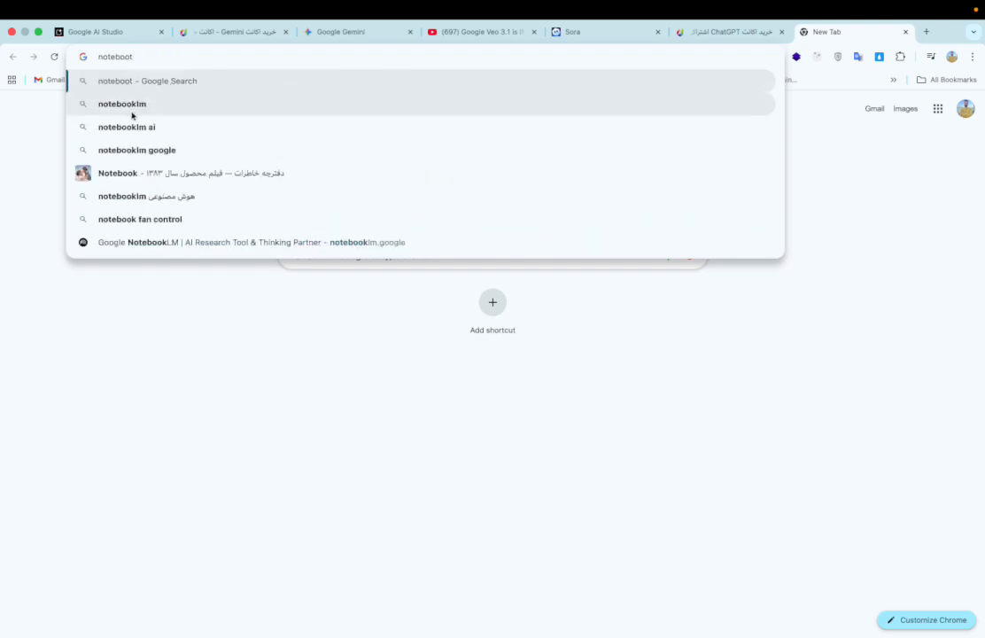
{"action": "left_click", "coordinate": [132, 107]}
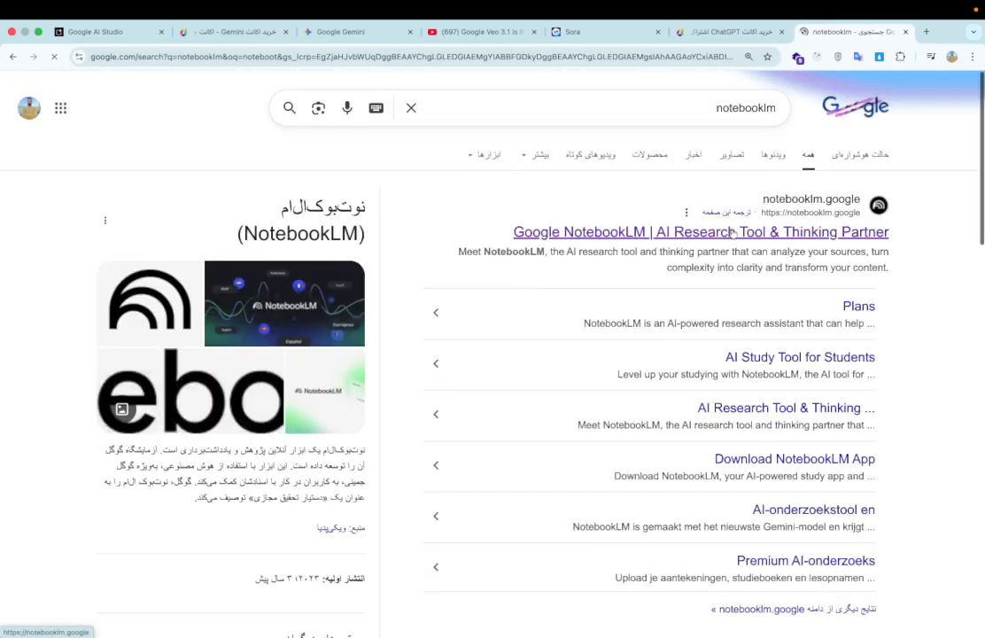
{"action": "key", "text": "super+equal"}
{"action": "key", "text": "super+equal"}
{"action": "key", "text": "super+equal"}
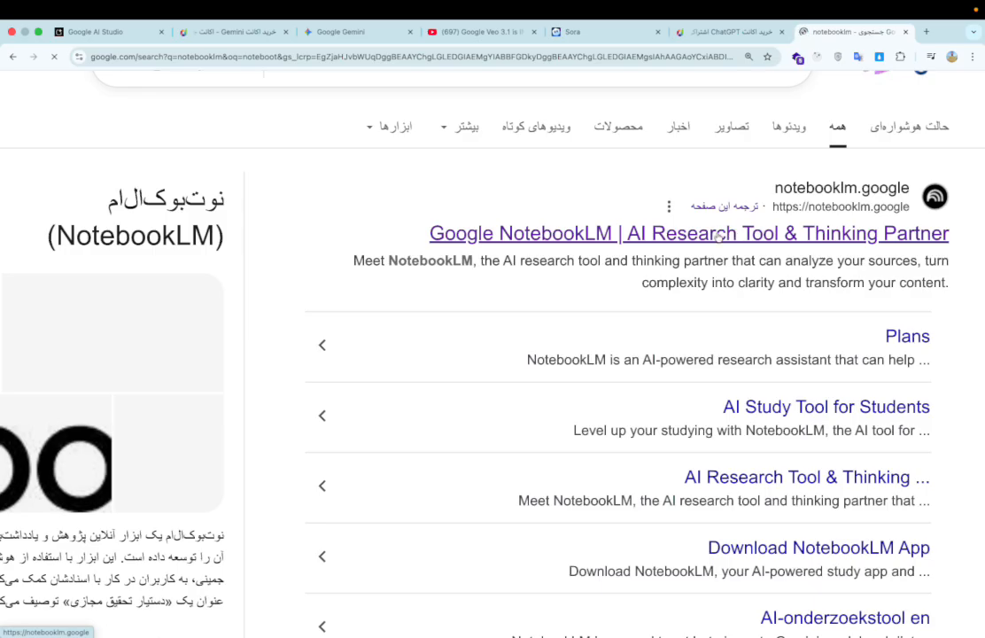
{"action": "scroll", "coordinate": [719, 237], "scroll_direction": "right", "scroll_amount": 1}
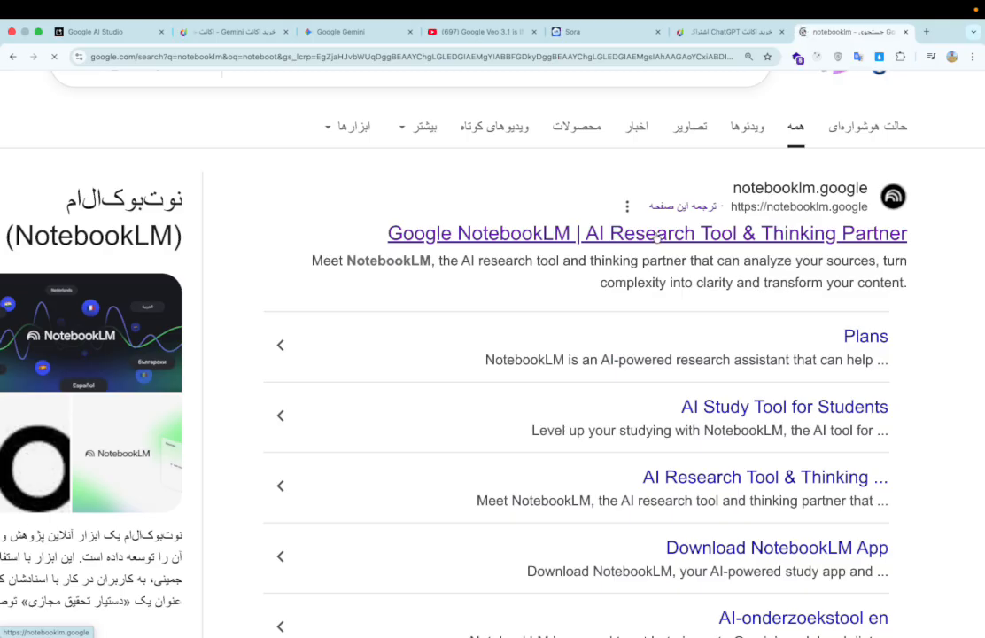
{"action": "left_click", "coordinate": [657, 235]}
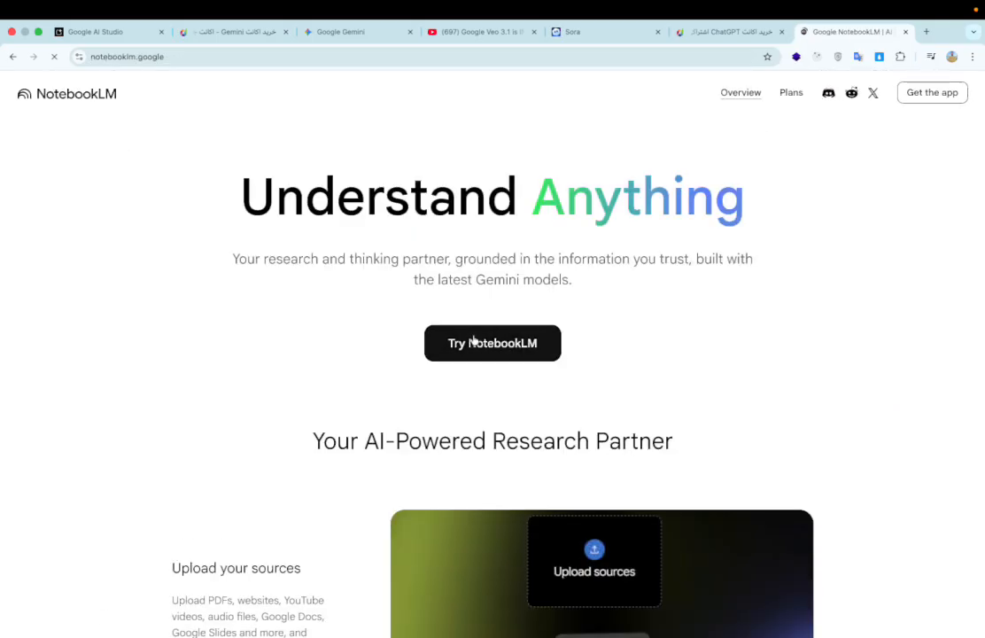
Step: Launch NotebookLM to view its notebooks page, and close that tab
{"action": "left_click", "coordinate": [474, 341]}
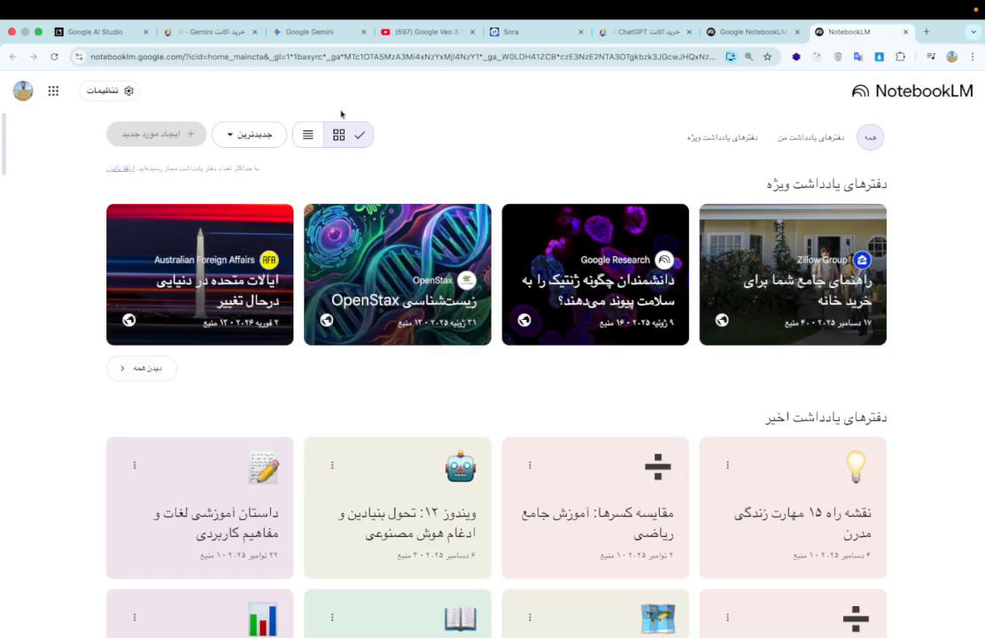
{"action": "left_click", "coordinate": [904, 32]}
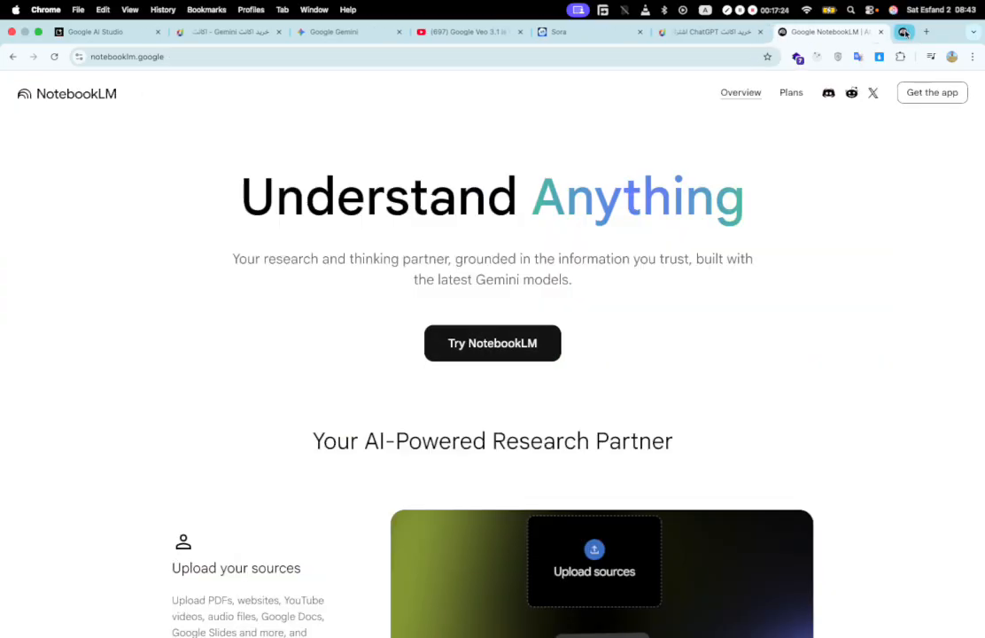
Step: View the browser's profile menu and the profile management screen, and return to the NotebookLM page
{"action": "left_click", "coordinate": [951, 57]}
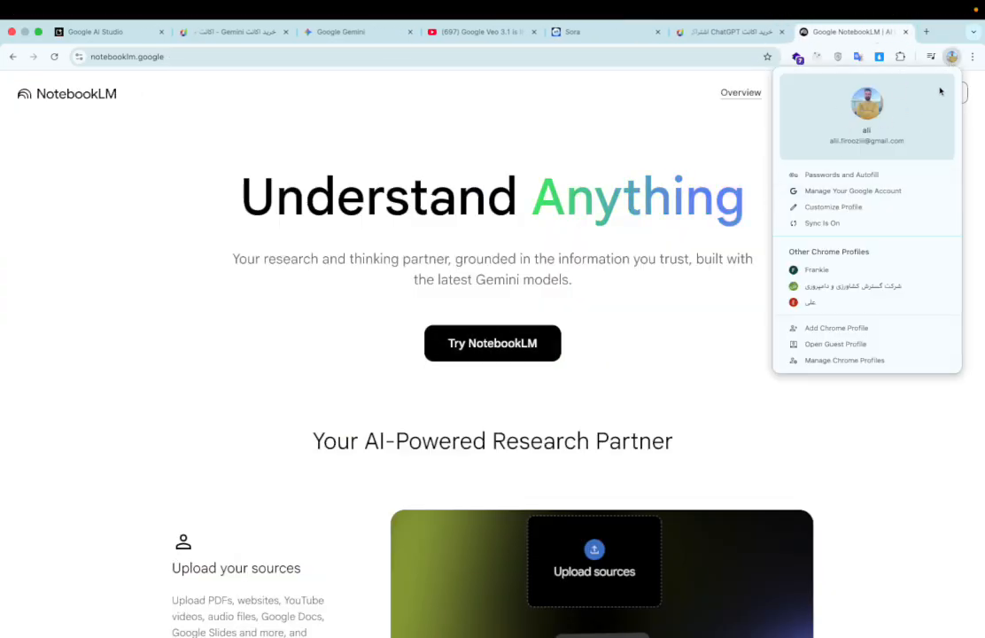
{"action": "left_click", "coordinate": [709, 131]}
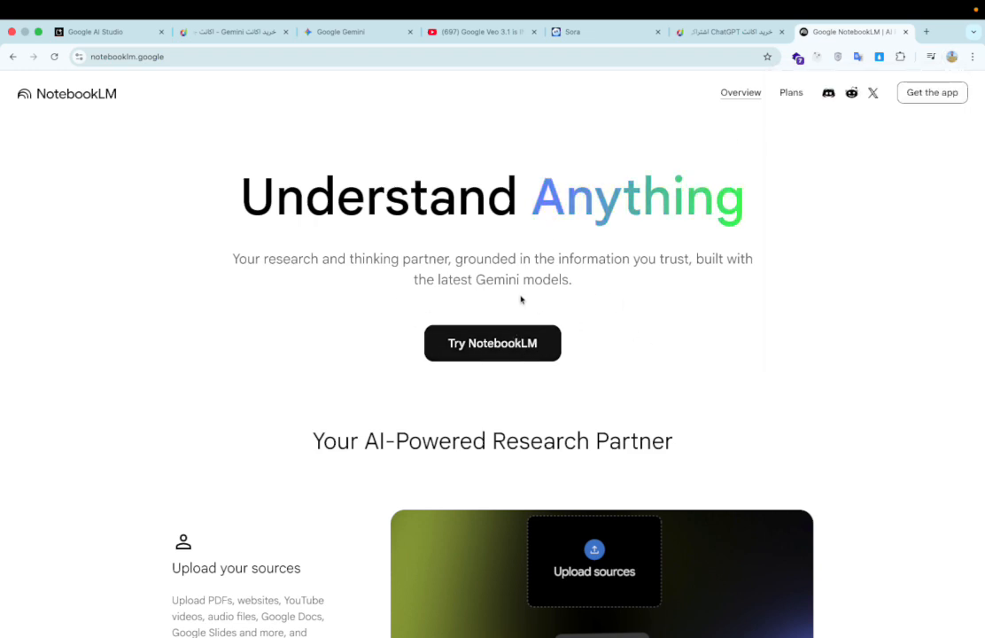
{"action": "left_click", "coordinate": [952, 57]}
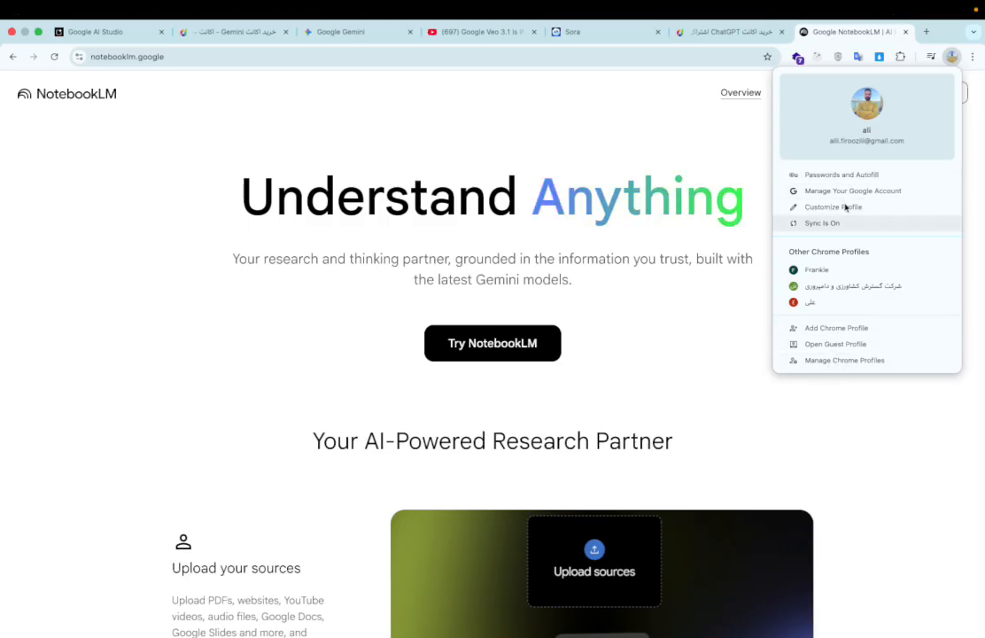
{"action": "left_click", "coordinate": [825, 363]}
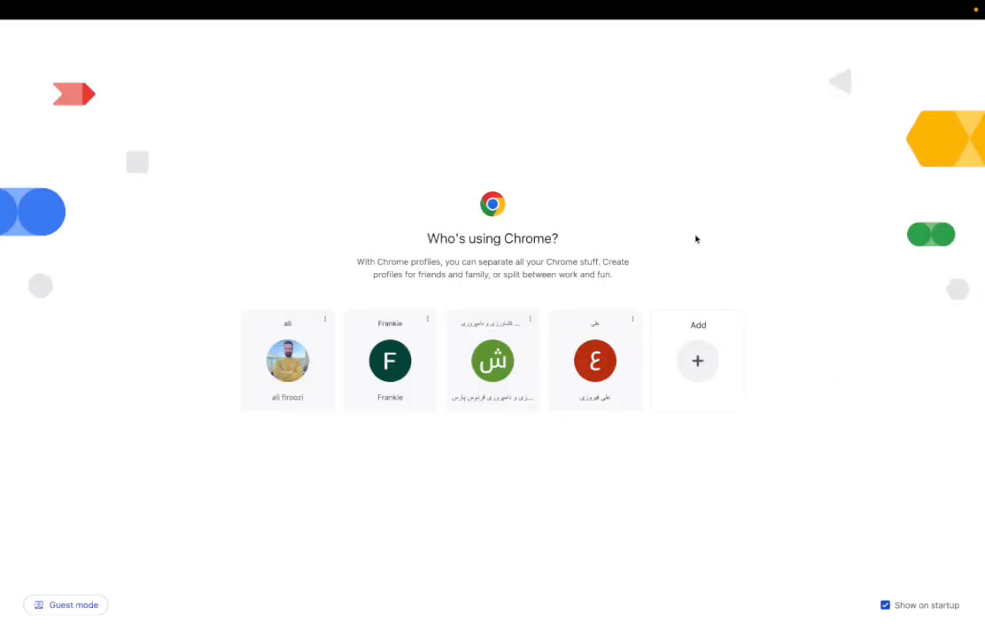
{"action": "key", "text": "ctrl+Left"}
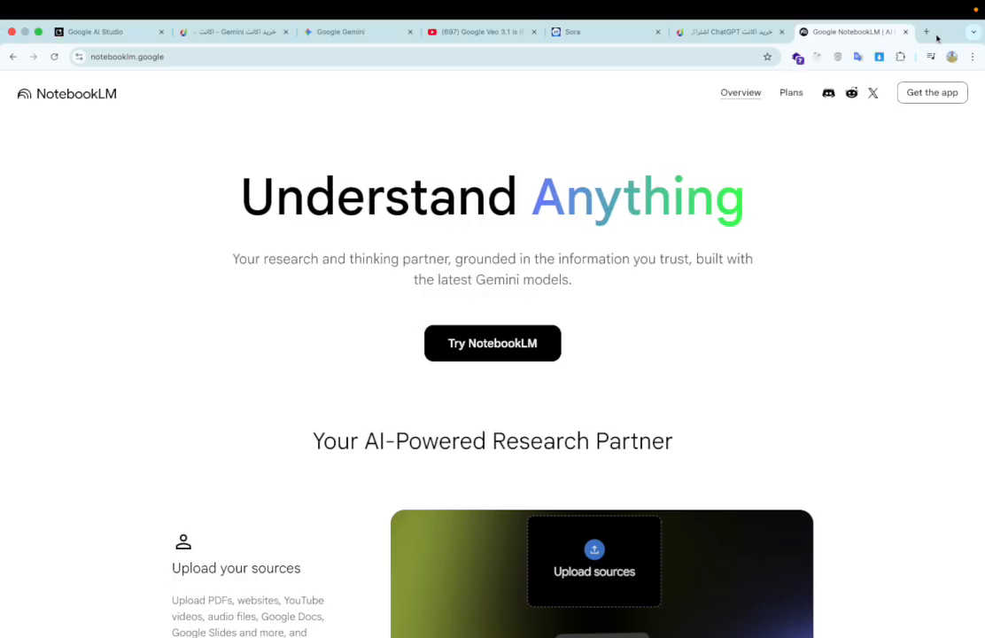
Step: Open the Google Account management page for the current browser profile
{"action": "left_click", "coordinate": [953, 56]}
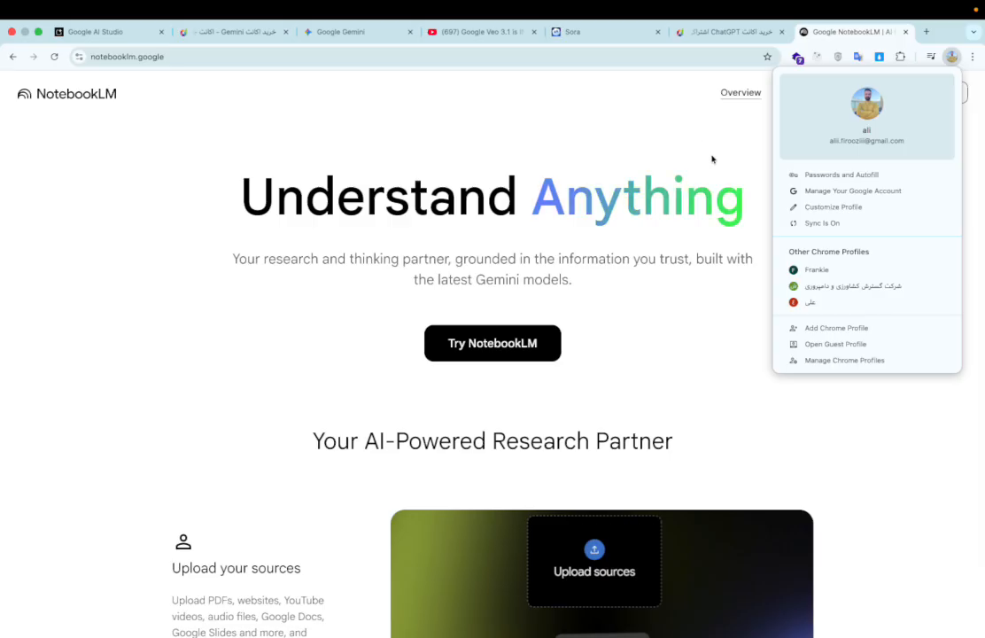
{"action": "left_click", "coordinate": [842, 194]}
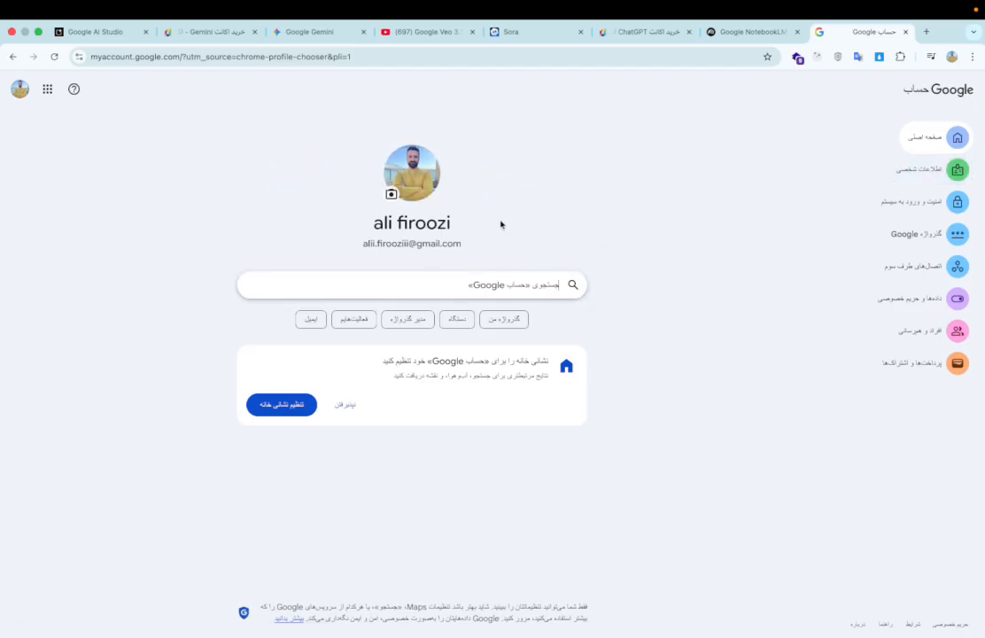
Step: Search the Google Account settings for "زبان" and open the language settings page
{"action": "type", "text": "lan"}
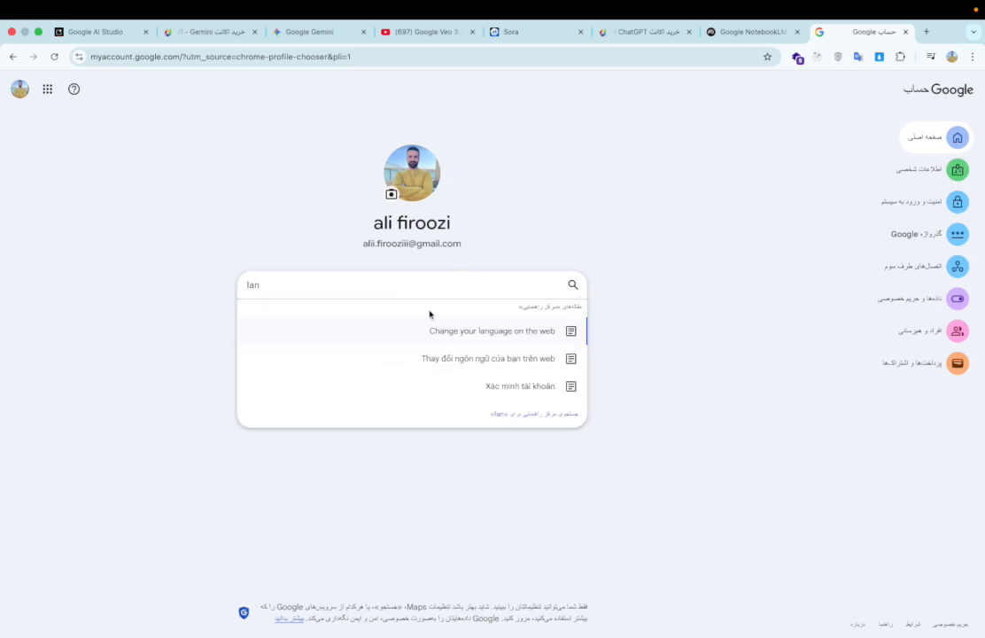
{"action": "key", "text": "BackSpace"}
{"action": "key", "text": "BackSpace"}
{"action": "key", "text": "BackSpace"}
{"action": "type", "text": "زبان"}
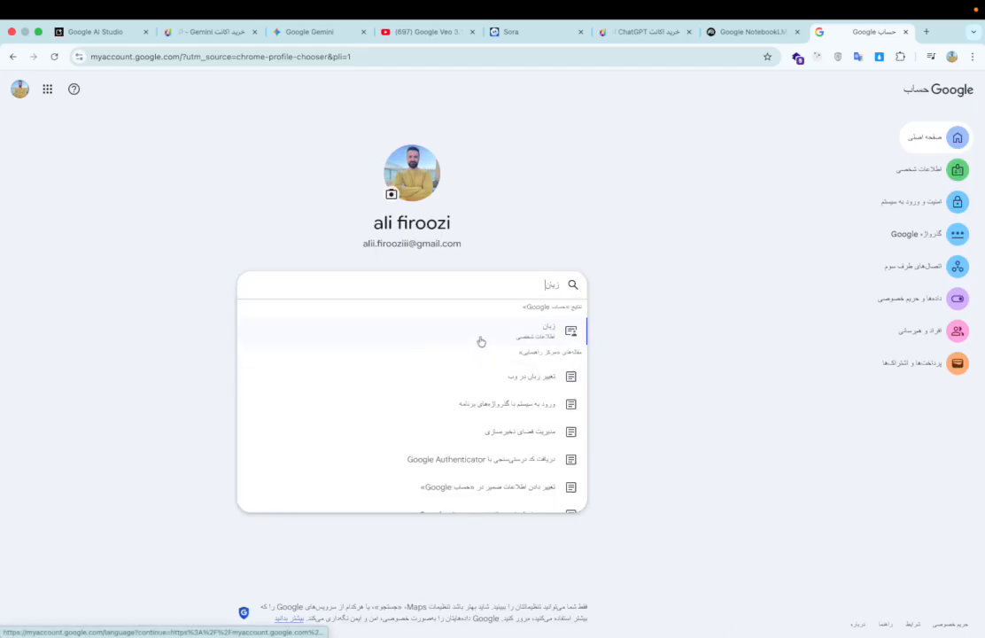
{"action": "left_click", "coordinate": [482, 342]}
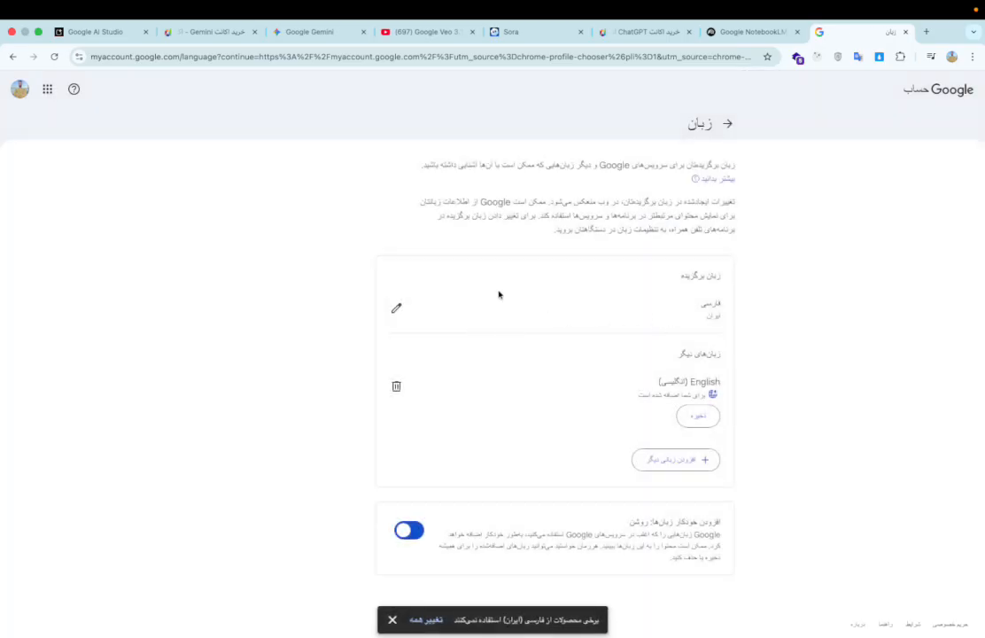
Step: Return to the account search, reopen the language page to examine the preferred and other languages, and briefly check the NotebookLM tab
{"action": "left_click", "coordinate": [12, 56]}
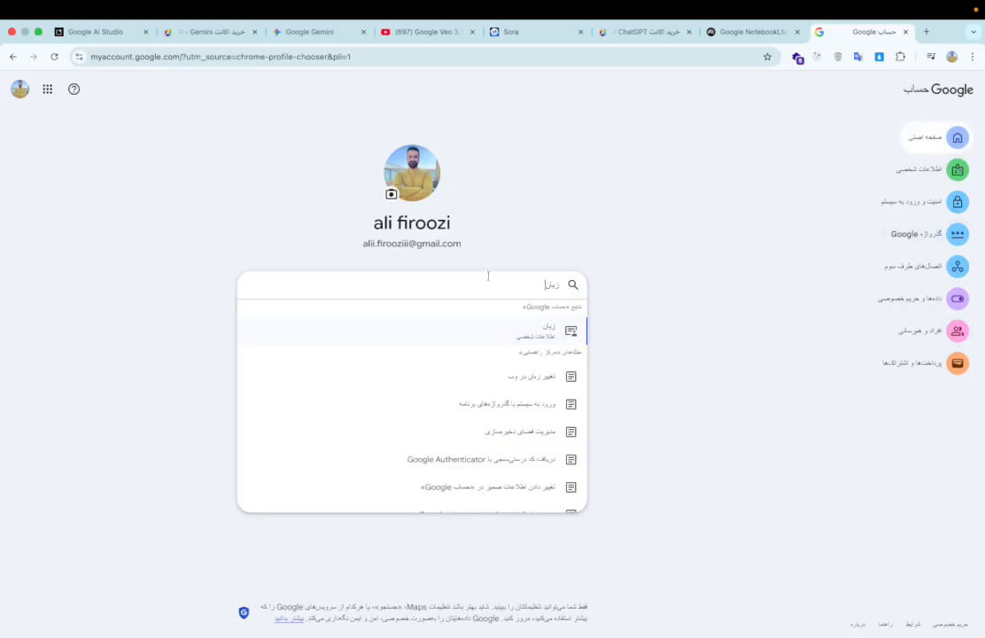
{"action": "left_click", "coordinate": [530, 334]}
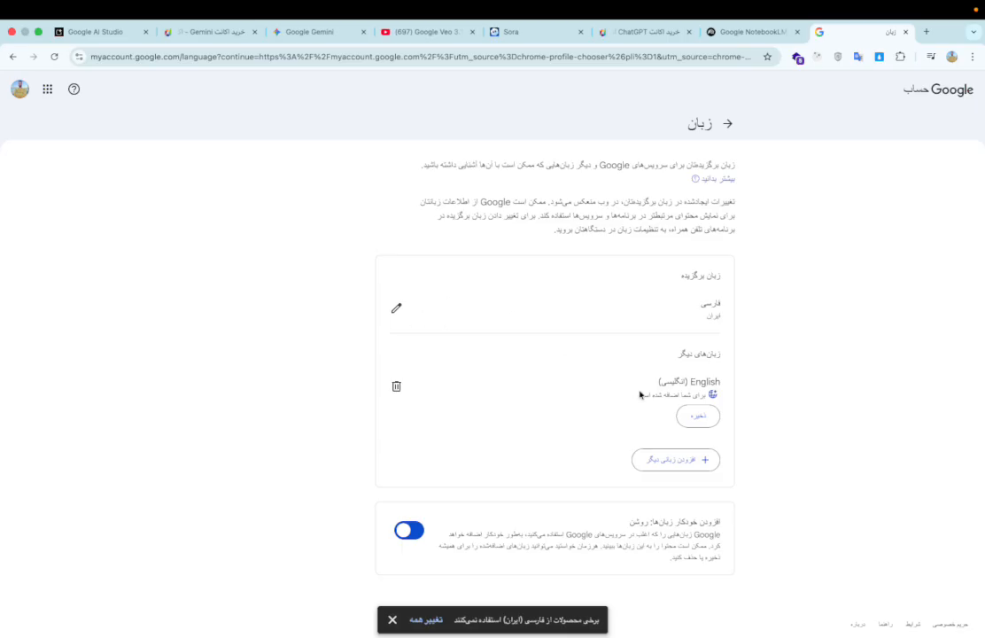
{"action": "scroll", "coordinate": [706, 305], "scroll_direction": "up", "scroll_amount": 5}
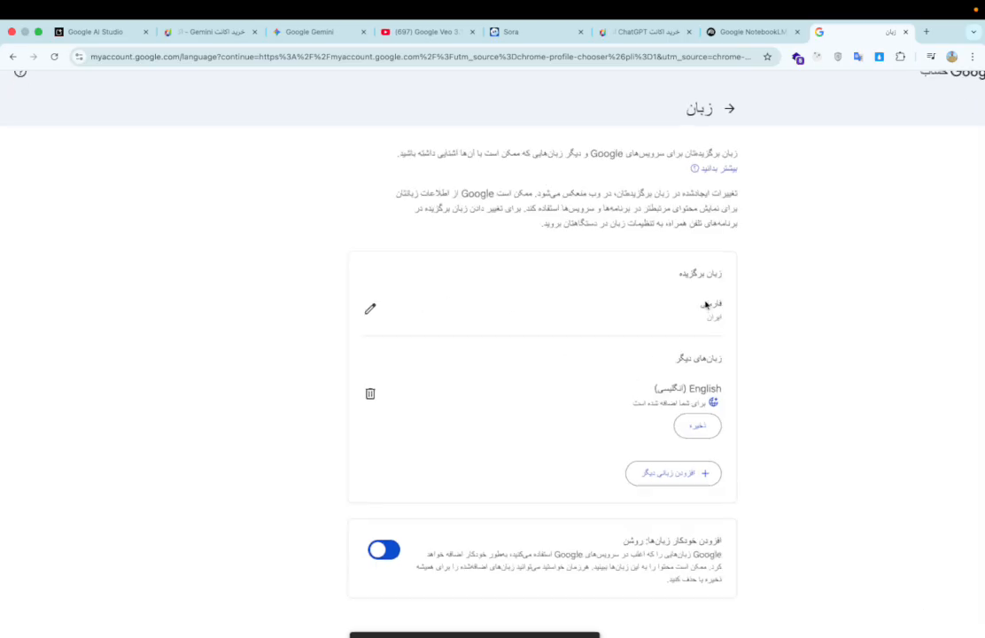
{"action": "scroll", "coordinate": [706, 305], "scroll_direction": "down", "scroll_amount": 5}
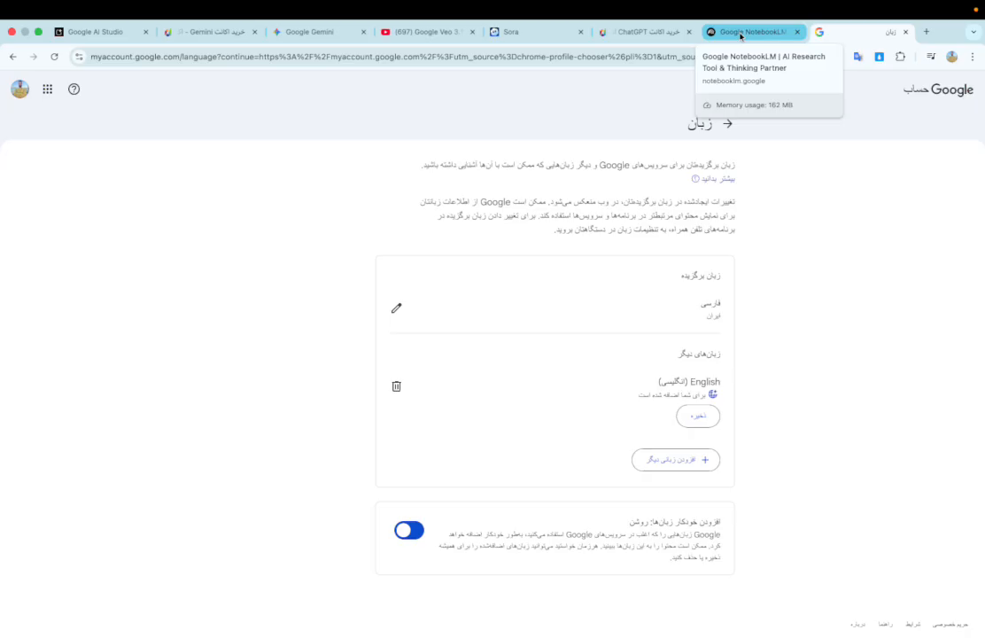
{"action": "left_click", "coordinate": [740, 34]}
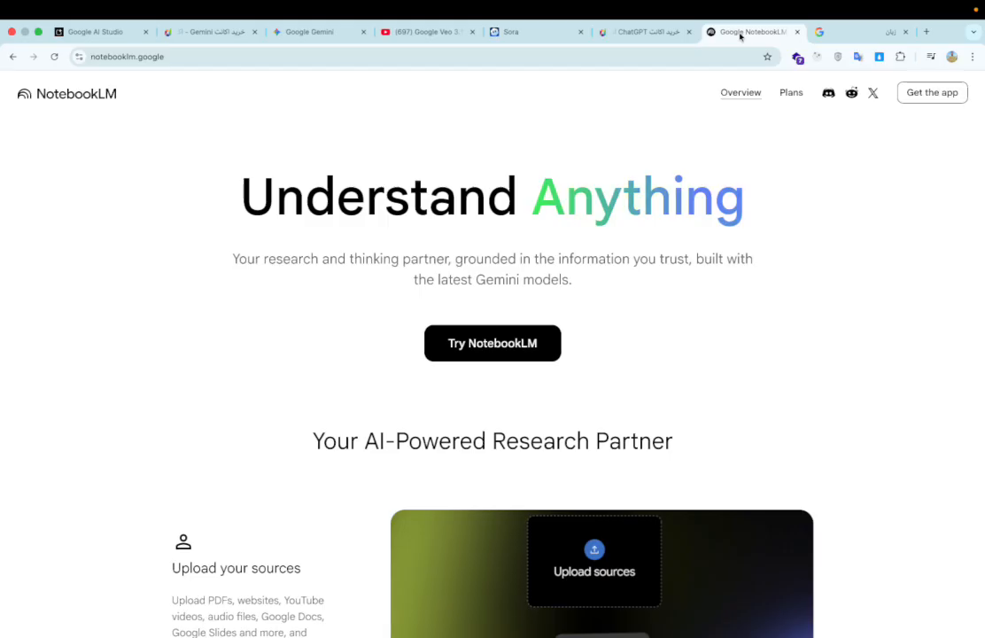
{"action": "left_click", "coordinate": [872, 34]}
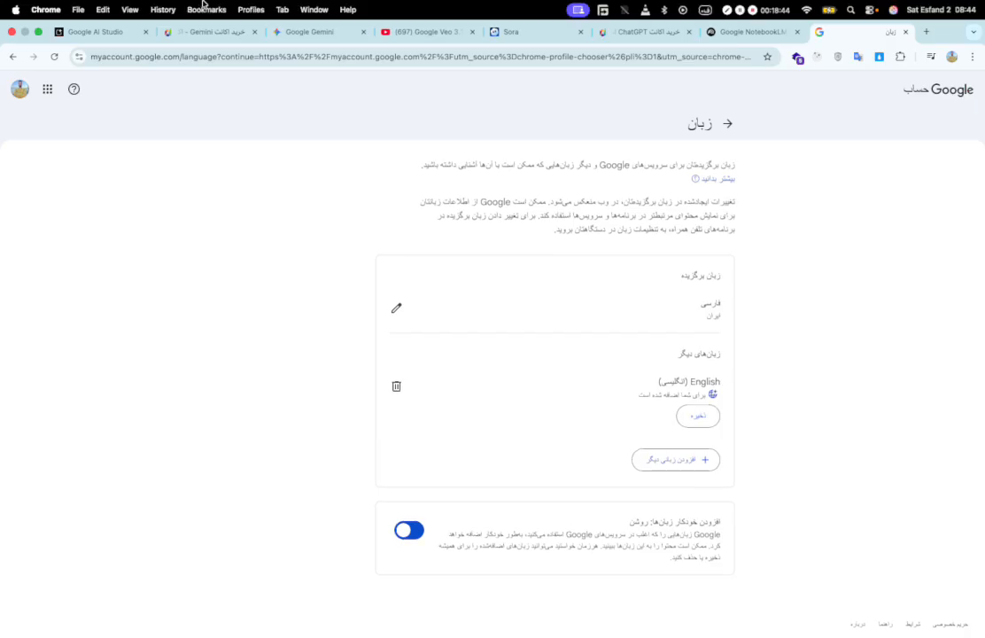
Step: Reopen Chrome from the desktop with the first profile and view the Google account menu on the new tab
{"action": "left_click", "coordinate": [12, 36]}
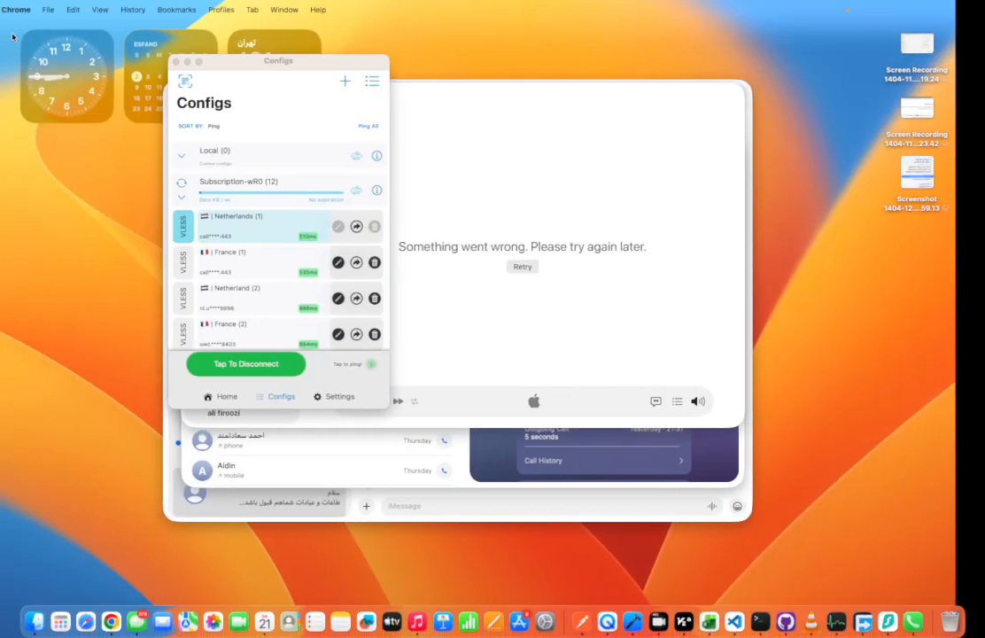
{"action": "left_click", "coordinate": [451, 158]}
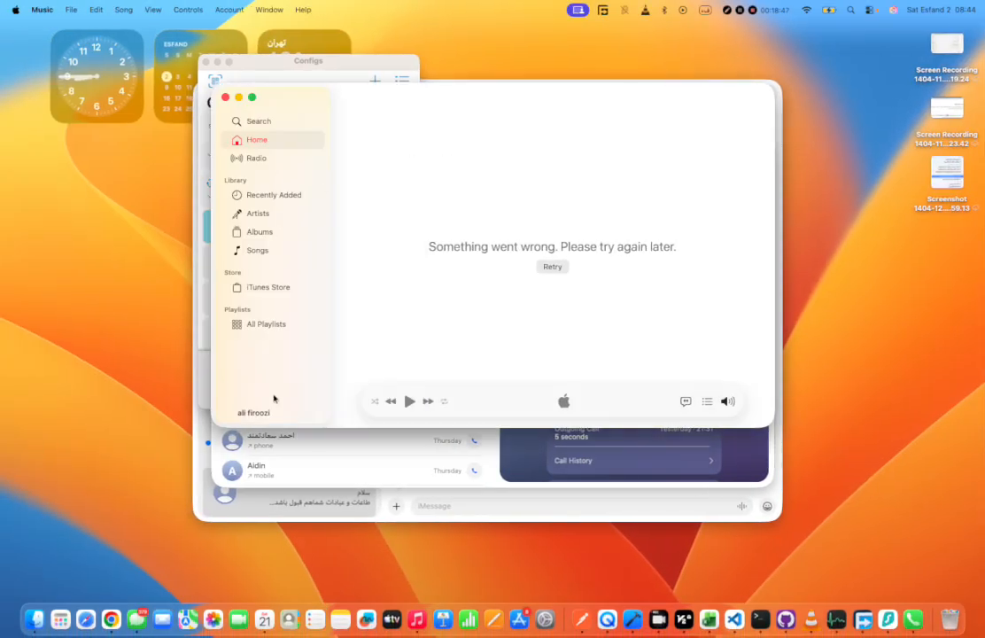
{"action": "left_click", "coordinate": [111, 619]}
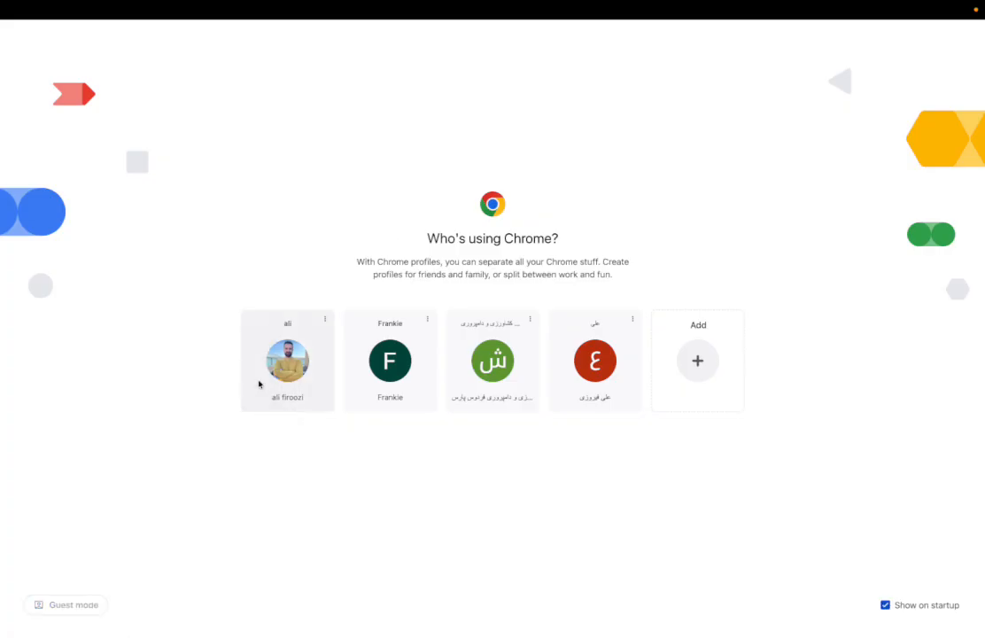
{"action": "left_click", "coordinate": [260, 382]}
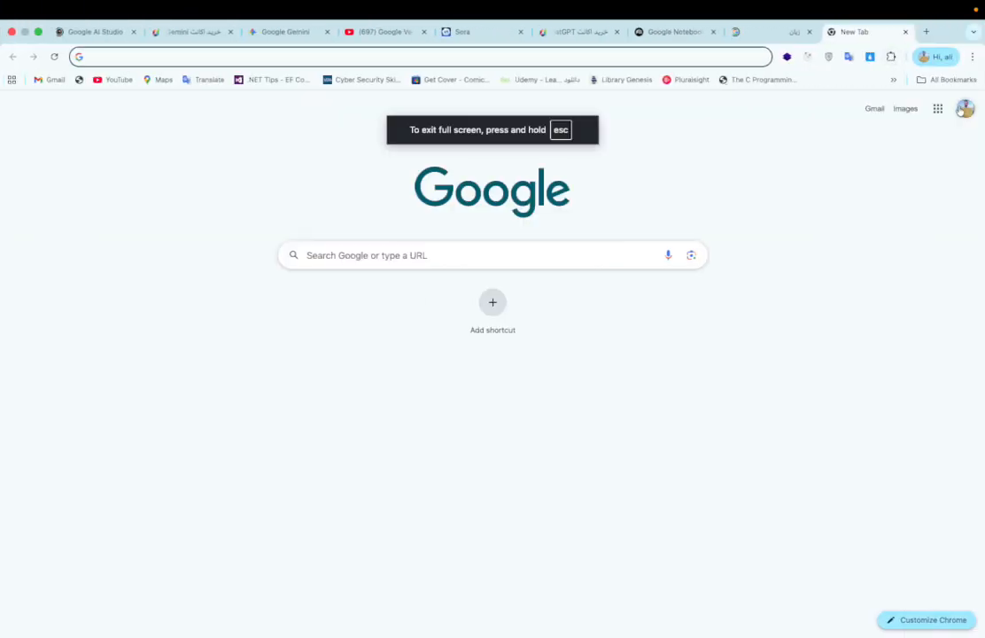
{"action": "left_click", "coordinate": [965, 108]}
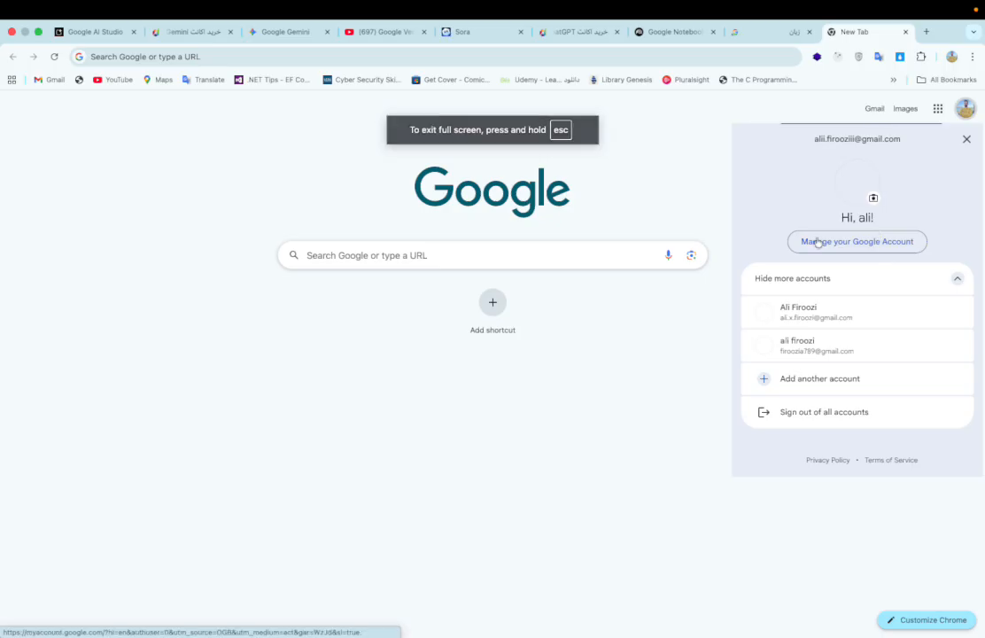
{"action": "left_click", "coordinate": [669, 180]}
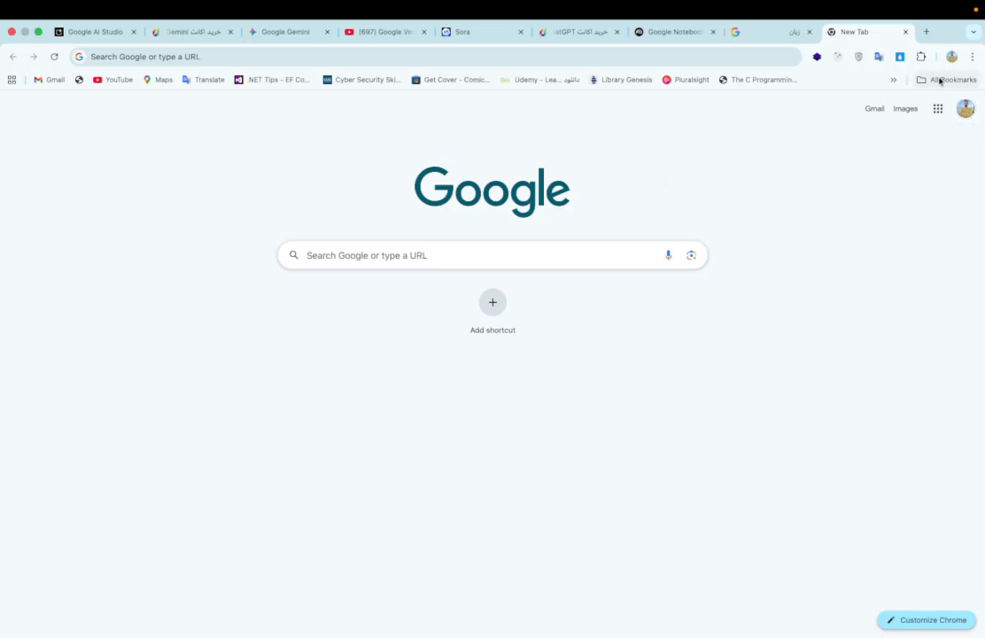
Step: Close the account language tab and the blank new tab, returning to the NotebookLM website
{"action": "left_click", "coordinate": [678, 29]}
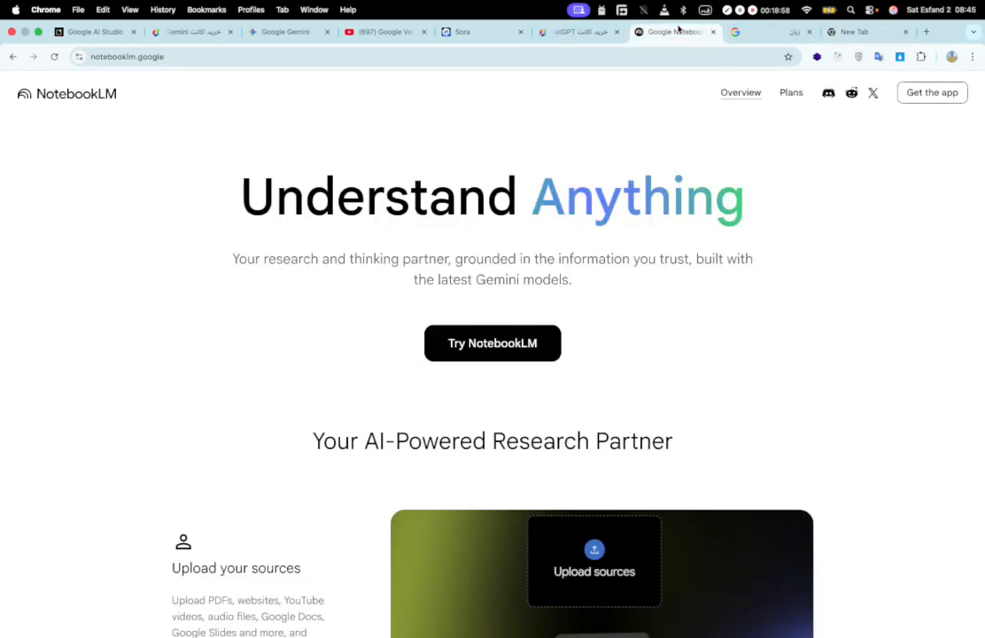
{"action": "left_click", "coordinate": [760, 32]}
{"action": "left_click", "coordinate": [809, 35]}
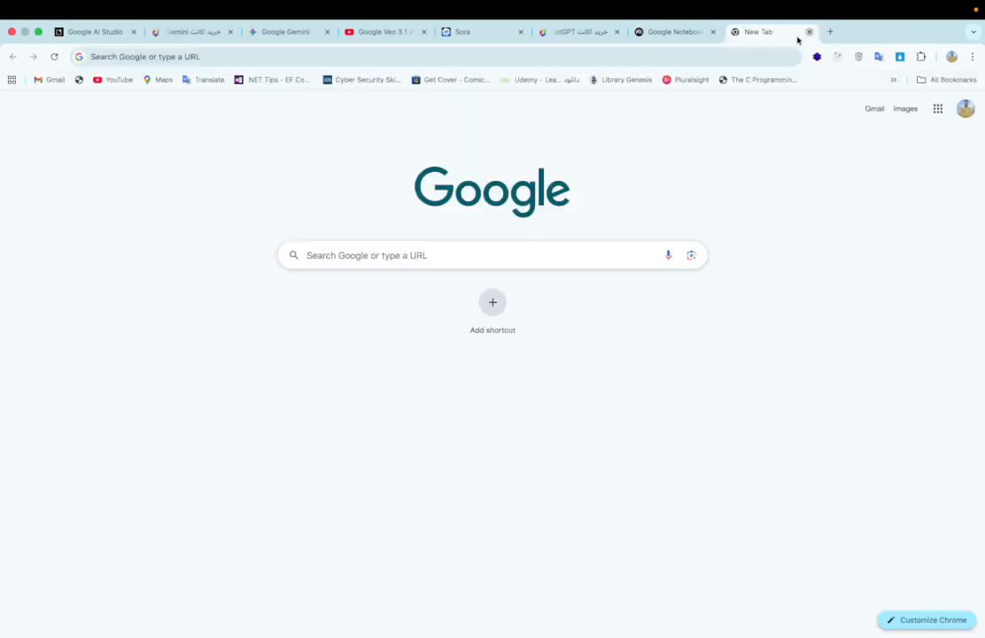
{"action": "left_click", "coordinate": [810, 32]}
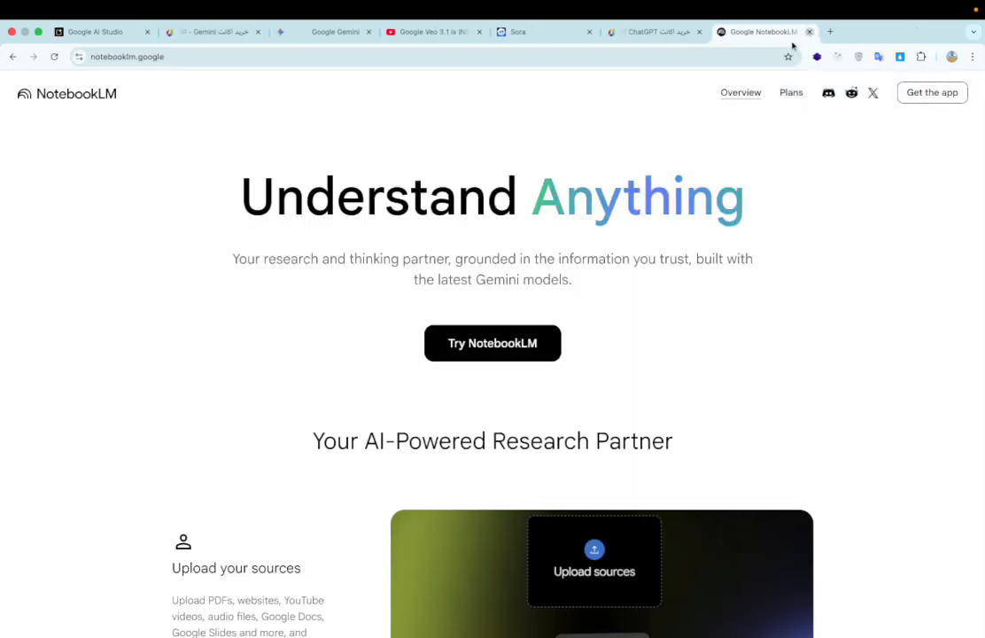
Step: Launch NotebookLM from its website and look over the notebooks page and its settings area
{"action": "left_click", "coordinate": [510, 351]}
{"action": "left_click", "coordinate": [791, 27]}
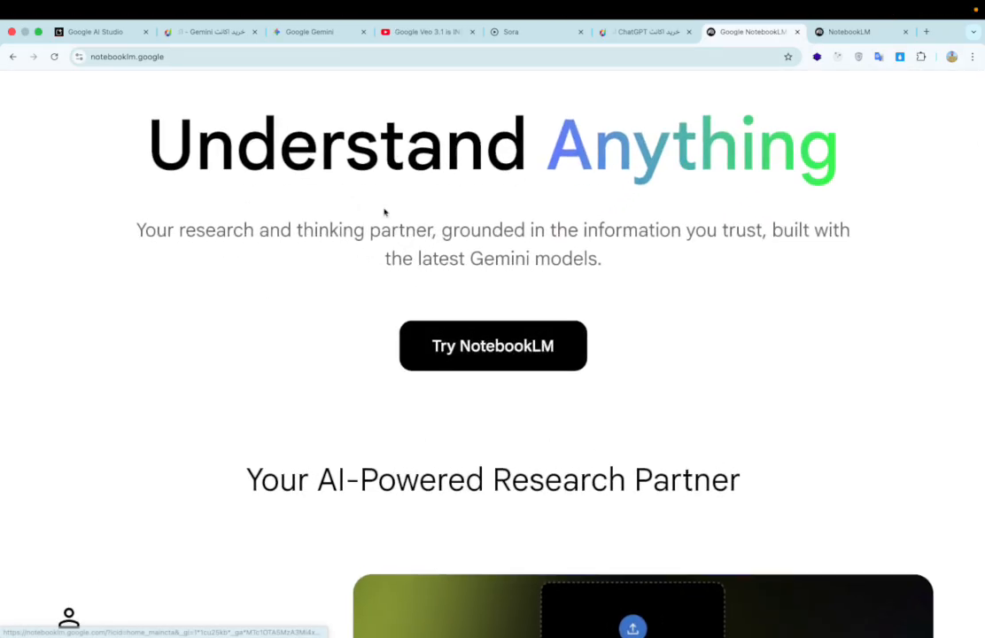
{"action": "scroll", "coordinate": [417, 231], "scroll_direction": "down", "scroll_amount": 3}
{"action": "left_click", "coordinate": [849, 31]}
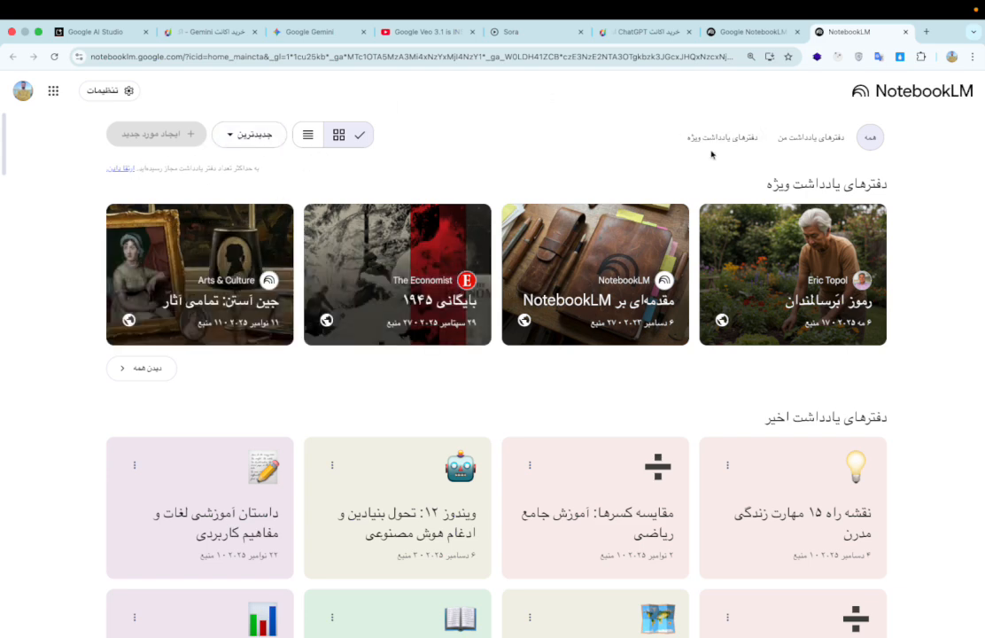
{"action": "scroll", "coordinate": [710, 155], "scroll_direction": "up", "scroll_amount": 5}
{"action": "scroll", "coordinate": [407, 153], "scroll_direction": "down", "scroll_amount": 5}
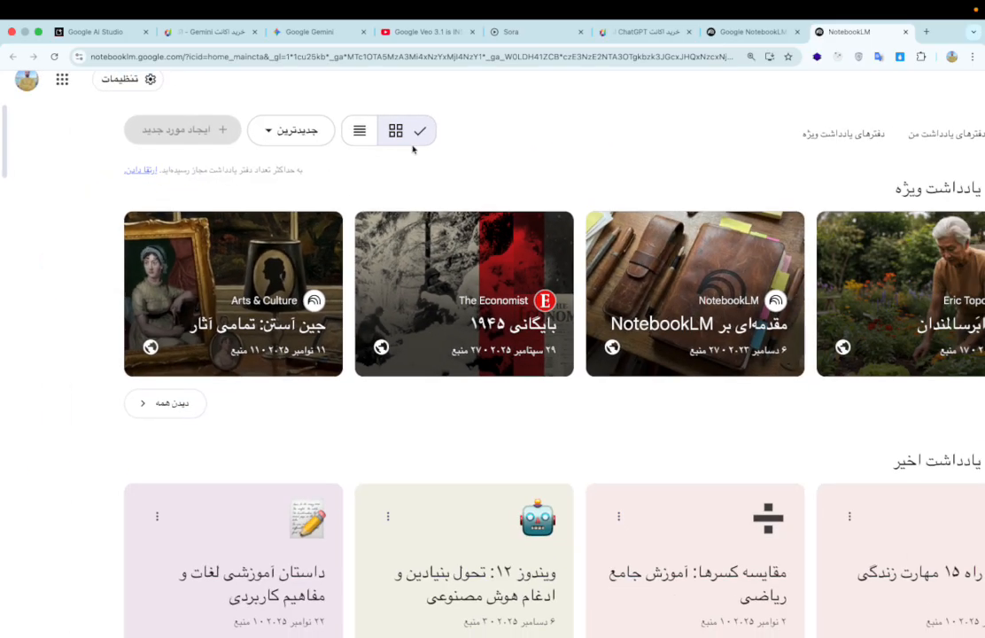
{"action": "scroll", "coordinate": [414, 149], "scroll_direction": "up", "scroll_amount": 1}
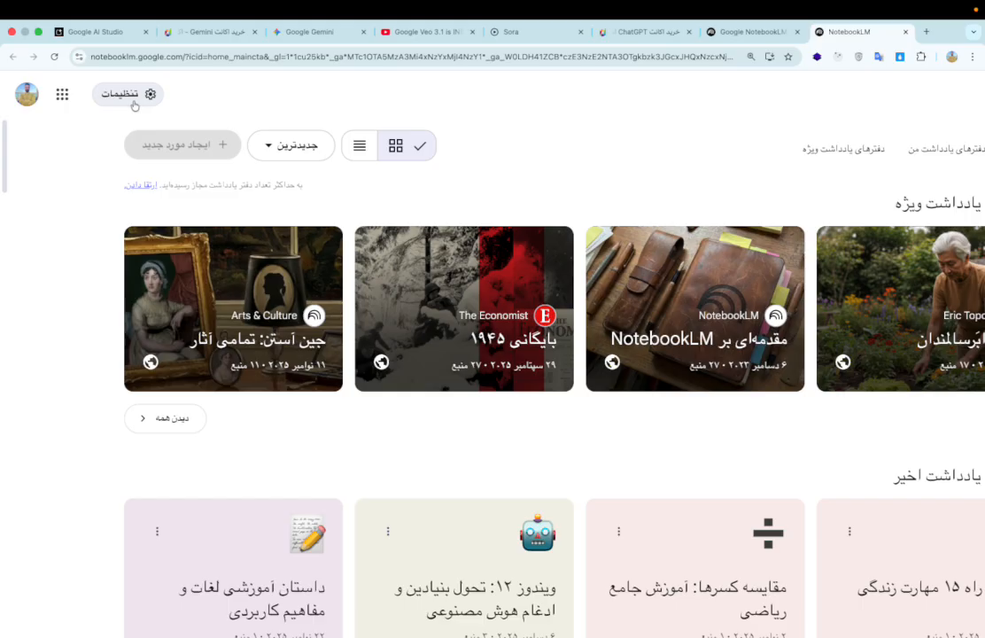
{"action": "scroll", "coordinate": [508, 205], "scroll_direction": "down", "scroll_amount": 2}
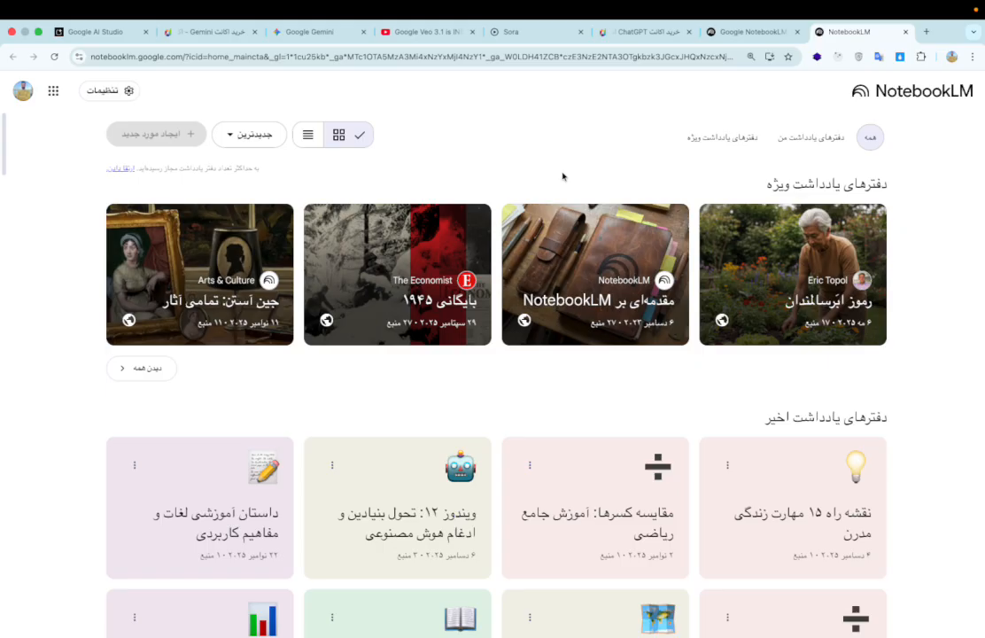
Step: Set the NotebookLM output language (زبان برونداد) to فارسی and save the setting
{"action": "scroll", "coordinate": [109, 99], "scroll_direction": "up", "scroll_amount": 5}
{"action": "left_click", "coordinate": [105, 89]}
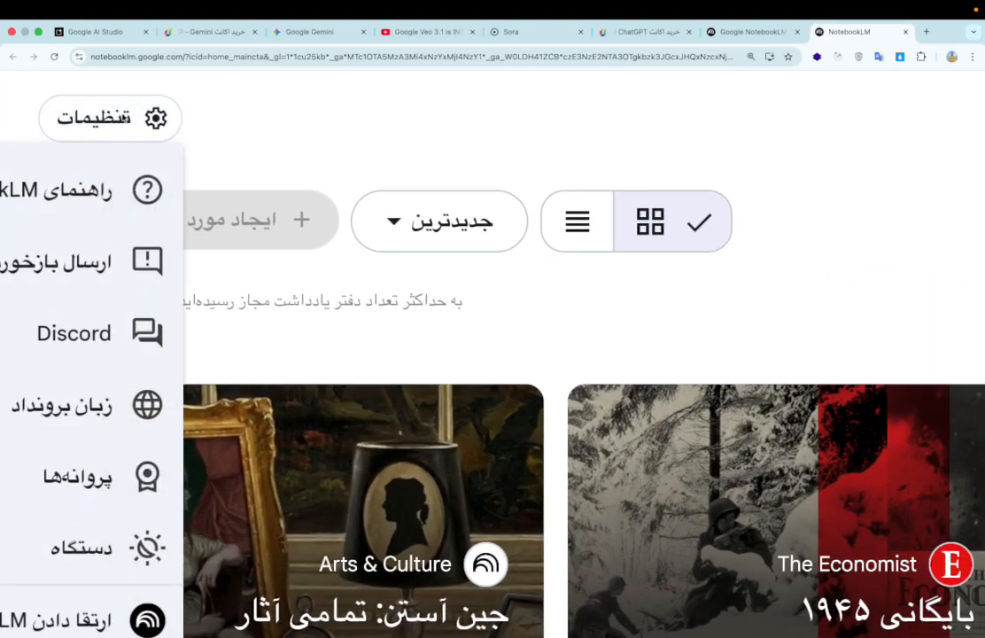
{"action": "scroll", "coordinate": [141, 154], "scroll_direction": "left", "scroll_amount": 3}
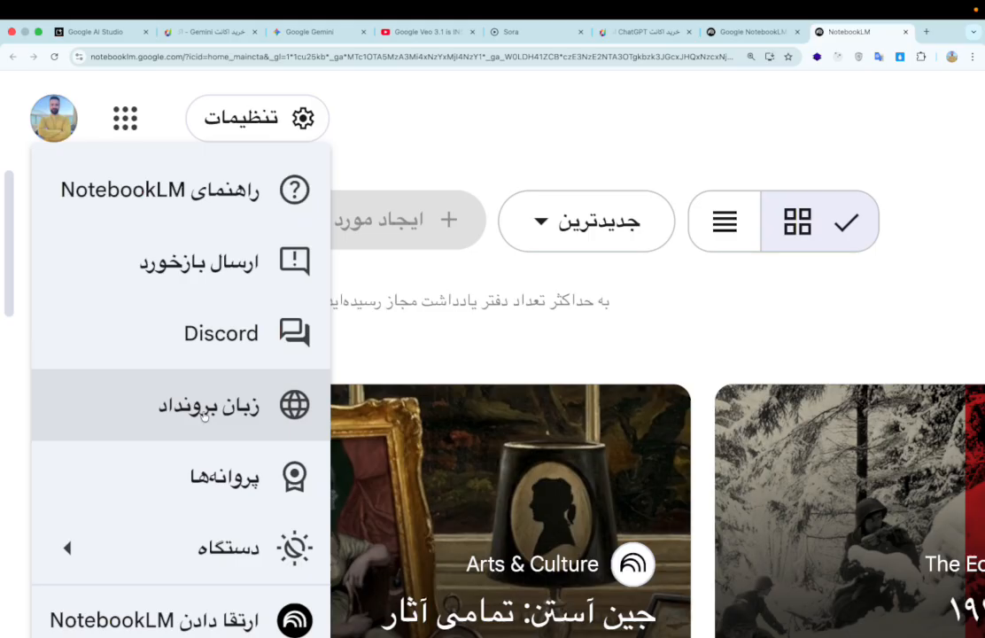
{"action": "left_click", "coordinate": [204, 409]}
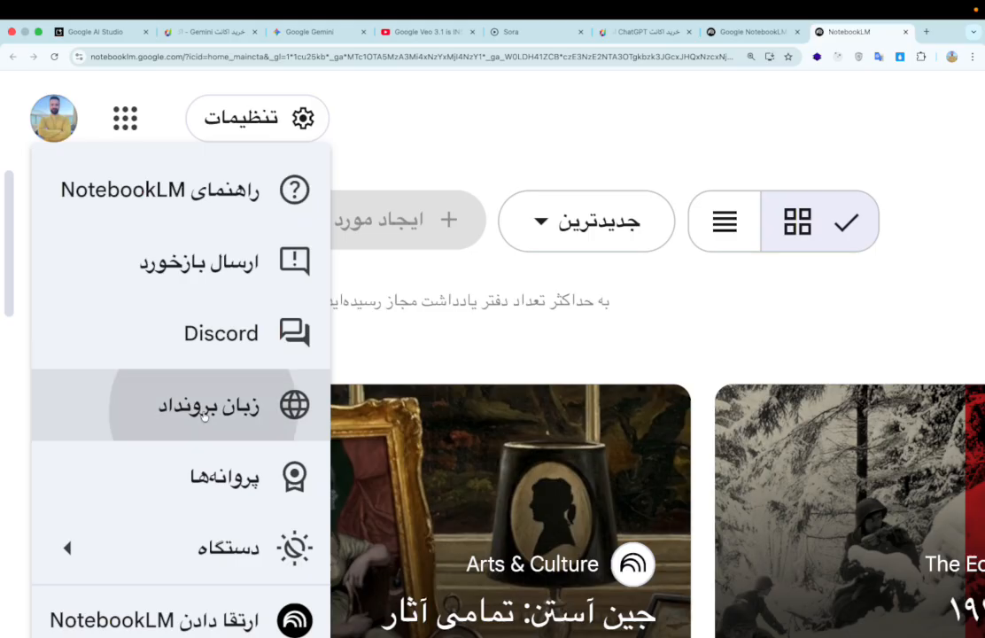
{"action": "scroll", "coordinate": [607, 346], "scroll_direction": "down", "scroll_amount": 5}
{"action": "scroll", "coordinate": [607, 346], "scroll_direction": "down", "scroll_amount": 2}
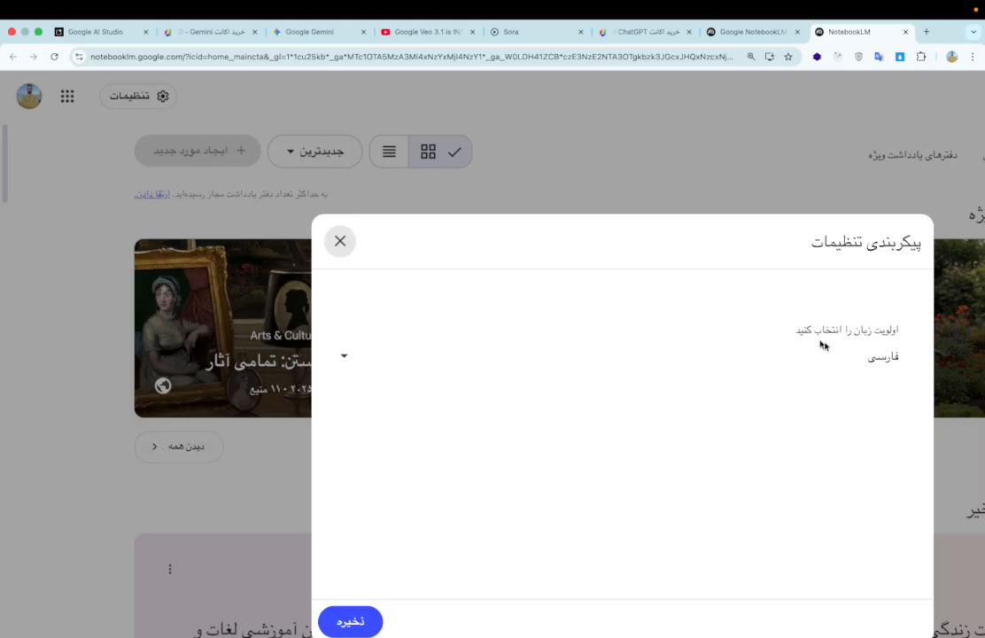
{"action": "left_click", "coordinate": [869, 356]}
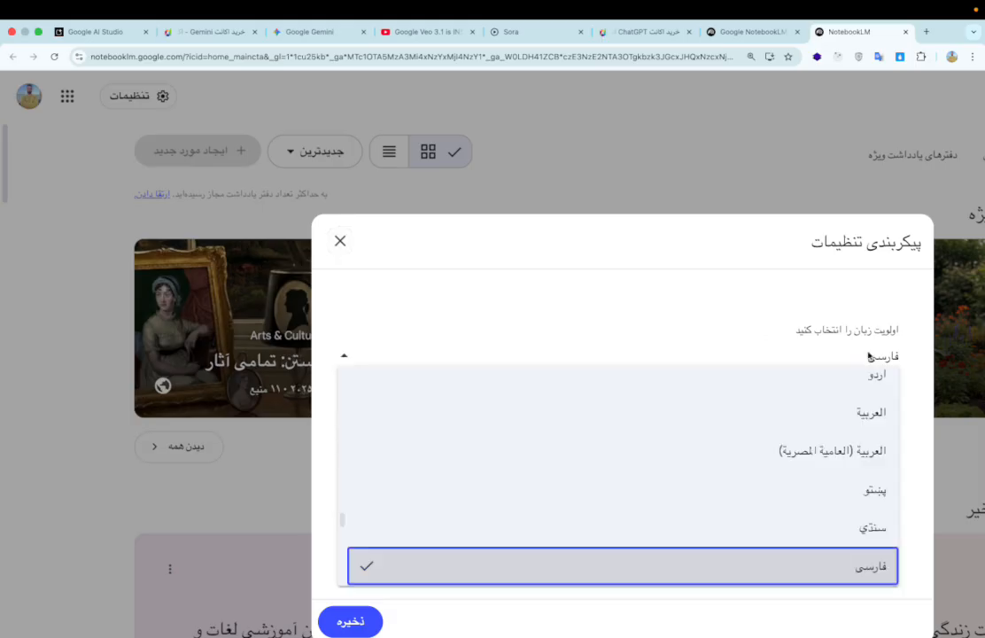
{"action": "left_click", "coordinate": [550, 567]}
{"action": "left_click", "coordinate": [352, 622]}
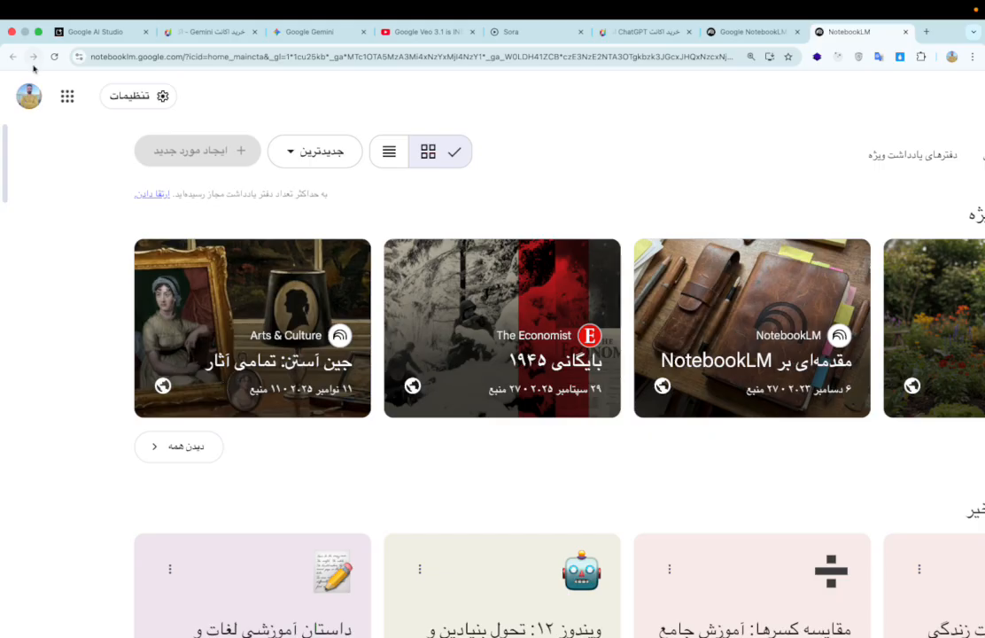
Step: Check the saved output language in the NotebookLM settings and close the dialog
{"action": "left_click", "coordinate": [159, 97]}
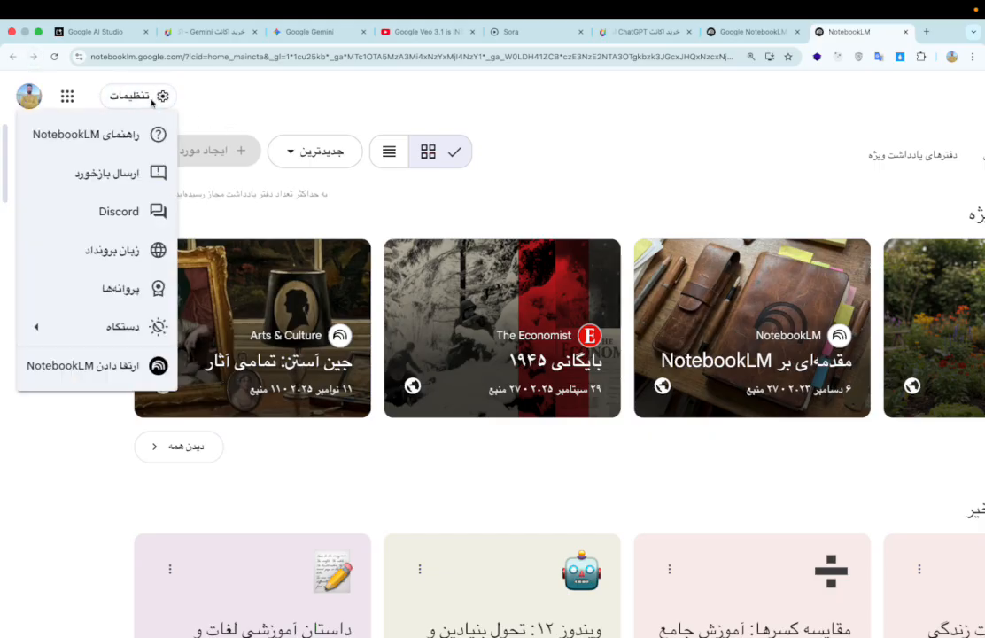
{"action": "left_click", "coordinate": [124, 252]}
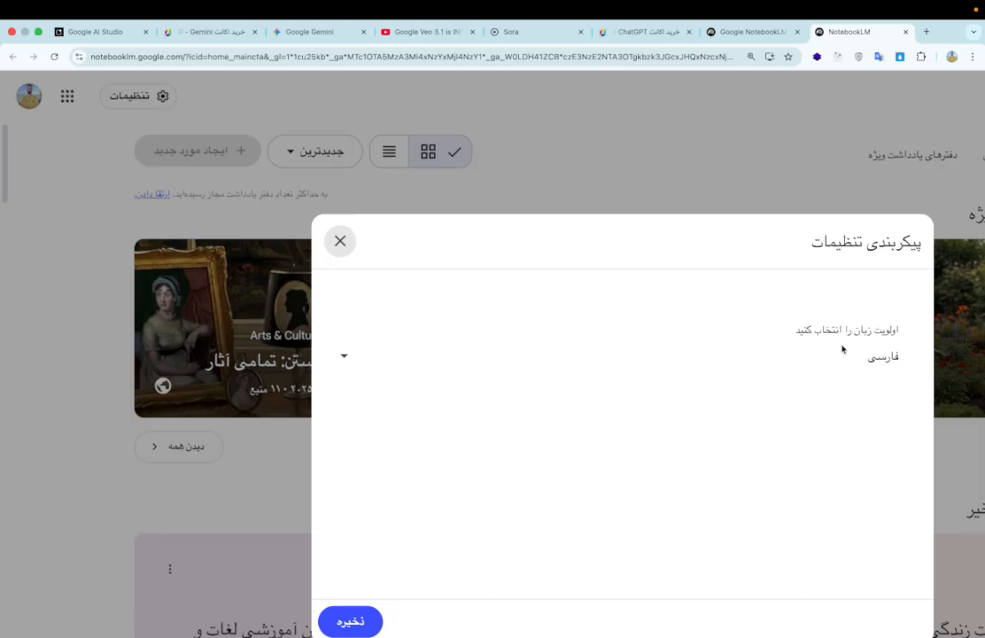
{"action": "left_click", "coordinate": [340, 241]}
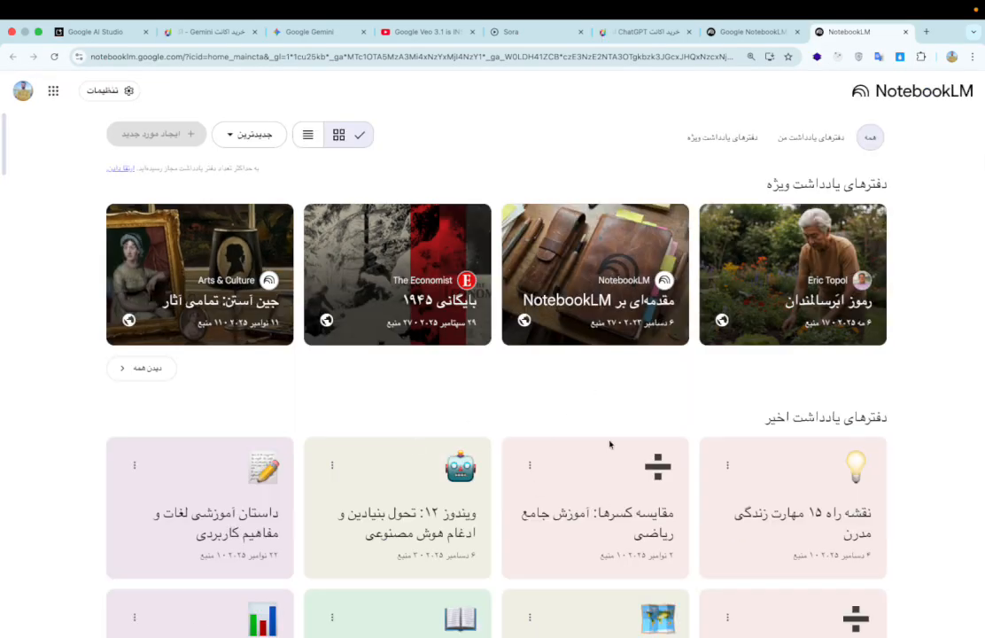
Step: Look through the full list of recent notebooks on the NotebookLM home page
{"action": "scroll", "coordinate": [565, 468], "scroll_direction": "down", "scroll_amount": 1}
{"action": "scroll", "coordinate": [227, 214], "scroll_direction": "up", "scroll_amount": 1}
{"action": "scroll", "coordinate": [361, 434], "scroll_direction": "down", "scroll_amount": 15}
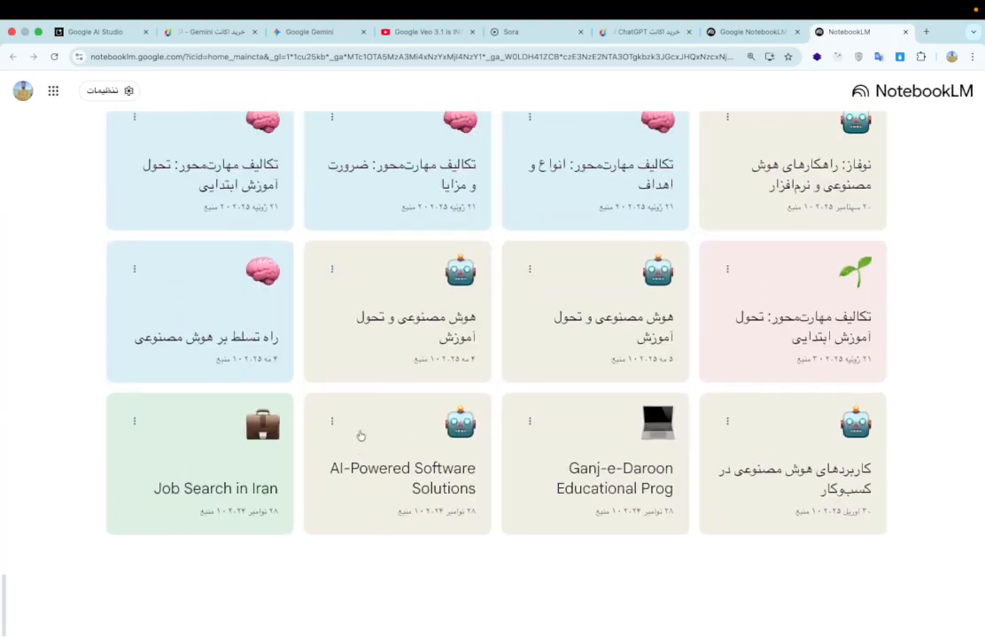
{"action": "scroll", "coordinate": [358, 435], "scroll_direction": "down", "scroll_amount": 10}
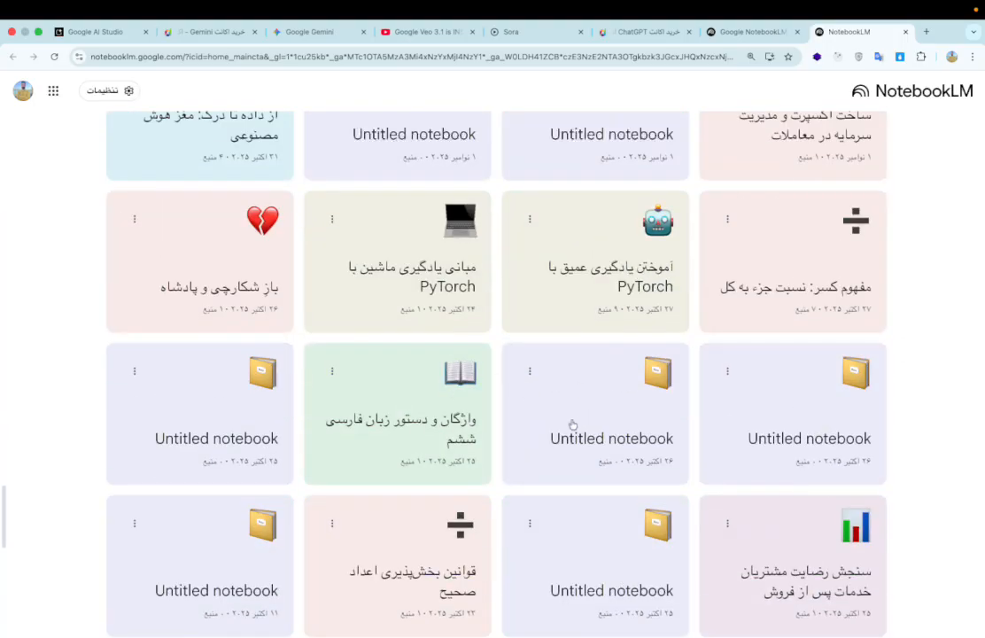
{"action": "scroll", "coordinate": [593, 431], "scroll_direction": "up", "scroll_amount": 5}
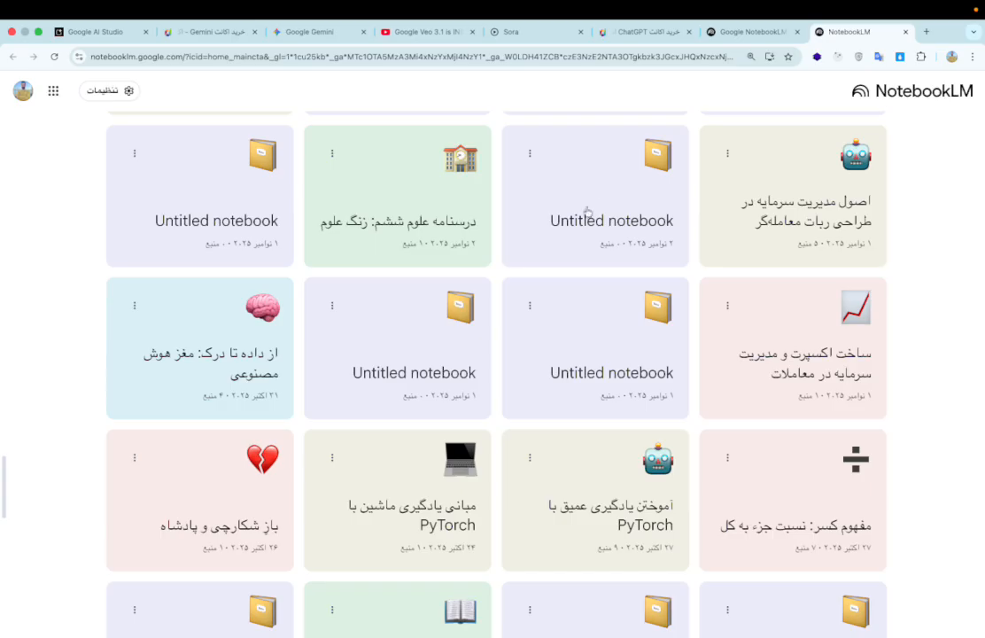
Step: Delete the untitled notebook dated 2 November 2025 from the recent notebooks and return to the start of the page
{"action": "scroll", "coordinate": [517, 179], "scroll_direction": "up", "scroll_amount": 3}
{"action": "left_click", "coordinate": [530, 377]}
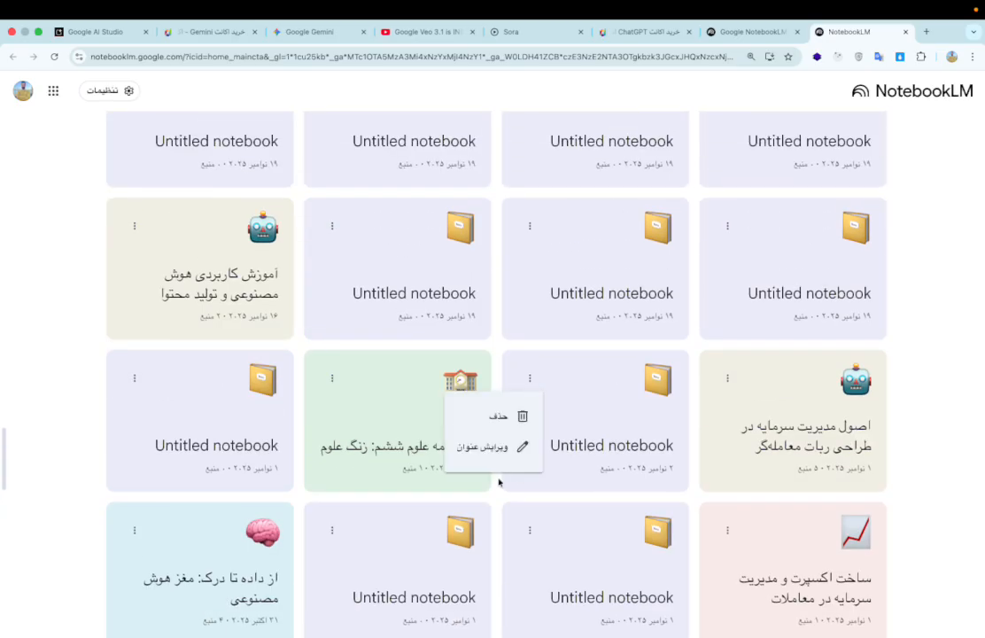
{"action": "left_click", "coordinate": [502, 416]}
{"action": "left_click", "coordinate": [438, 370]}
{"action": "scroll", "coordinate": [430, 345], "scroll_direction": "up", "scroll_amount": 5}
{"action": "scroll", "coordinate": [429, 342], "scroll_direction": "up", "scroll_amount": 5}
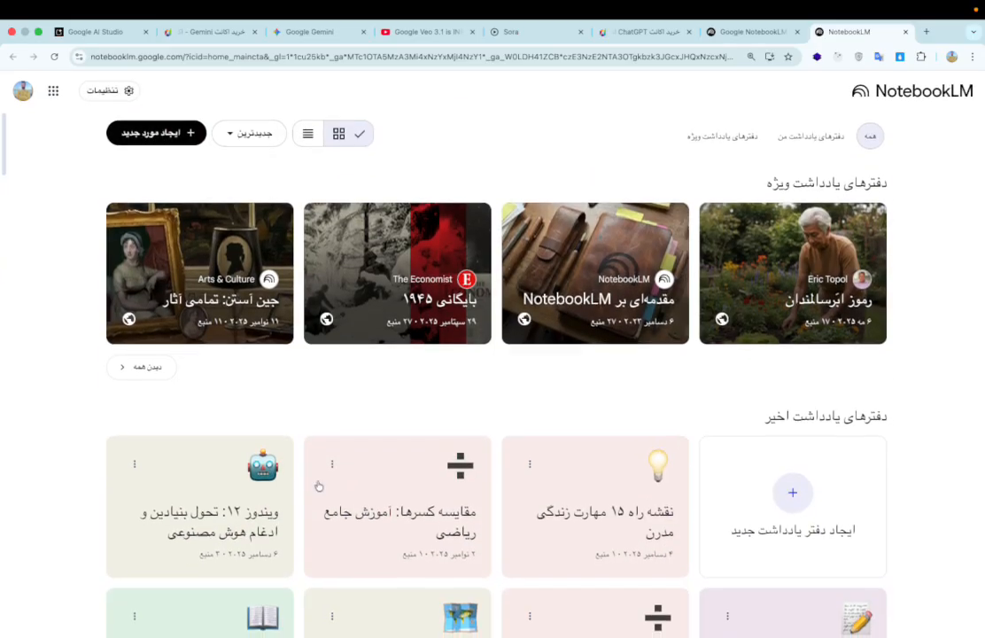
Step: Open an empty untitled notebook, dismiss its add-sources dialog and go back to the notebooks page
{"action": "scroll", "coordinate": [317, 488], "scroll_direction": "down", "scroll_amount": 15}
{"action": "left_click", "coordinate": [585, 312]}
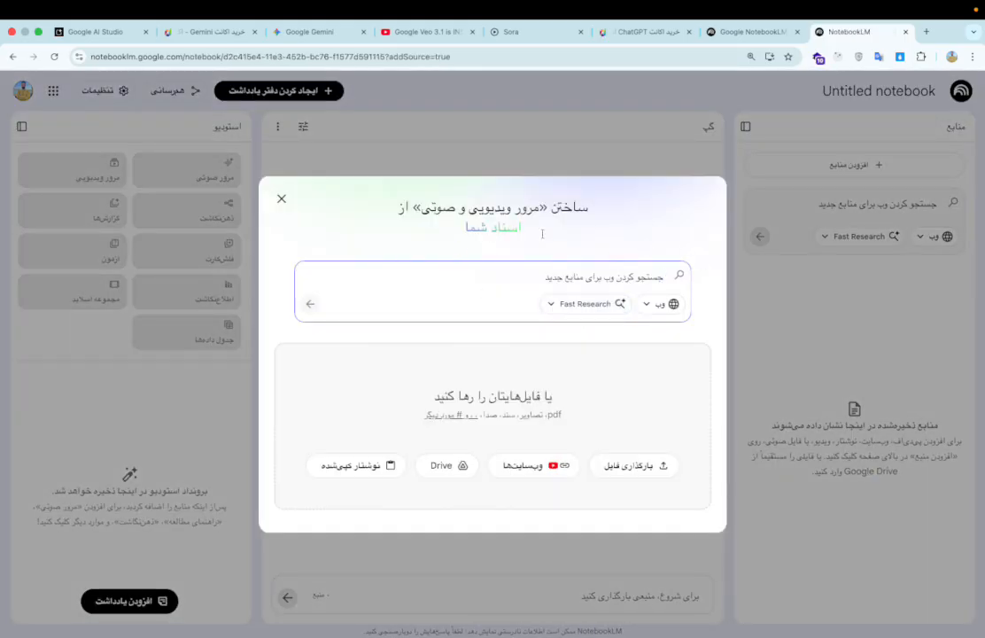
{"action": "left_click", "coordinate": [282, 200]}
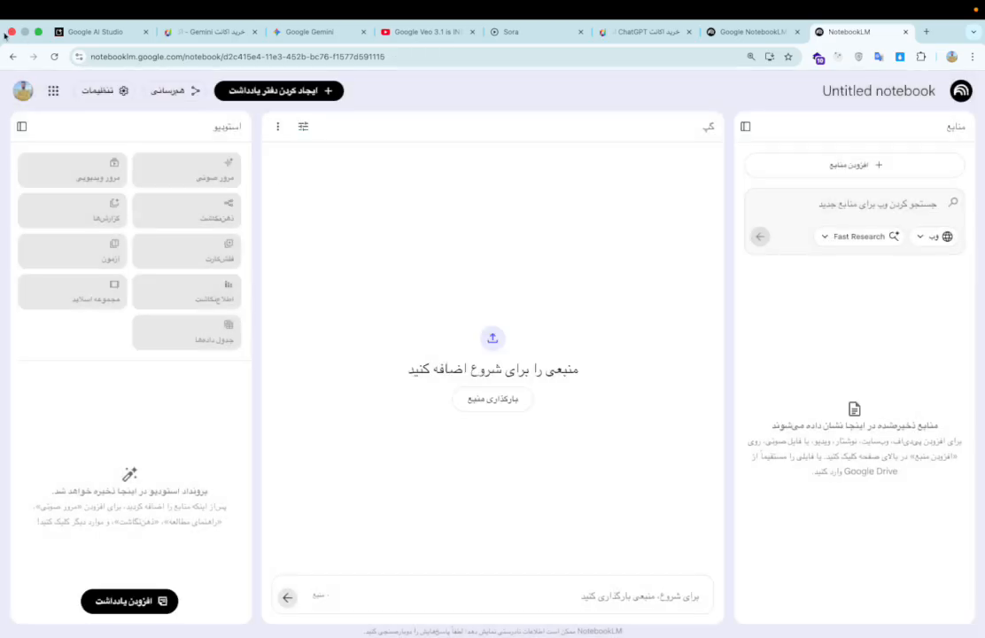
{"action": "left_click", "coordinate": [13, 57]}
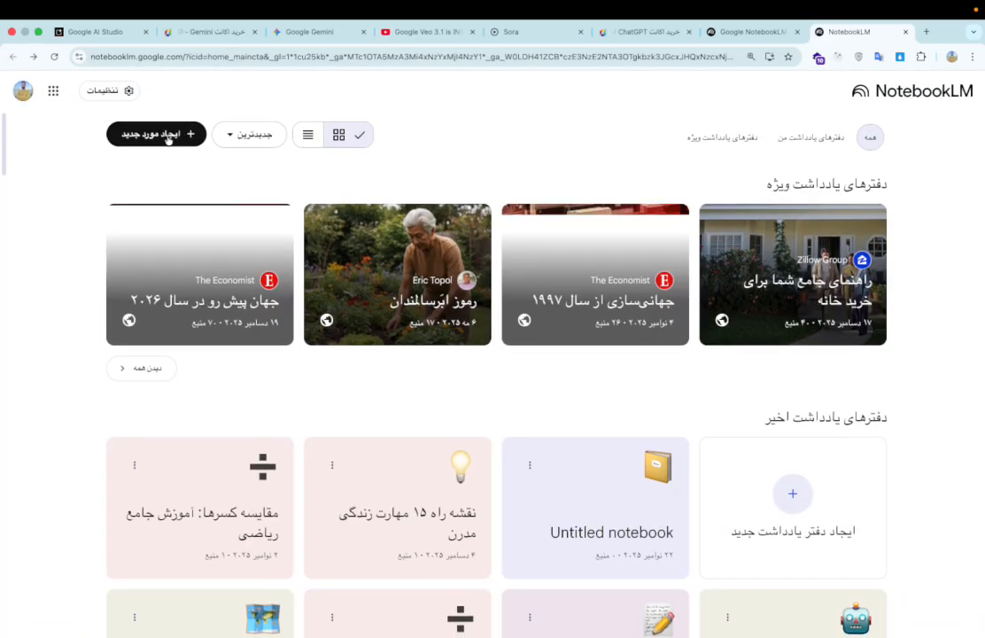
Step: Create a new notebook, look at its copied-text source option and return to the notebooks page
{"action": "left_click", "coordinate": [181, 139]}
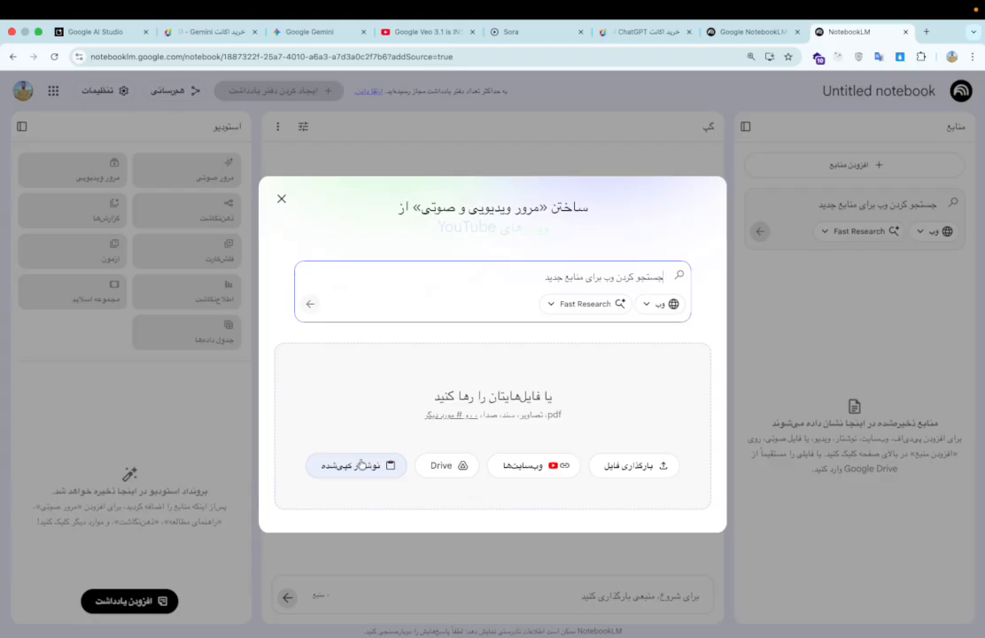
{"action": "scroll", "coordinate": [360, 465], "scroll_direction": "up", "scroll_amount": 5}
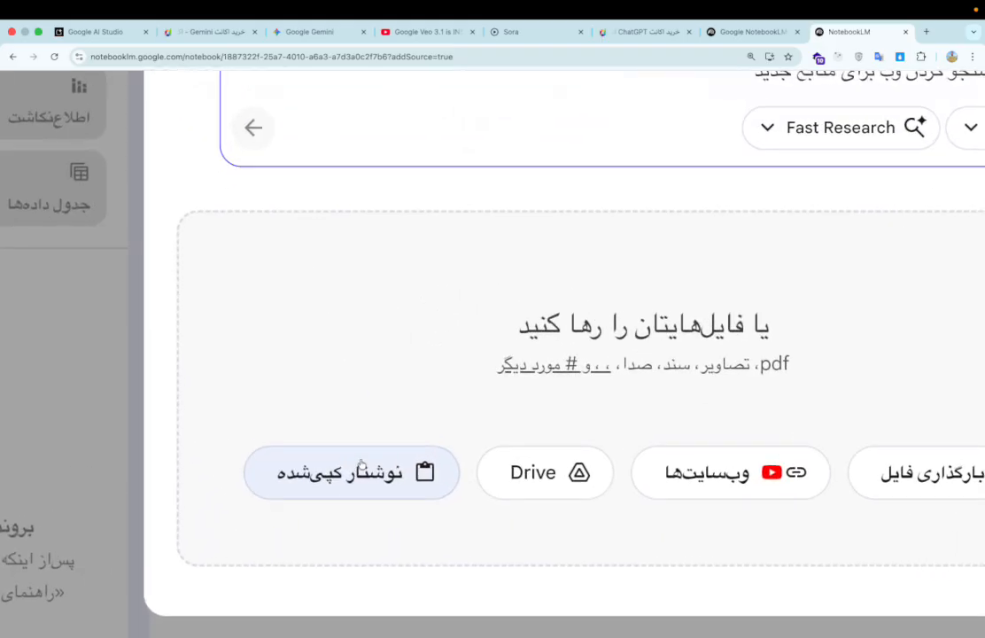
{"action": "scroll", "coordinate": [359, 463], "scroll_direction": "down", "scroll_amount": 5}
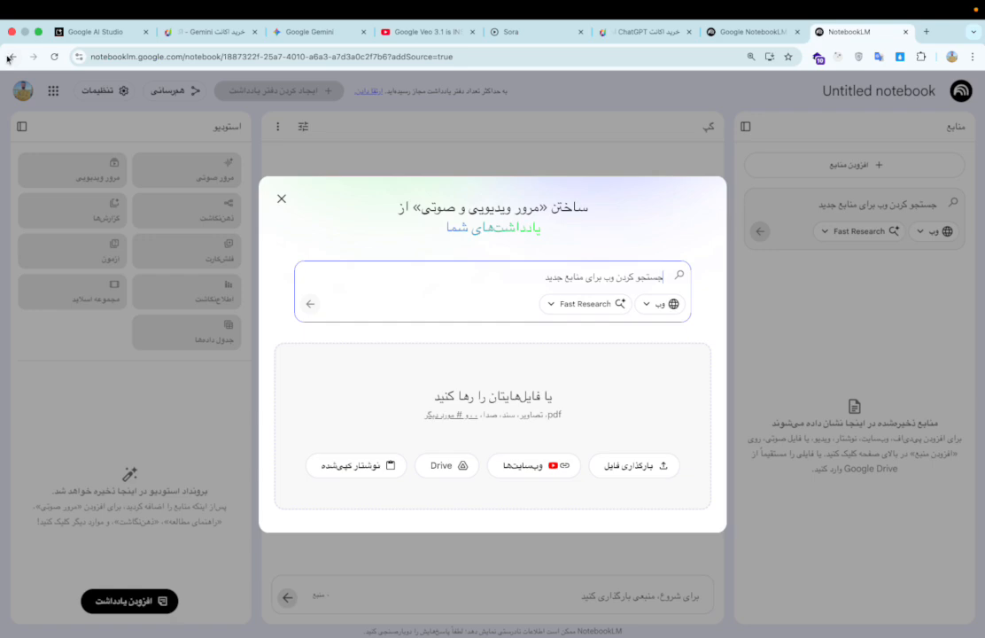
{"action": "scroll", "coordinate": [300, 272], "scroll_direction": "left", "scroll_amount": 5}
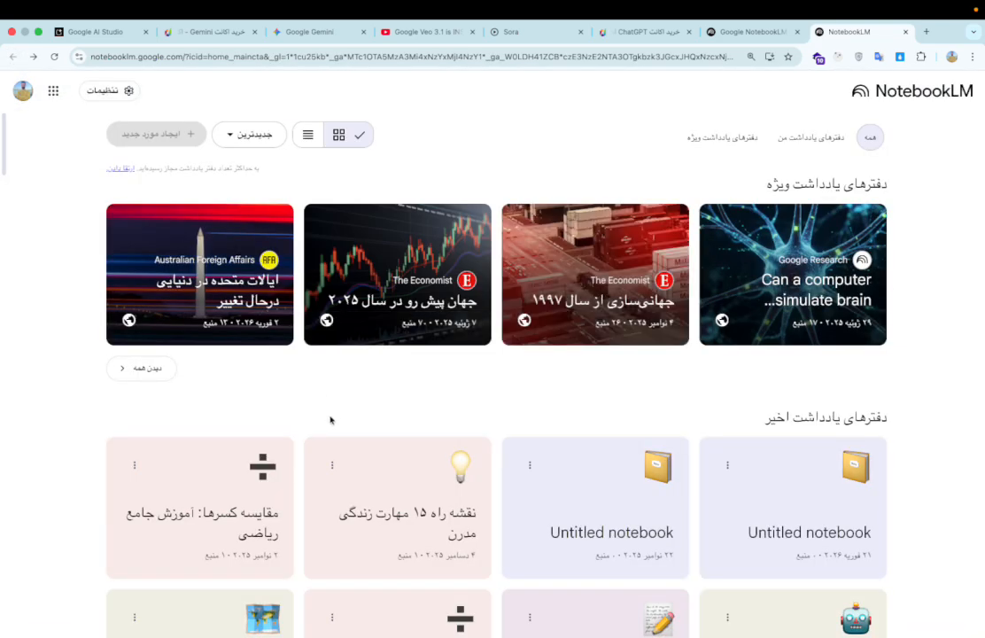
Step: Delete the two untitled notebooks dated 22 November 2025 and 21 February 2026 from the recent notebooks
{"action": "left_click", "coordinate": [530, 466]}
{"action": "left_click", "coordinate": [504, 507]}
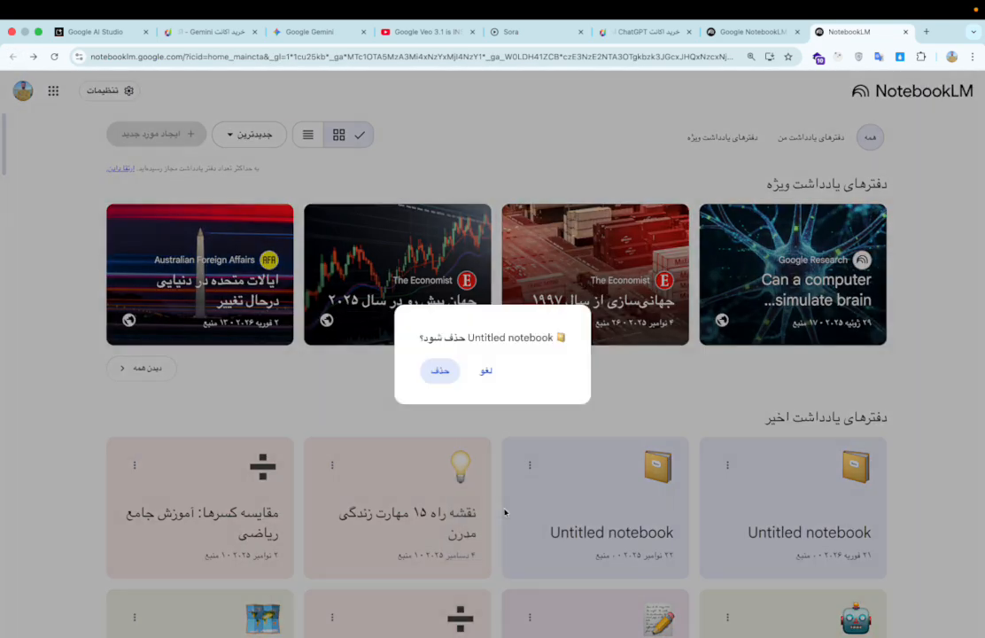
{"action": "left_click", "coordinate": [440, 370]}
{"action": "left_click", "coordinate": [529, 465]}
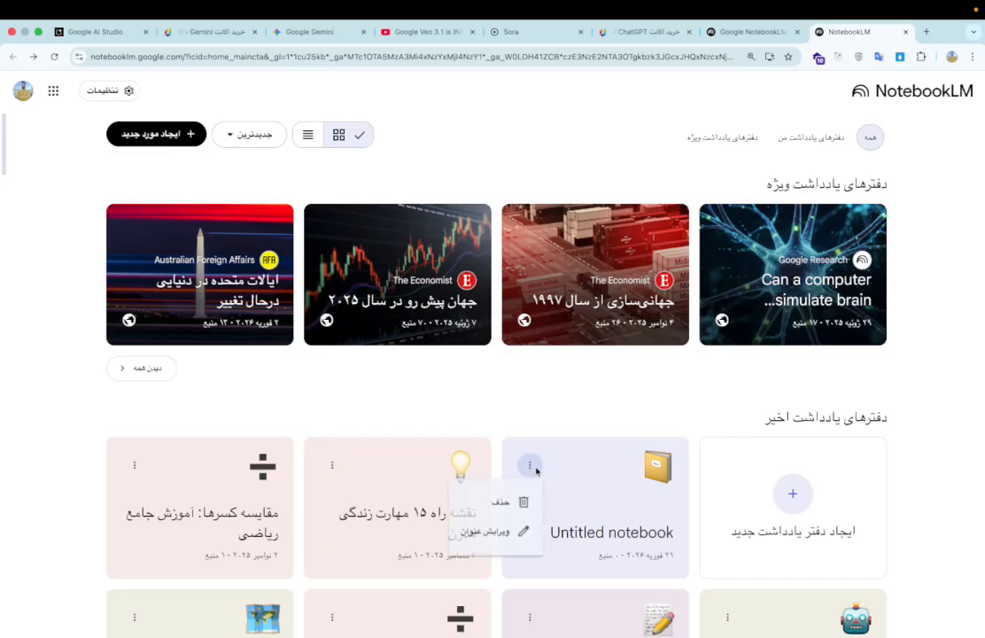
{"action": "left_click", "coordinate": [520, 503]}
{"action": "left_click", "coordinate": [448, 373]}
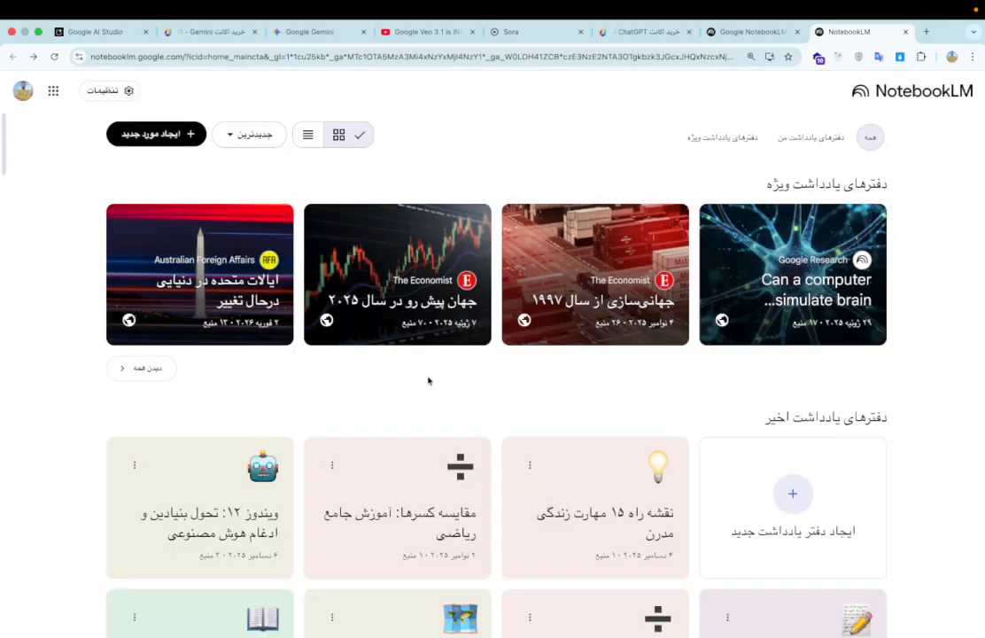
Step: Examine the featured and recent notebook cards up close on the notebooks page
{"action": "scroll", "coordinate": [445, 375], "scroll_direction": "down", "scroll_amount": 10}
{"action": "scroll", "coordinate": [388, 400], "scroll_direction": "up", "scroll_amount": 5}
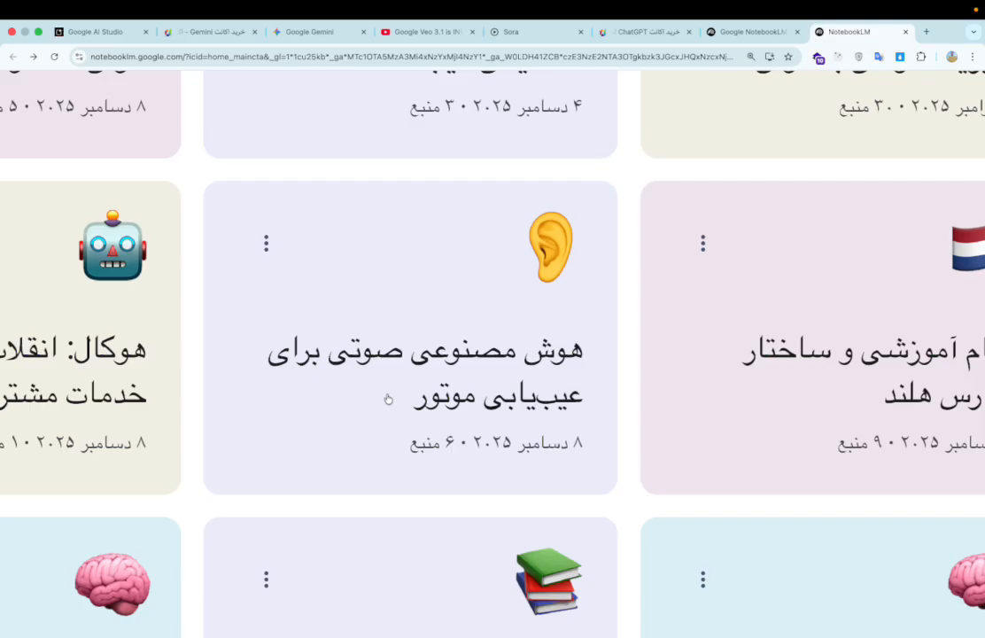
{"action": "scroll", "coordinate": [388, 400], "scroll_direction": "left", "scroll_amount": 5}
{"action": "scroll", "coordinate": [388, 400], "scroll_direction": "down", "scroll_amount": 5}
{"action": "scroll", "coordinate": [388, 400], "scroll_direction": "up", "scroll_amount": 3}
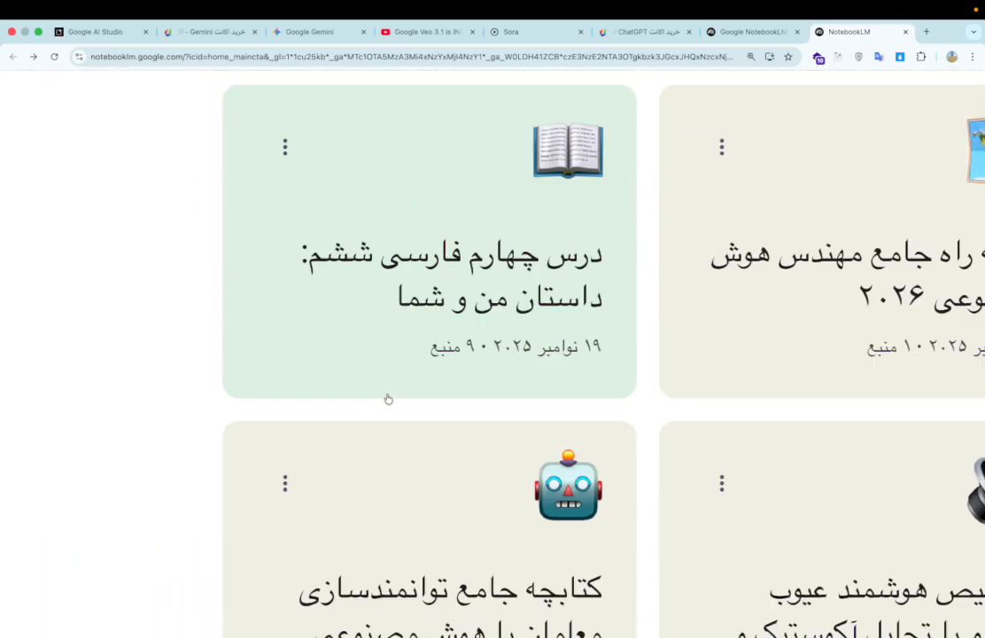
{"action": "scroll", "coordinate": [388, 400], "scroll_direction": "up", "scroll_amount": 5}
{"action": "scroll", "coordinate": [387, 398], "scroll_direction": "down", "scroll_amount": 2}
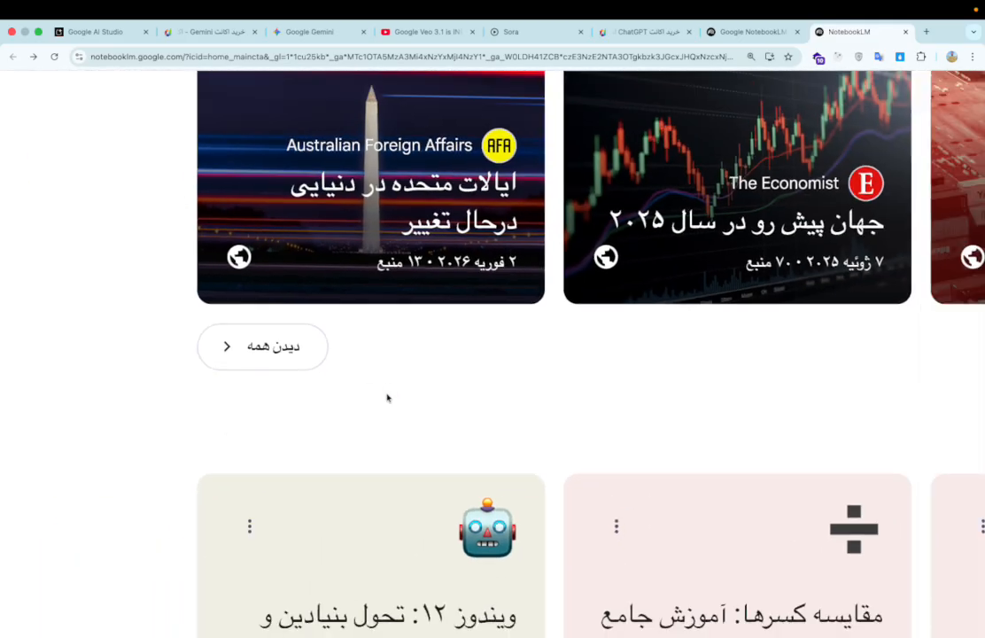
{"action": "scroll", "coordinate": [387, 398], "scroll_direction": "down", "scroll_amount": 3}
{"action": "scroll", "coordinate": [455, 438], "scroll_direction": "down", "scroll_amount": 3}
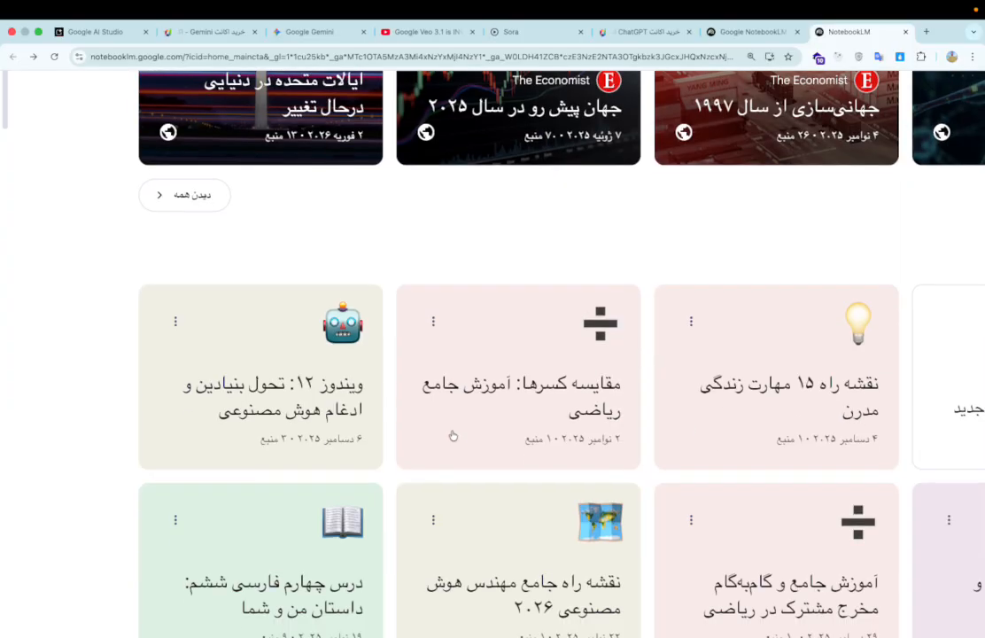
{"action": "scroll", "coordinate": [451, 431], "scroll_direction": "right", "scroll_amount": 1}
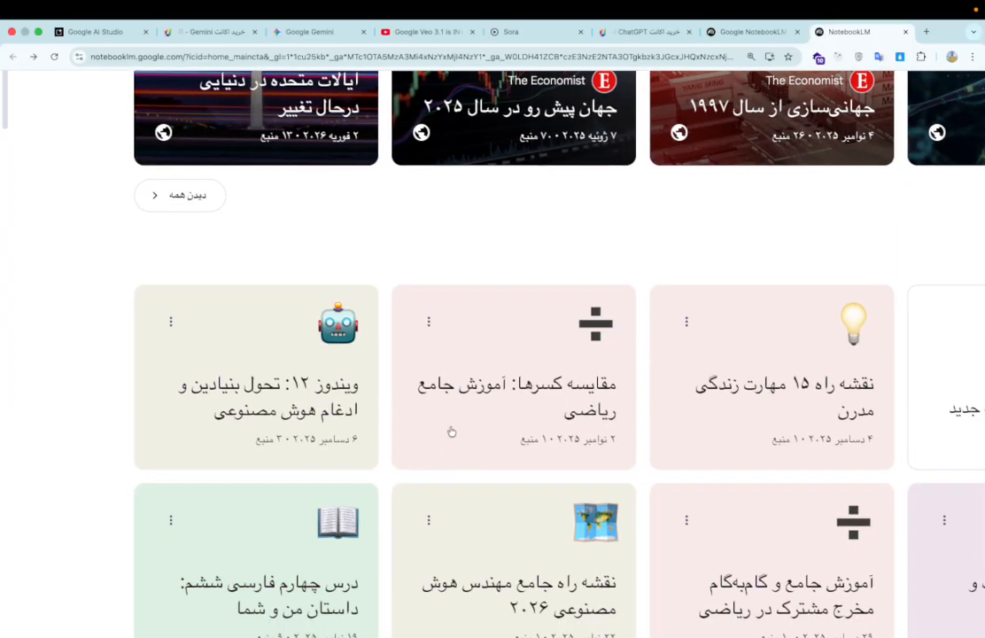
{"action": "scroll", "coordinate": [451, 432], "scroll_direction": "right", "scroll_amount": 5}
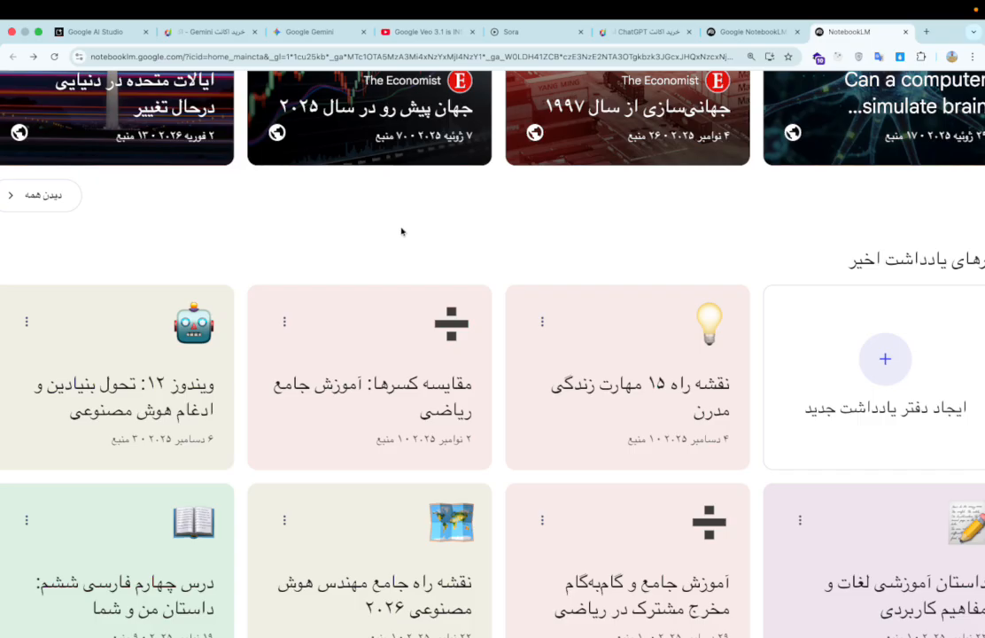
{"action": "scroll", "coordinate": [344, 231], "scroll_direction": "up", "scroll_amount": 3}
{"action": "scroll", "coordinate": [344, 231], "scroll_direction": "down", "scroll_amount": 3}
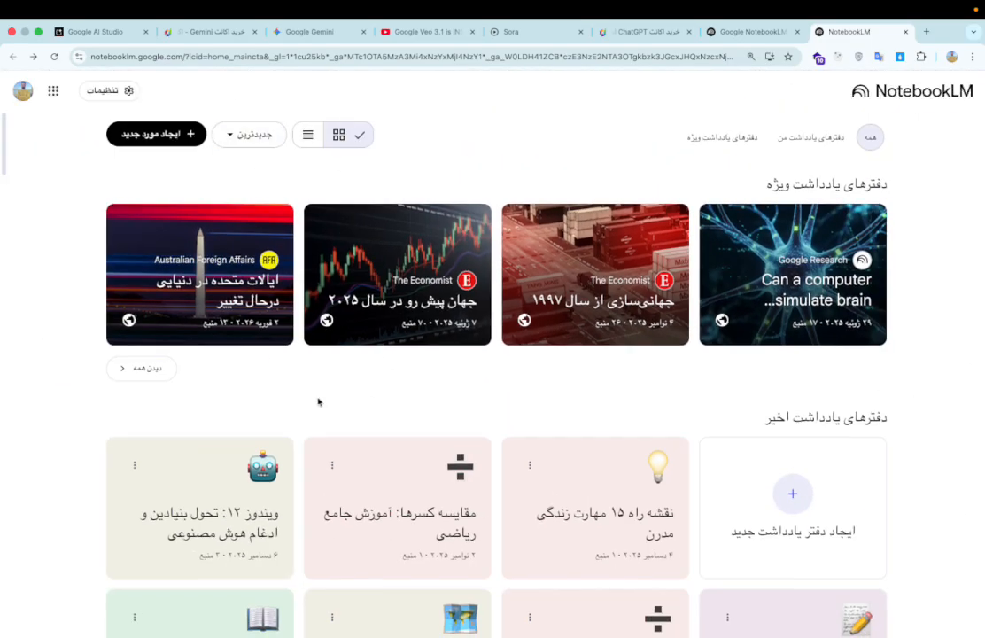
Step: Look through the recent notebooks down to the oldest ones, checking their titles and dates
{"action": "scroll", "coordinate": [318, 402], "scroll_direction": "down", "scroll_amount": 3}
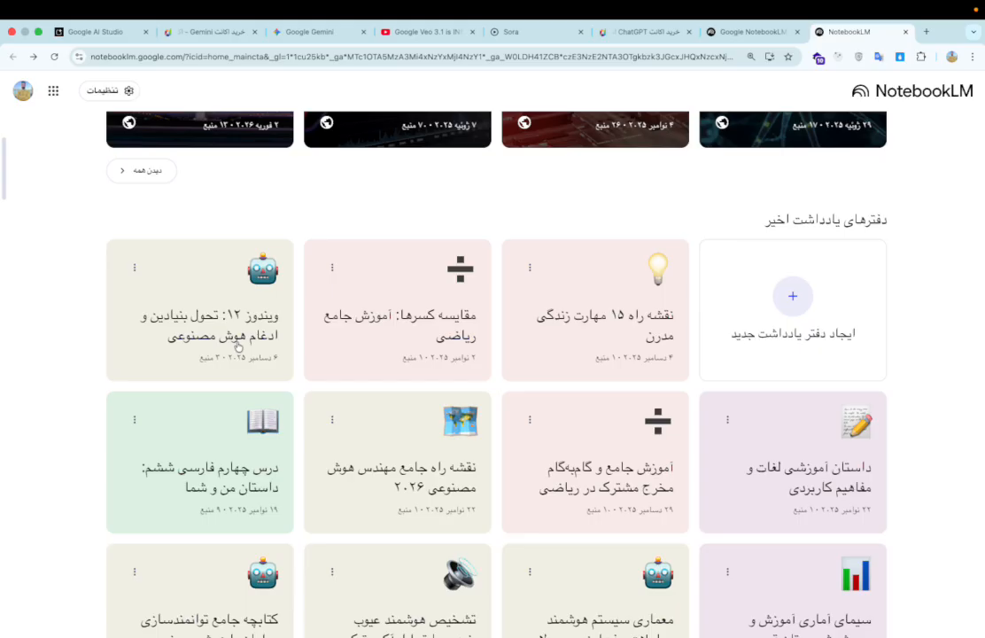
{"action": "scroll", "coordinate": [238, 346], "scroll_direction": "down", "scroll_amount": 3}
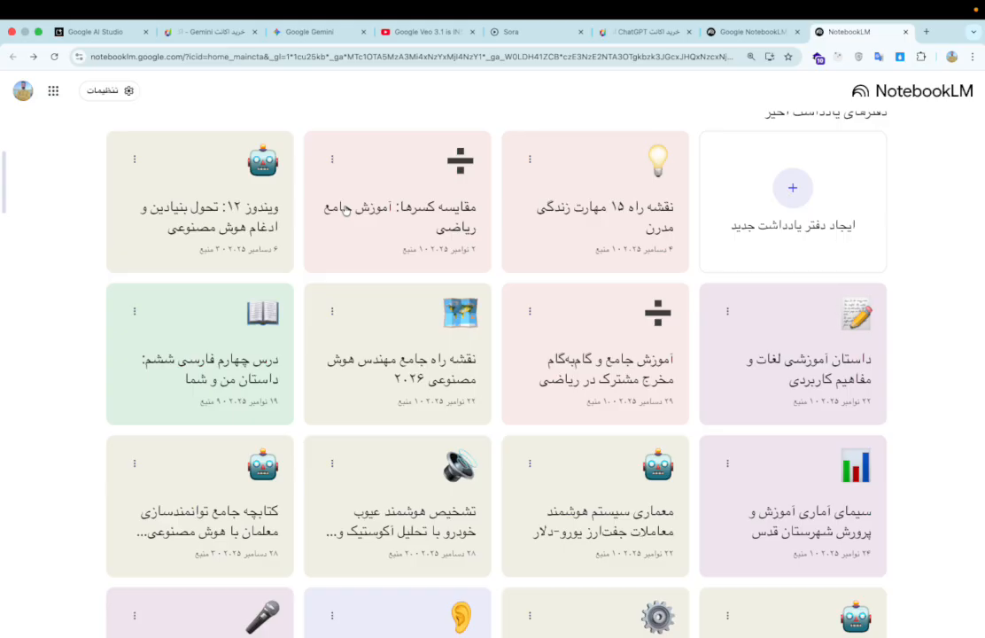
{"action": "scroll", "coordinate": [344, 211], "scroll_direction": "down", "scroll_amount": 15}
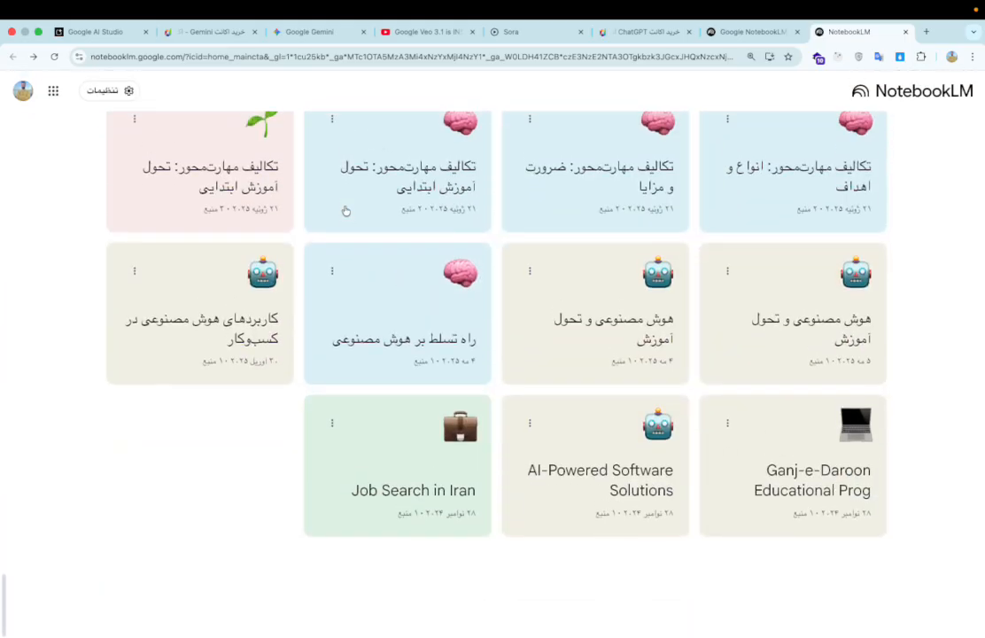
{"action": "scroll", "coordinate": [346, 211], "scroll_direction": "up", "scroll_amount": 20}
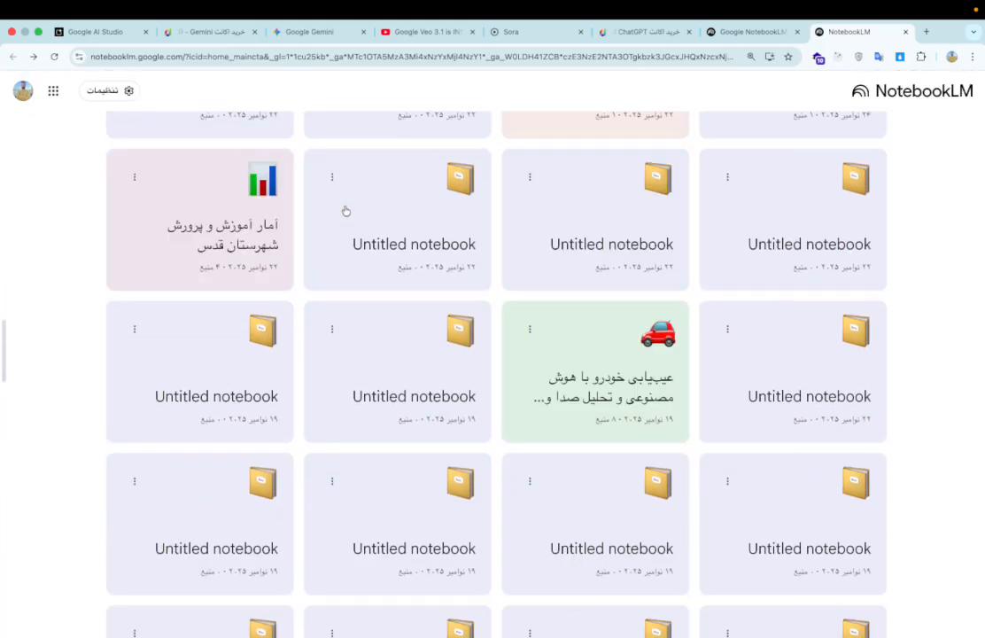
{"action": "scroll", "coordinate": [343, 210], "scroll_direction": "down", "scroll_amount": 4}
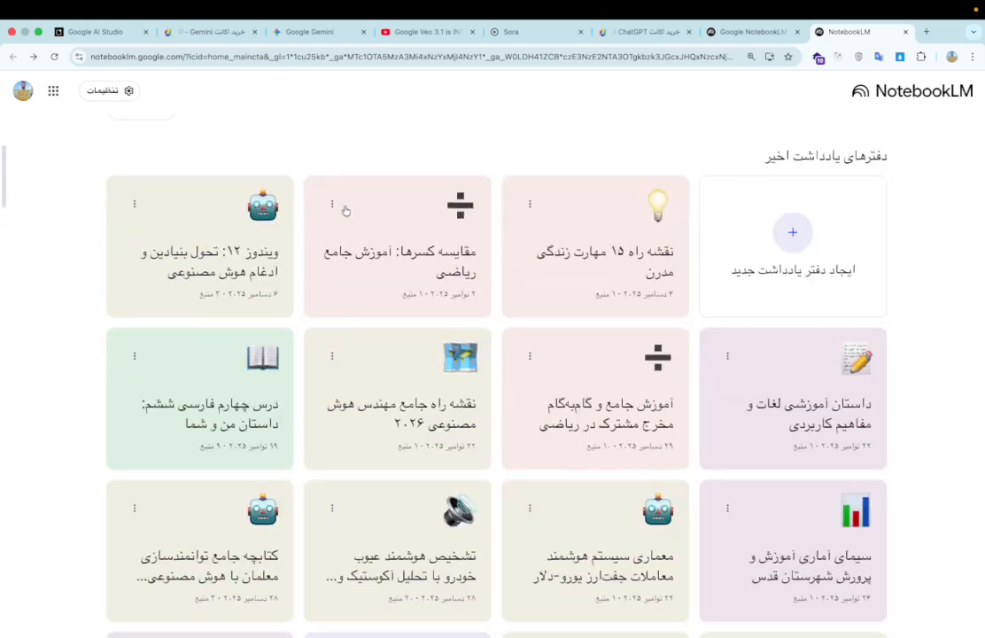
{"action": "scroll", "coordinate": [229, 310], "scroll_direction": "down", "scroll_amount": 2}
{"action": "scroll", "coordinate": [257, 403], "scroll_direction": "down", "scroll_amount": 7}
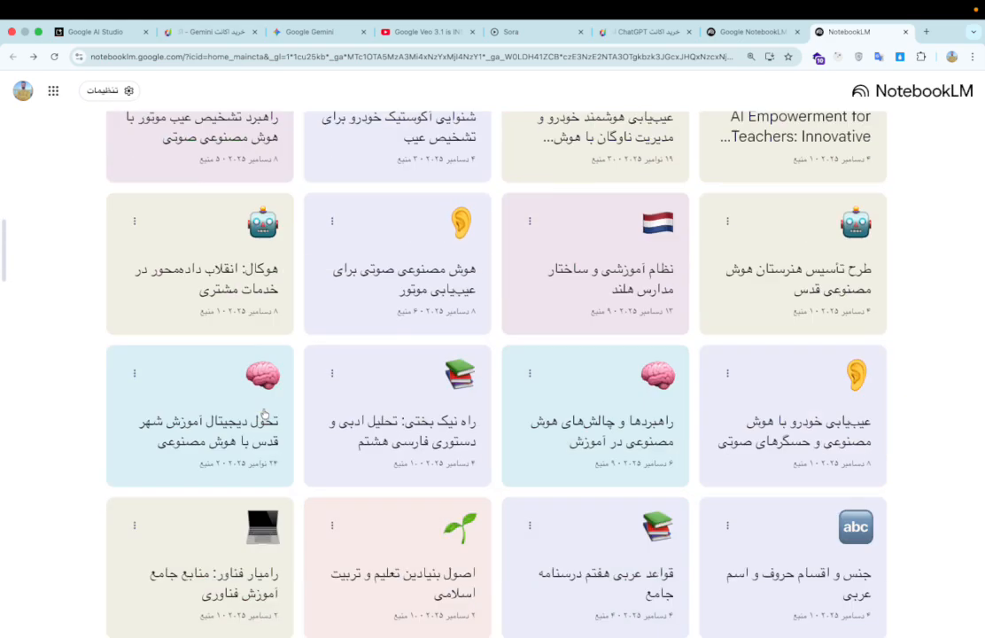
{"action": "scroll", "coordinate": [528, 479], "scroll_direction": "down", "scroll_amount": 5}
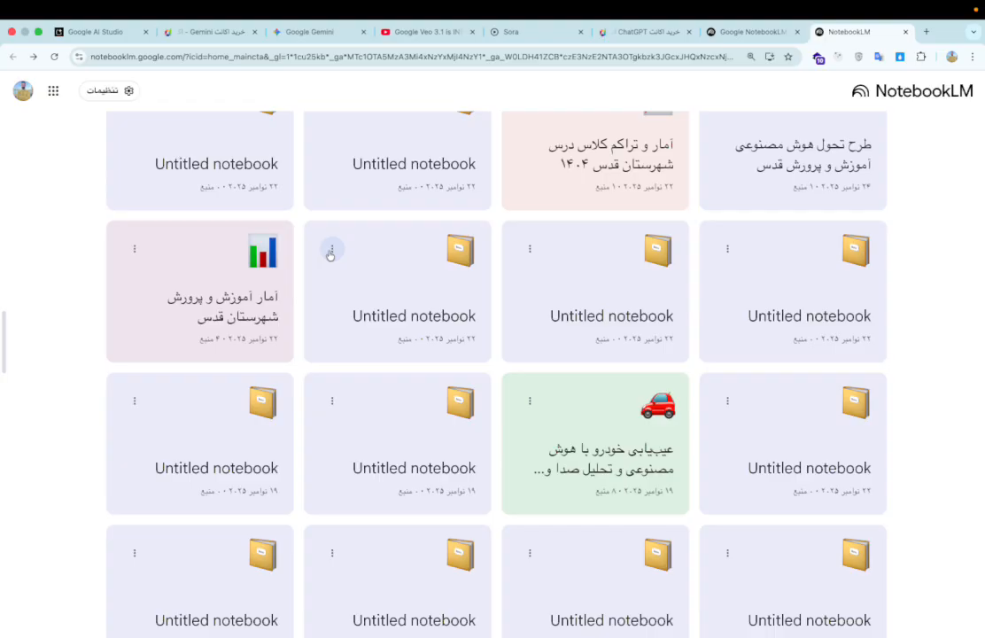
{"action": "scroll", "coordinate": [329, 254], "scroll_direction": "up", "scroll_amount": 15}
{"action": "scroll", "coordinate": [312, 452], "scroll_direction": "down", "scroll_amount": 6}
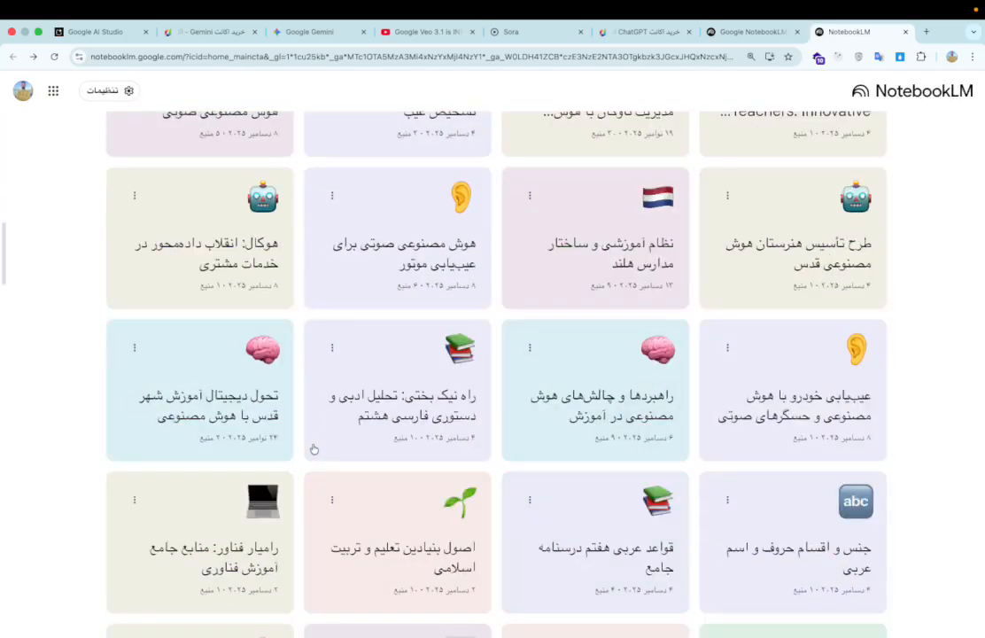
{"action": "scroll", "coordinate": [312, 450], "scroll_direction": "up", "scroll_amount": 8}
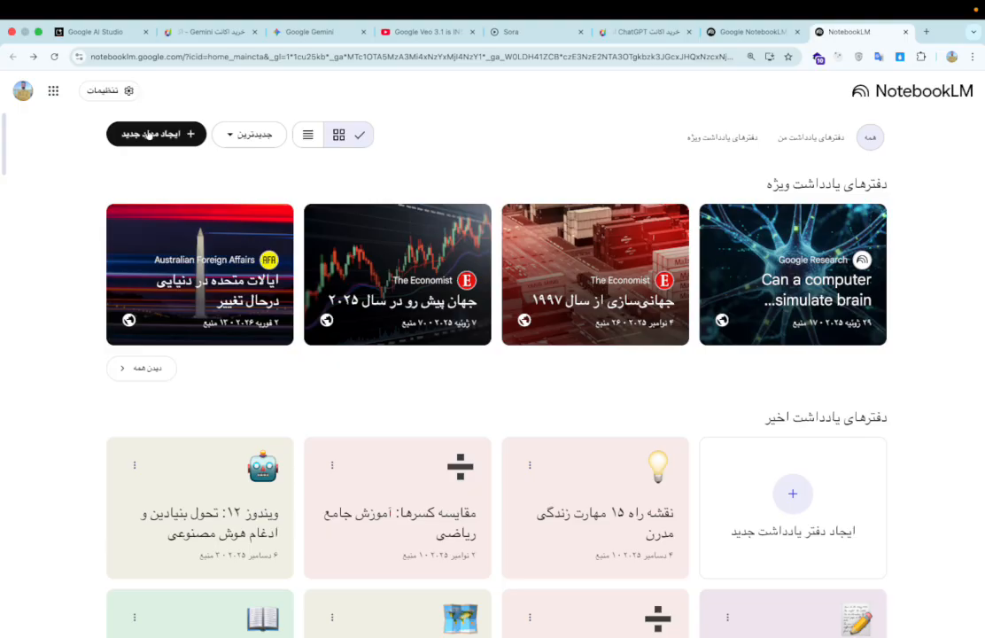
Step: Create a new notebook and examine its source options: web search, file upload, websites, Drive and copied text
{"action": "scroll", "coordinate": [149, 135], "scroll_direction": "up", "scroll_amount": 5}
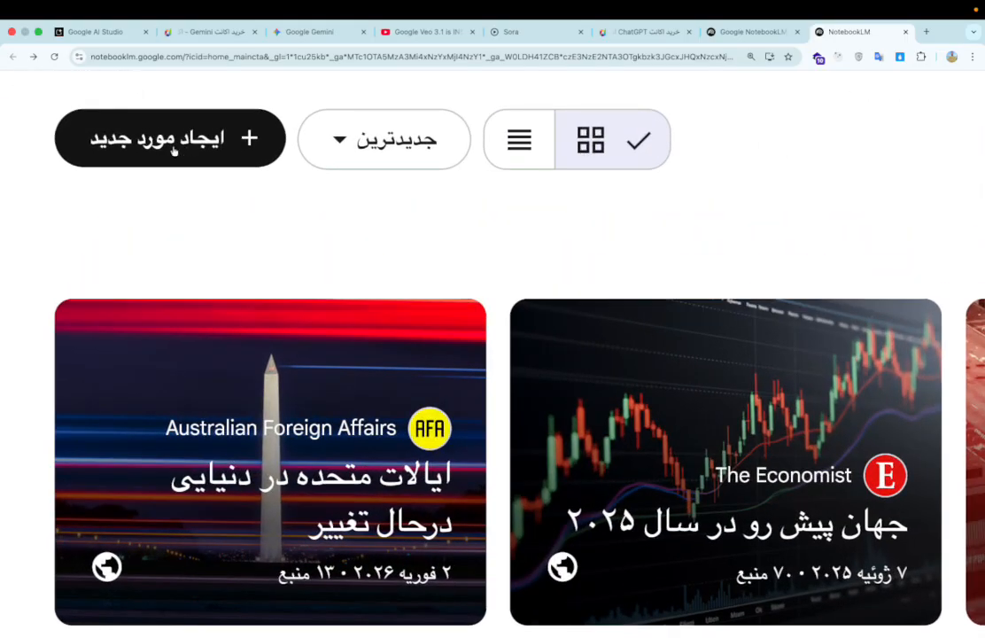
{"action": "left_click", "coordinate": [174, 150]}
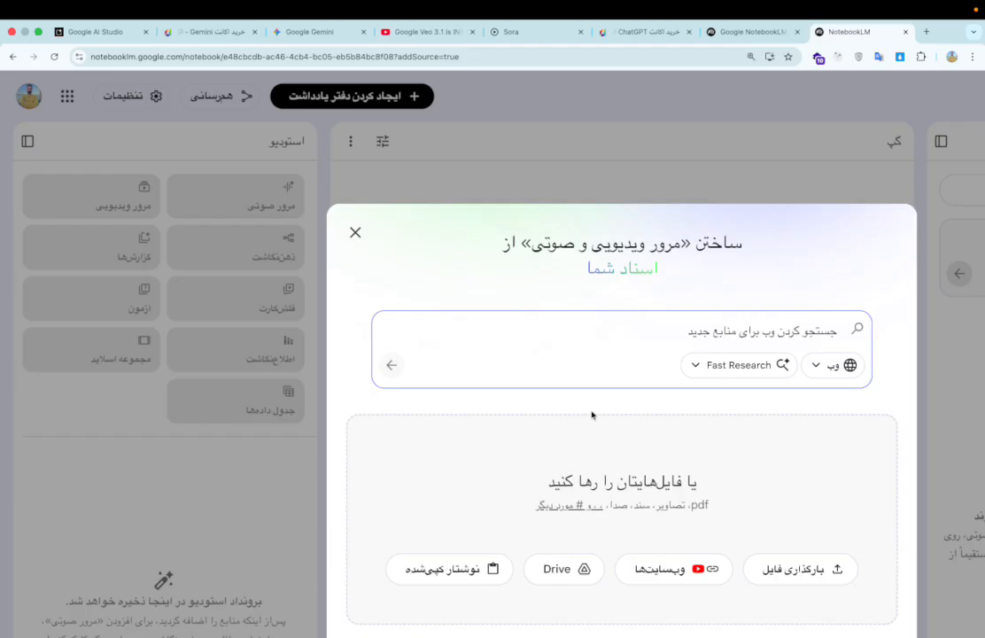
{"action": "scroll", "coordinate": [424, 264], "scroll_direction": "down", "scroll_amount": 2}
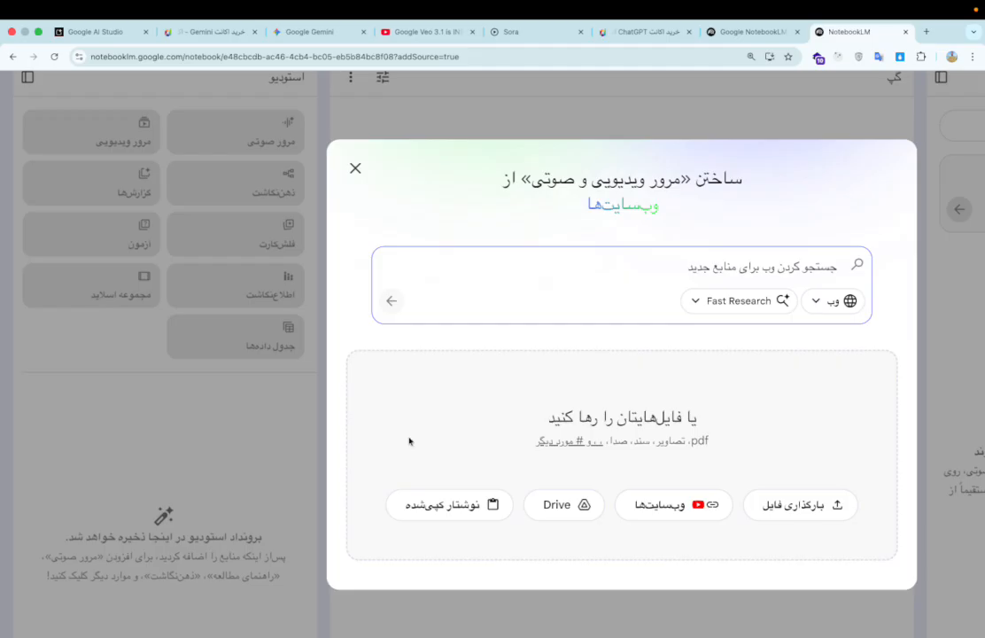
{"action": "scroll", "coordinate": [661, 331], "scroll_direction": "right", "scroll_amount": 2}
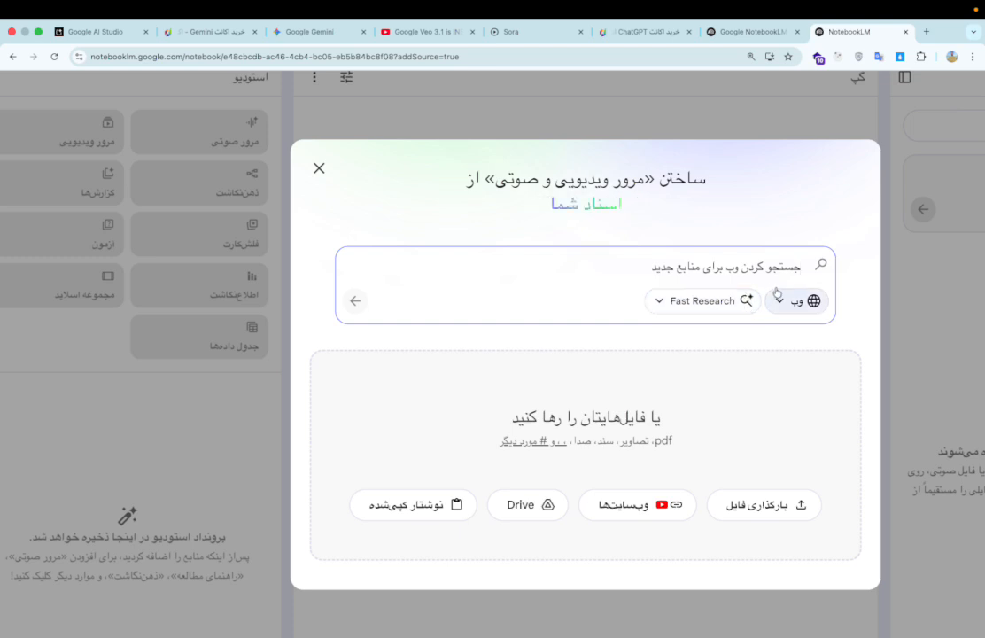
{"action": "scroll", "coordinate": [655, 401], "scroll_direction": "down", "scroll_amount": 1}
{"action": "scroll", "coordinate": [655, 401], "scroll_direction": "down", "scroll_amount": 2}
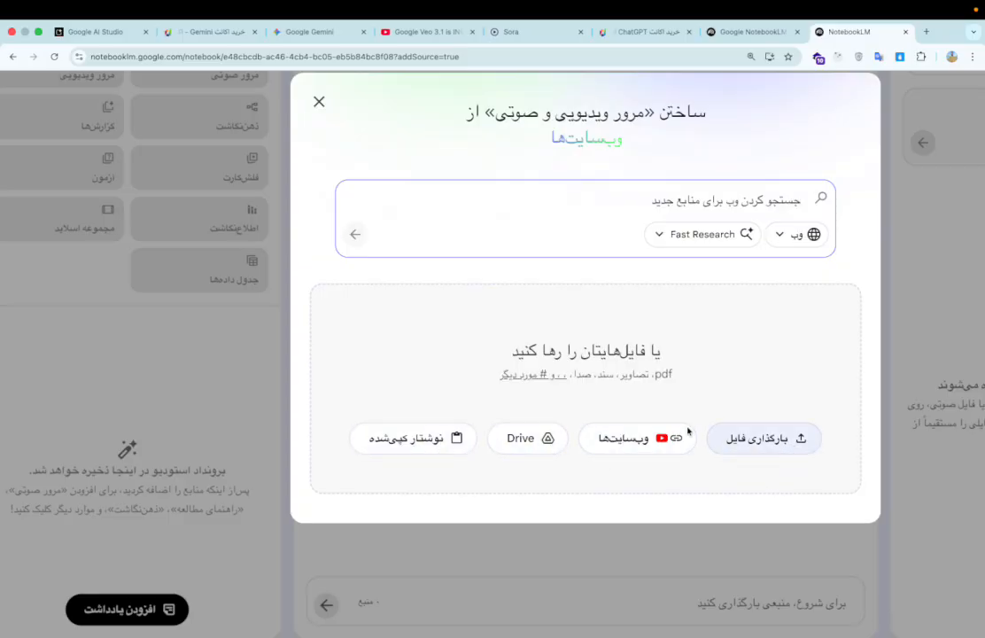
{"action": "mouse_move", "coordinate": [533, 382]}
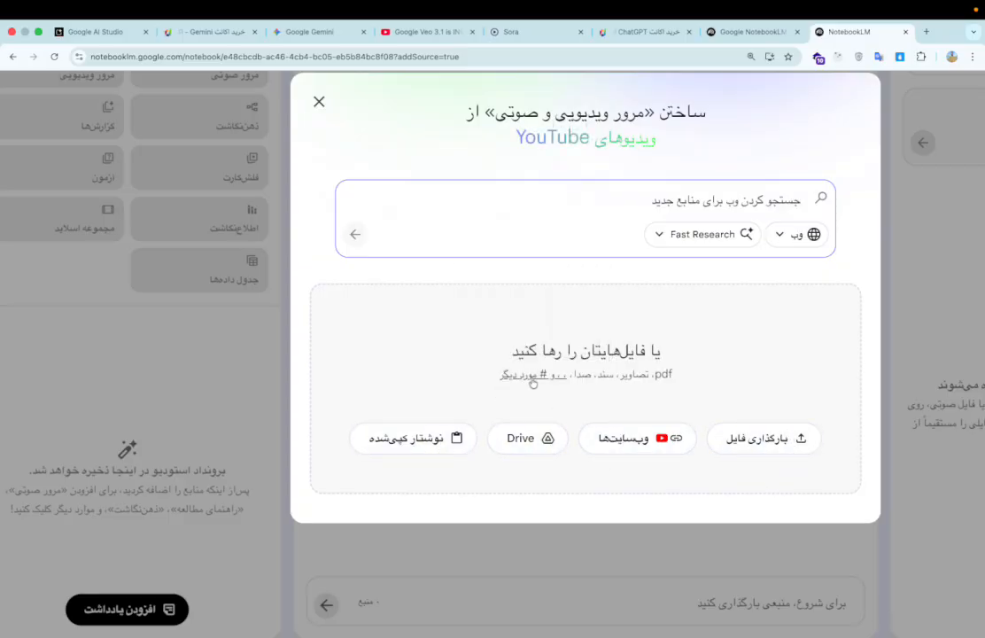
{"action": "scroll", "coordinate": [653, 402], "scroll_direction": "up", "scroll_amount": 5}
{"action": "scroll", "coordinate": [653, 402], "scroll_direction": "right", "scroll_amount": 2}
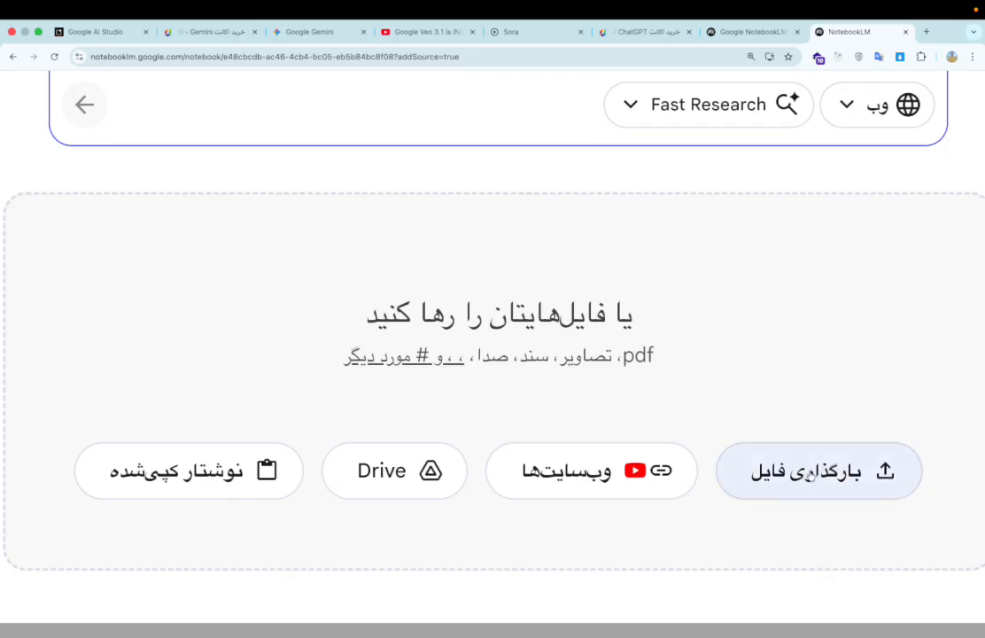
Step: Examine the list of supported upload file types, checking text and document formats such as pdf, txt, docx and csv
{"action": "scroll", "coordinate": [693, 423], "scroll_direction": "right", "scroll_amount": 2}
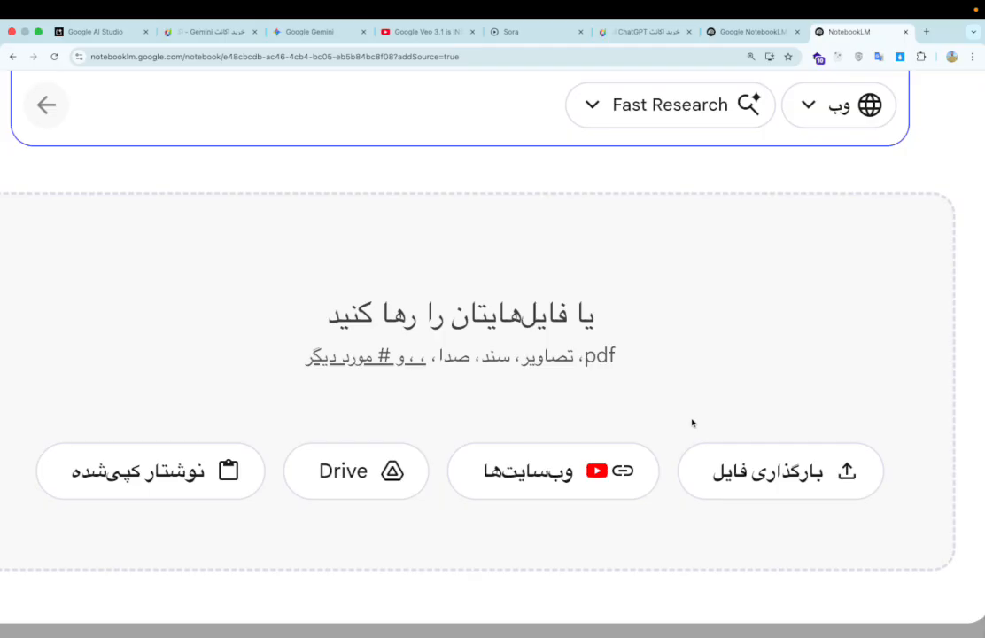
{"action": "mouse_move", "coordinate": [390, 371]}
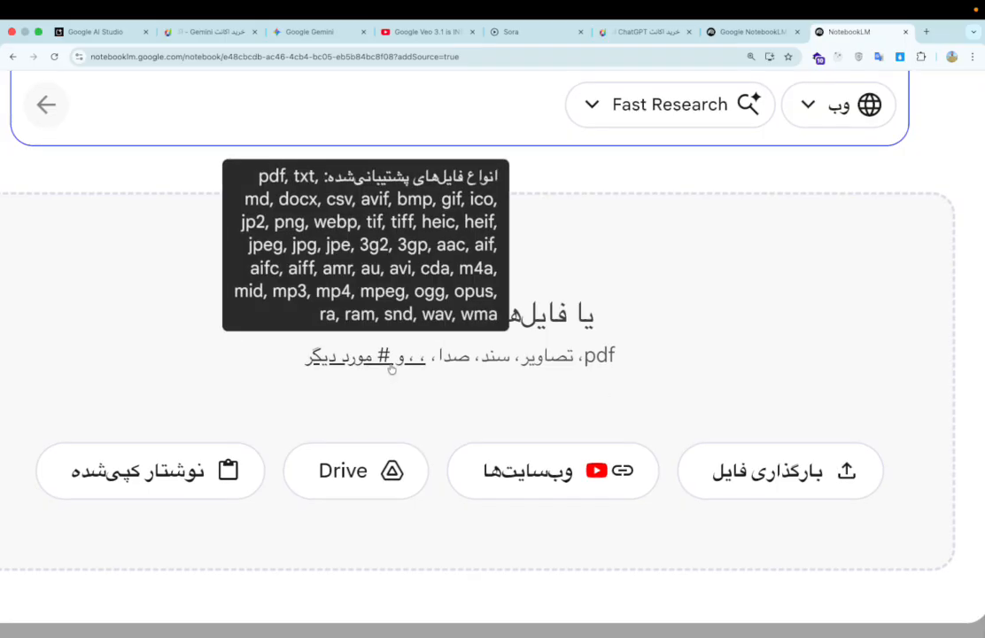
{"action": "scroll", "coordinate": [392, 369], "scroll_direction": "up", "scroll_amount": 5}
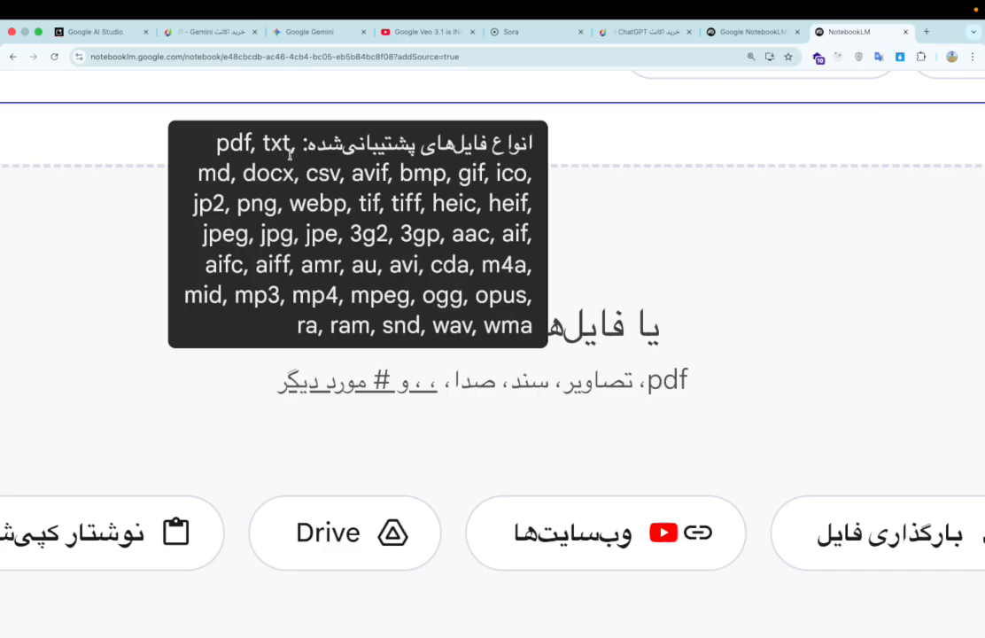
{"action": "double_click", "coordinate": [262, 143]}
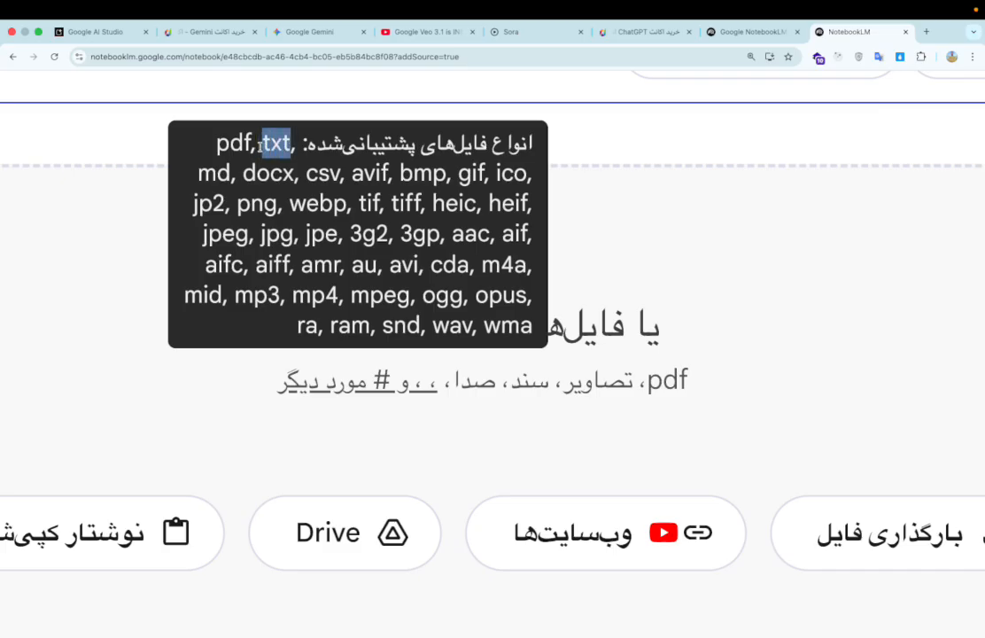
{"action": "double_click", "coordinate": [217, 143]}
{"action": "left_click_drag", "start_coordinate": [353, 174], "coordinate": [529, 174]}
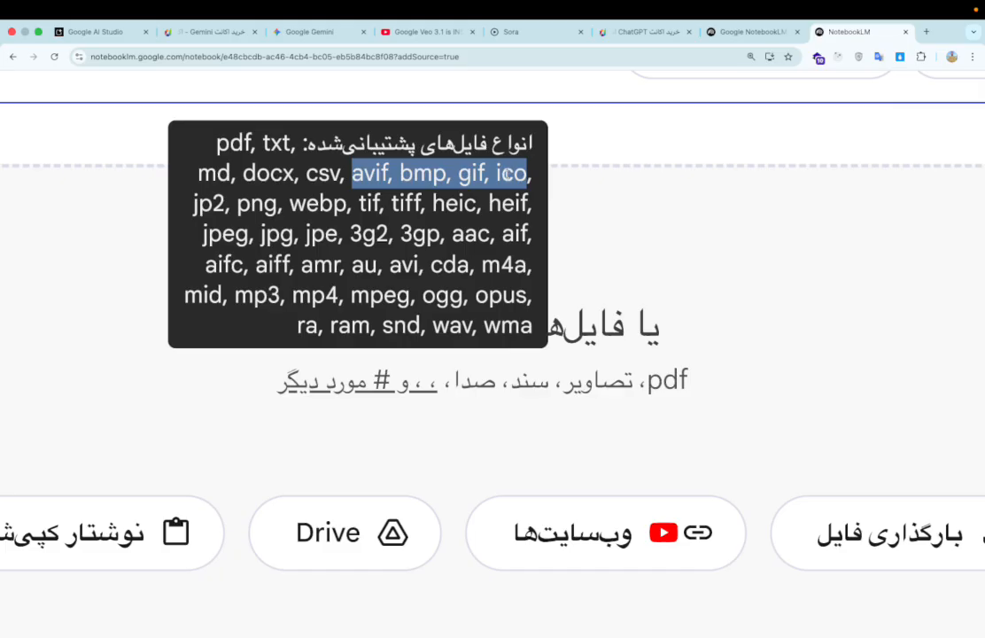
{"action": "left_click", "coordinate": [418, 180]}
{"action": "left_click_drag", "start_coordinate": [342, 174], "coordinate": [241, 173]}
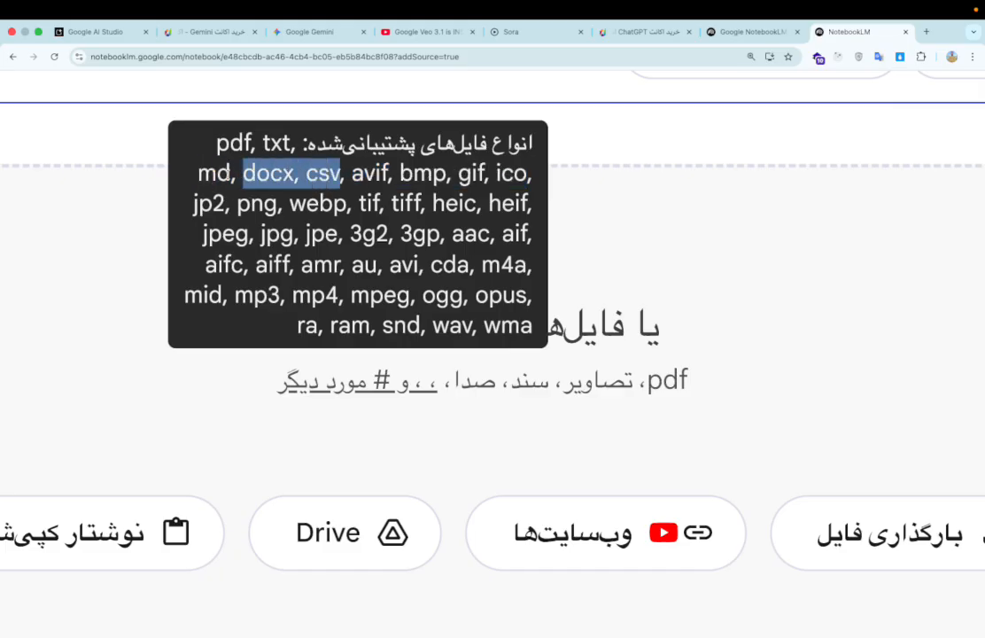
{"action": "left_click", "coordinate": [227, 174]}
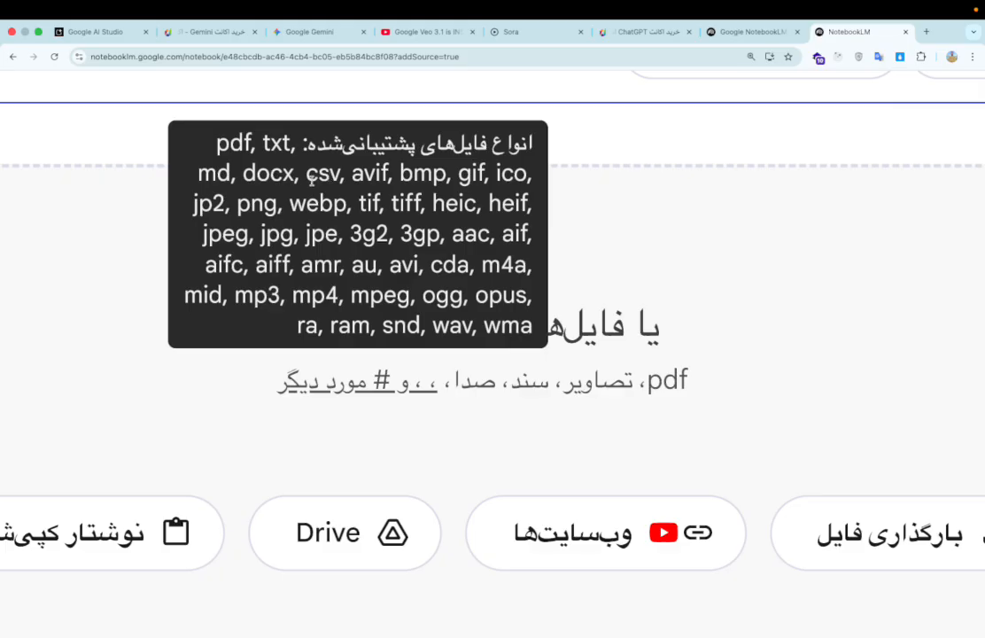
{"action": "double_click", "coordinate": [260, 174]}
{"action": "left_click", "coordinate": [345, 174]}
Step: Examine the image, audio and video formats in the supported file types, such as png, mp3, mp4 and wma
{"action": "left_click_drag", "start_coordinate": [351, 234], "coordinate": [440, 234]}
{"action": "left_click_drag", "start_coordinate": [193, 203], "coordinate": [526, 213]}
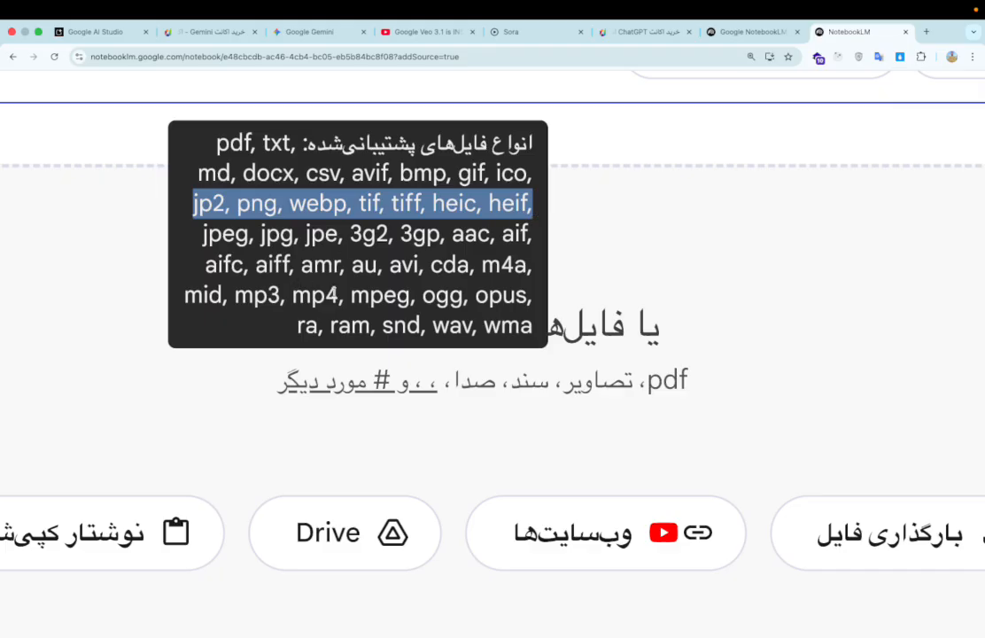
{"action": "double_click", "coordinate": [315, 294]}
{"action": "left_click_drag", "start_coordinate": [286, 293], "coordinate": [236, 295]}
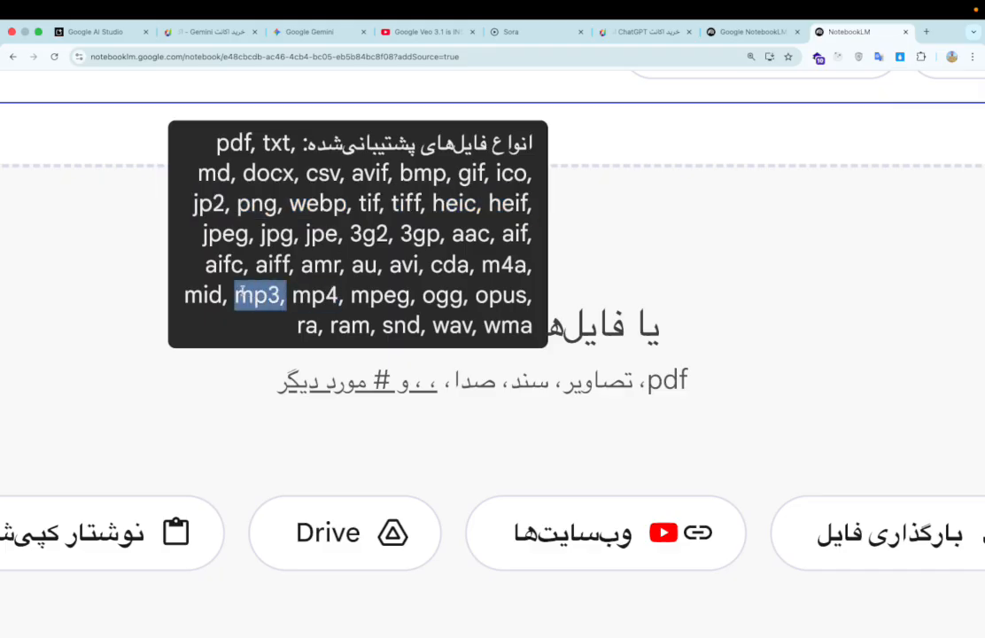
{"action": "left_click_drag", "start_coordinate": [533, 326], "coordinate": [424, 329]}
{"action": "left_click_drag", "start_coordinate": [295, 335], "coordinate": [536, 268]}
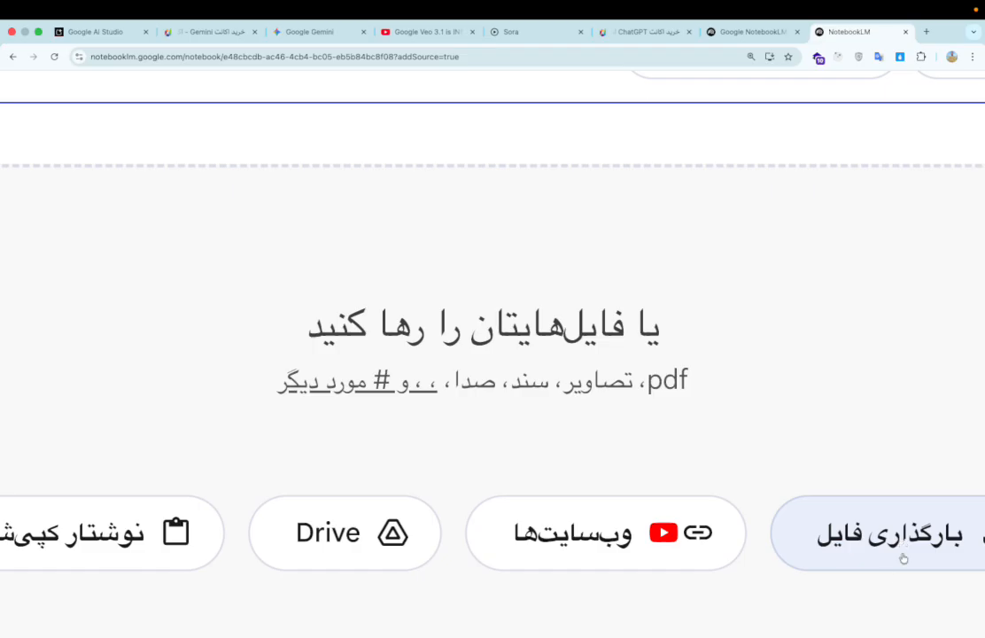
Step: Open the file picker for uploading a source, look over its folders and cancel without choosing a file
{"action": "scroll", "coordinate": [780, 523], "scroll_direction": "right", "scroll_amount": 3}
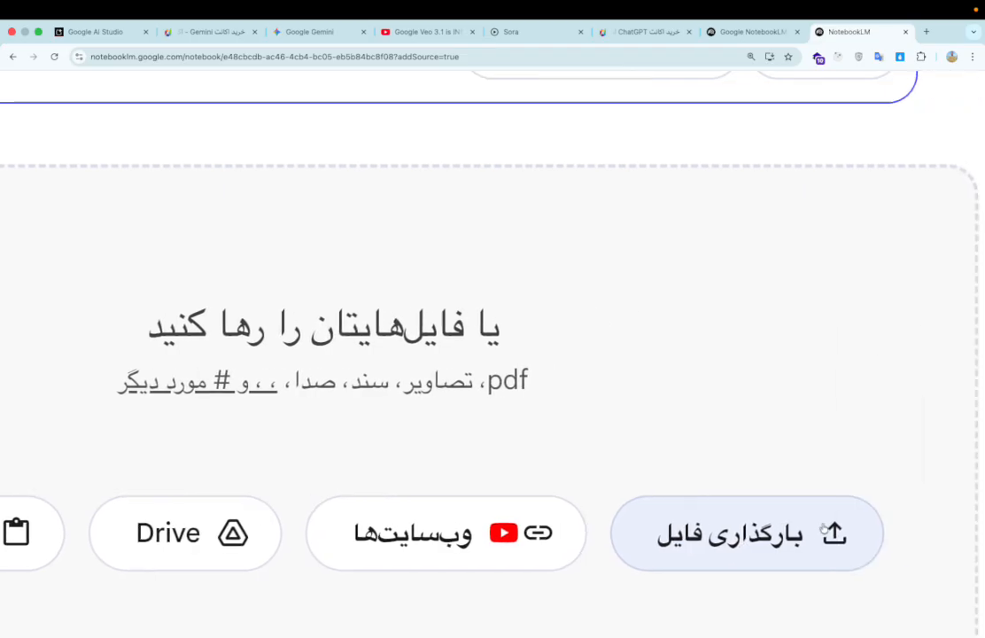
{"action": "left_click", "coordinate": [767, 530]}
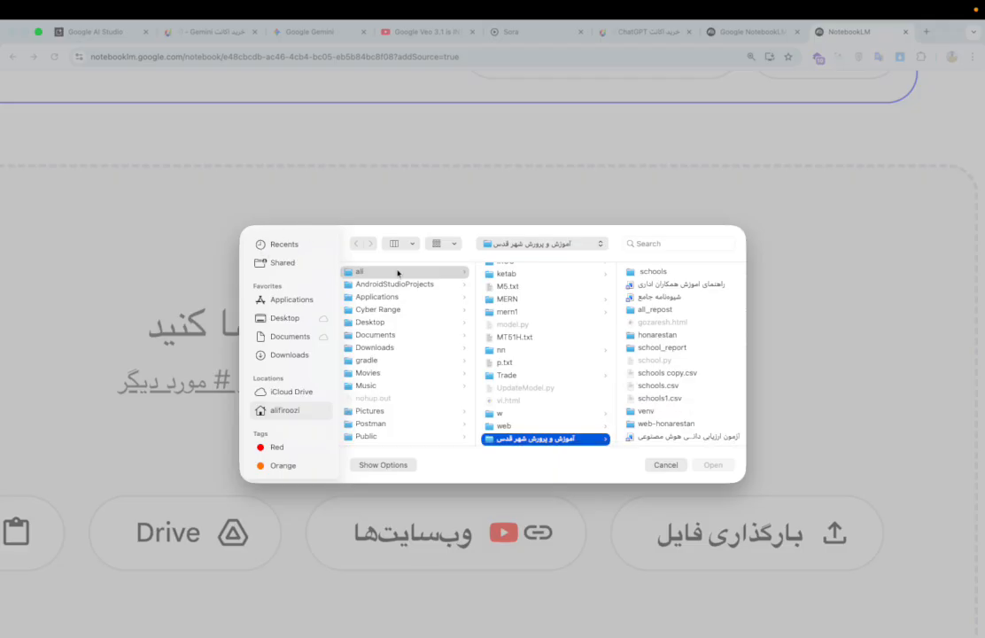
{"action": "left_click", "coordinate": [665, 465]}
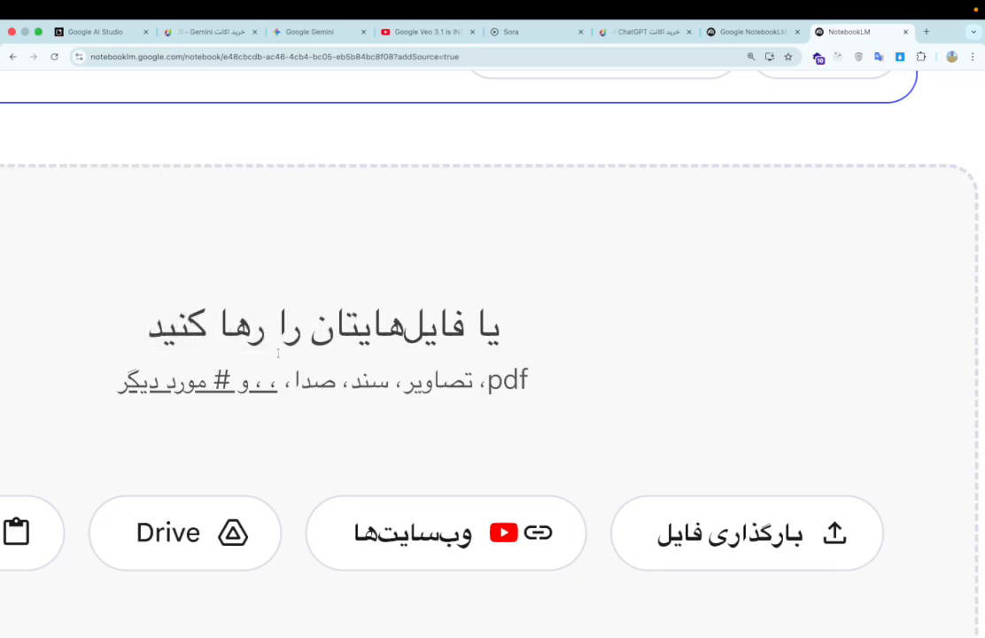
{"action": "mouse_move", "coordinate": [171, 381]}
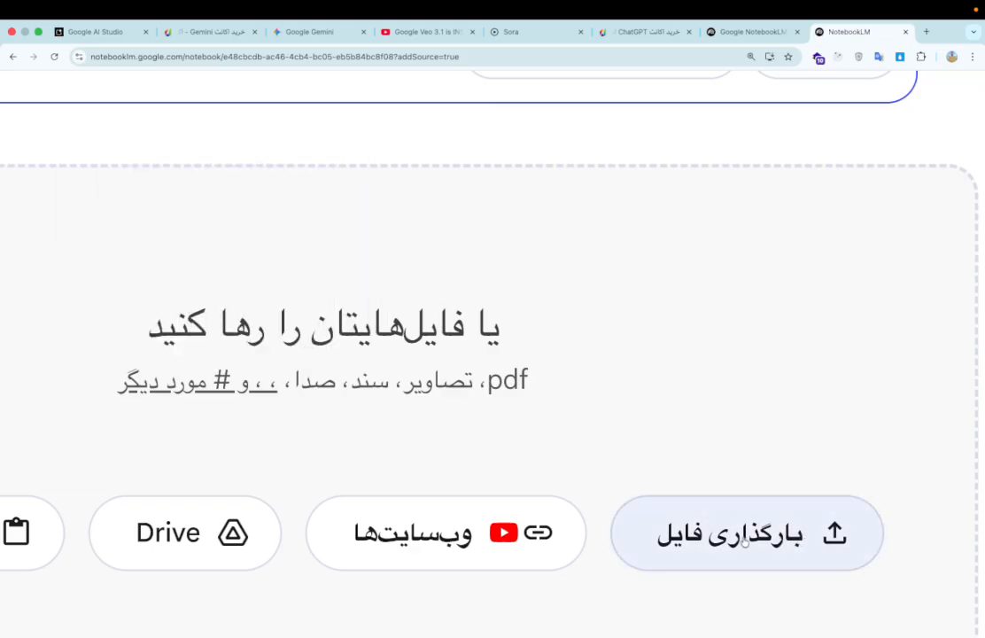
{"action": "scroll", "coordinate": [473, 401], "scroll_direction": "left", "scroll_amount": 3}
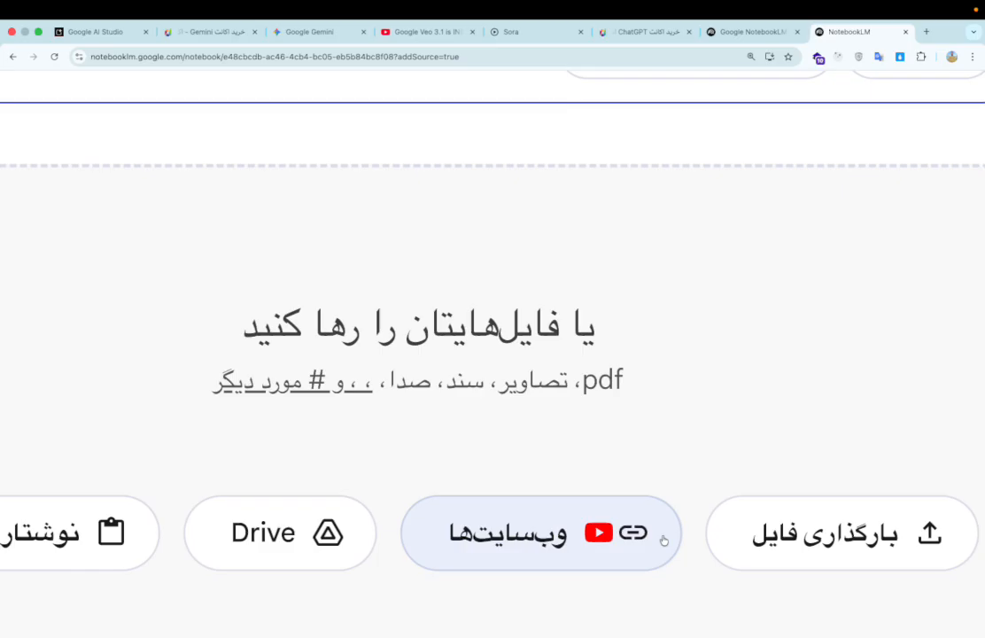
{"action": "left_click", "coordinate": [503, 550]}
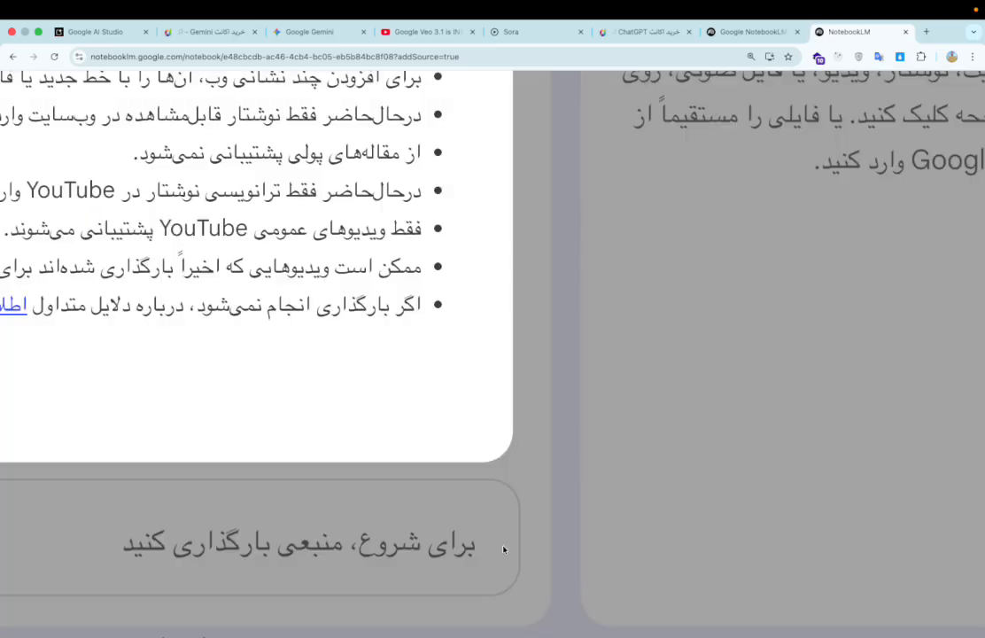
{"action": "left_click", "coordinate": [704, 485]}
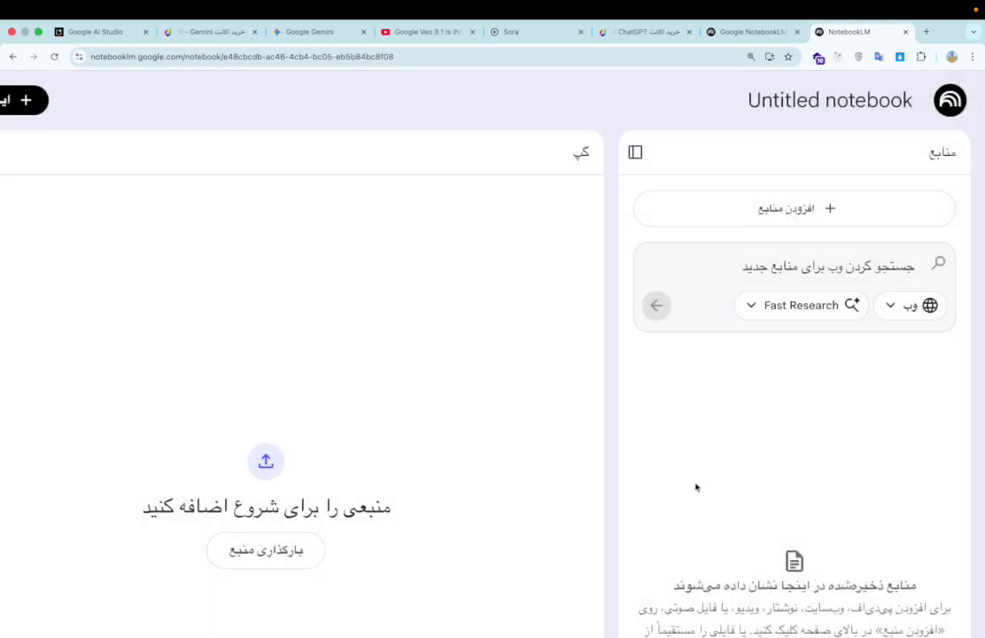
{"action": "scroll", "coordinate": [411, 453], "scroll_direction": "down", "scroll_amount": 5}
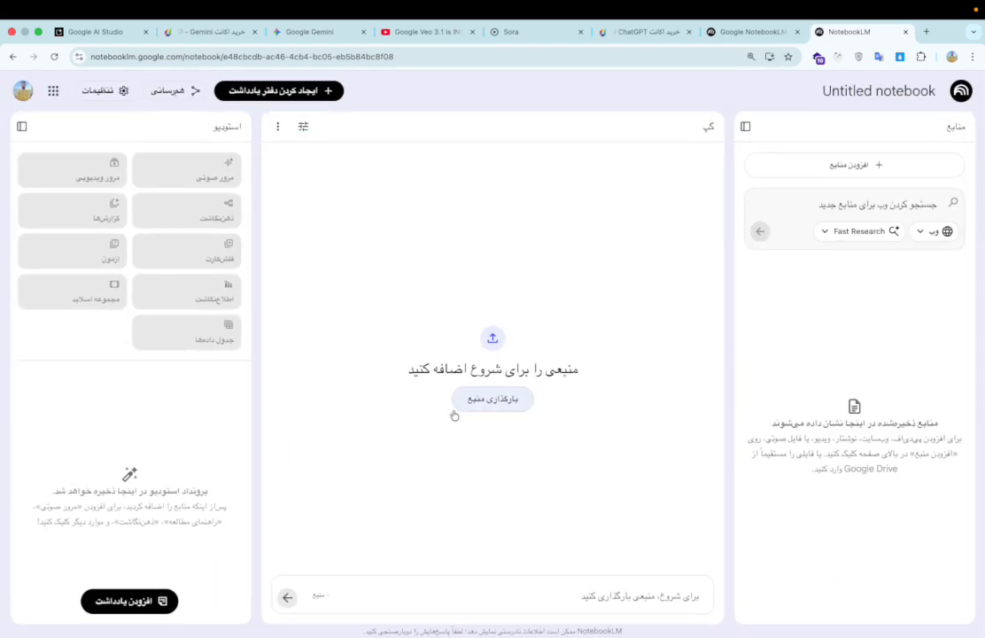
{"action": "scroll", "coordinate": [495, 384], "scroll_direction": "up", "scroll_amount": 5}
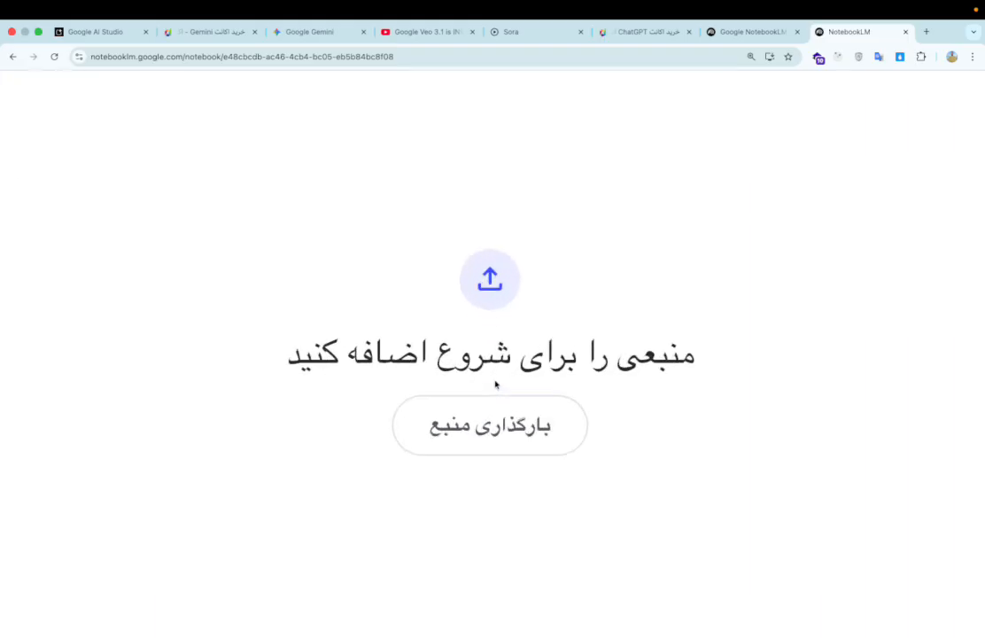
{"action": "scroll", "coordinate": [511, 387], "scroll_direction": "down", "scroll_amount": 2}
{"action": "scroll", "coordinate": [511, 387], "scroll_direction": "down", "scroll_amount": 3}
{"action": "left_click", "coordinate": [842, 167]}
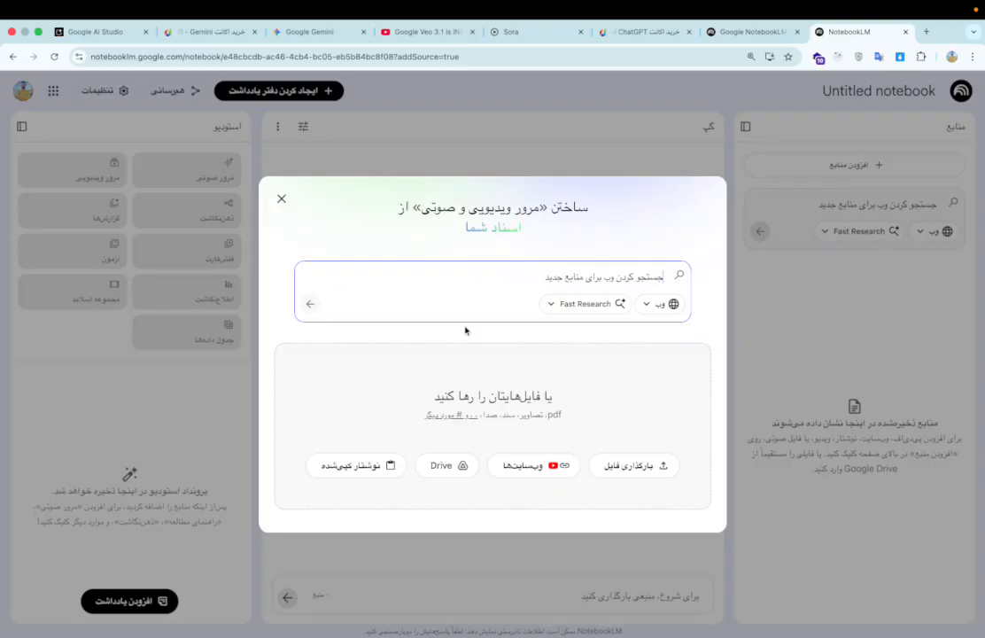
{"action": "left_click", "coordinate": [282, 198]}
Step: Reopen the source options from the empty chat area and examine the websites and YouTube option up close
{"action": "left_click", "coordinate": [497, 399]}
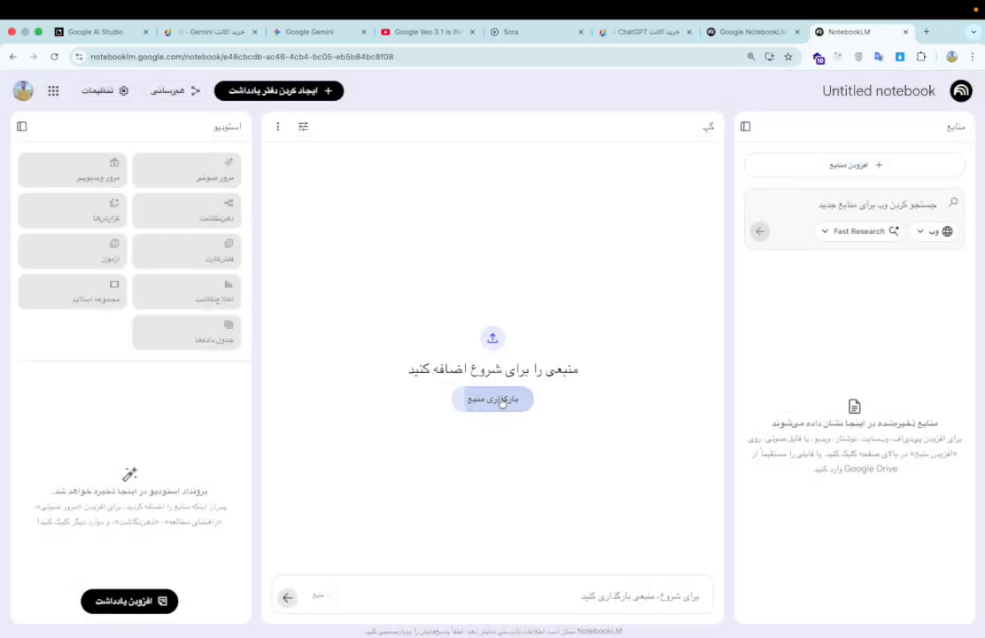
{"action": "scroll", "coordinate": [520, 443], "scroll_direction": "up", "scroll_amount": 5}
{"action": "scroll", "coordinate": [594, 532], "scroll_direction": "down", "scroll_amount": 2}
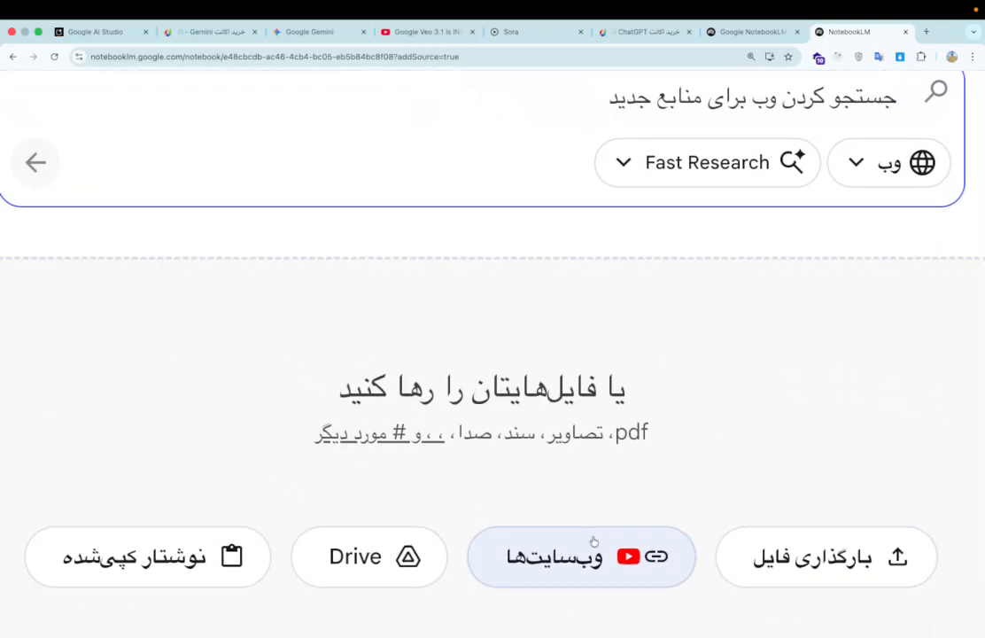
{"action": "scroll", "coordinate": [665, 485], "scroll_direction": "up", "scroll_amount": 3}
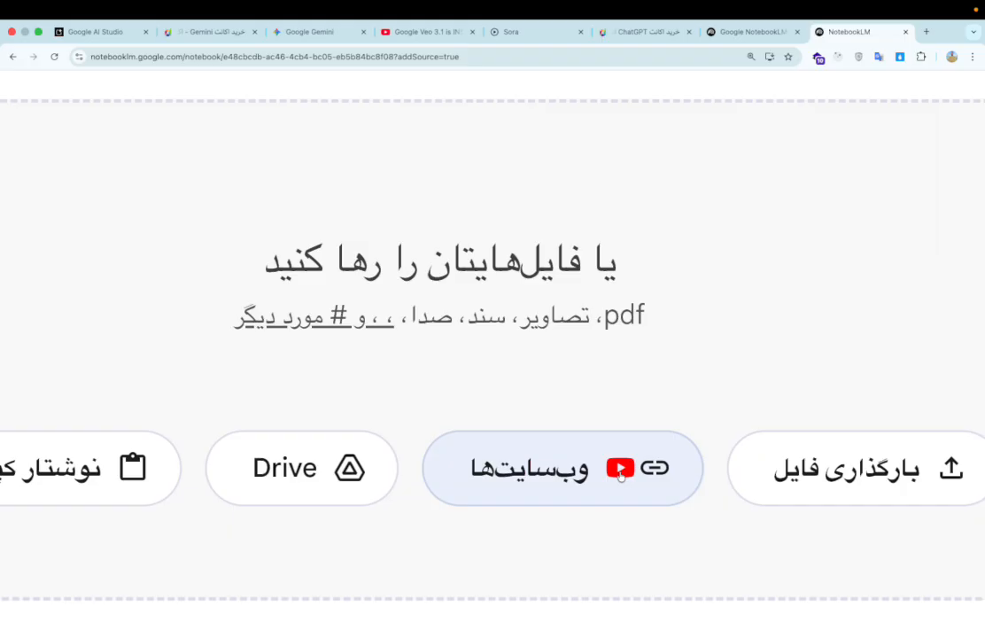
Step: Switch to YouTube, return to its home feed and copy the share link of the Nasib2Fun video about Drifter Star
{"action": "left_click", "coordinate": [401, 33]}
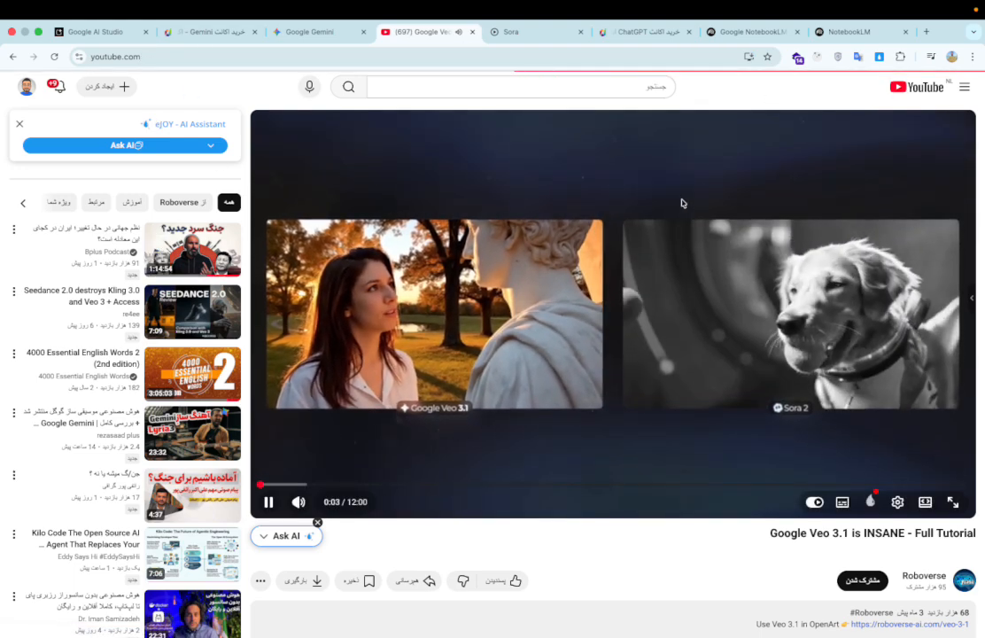
{"action": "key", "text": "alt+Left"}
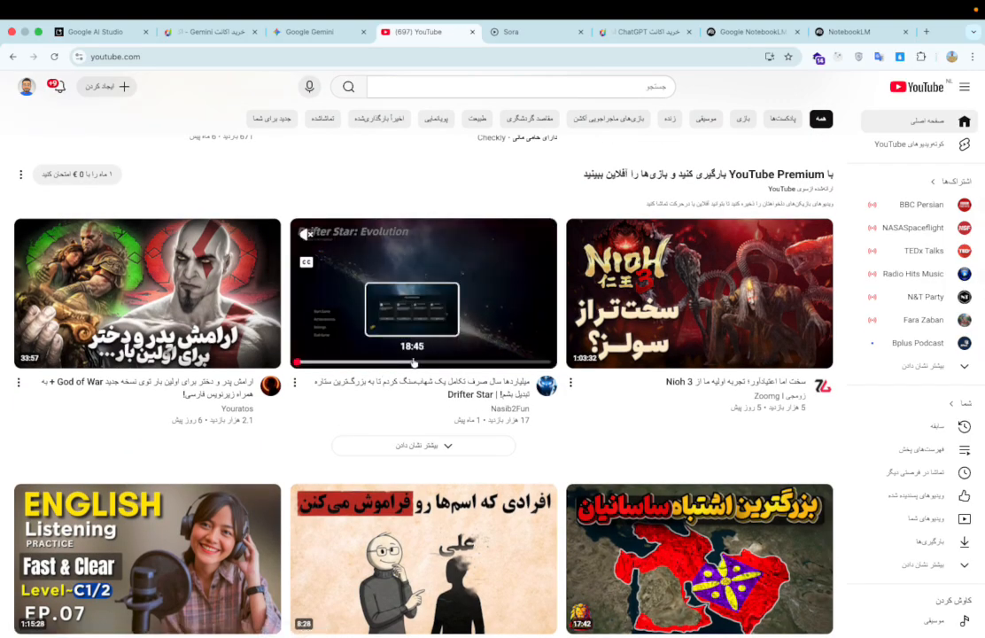
{"action": "scroll", "coordinate": [413, 362], "scroll_direction": "up", "scroll_amount": 1}
{"action": "scroll", "coordinate": [411, 362], "scroll_direction": "up", "scroll_amount": 5}
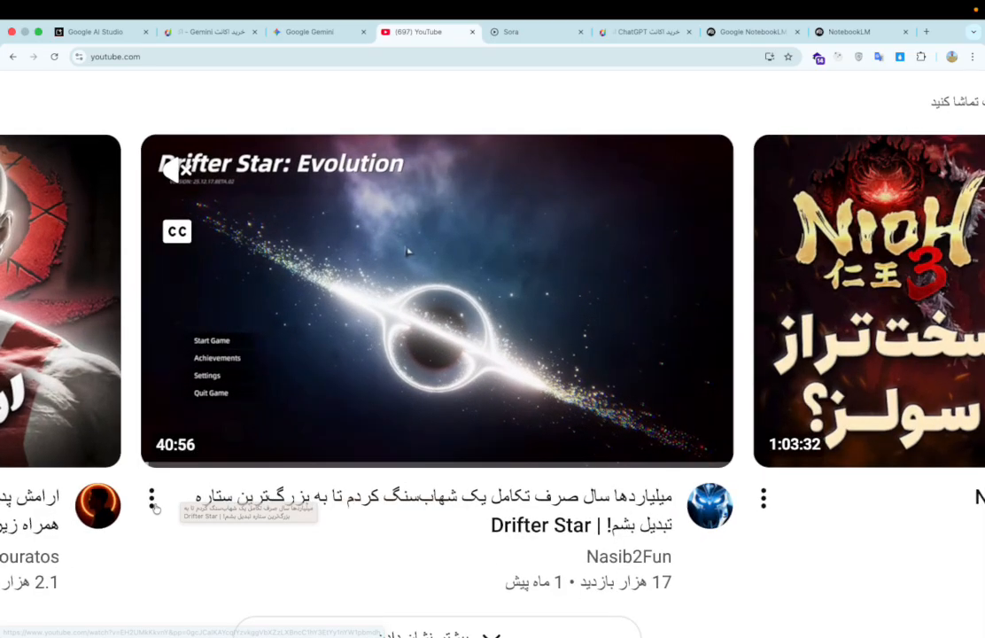
{"action": "scroll", "coordinate": [161, 462], "scroll_direction": "down", "scroll_amount": 1}
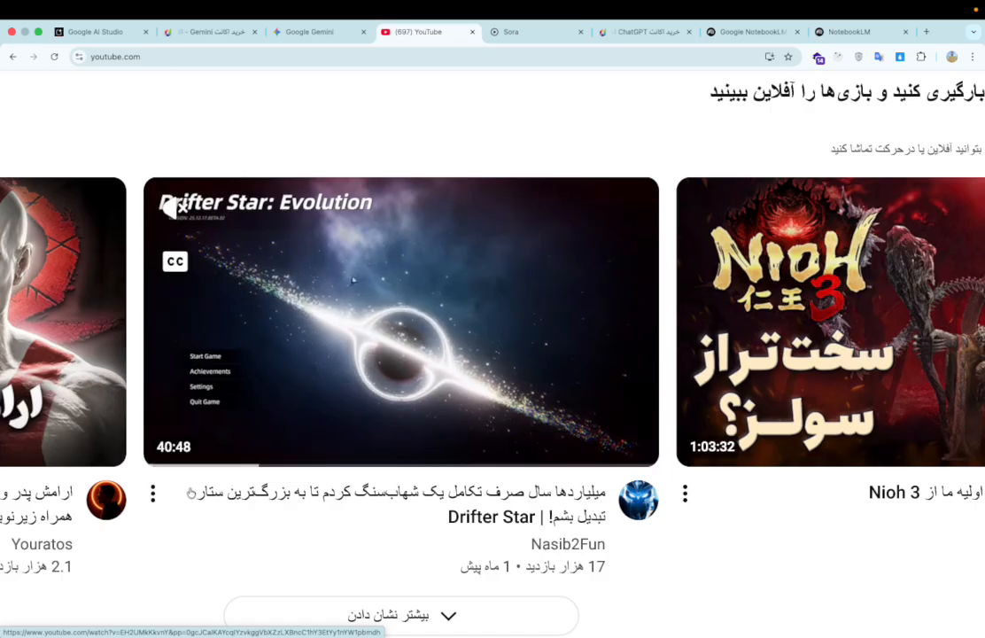
{"action": "left_click", "coordinate": [152, 492]}
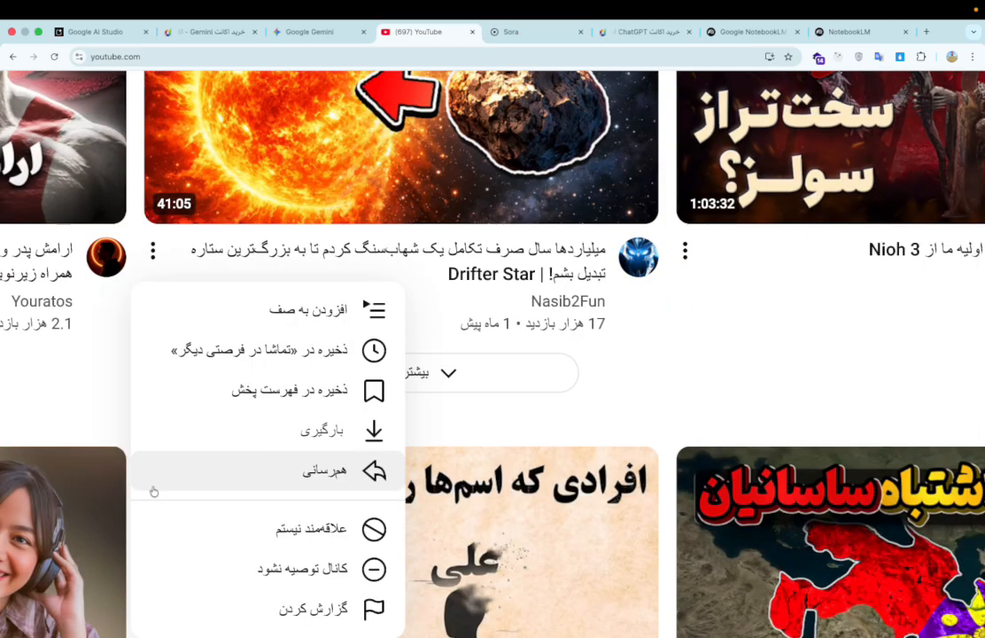
{"action": "left_click", "coordinate": [328, 483]}
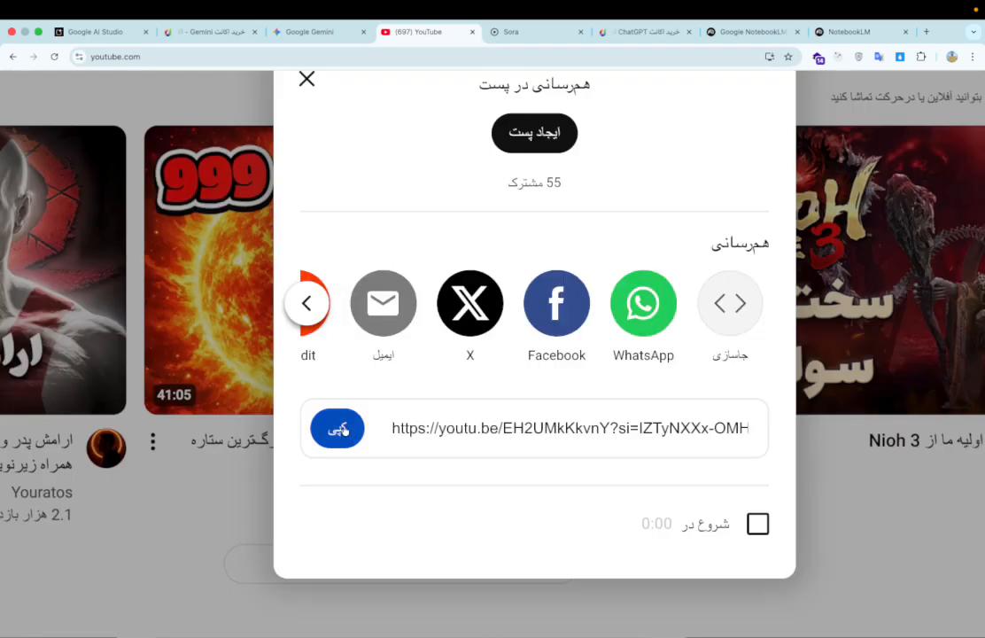
{"action": "left_click", "coordinate": [337, 429]}
{"action": "left_click", "coordinate": [336, 430]}
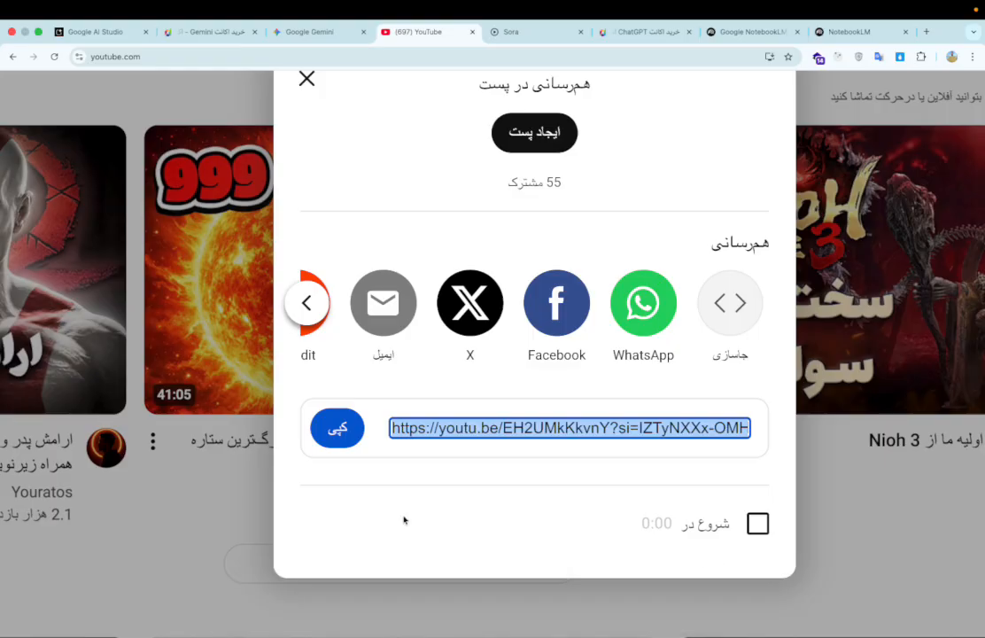
Step: Open the Drifter Star video's page, select its full web address and return to the YouTube home feed
{"action": "left_click", "coordinate": [232, 515]}
{"action": "left_click", "coordinate": [319, 288]}
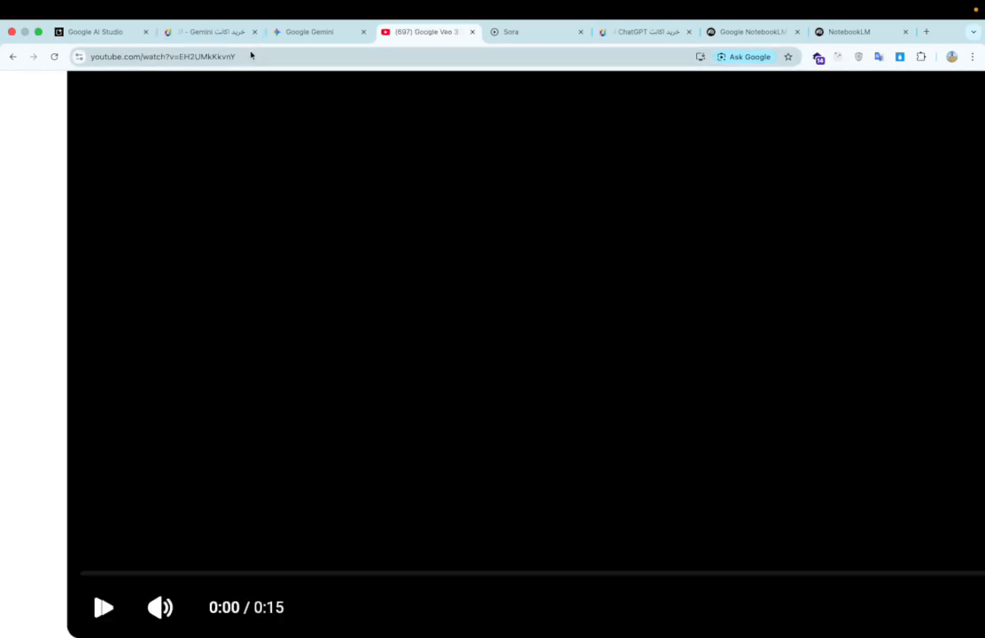
{"action": "left_click", "coordinate": [251, 55]}
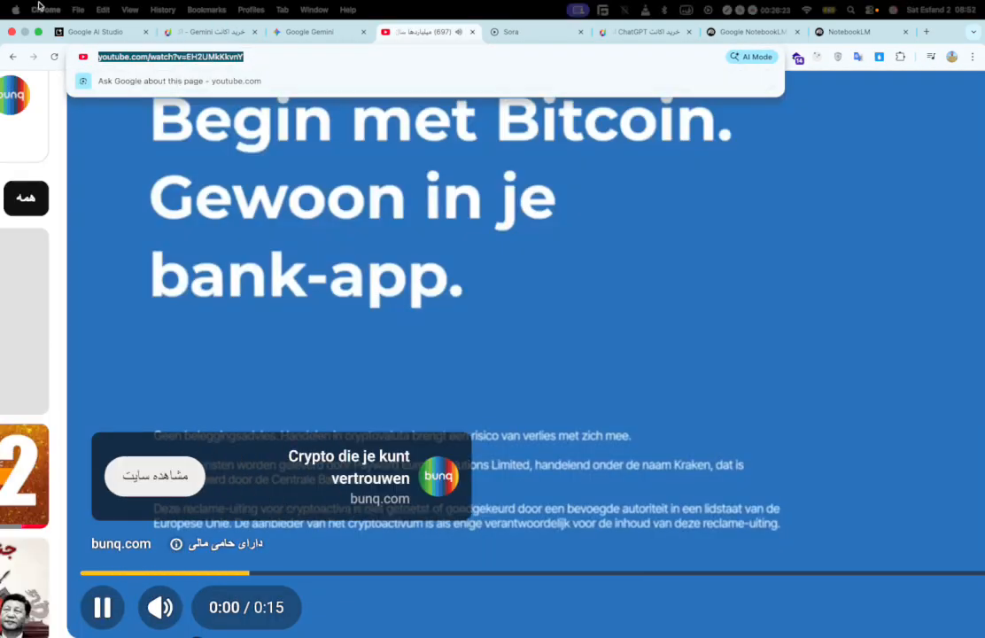
{"action": "left_click", "coordinate": [13, 57]}
{"action": "scroll", "coordinate": [408, 320], "scroll_direction": "down", "scroll_amount": 4}
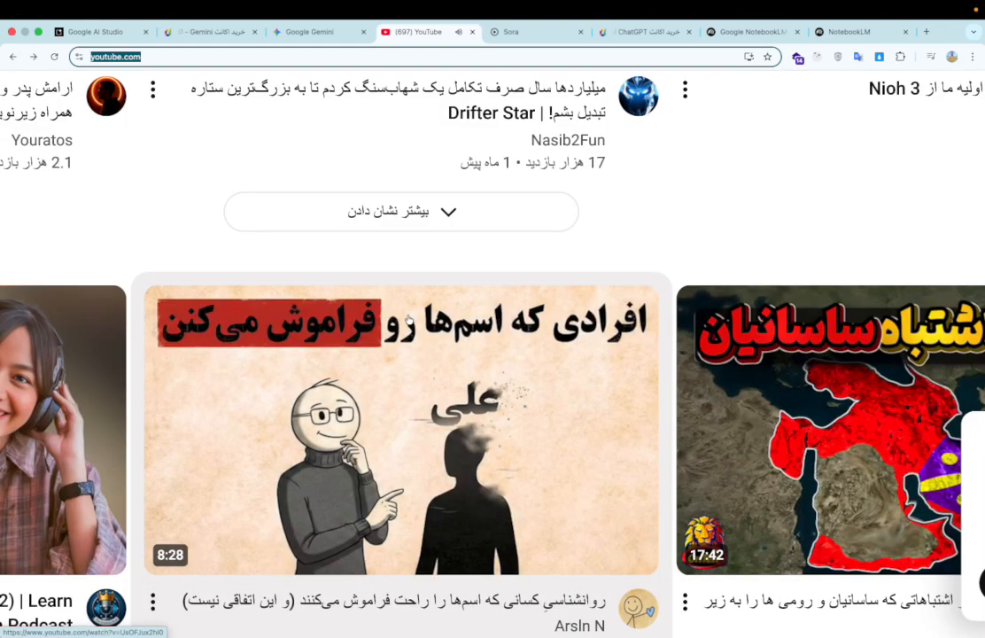
Step: Switch to NotebookLM, open the websites and YouTube source option and paste the copied Drifter Star video link, followed by a line break
{"action": "left_click", "coordinate": [850, 32]}
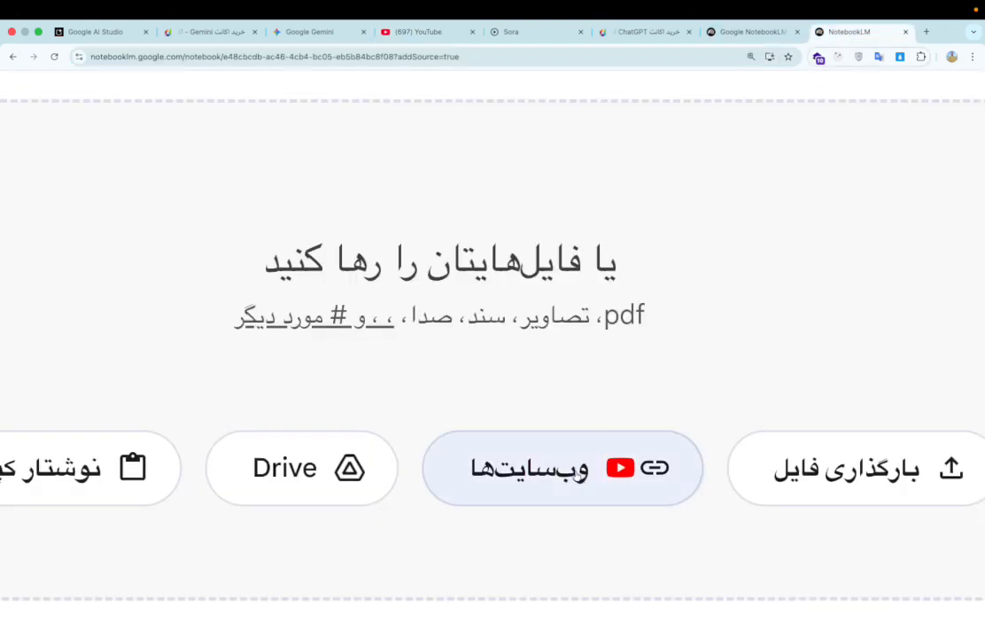
{"action": "left_click", "coordinate": [555, 467]}
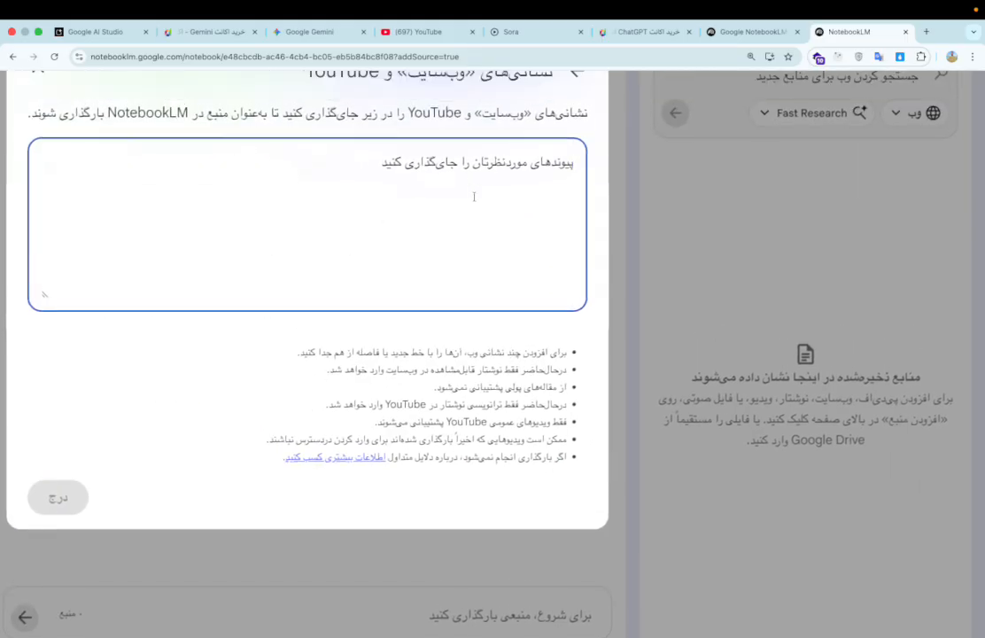
{"action": "right_click", "coordinate": [473, 173]}
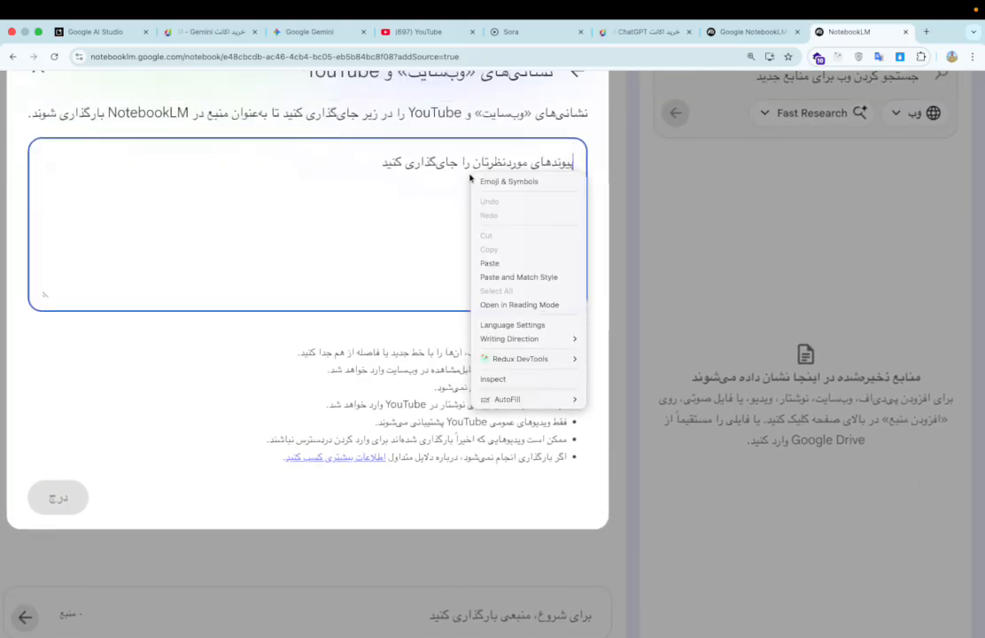
{"action": "left_click", "coordinate": [490, 264]}
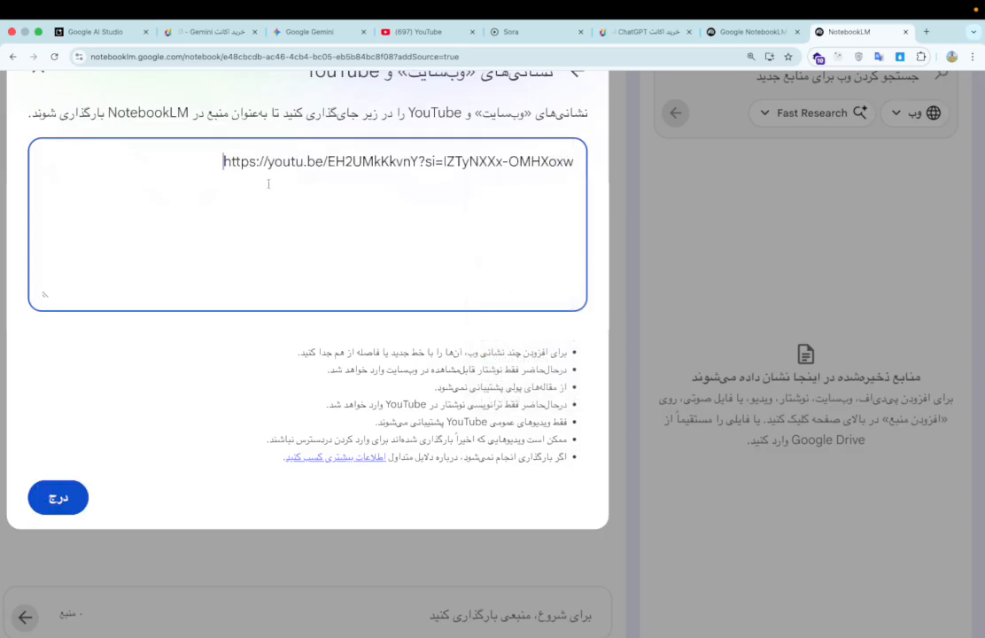
{"action": "key", "text": "Return"}
Step: Switch back to YouTube and look over the Drifter Star video in the home feed
{"action": "left_click", "coordinate": [417, 31]}
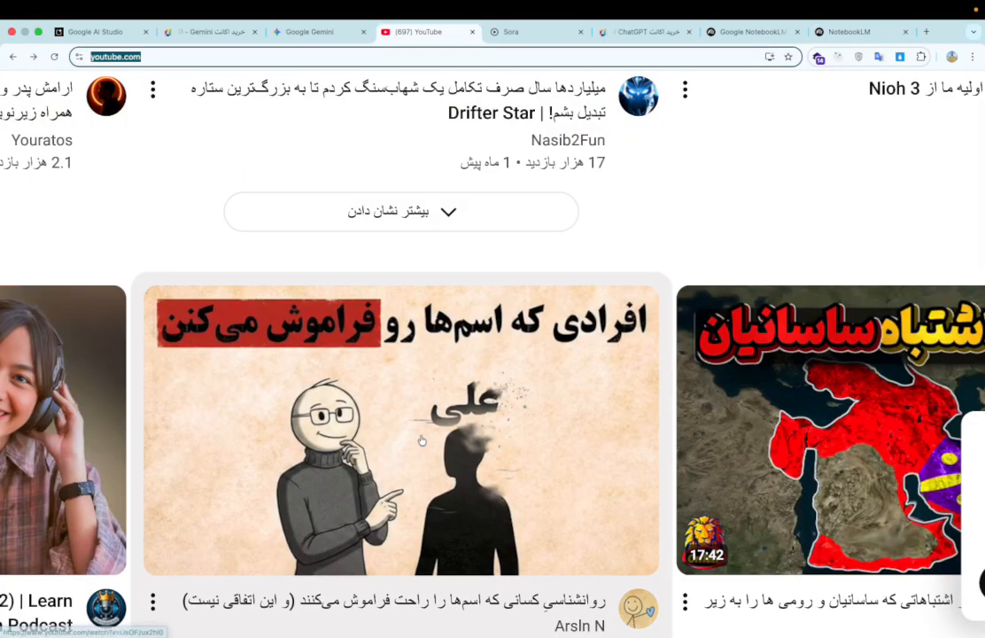
{"action": "scroll", "coordinate": [429, 432], "scroll_direction": "up", "scroll_amount": 3}
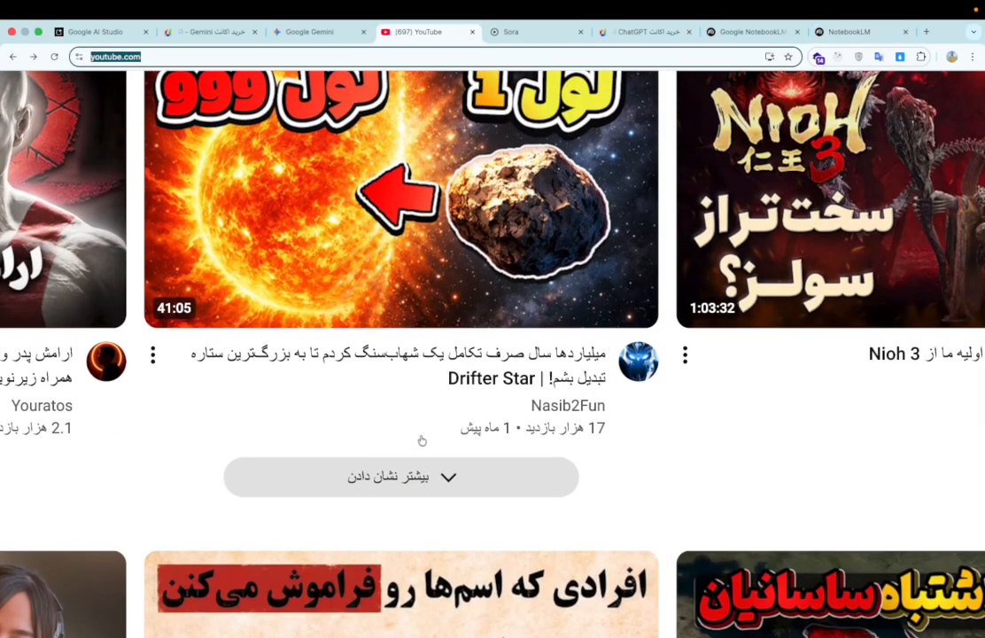
{"action": "scroll", "coordinate": [422, 440], "scroll_direction": "up", "scroll_amount": 2}
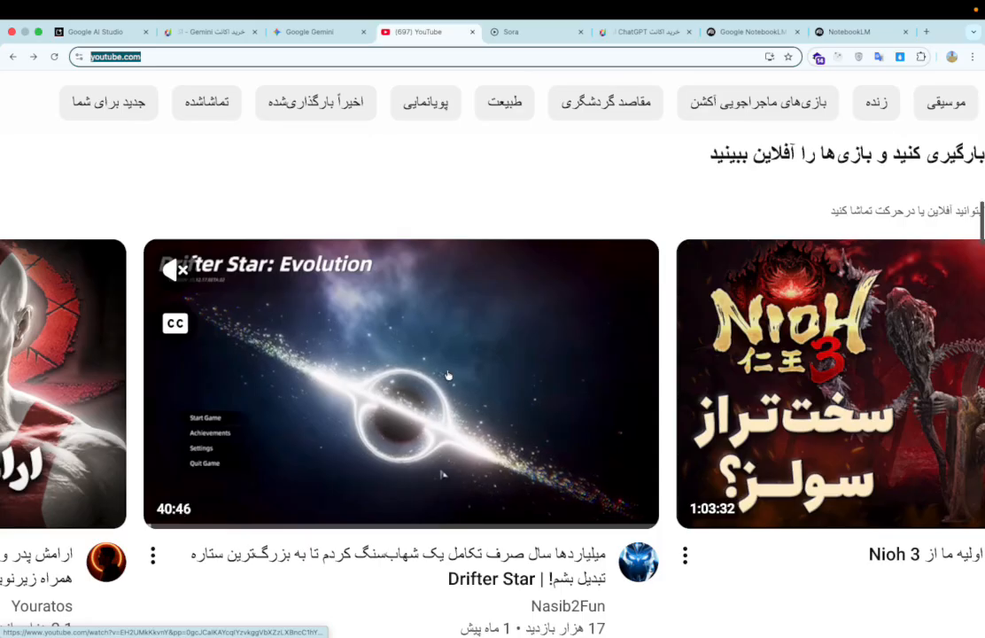
{"action": "scroll", "coordinate": [448, 375], "scroll_direction": "down", "scroll_amount": 1}
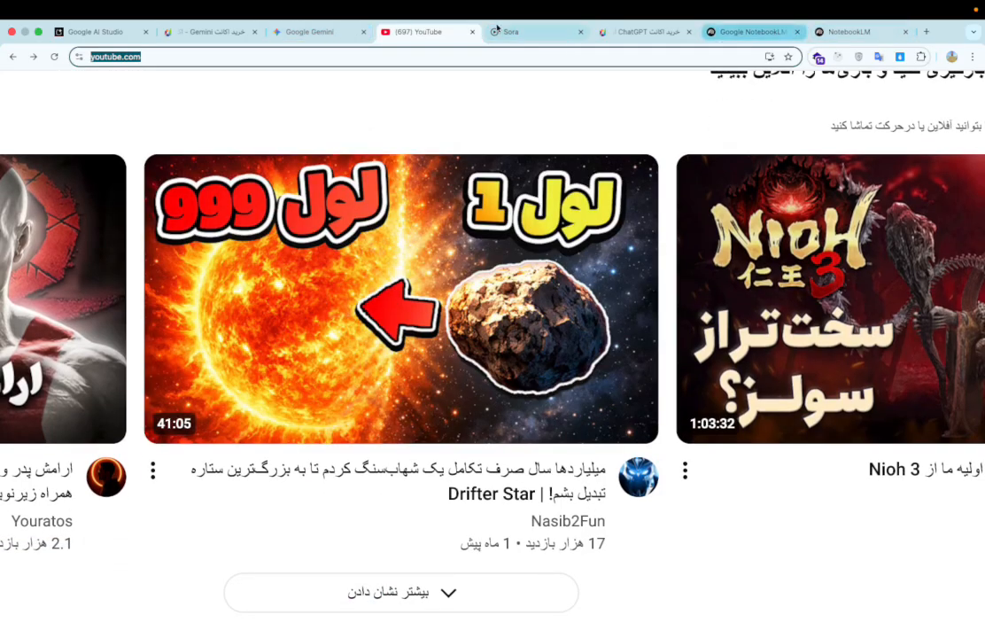
Step: Close the Sora and ChatGPT tabs, and insert the youtu.be/EH2UMkKkvnY video link as a source in the NotebookLM notebook
{"action": "left_click", "coordinate": [581, 37]}
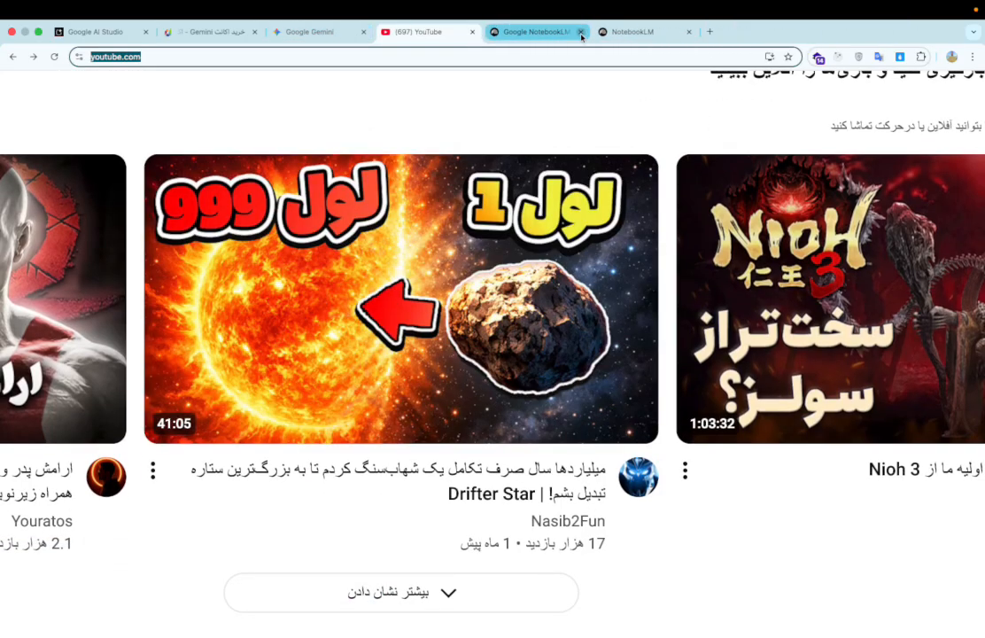
{"action": "left_click", "coordinate": [629, 32]}
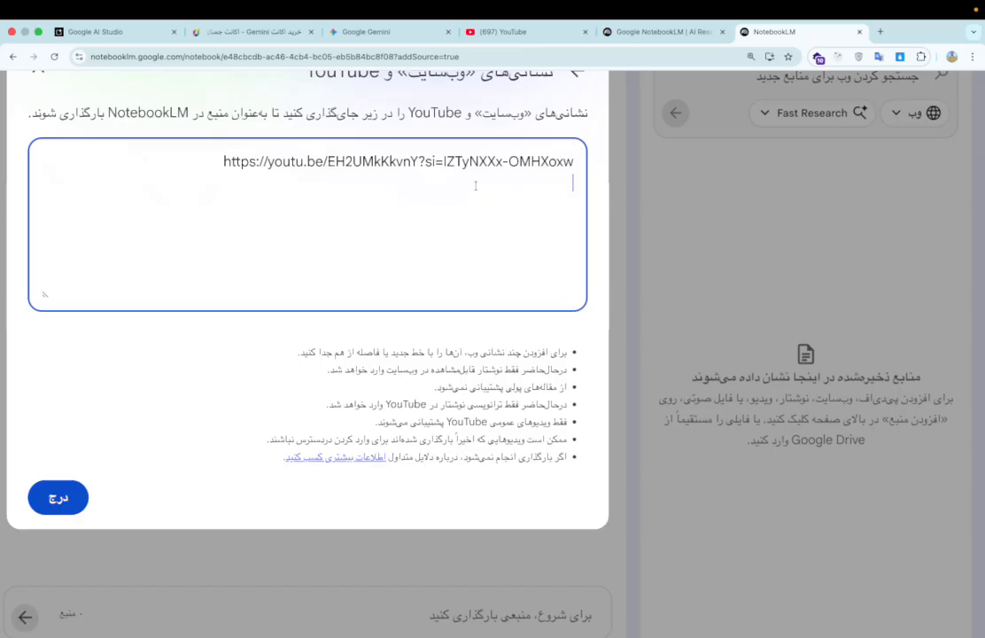
{"action": "left_click", "coordinate": [58, 498]}
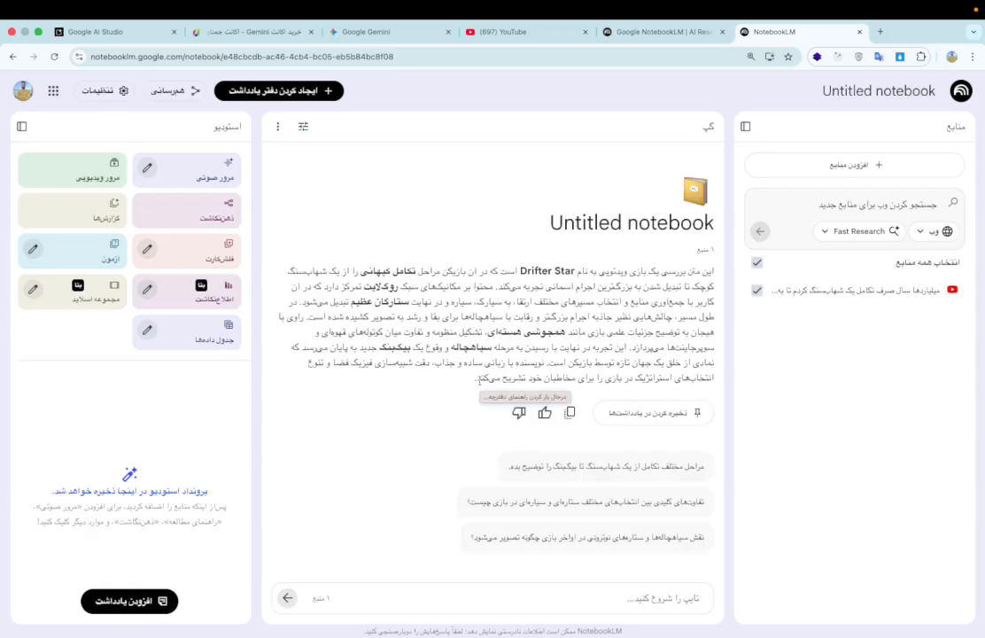
Step: Examine the generated summary of the Drifter Star video and the Studio output options
{"action": "left_click_drag", "start_coordinate": [715, 271], "coordinate": [478, 383]}
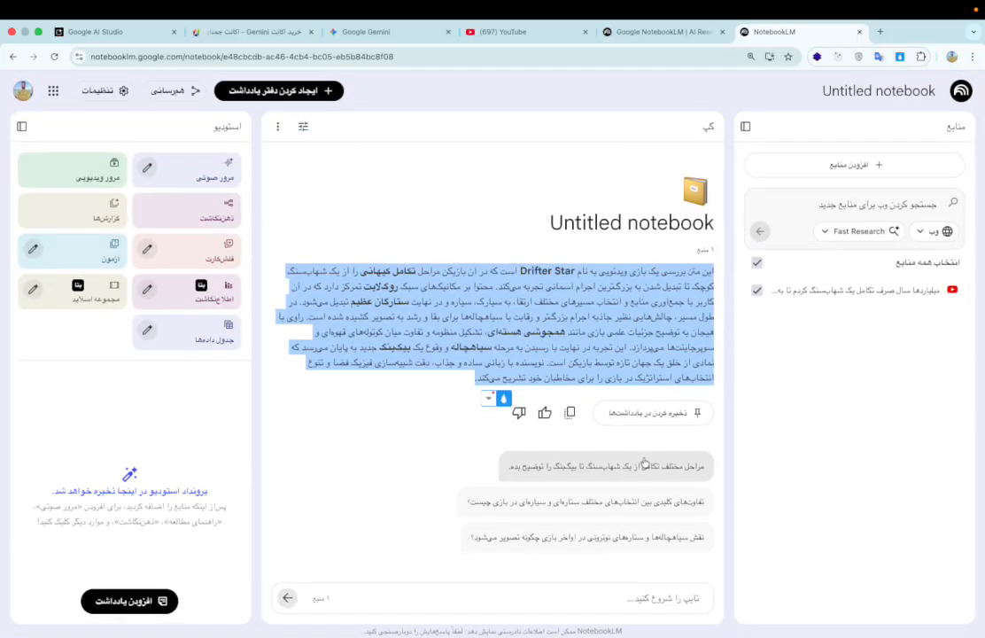
{"action": "scroll", "coordinate": [635, 486], "scroll_direction": "up", "scroll_amount": 5}
{"action": "scroll", "coordinate": [572, 342], "scroll_direction": "up", "scroll_amount": 3}
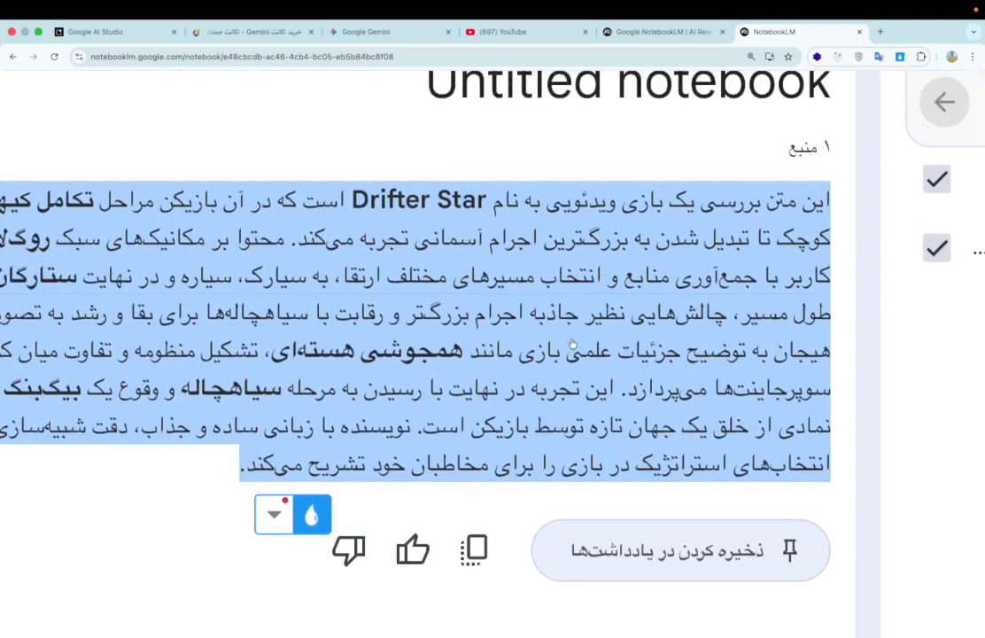
{"action": "scroll", "coordinate": [550, 236], "scroll_direction": "left", "scroll_amount": 5}
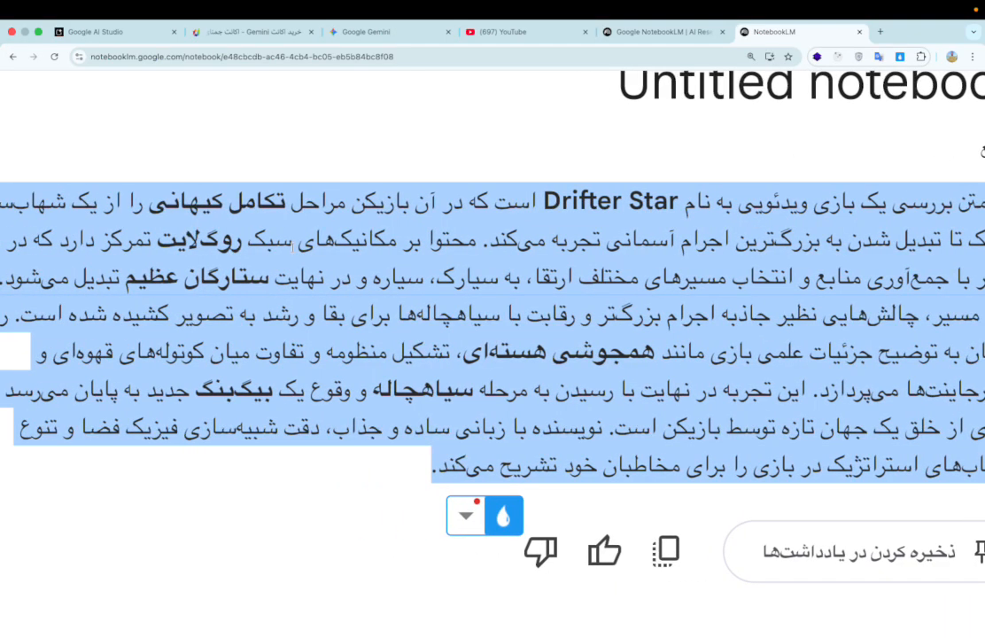
{"action": "scroll", "coordinate": [271, 236], "scroll_direction": "left", "scroll_amount": 2}
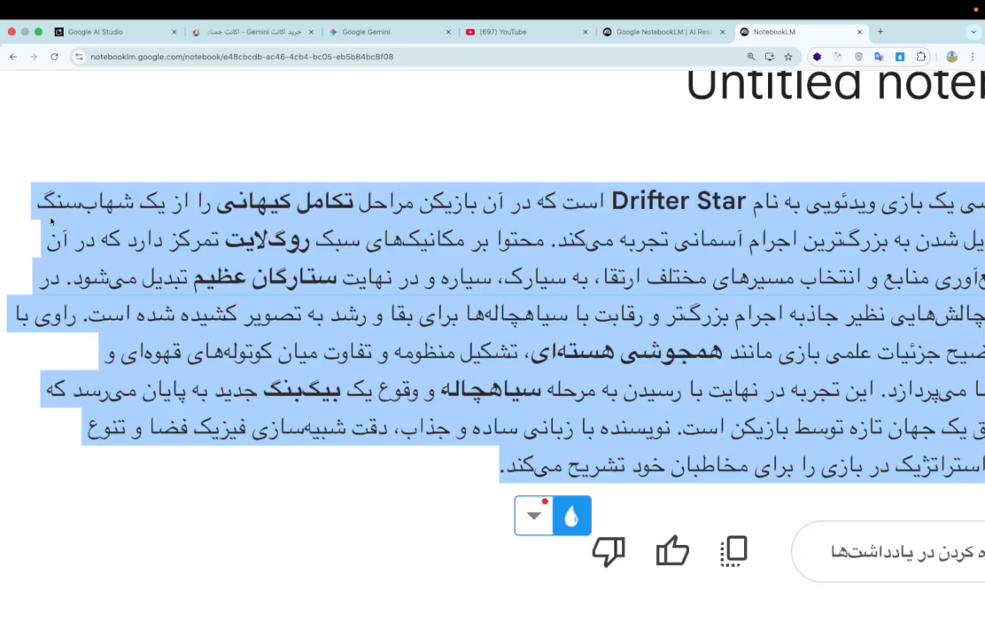
{"action": "scroll", "coordinate": [50, 221], "scroll_direction": "down", "scroll_amount": 5}
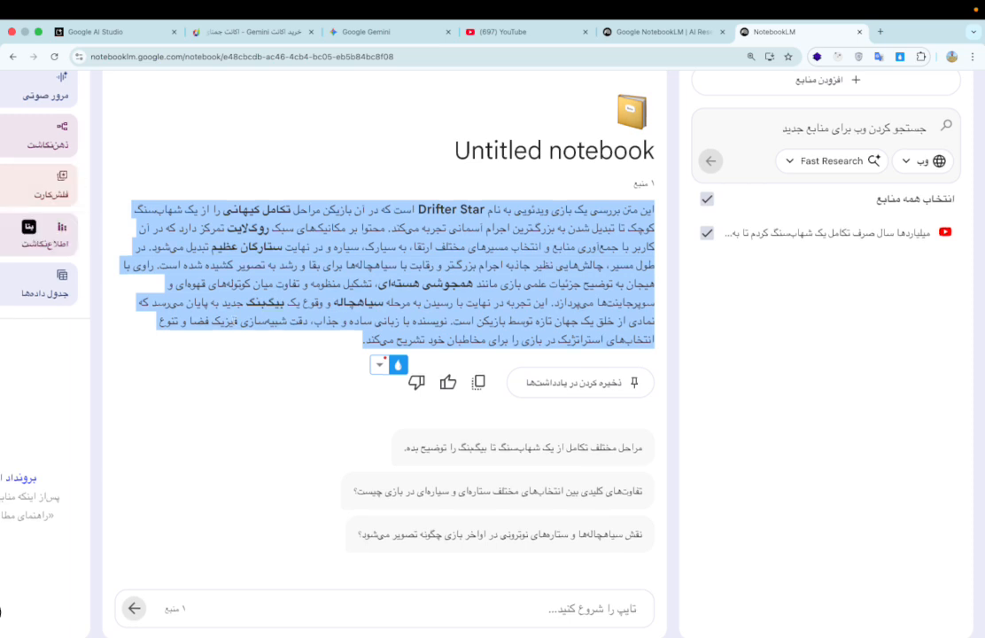
{"action": "scroll", "coordinate": [233, 322], "scroll_direction": "left", "scroll_amount": 3}
{"action": "scroll", "coordinate": [233, 321], "scroll_direction": "left", "scroll_amount": 3}
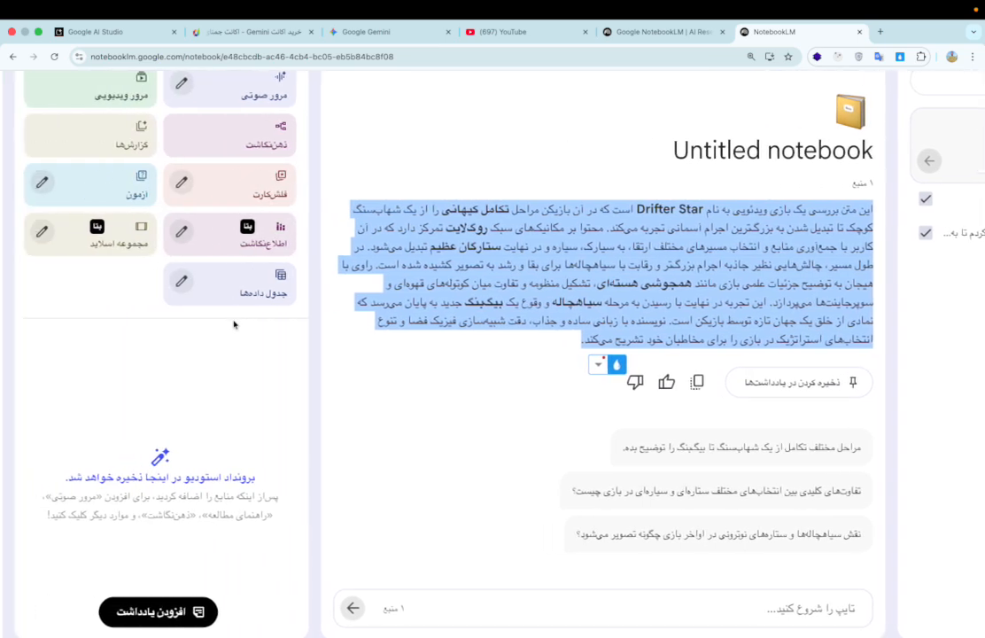
{"action": "scroll", "coordinate": [203, 329], "scroll_direction": "up", "scroll_amount": 3}
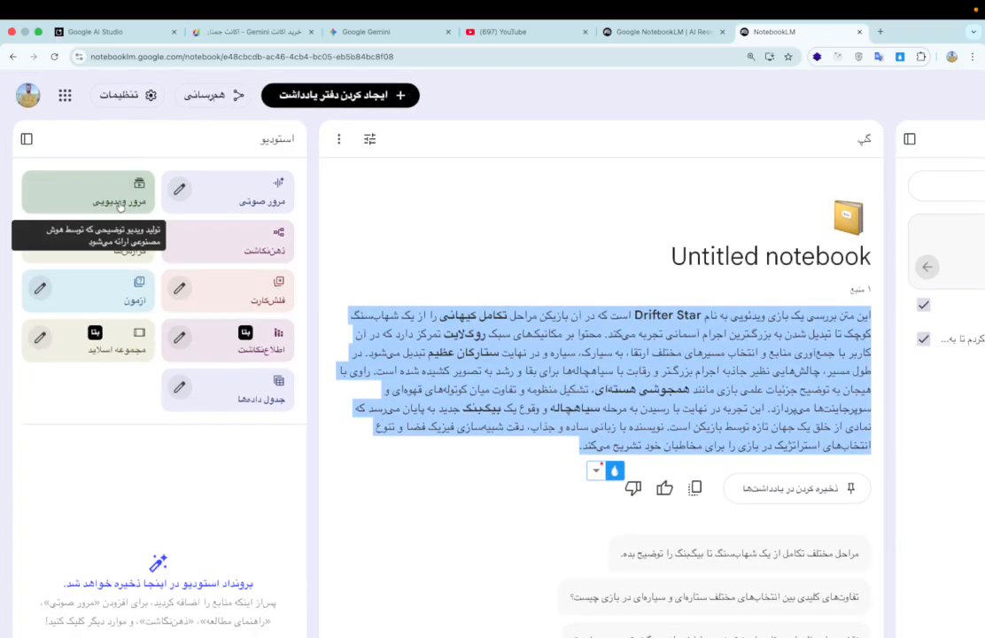
Step: Deselect the Drifter Star video in the source list and select it again
{"action": "scroll", "coordinate": [749, 336], "scroll_direction": "right", "scroll_amount": 3}
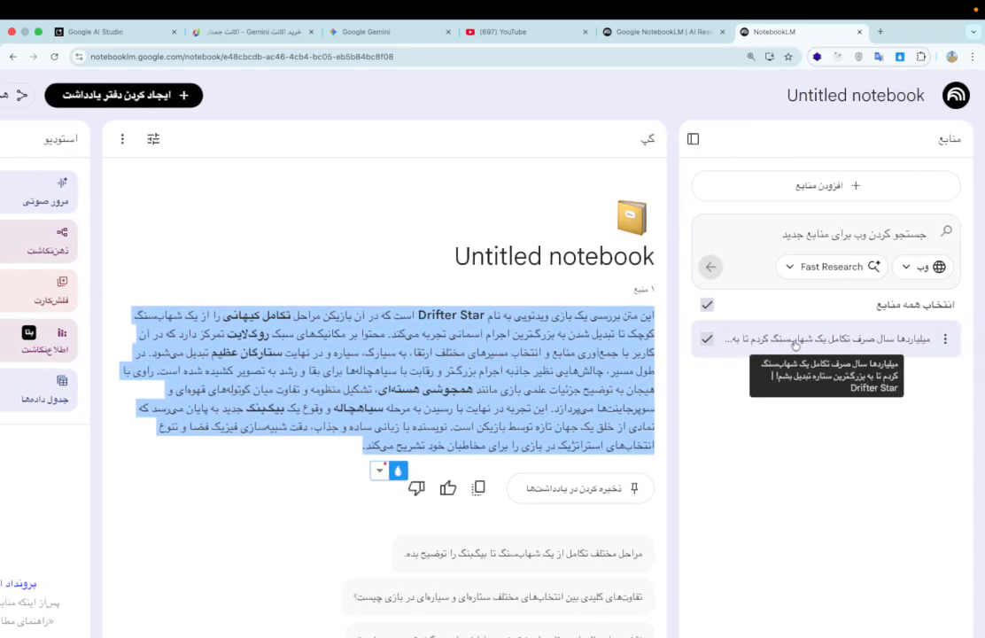
{"action": "scroll", "coordinate": [794, 339], "scroll_direction": "up", "scroll_amount": 5}
{"action": "scroll", "coordinate": [795, 344], "scroll_direction": "right", "scroll_amount": 5}
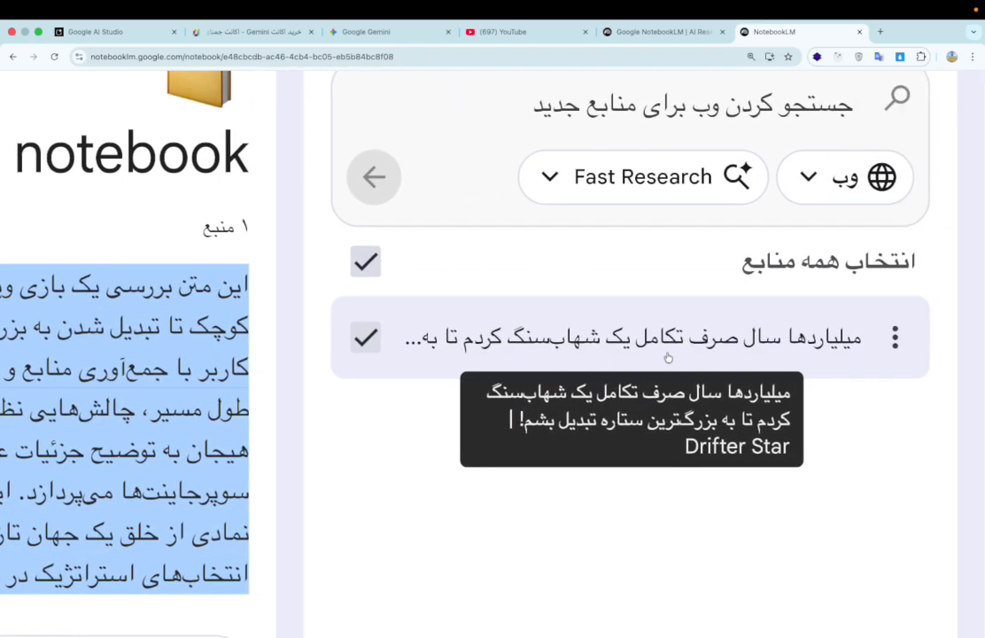
{"action": "left_click", "coordinate": [359, 342]}
{"action": "left_click", "coordinate": [361, 343]}
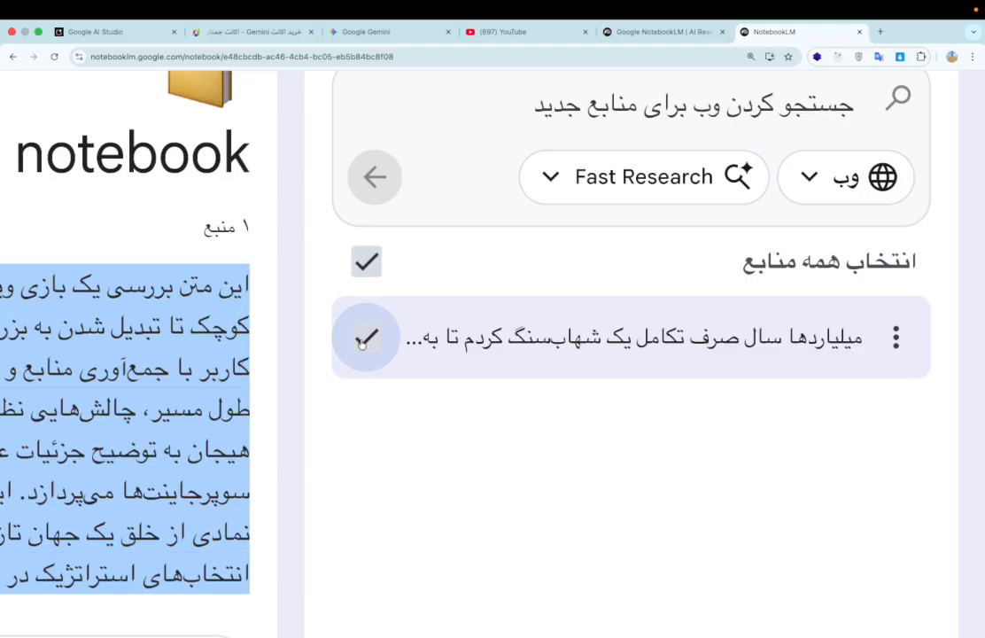
Step: Switch to YouTube and copy the share link of the OnTen video about the wars between Iran and Rome
{"action": "left_click", "coordinate": [478, 32]}
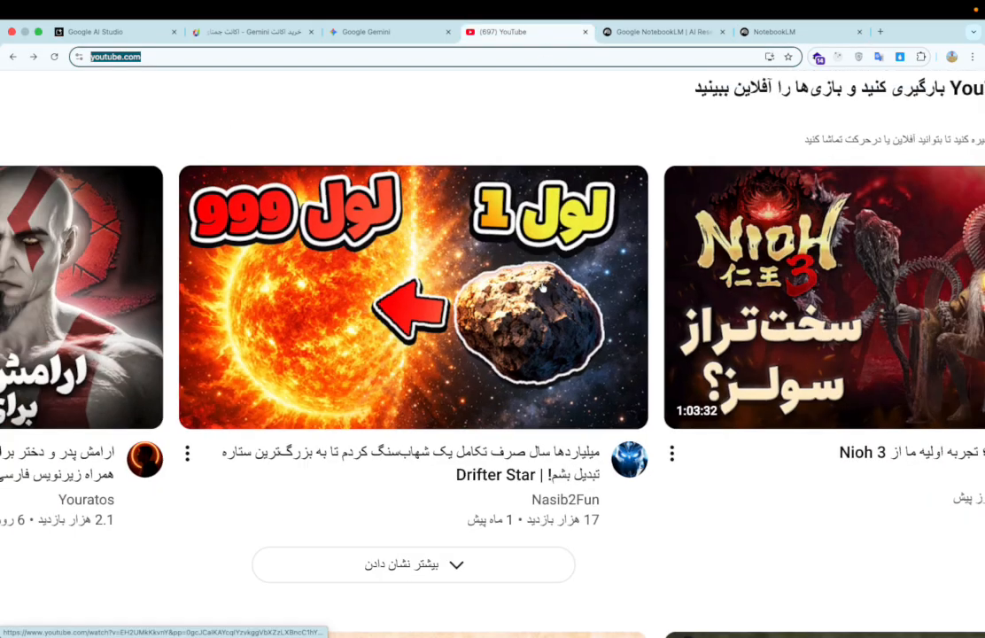
{"action": "scroll", "coordinate": [620, 301], "scroll_direction": "right", "scroll_amount": 3}
{"action": "mouse_move", "coordinate": [825, 328]}
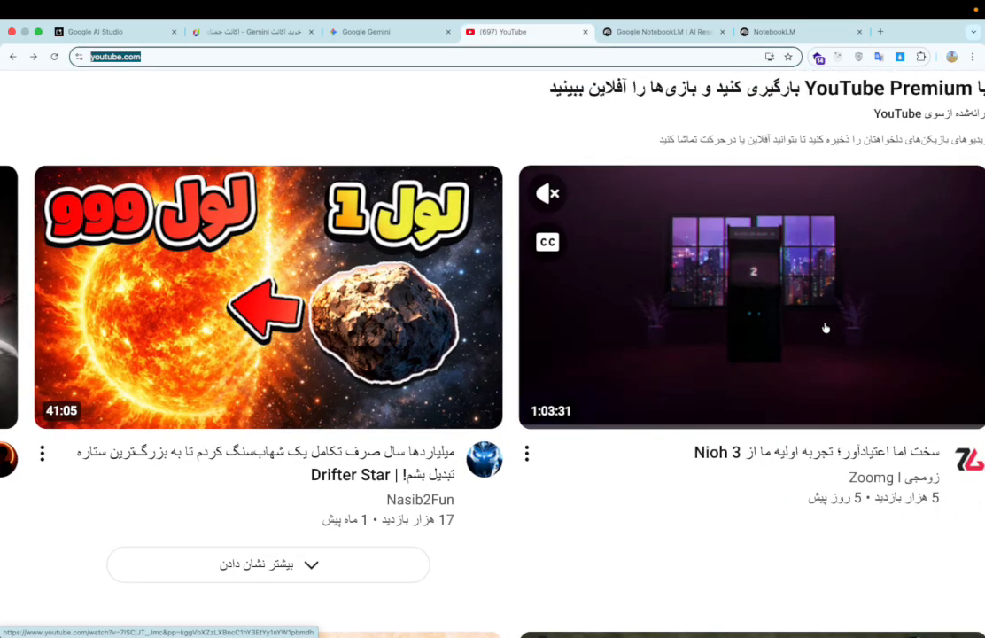
{"action": "scroll", "coordinate": [825, 329], "scroll_direction": "down", "scroll_amount": 5}
{"action": "scroll", "coordinate": [638, 411], "scroll_direction": "down", "scroll_amount": 2}
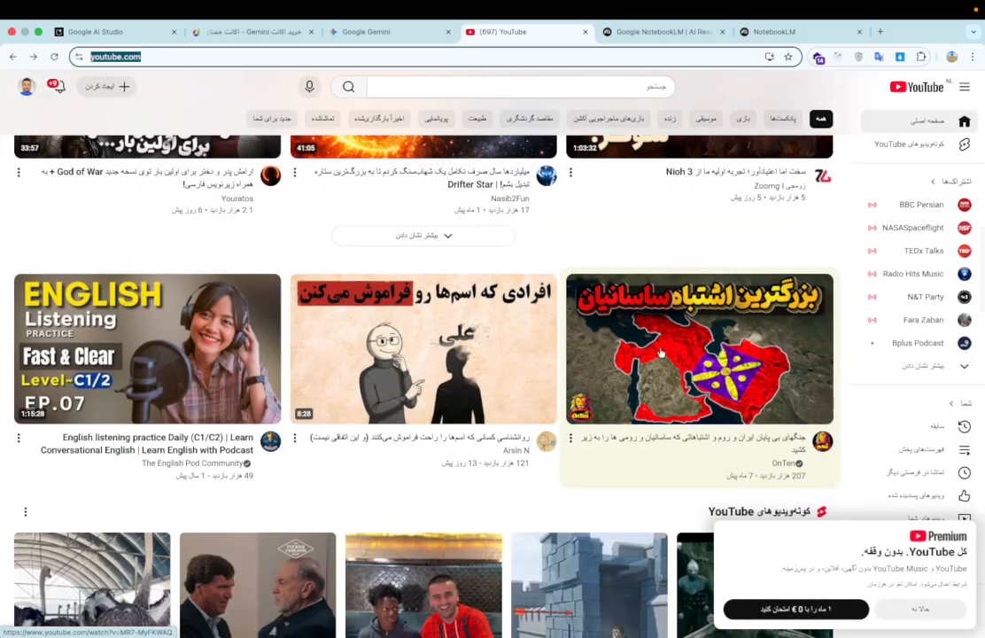
{"action": "mouse_move", "coordinate": [660, 352]}
{"action": "left_click", "coordinate": [571, 439]}
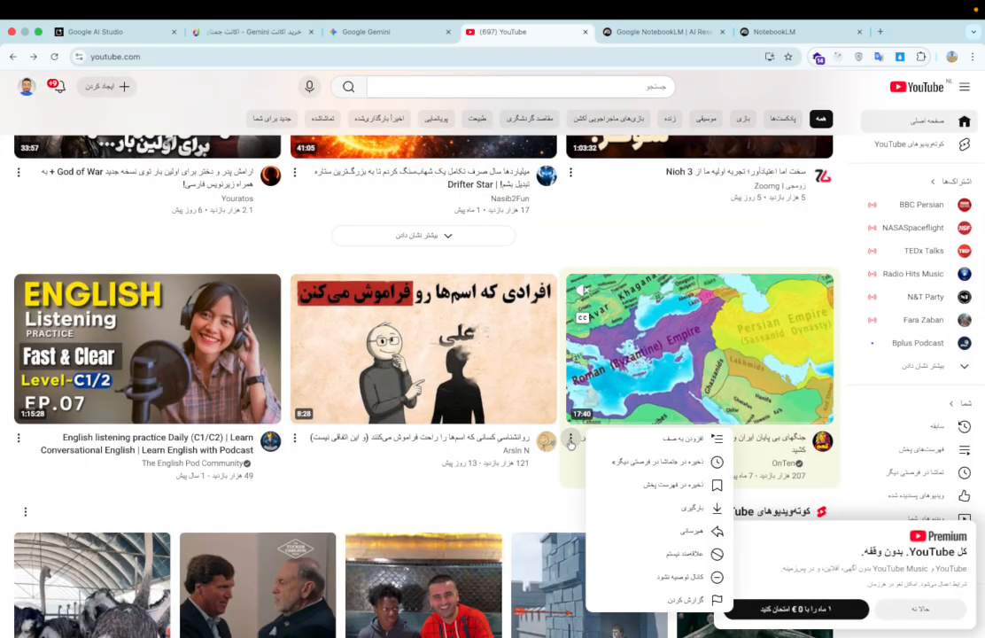
{"action": "left_click", "coordinate": [660, 530]}
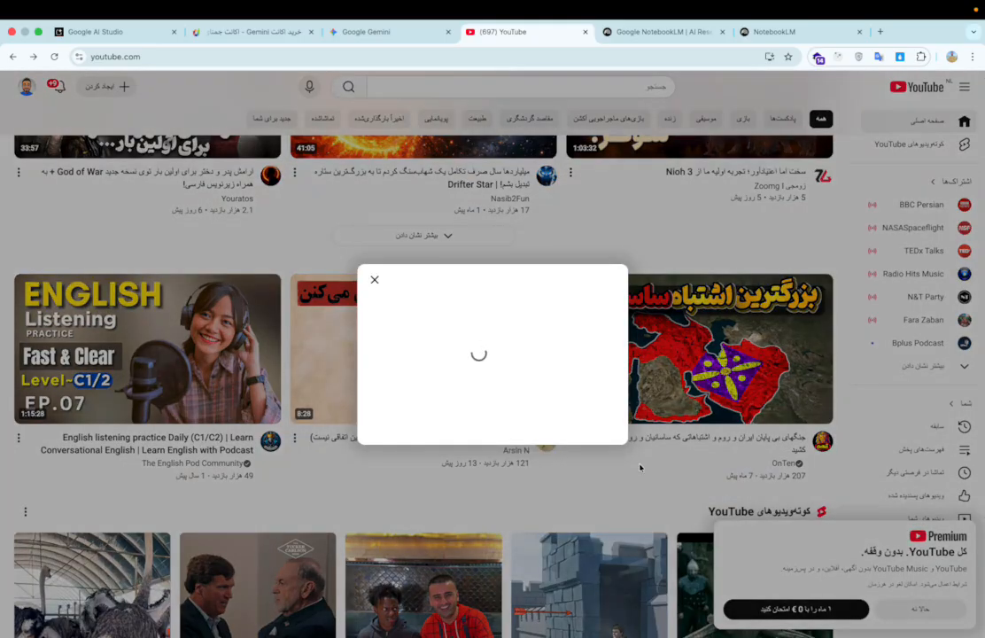
{"action": "left_click", "coordinate": [391, 414]}
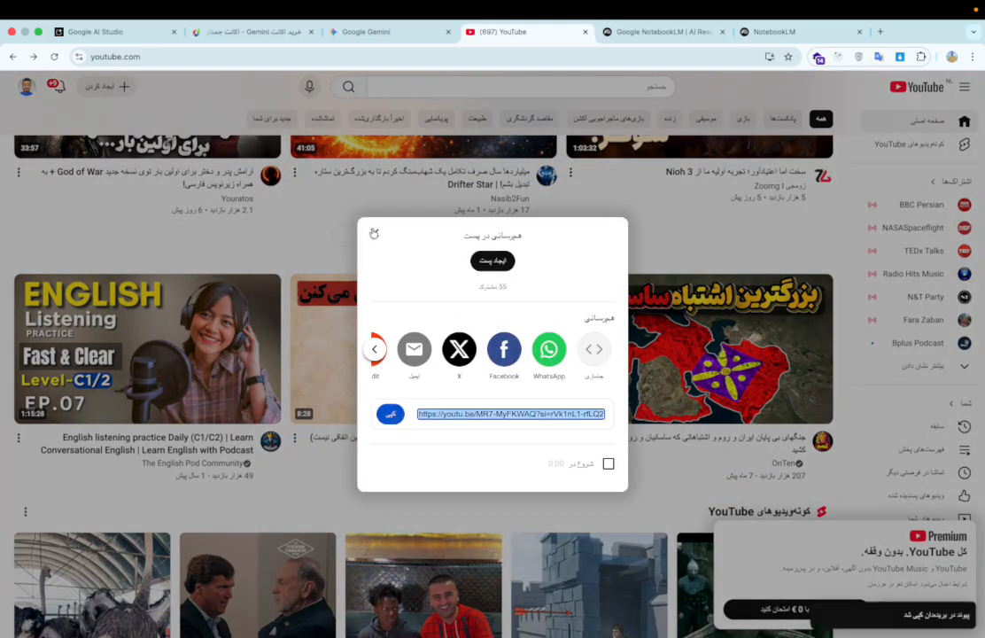
{"action": "left_click", "coordinate": [645, 32]}
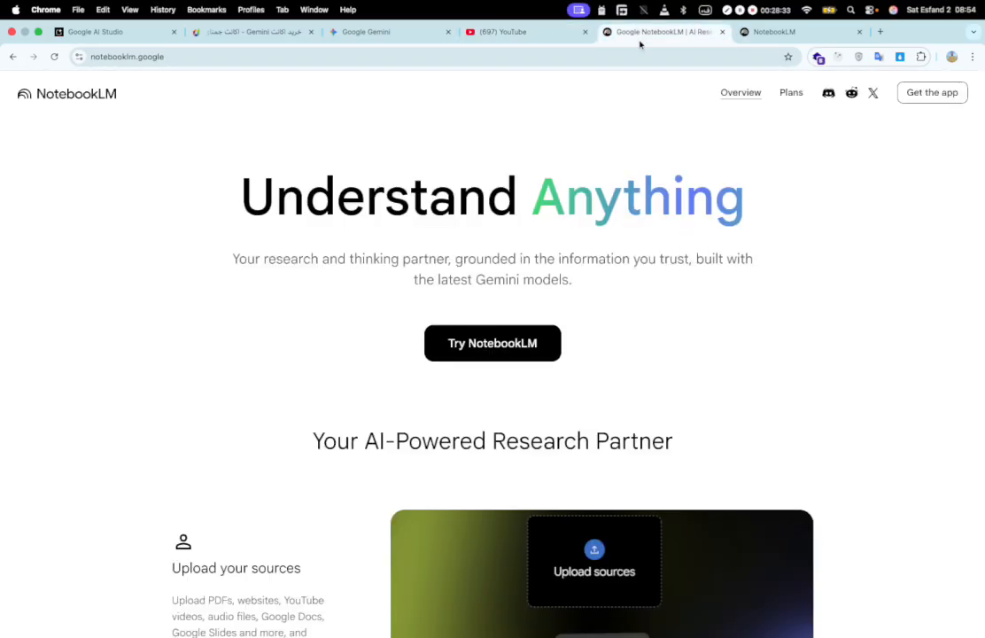
{"action": "left_click", "coordinate": [754, 31]}
{"action": "key", "text": "super+0"}
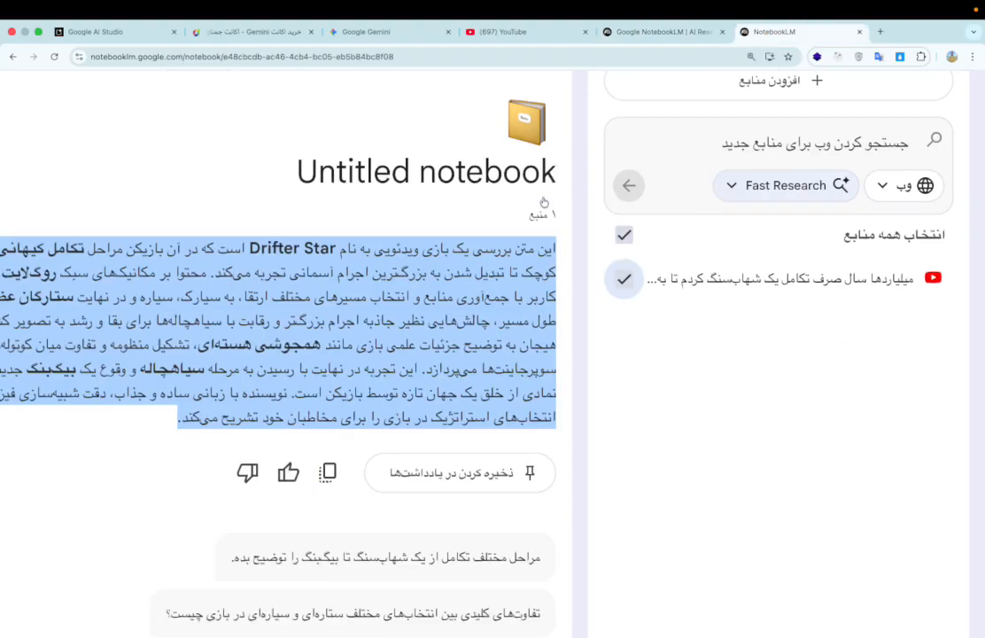
{"action": "scroll", "coordinate": [434, 464], "scroll_direction": "down", "scroll_amount": 3}
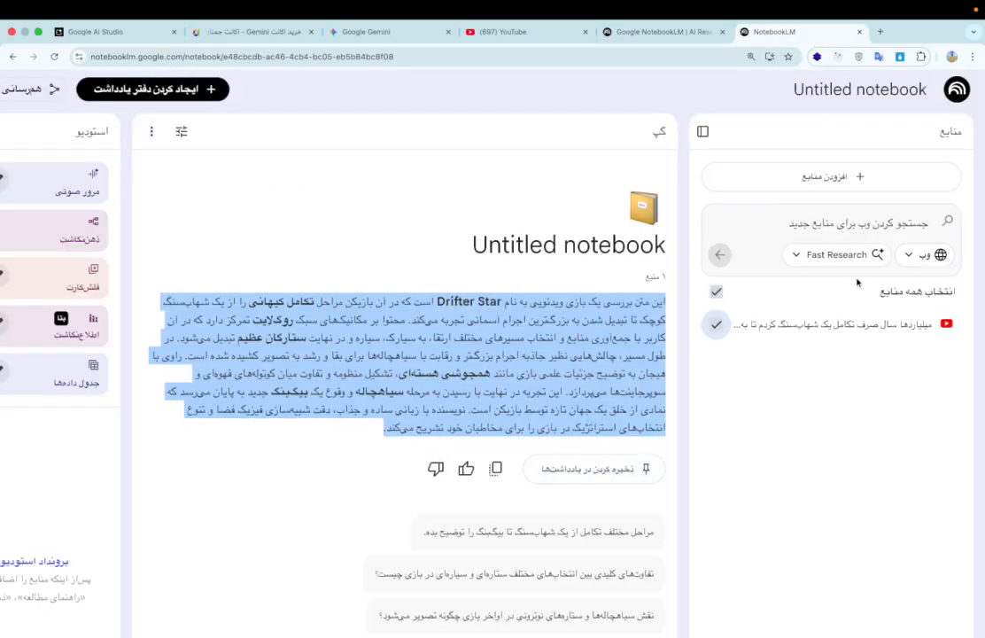
{"action": "key", "text": "super+equal"}
{"action": "key", "text": "super+equal"}
{"action": "key", "text": "super+equal"}
{"action": "left_click", "coordinate": [807, 161]}
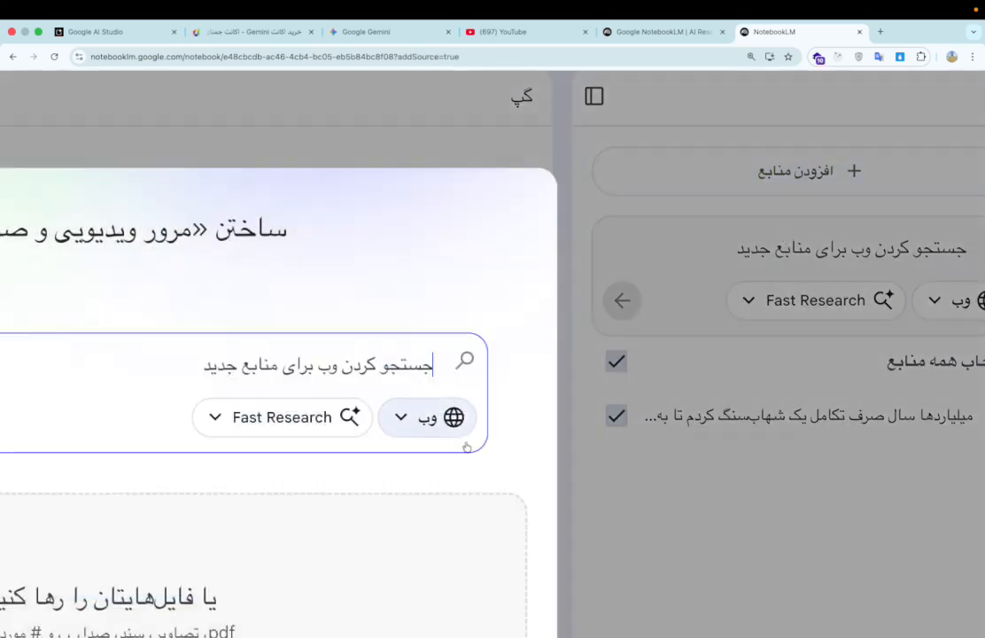
{"action": "scroll", "coordinate": [281, 423], "scroll_direction": "down", "scroll_amount": 5}
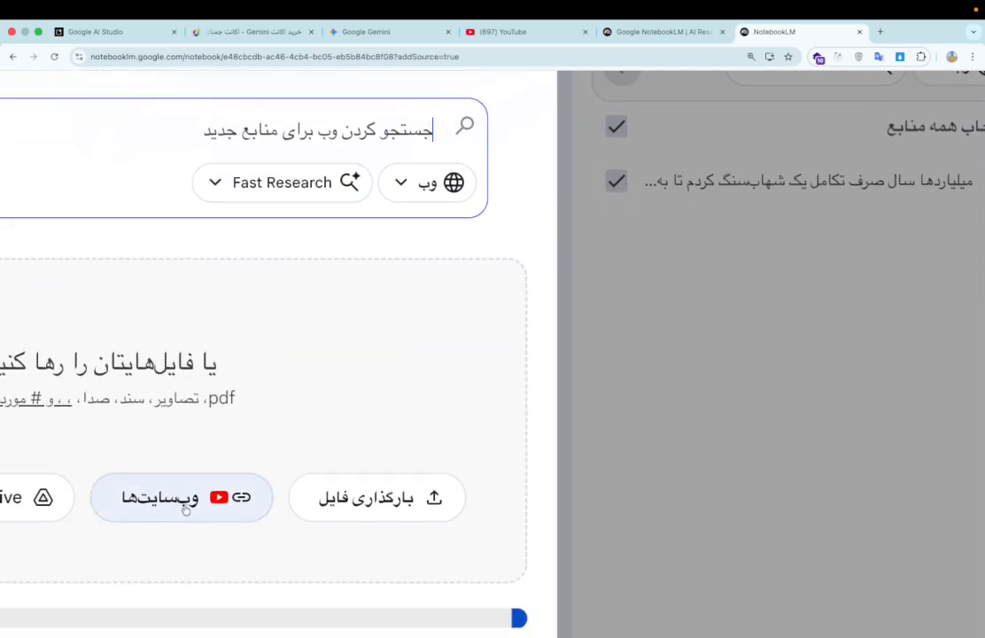
{"action": "left_click", "coordinate": [183, 512]}
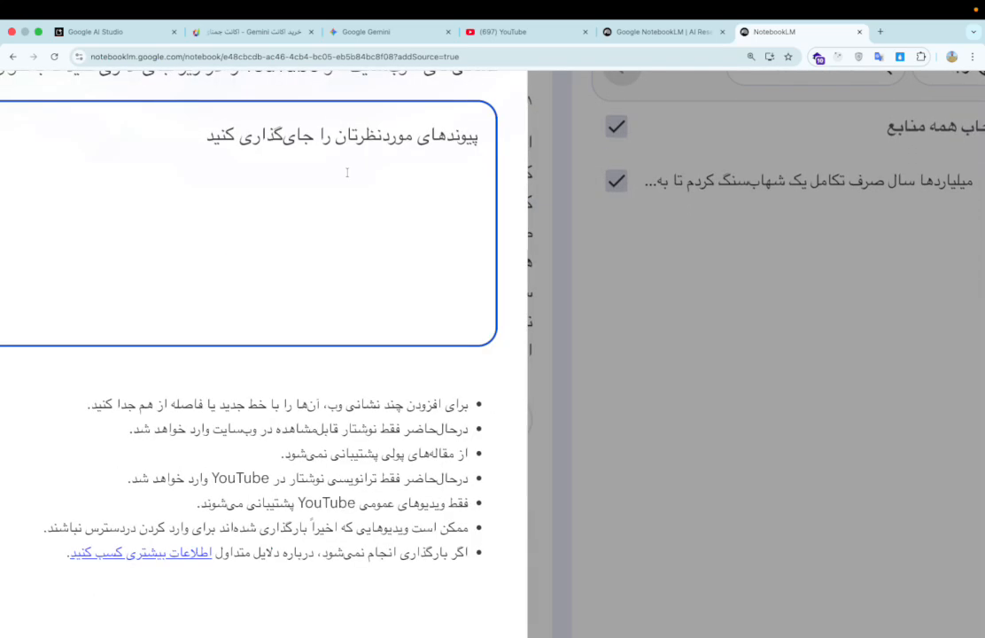
{"action": "right_click", "coordinate": [347, 173]}
{"action": "left_click", "coordinate": [367, 257]}
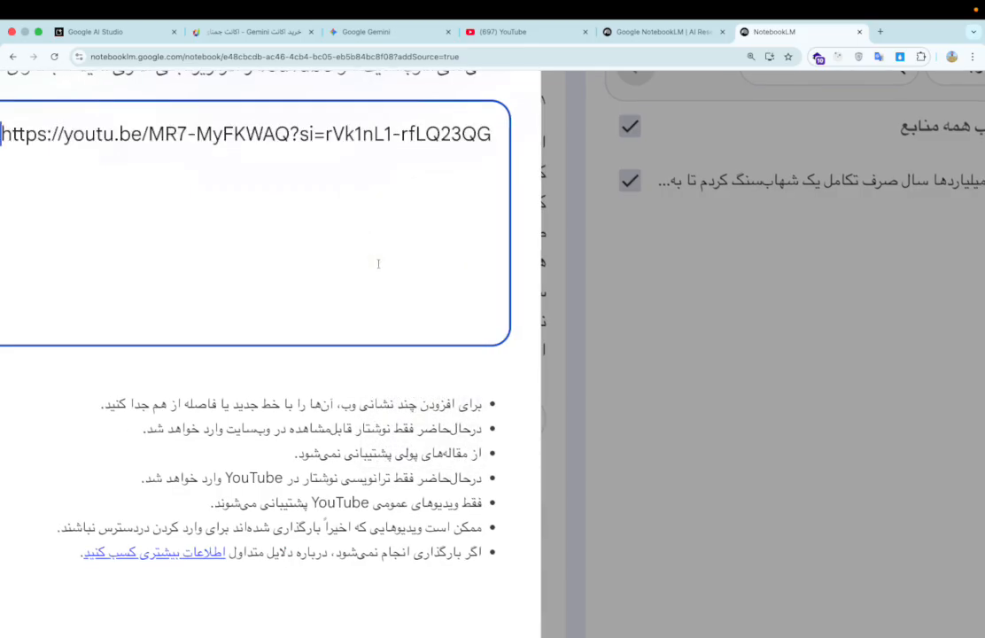
{"action": "left_click", "coordinate": [200, 605]}
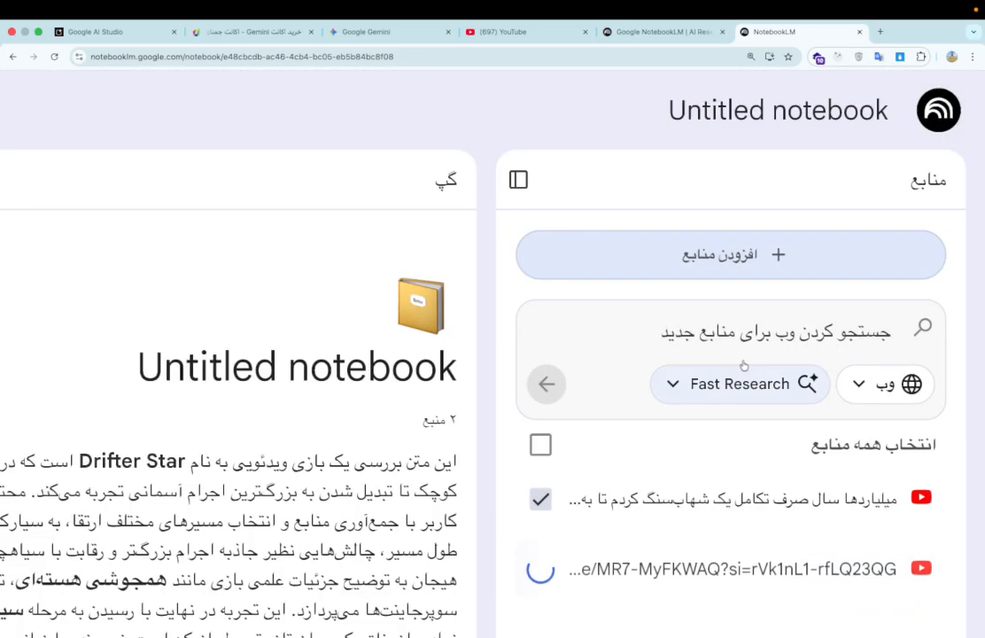
{"action": "scroll", "coordinate": [746, 399], "scroll_direction": "down", "scroll_amount": 3}
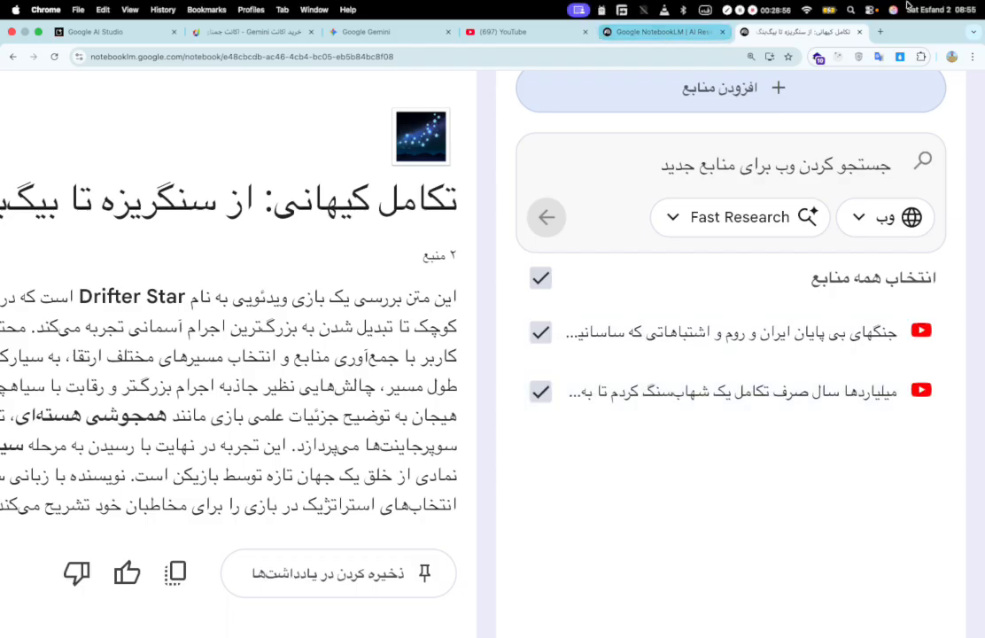
Step: Search Google for "شهاب سنگ" in a new browser tab and open the blog.faradars.org article on what a meteorite is
{"action": "key", "text": "super+t"}
{"action": "type", "text": "شهاب"}
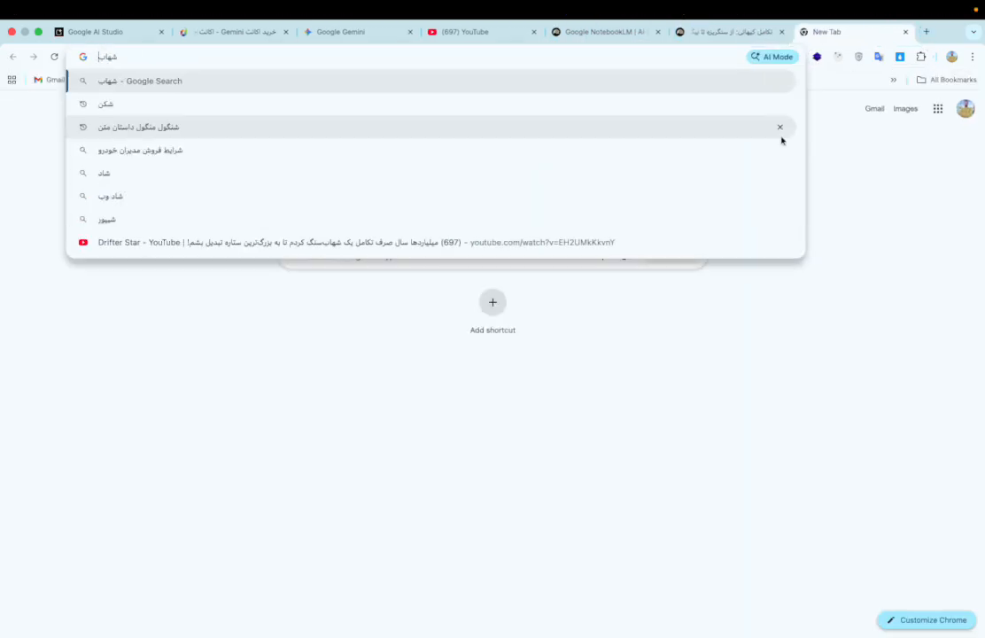
{"action": "type", "text": " سنگ"}
{"action": "key", "text": "Return"}
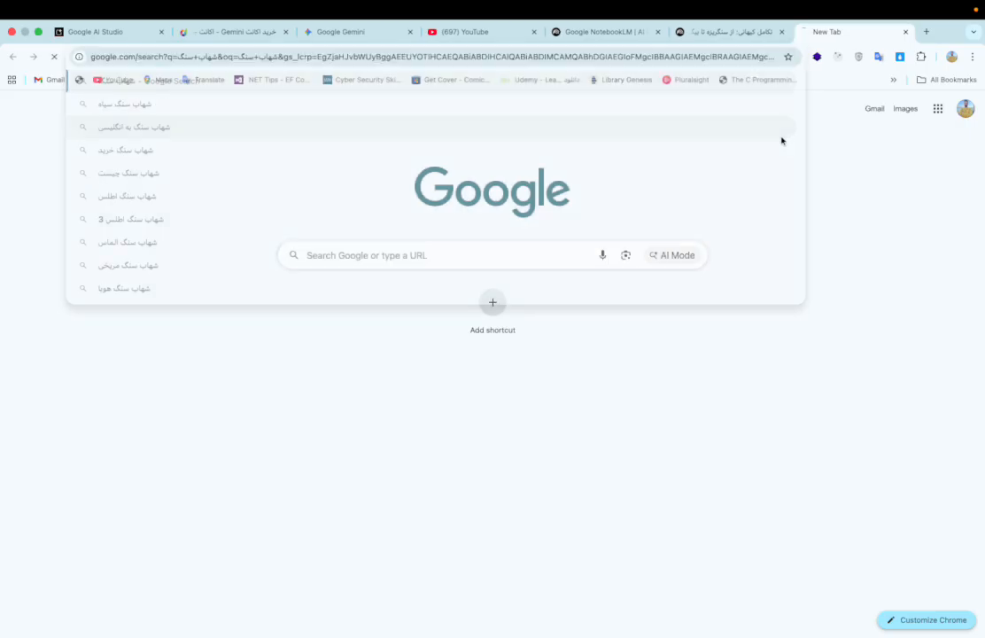
{"action": "scroll", "coordinate": [805, 451], "scroll_direction": "down", "scroll_amount": 5}
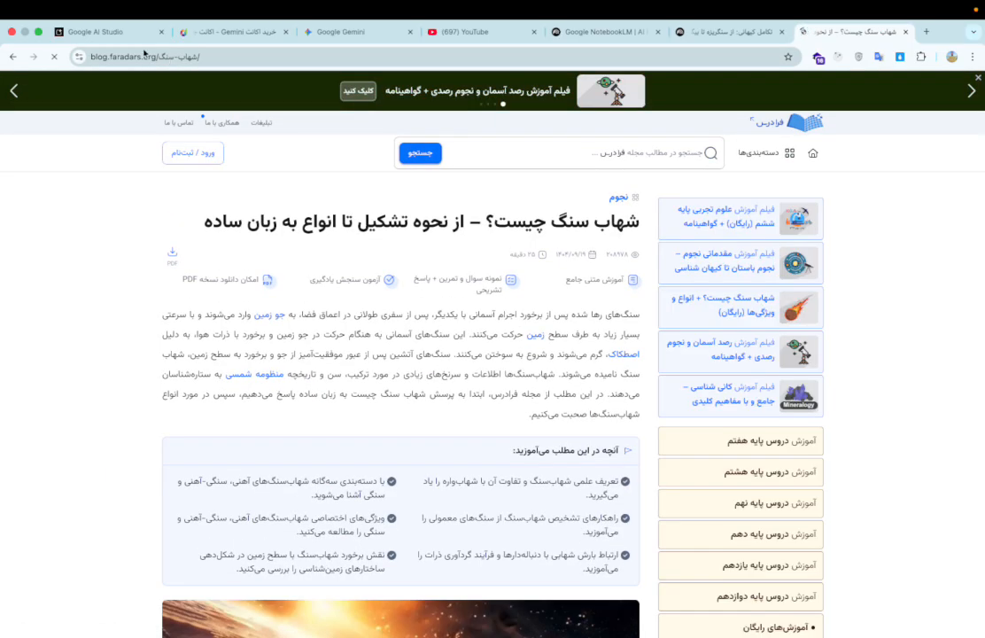
Step: Copy the web address of the blog.faradars.org meteorite article
{"action": "left_click", "coordinate": [206, 55]}
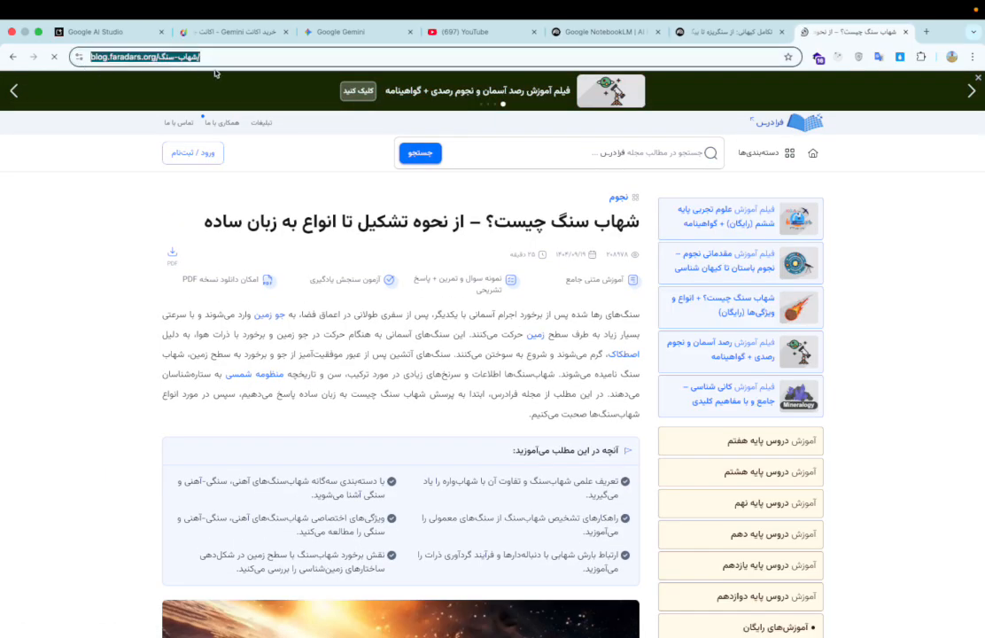
{"action": "right_click", "coordinate": [130, 58]}
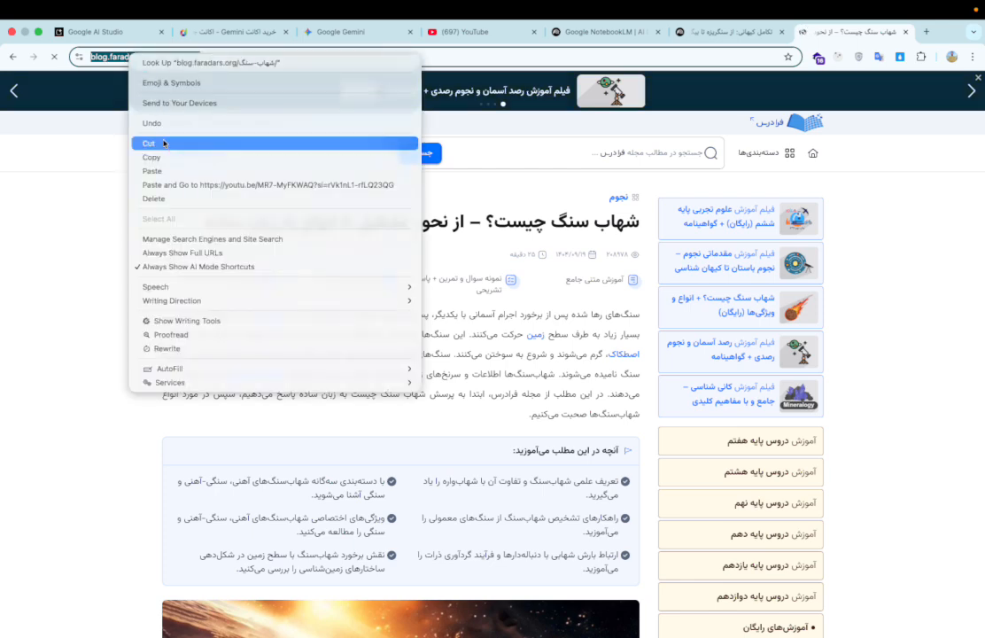
{"action": "left_click", "coordinate": [165, 157]}
Step: Return to the NotebookLM notebook and add the copied blog.faradars.org meteorite article link as a new website source
{"action": "left_click", "coordinate": [685, 33]}
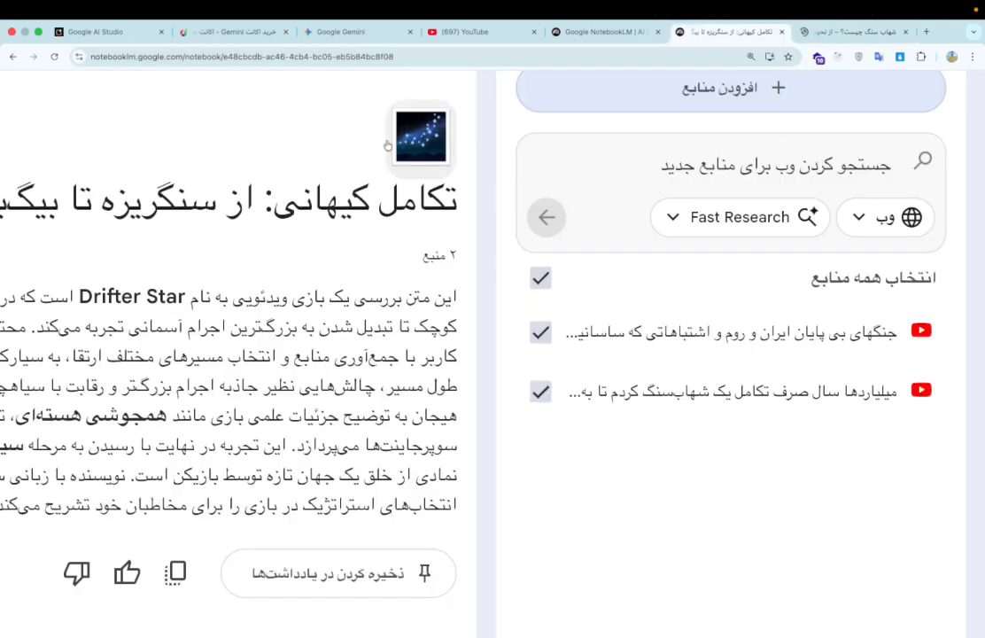
{"action": "scroll", "coordinate": [806, 183], "scroll_direction": "up", "scroll_amount": 2}
{"action": "left_click", "coordinate": [722, 254]}
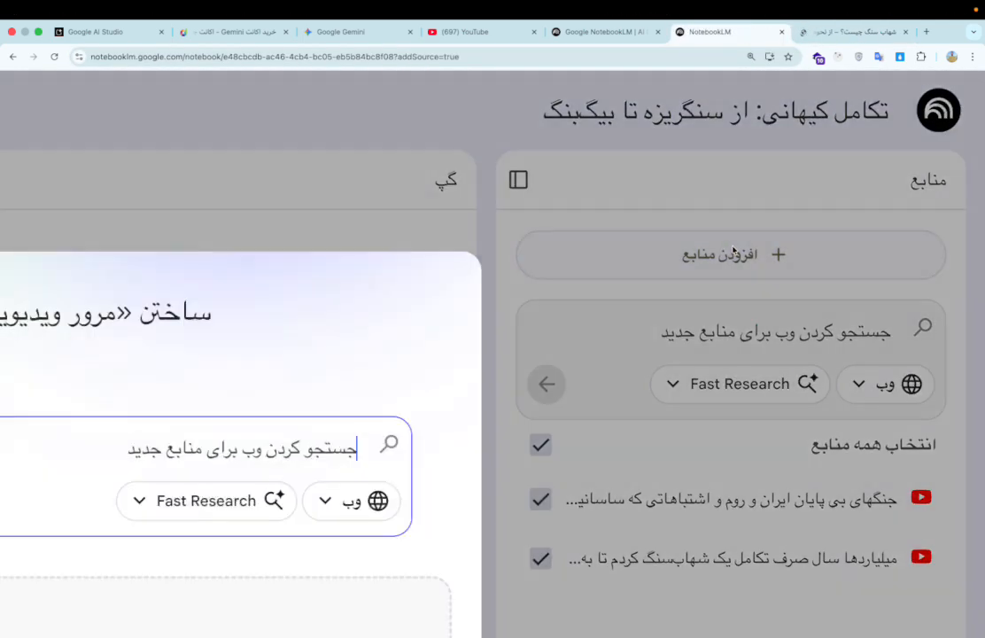
{"action": "scroll", "coordinate": [402, 396], "scroll_direction": "down", "scroll_amount": 5}
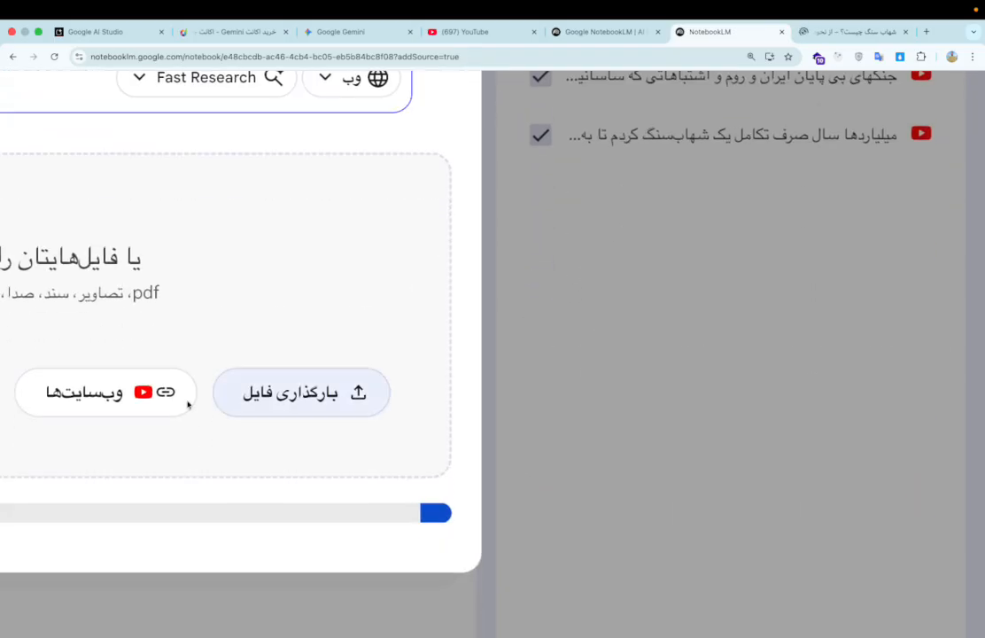
{"action": "left_click", "coordinate": [137, 407]}
{"action": "scroll", "coordinate": [267, 185], "scroll_direction": "up", "scroll_amount": 2}
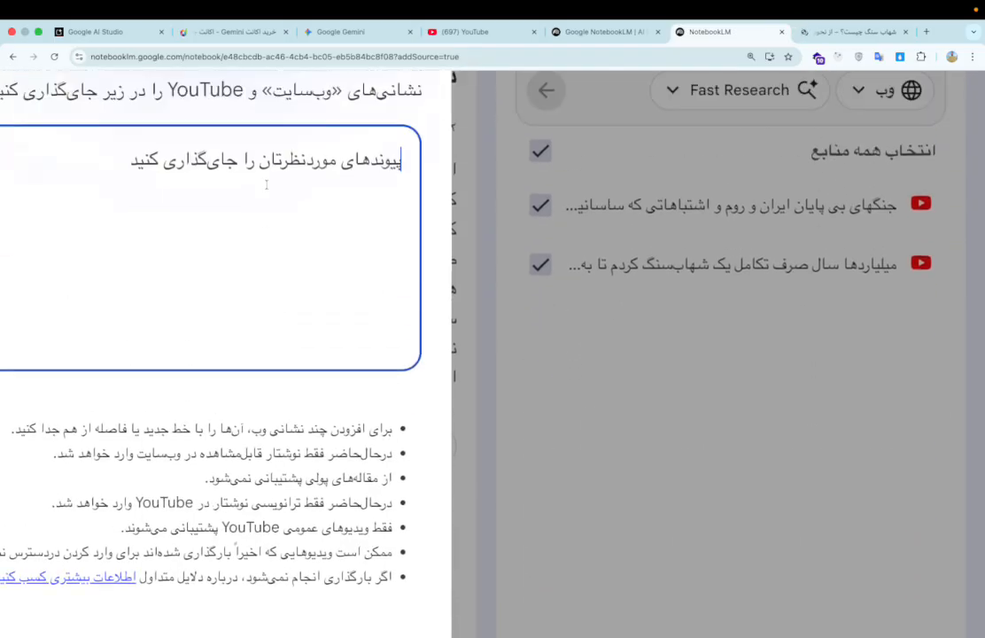
{"action": "scroll", "coordinate": [268, 188], "scroll_direction": "left", "scroll_amount": 2}
{"action": "scroll", "coordinate": [267, 188], "scroll_direction": "left", "scroll_amount": 2}
{"action": "right_click", "coordinate": [455, 206]}
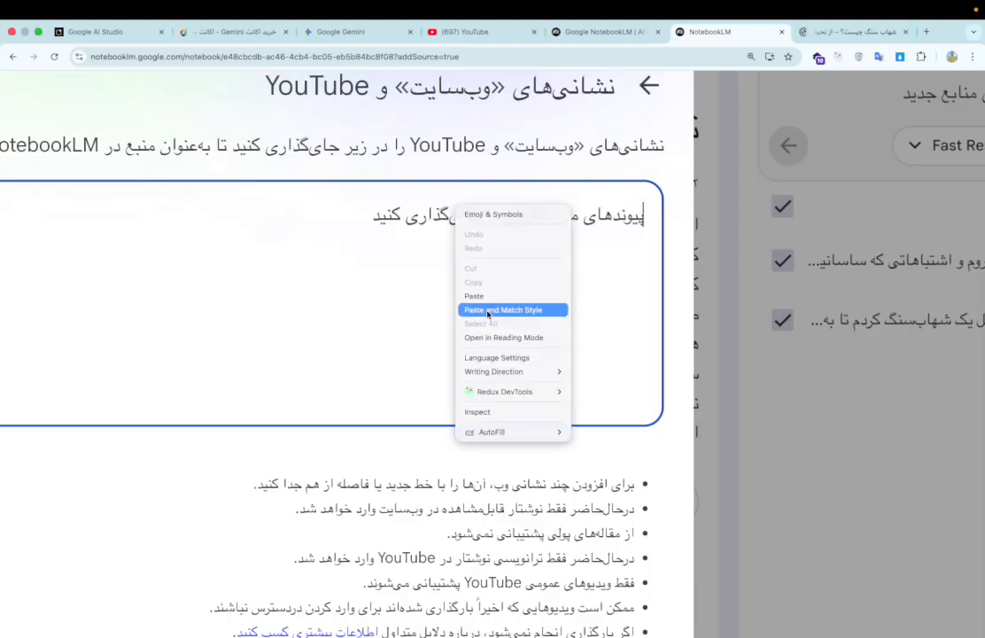
{"action": "left_click", "coordinate": [481, 300]}
{"action": "scroll", "coordinate": [288, 411], "scroll_direction": "down", "scroll_amount": 3}
{"action": "scroll", "coordinate": [288, 411], "scroll_direction": "left", "scroll_amount": 3}
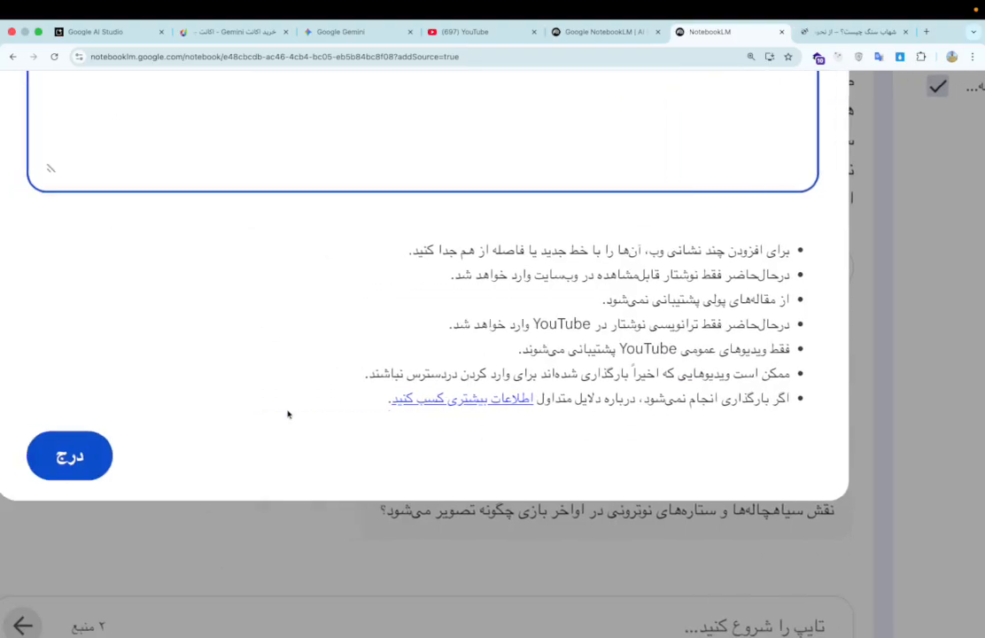
{"action": "left_click", "coordinate": [168, 472]}
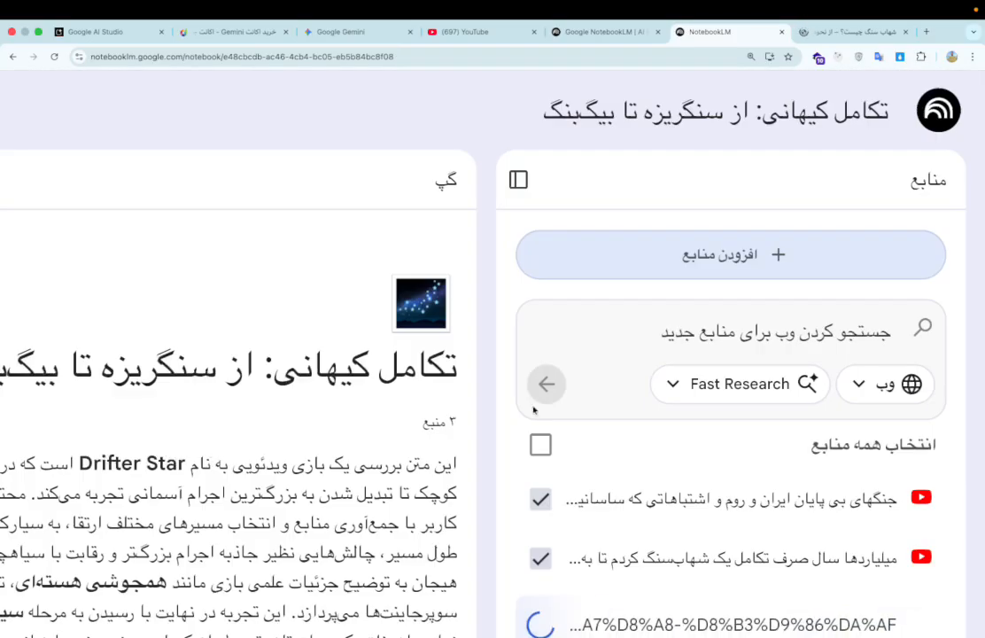
{"action": "scroll", "coordinate": [534, 410], "scroll_direction": "down", "scroll_amount": 3}
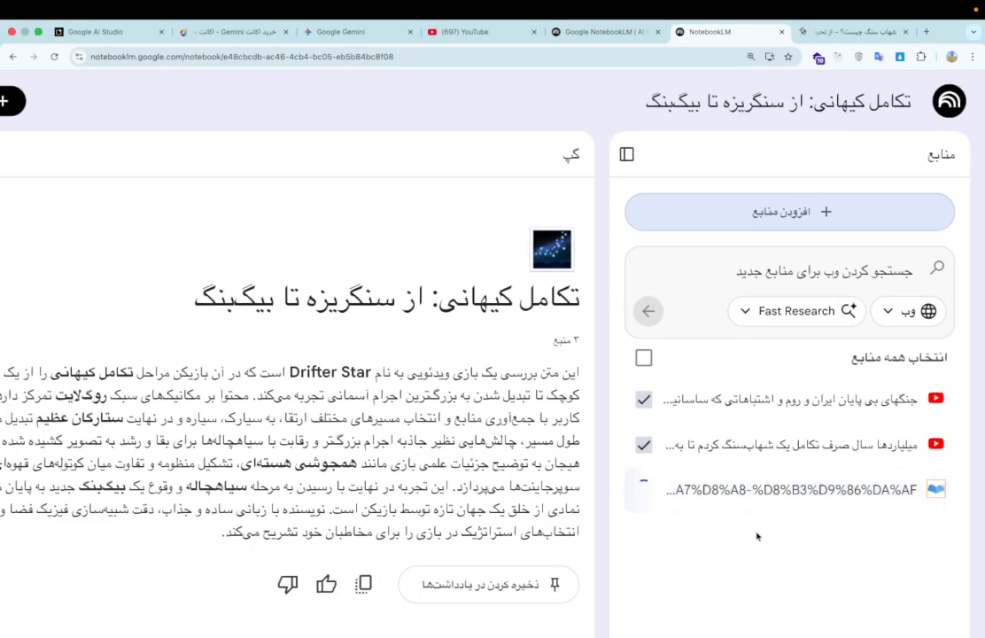
{"action": "scroll", "coordinate": [758, 535], "scroll_direction": "down", "scroll_amount": 1}
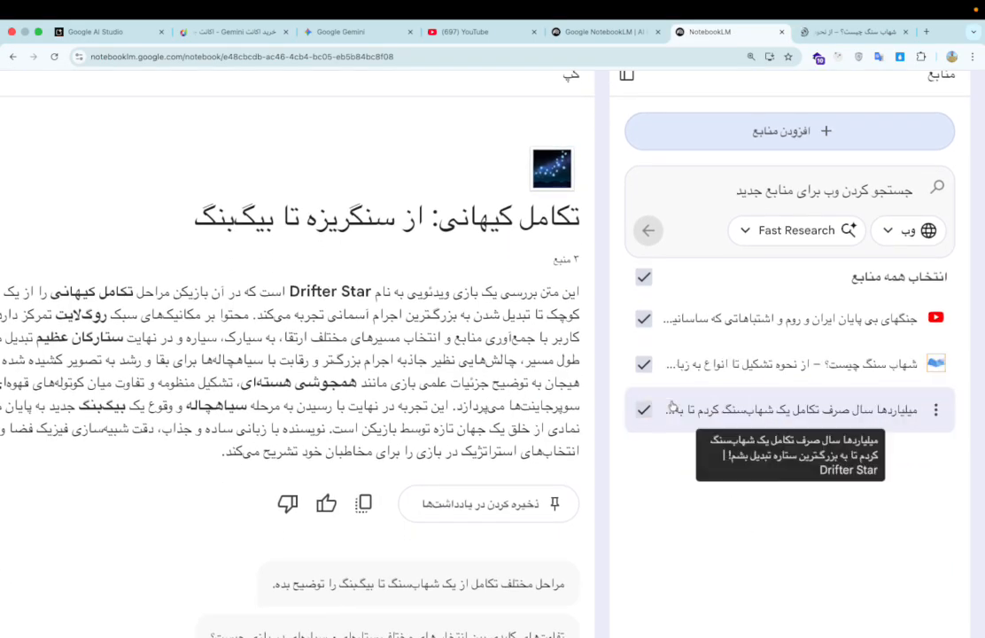
Step: Exclude the Iran and Rome wars video and the meteorite article from the selected sources and include both again
{"action": "scroll", "coordinate": [671, 407], "scroll_direction": "up", "scroll_amount": 5}
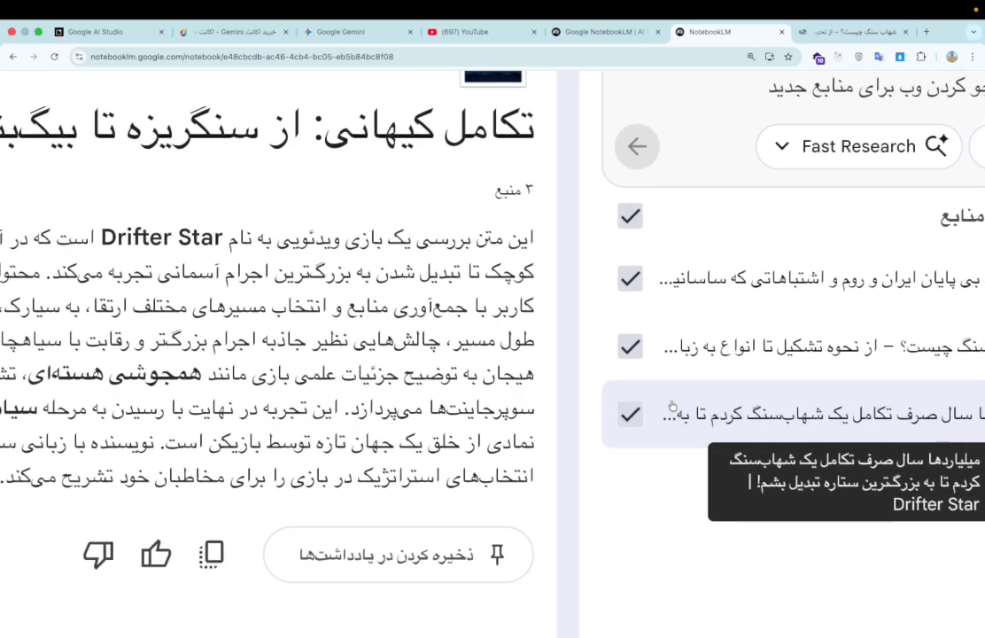
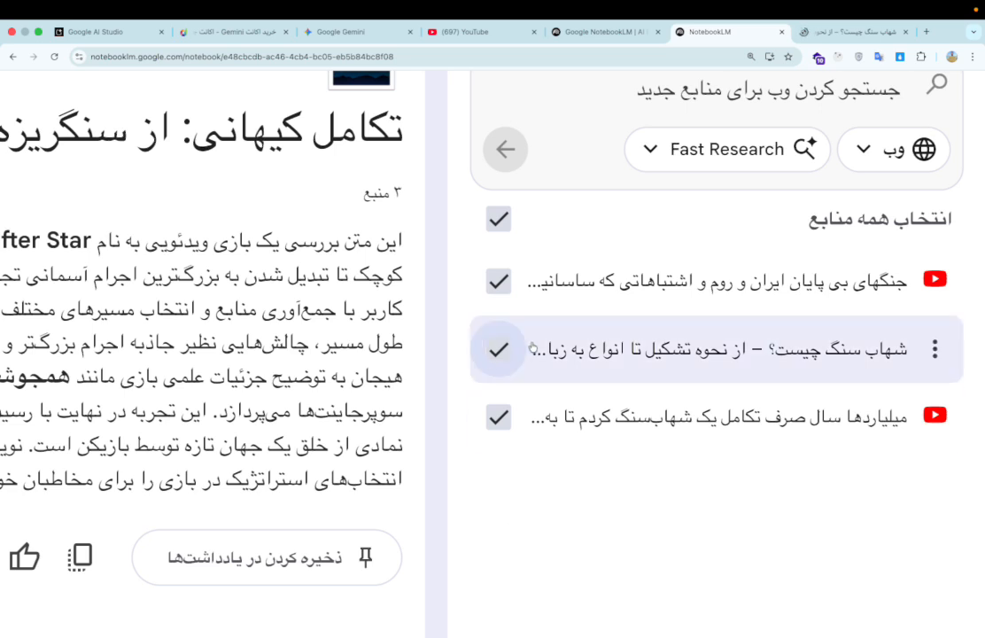
{"action": "left_click", "coordinate": [499, 282]}
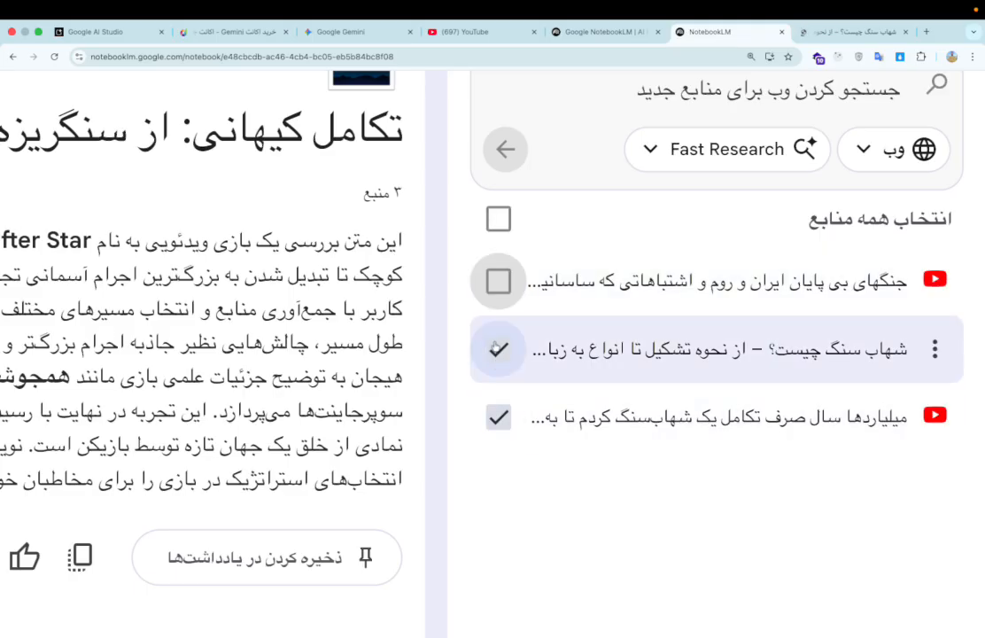
{"action": "left_click", "coordinate": [499, 349]}
{"action": "left_click", "coordinate": [497, 344]}
{"action": "left_click", "coordinate": [499, 282]}
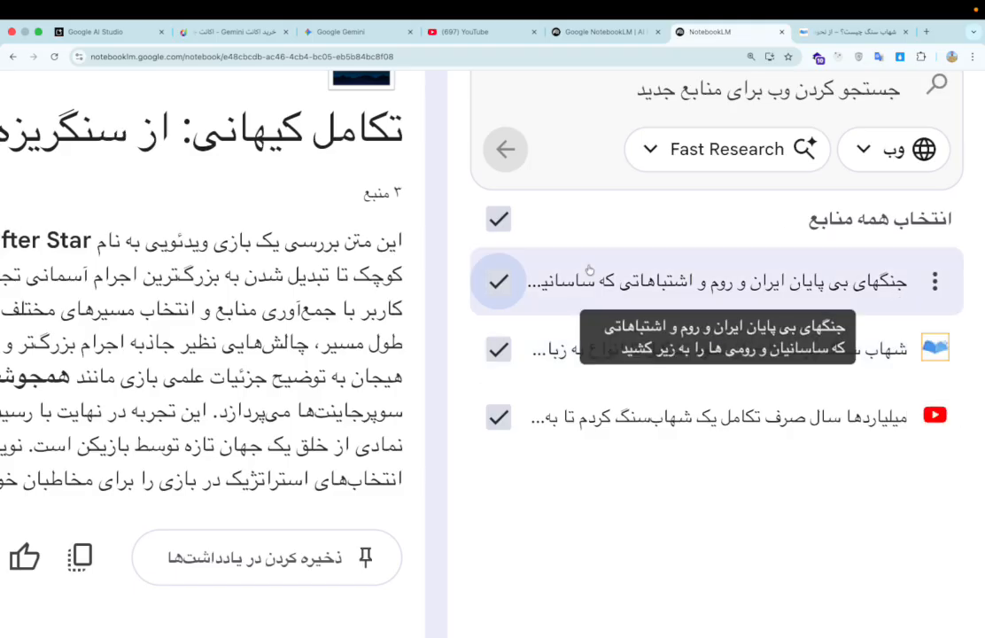
Step: Delete the YouTube video about the wars between Iran and Rome from the notebook's sources and confirm the removal
{"action": "scroll", "coordinate": [937, 285], "scroll_direction": "up", "scroll_amount": 3}
{"action": "left_click", "coordinate": [937, 282]}
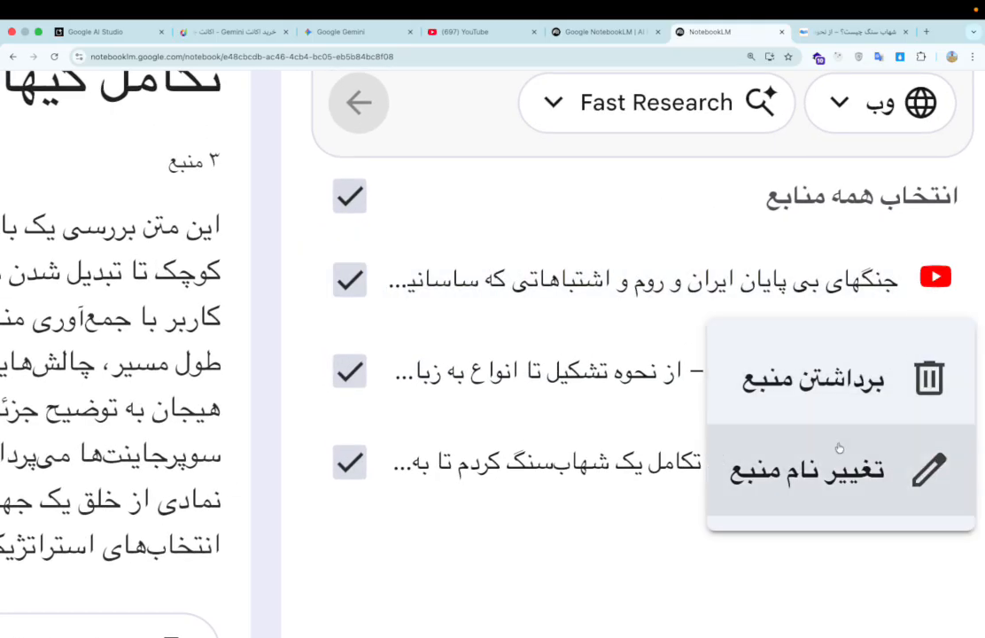
{"action": "left_click", "coordinate": [822, 403]}
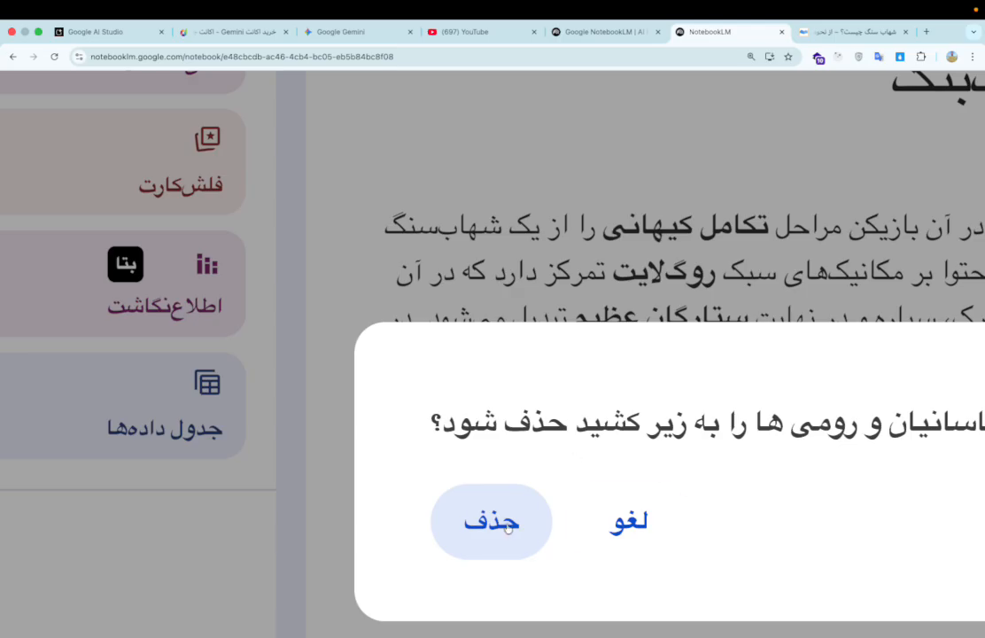
{"action": "left_click", "coordinate": [473, 579]}
{"action": "scroll", "coordinate": [365, 467], "scroll_direction": "down", "scroll_amount": 3}
{"action": "scroll", "coordinate": [365, 467], "scroll_direction": "down", "scroll_amount": 3}
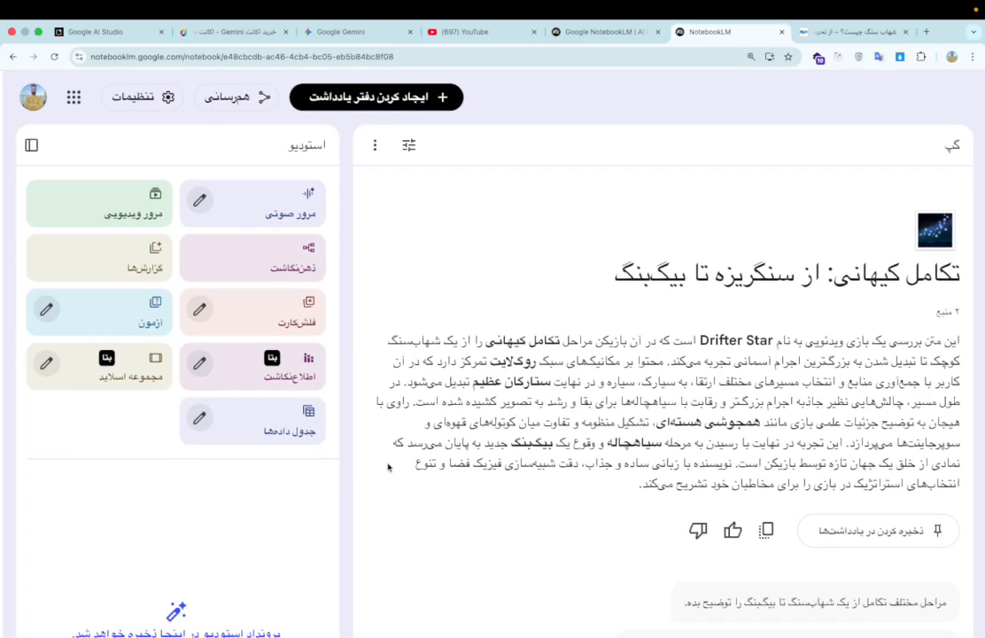
{"action": "scroll", "coordinate": [599, 352], "scroll_direction": "up", "scroll_amount": 2}
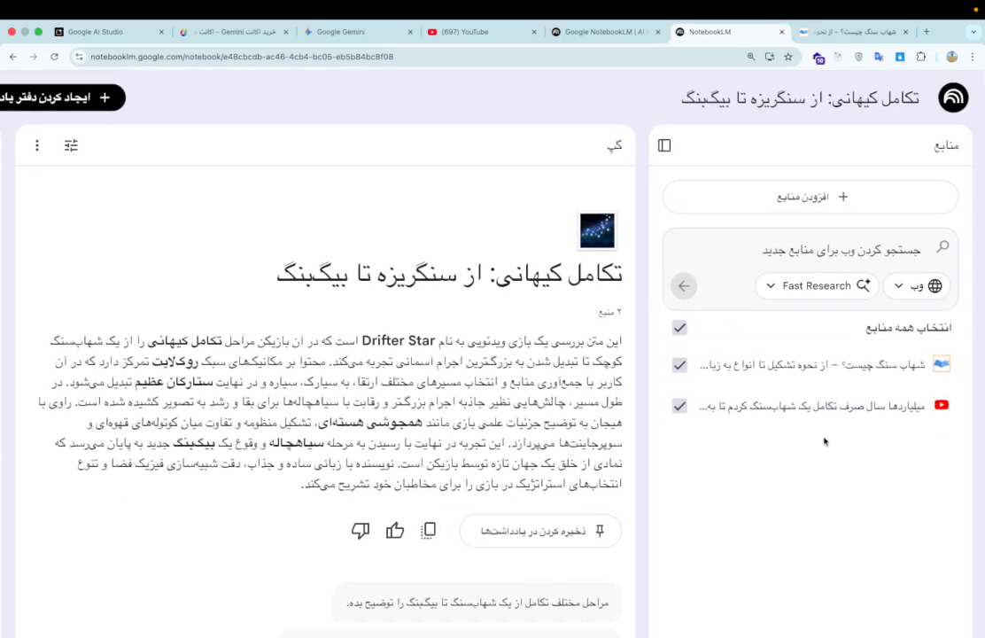
{"action": "scroll", "coordinate": [825, 441], "scroll_direction": "down", "scroll_amount": 2}
Step: Switch to the blog.faradars.org meteorite article and look through its text and images from the introduction to the famous iron meteorites
{"action": "left_click", "coordinate": [851, 31]}
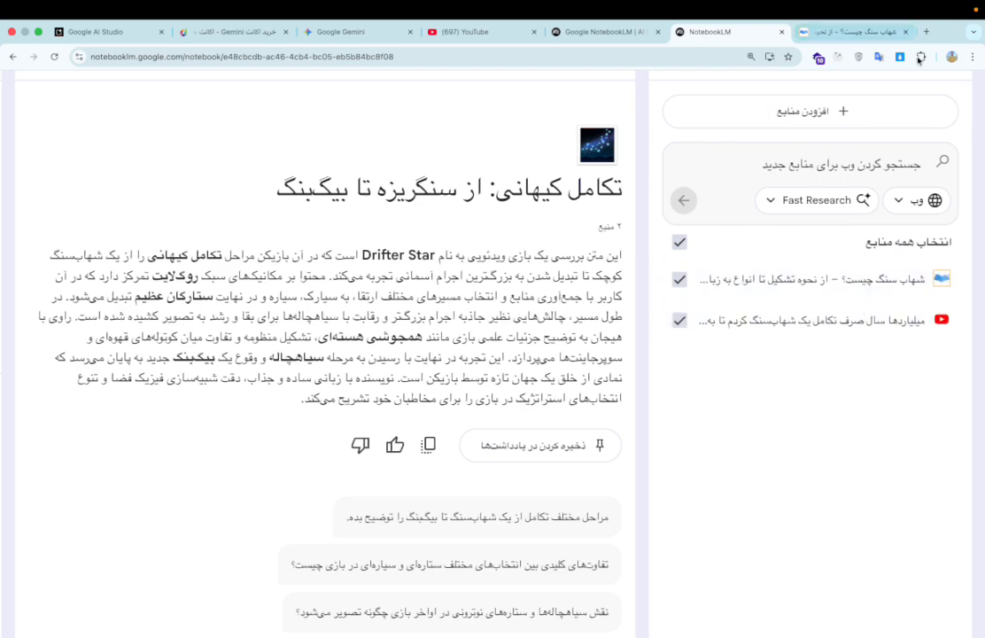
{"action": "scroll", "coordinate": [567, 299], "scroll_direction": "down", "scroll_amount": 1}
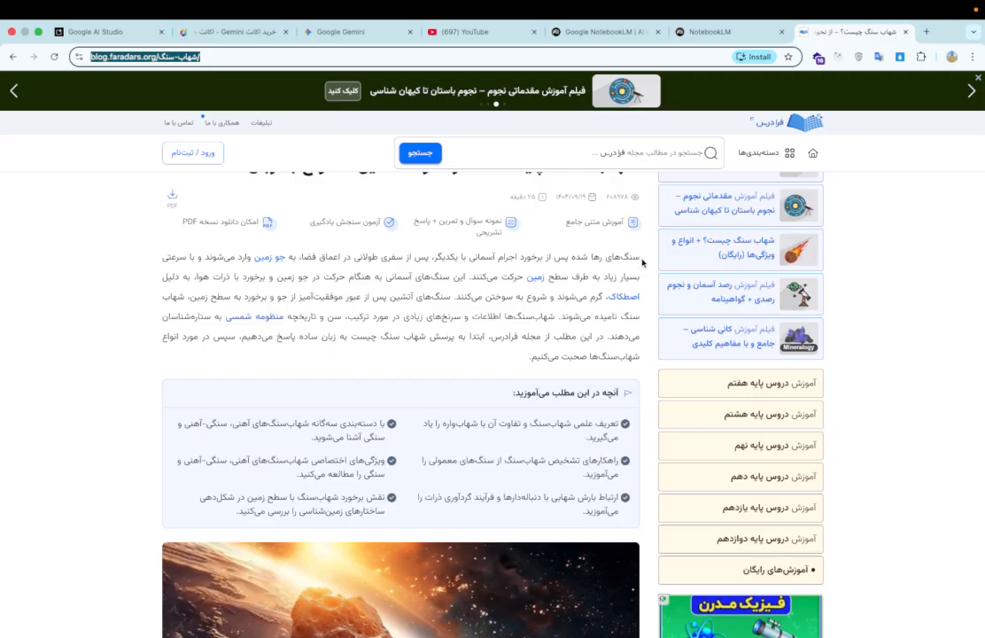
{"action": "scroll", "coordinate": [643, 261], "scroll_direction": "down", "scroll_amount": 7}
{"action": "scroll", "coordinate": [642, 261], "scroll_direction": "up", "scroll_amount": 4}
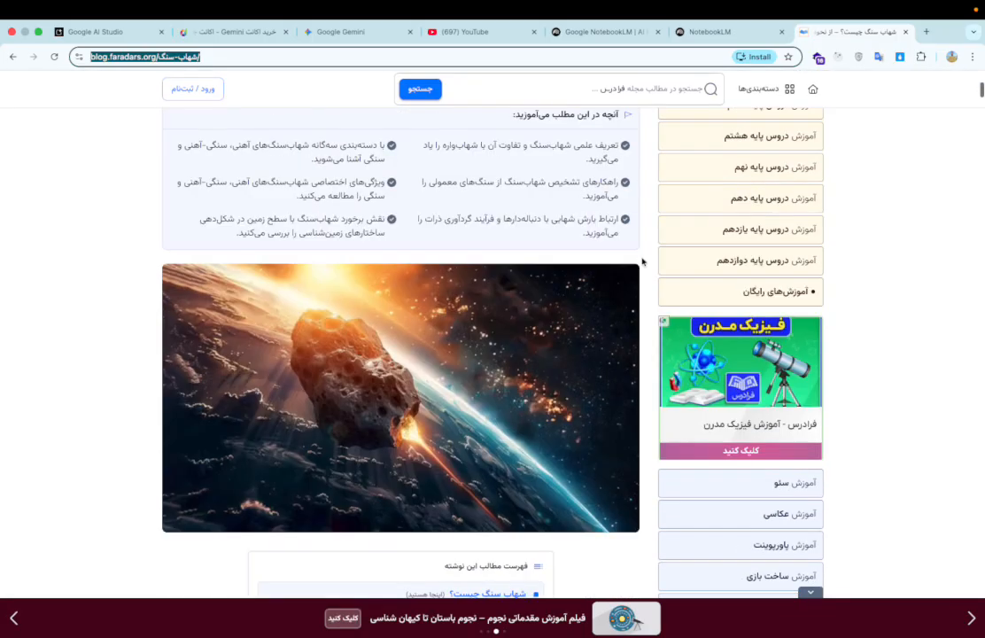
{"action": "scroll", "coordinate": [628, 234], "scroll_direction": "up", "scroll_amount": 3}
{"action": "scroll", "coordinate": [336, 375], "scroll_direction": "down", "scroll_amount": 4}
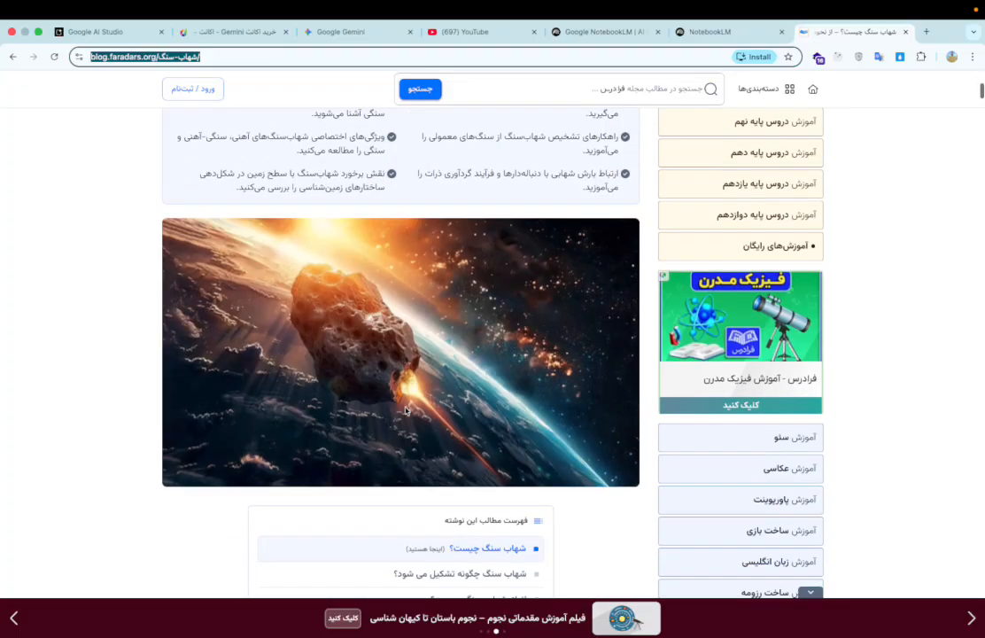
{"action": "scroll", "coordinate": [313, 338], "scroll_direction": "down", "scroll_amount": 20}
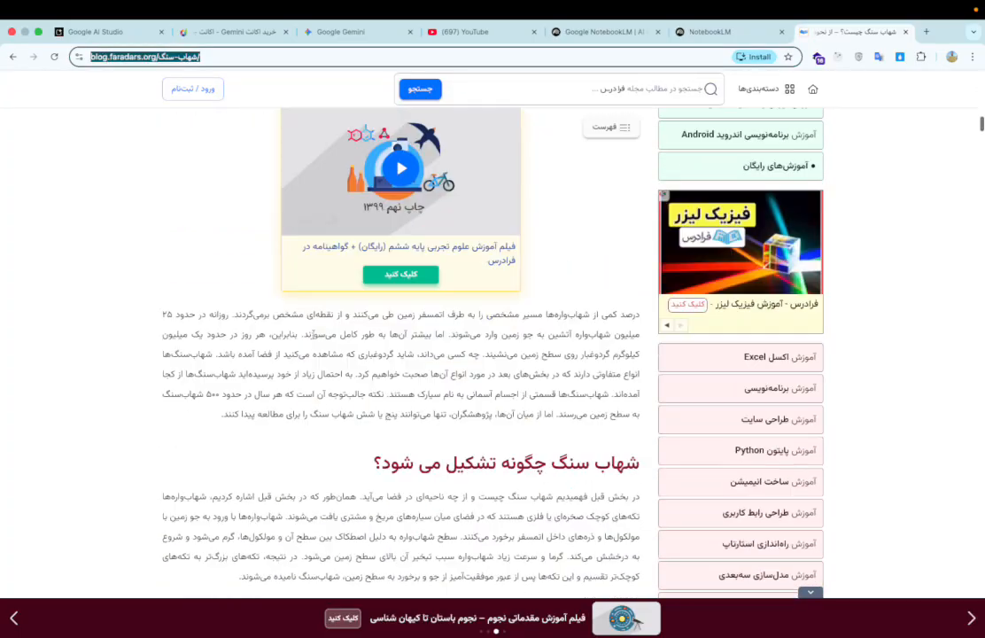
{"action": "scroll", "coordinate": [314, 338], "scroll_direction": "down", "scroll_amount": 10}
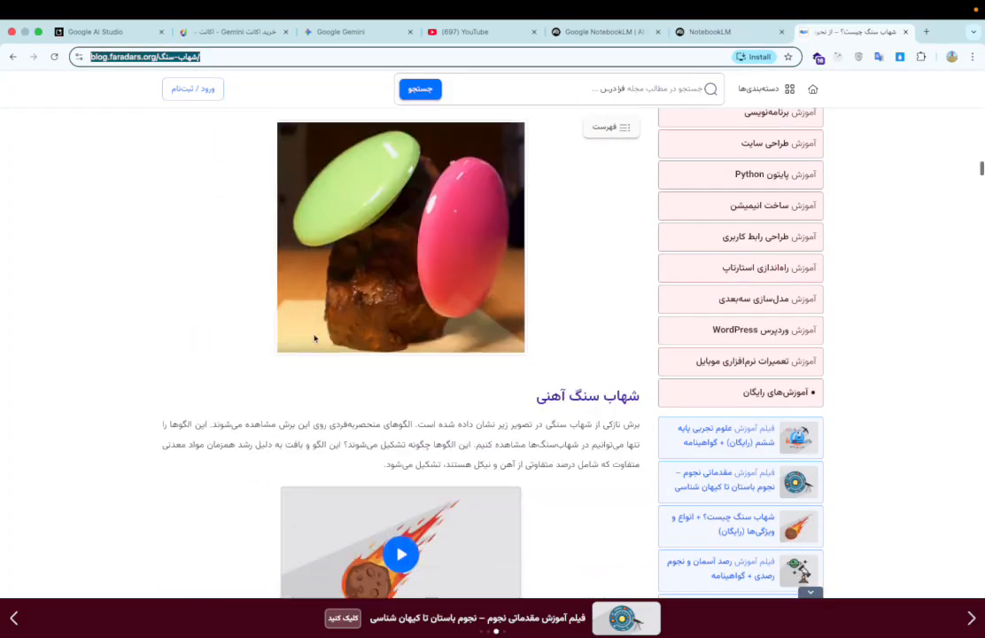
{"action": "scroll", "coordinate": [313, 338], "scroll_direction": "down", "scroll_amount": 15}
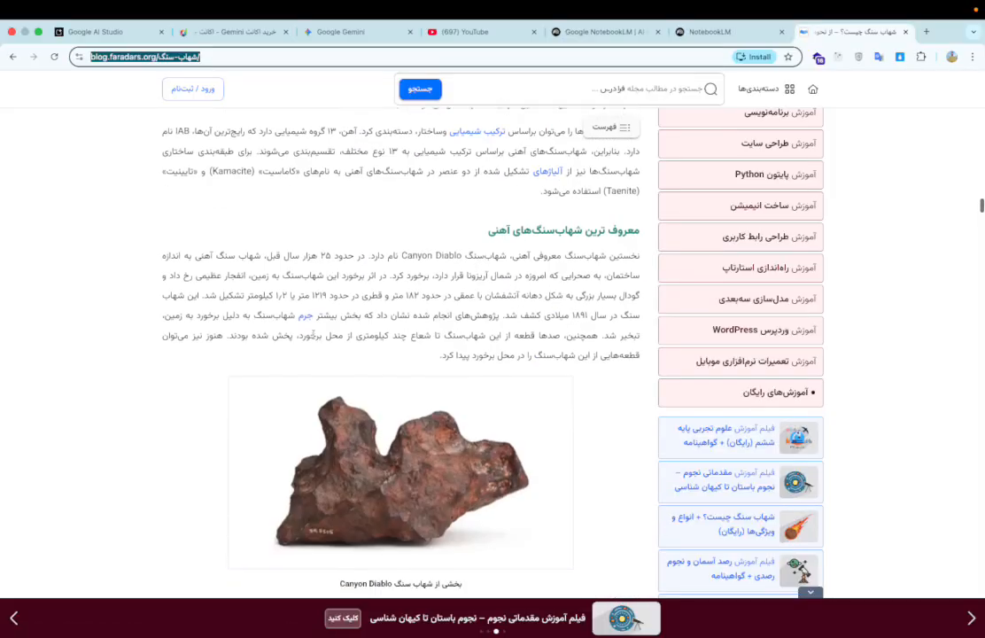
{"action": "scroll", "coordinate": [314, 337], "scroll_direction": "up", "scroll_amount": 20}
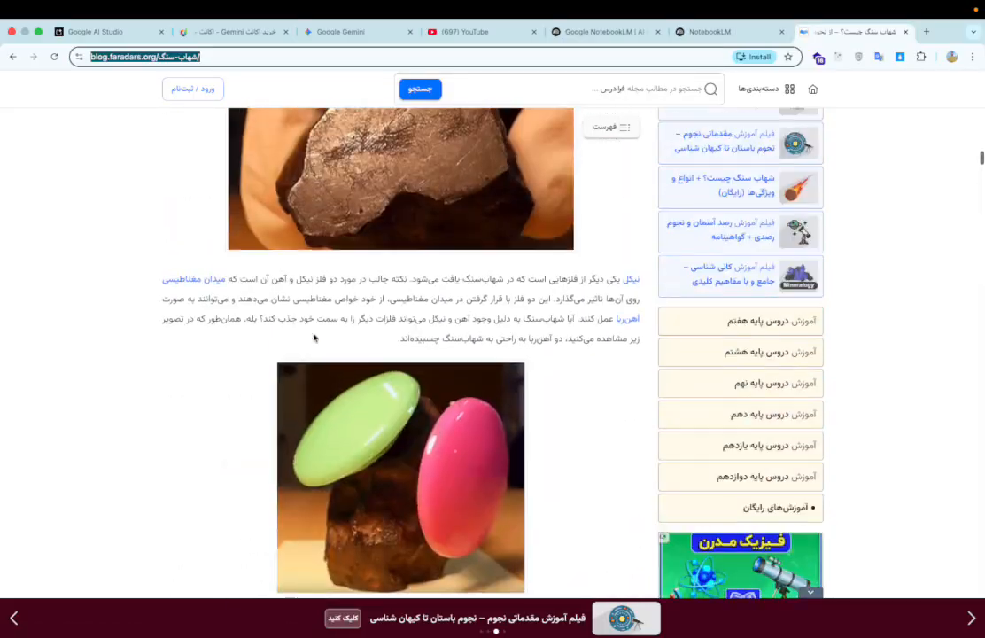
Step: Open the article's main meteorite image in its own browser tab and save it as what-is-meteorite in Downloads
{"action": "right_click", "coordinate": [323, 187]}
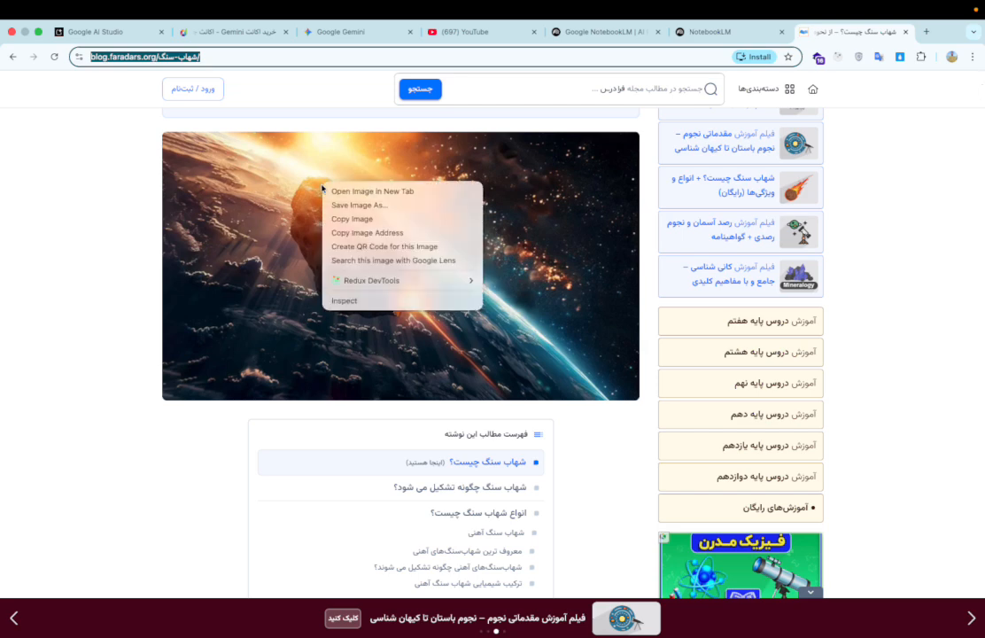
{"action": "left_click", "coordinate": [348, 190]}
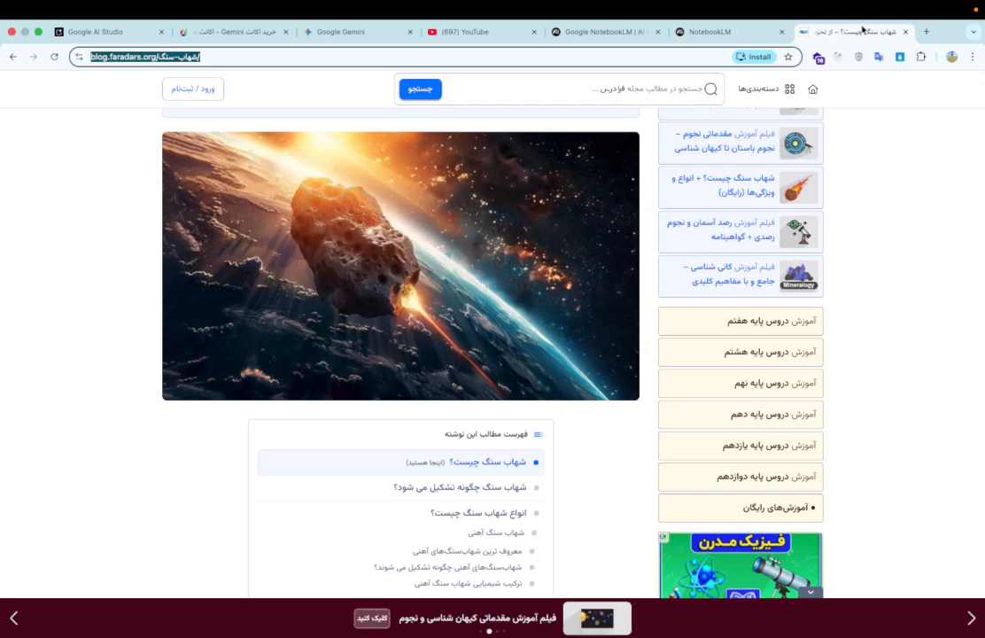
{"action": "left_click", "coordinate": [858, 31]}
{"action": "right_click", "coordinate": [334, 277]}
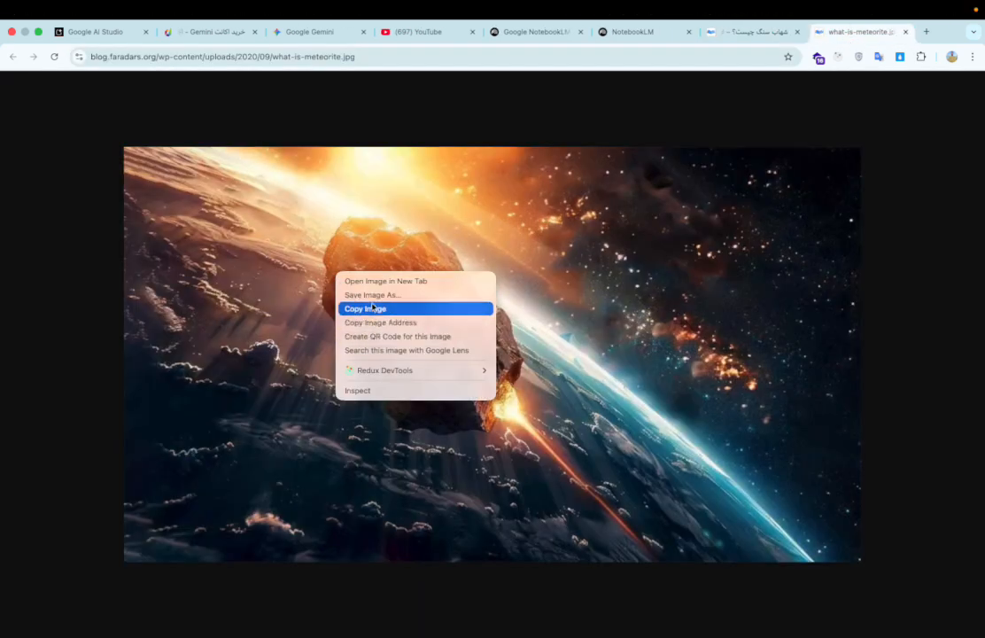
{"action": "left_click", "coordinate": [372, 294]}
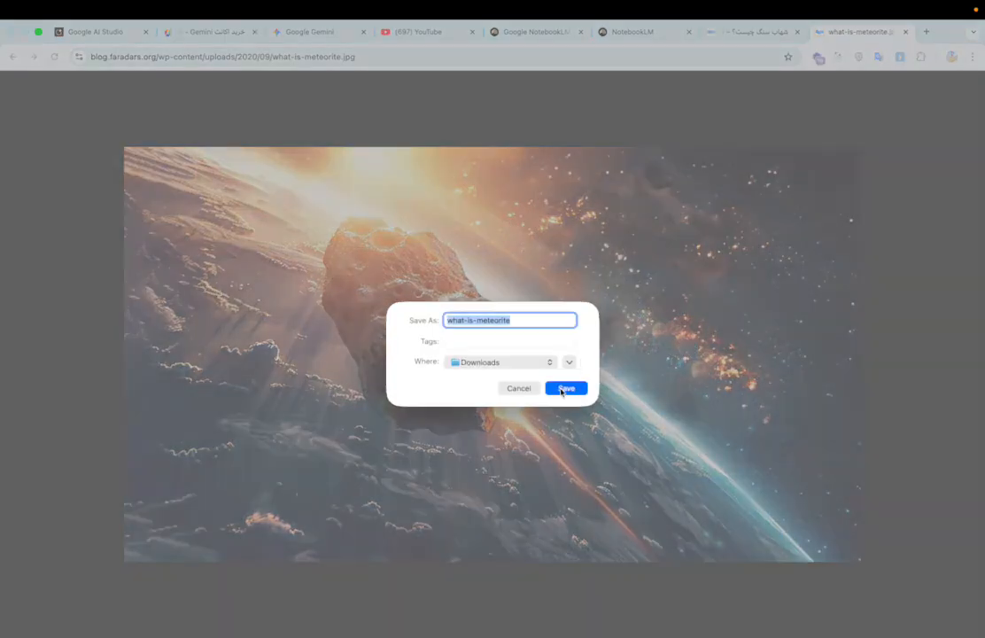
{"action": "left_click", "coordinate": [565, 389]}
Step: Go back from the faradars article to the Google results and open the Persian Wikipedia article "شهاب‌سنگ"
{"action": "left_click", "coordinate": [627, 33]}
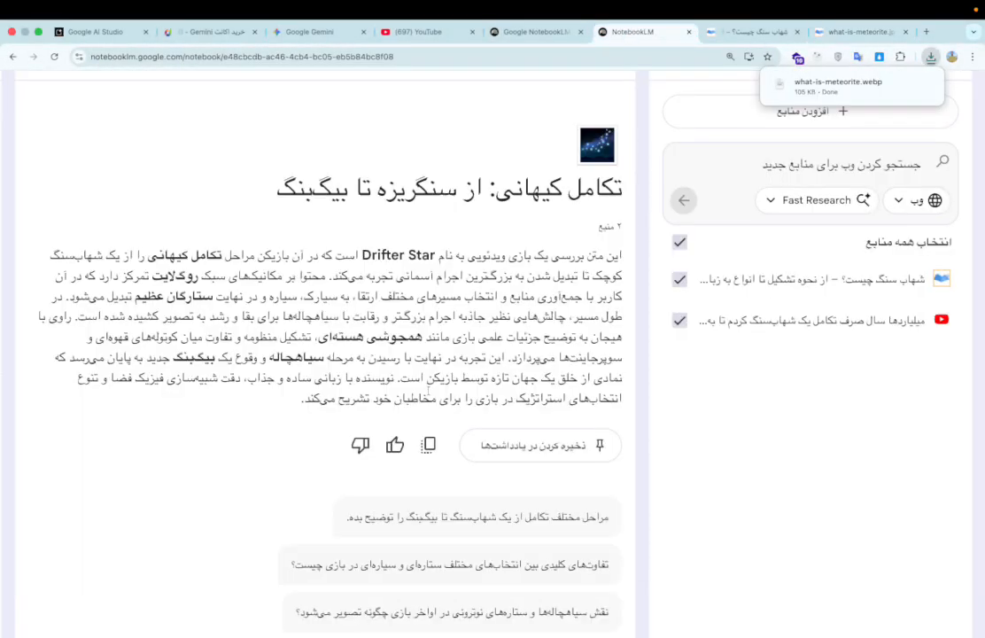
{"action": "scroll", "coordinate": [397, 403], "scroll_direction": "down", "scroll_amount": 3}
{"action": "left_click", "coordinate": [760, 33]}
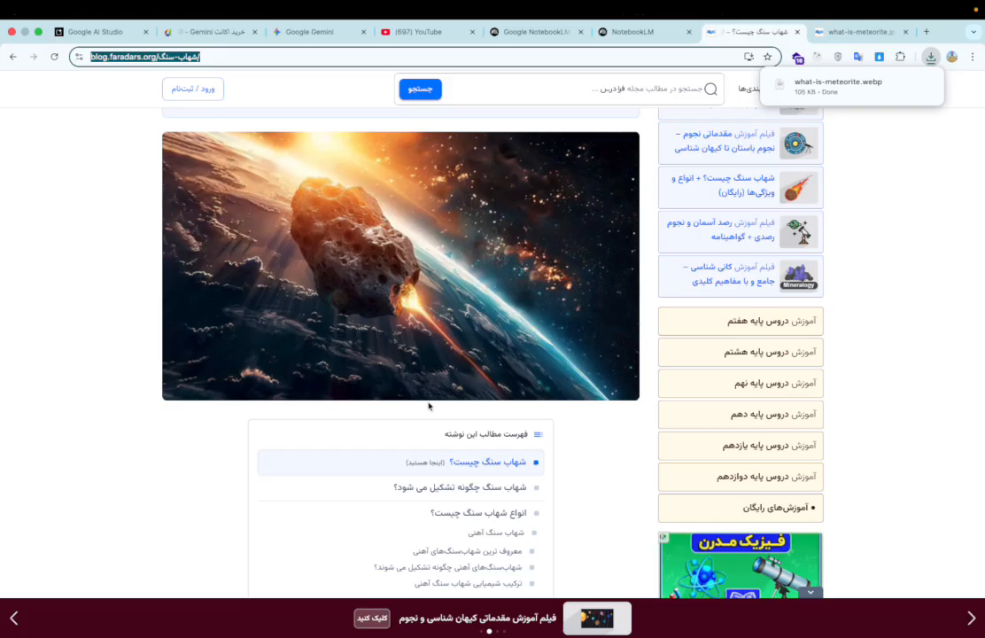
{"action": "scroll", "coordinate": [430, 405], "scroll_direction": "up", "scroll_amount": 6}
{"action": "left_click", "coordinate": [12, 58]}
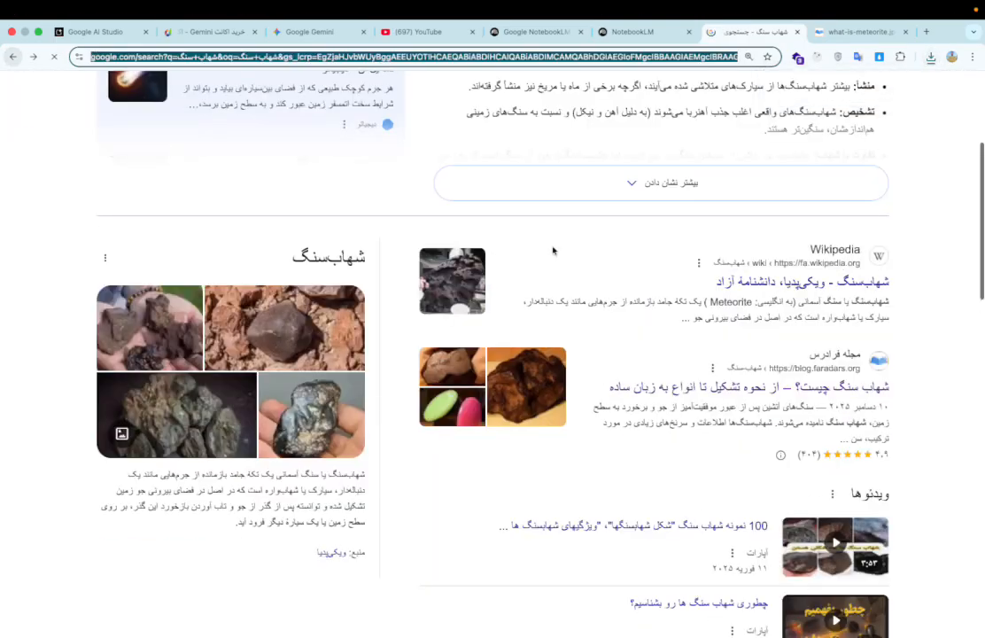
{"action": "left_click", "coordinate": [836, 229]}
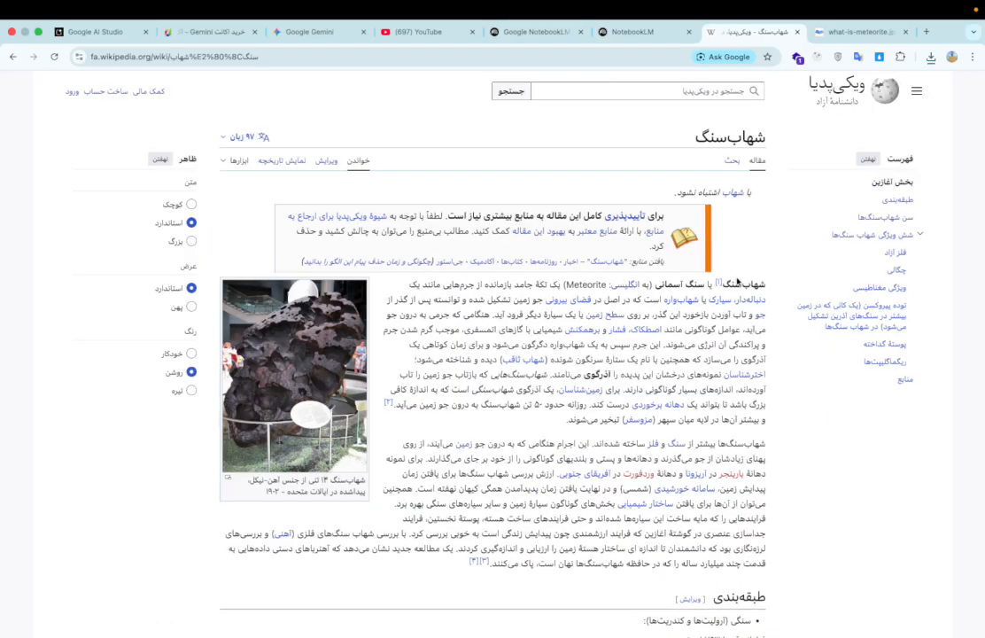
Step: Copy the two introductory paragraphs of the Wikipedia article "شهاب‌سنگ" and return to the NotebookLM notebook
{"action": "scroll", "coordinate": [739, 282], "scroll_direction": "down", "scroll_amount": 1}
{"action": "left_click_drag", "start_coordinate": [765, 232], "coordinate": [479, 507]}
{"action": "right_click", "coordinate": [574, 259]}
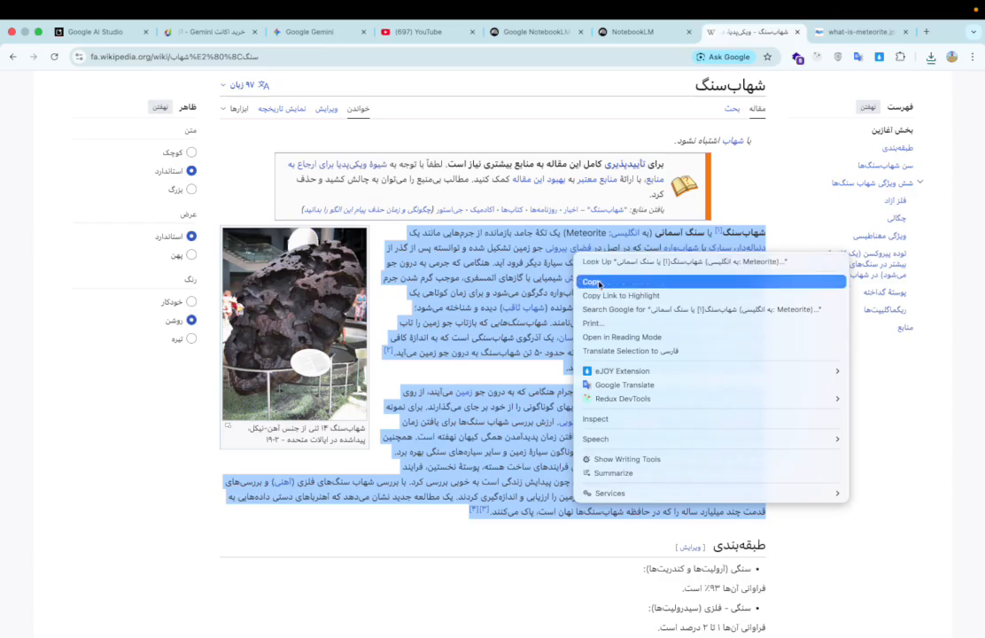
{"action": "left_click", "coordinate": [585, 280]}
{"action": "left_click", "coordinate": [634, 35]}
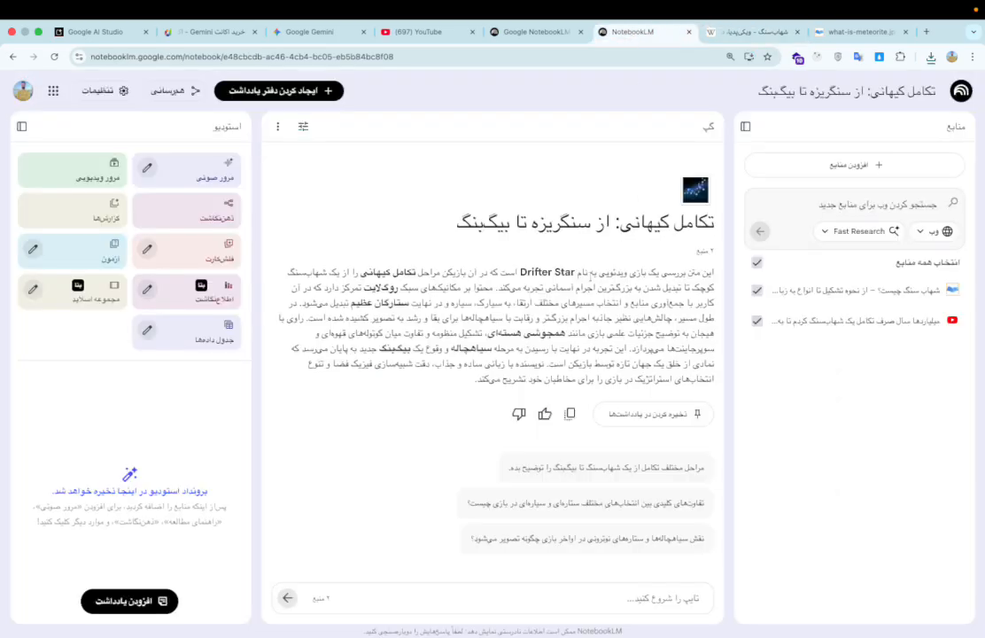
Step: Add the copied Wikipedia text to the notebook as a pasted-text source
{"action": "left_click", "coordinate": [753, 166]}
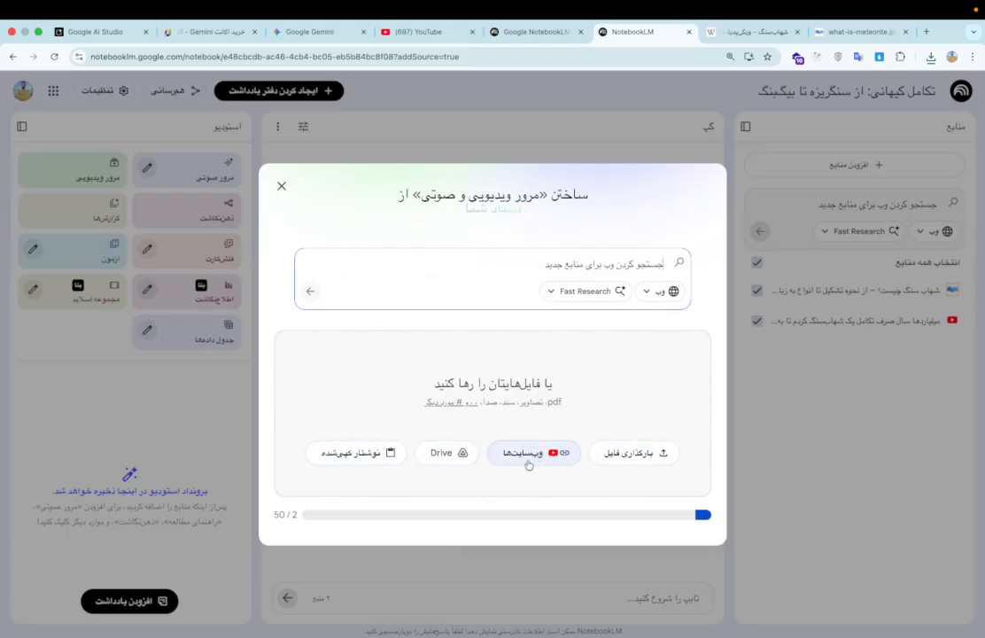
{"action": "left_click", "coordinate": [349, 460]}
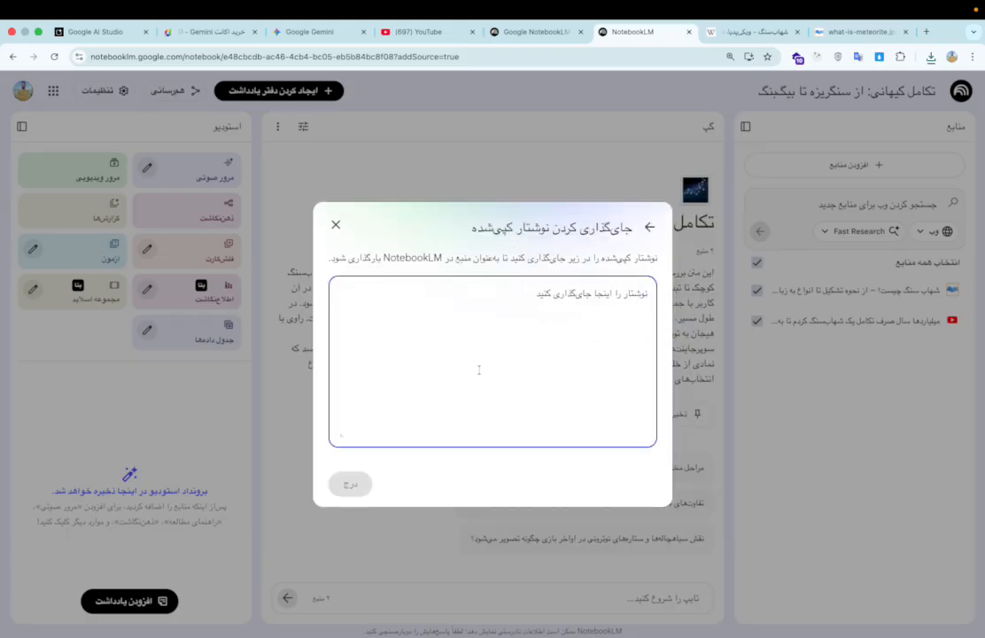
{"action": "scroll", "coordinate": [478, 369], "scroll_direction": "up", "scroll_amount": 5}
{"action": "right_click", "coordinate": [479, 370]}
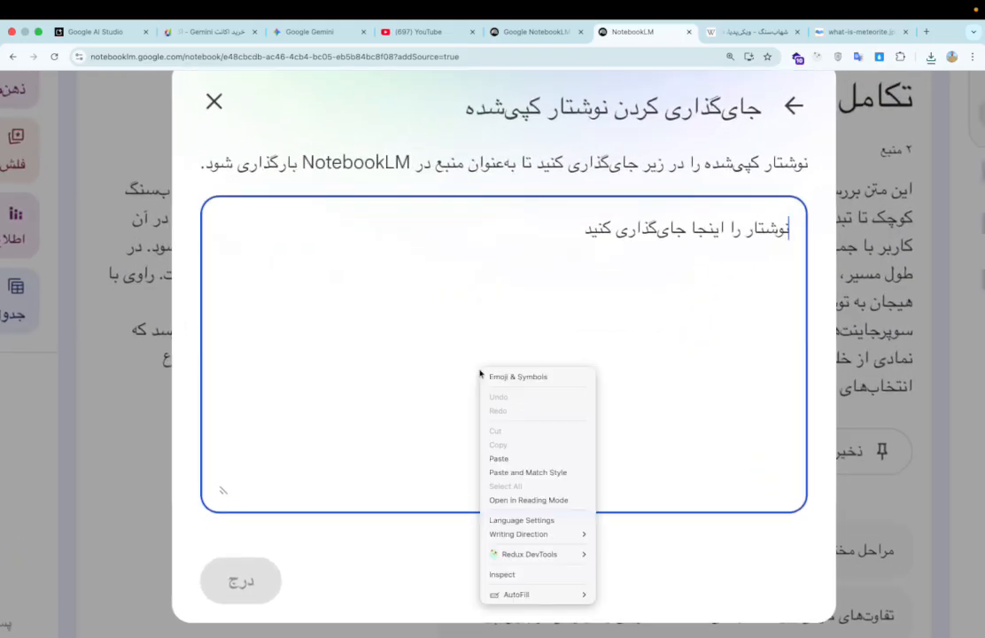
{"action": "left_click", "coordinate": [493, 458]}
{"action": "left_click", "coordinate": [240, 580]}
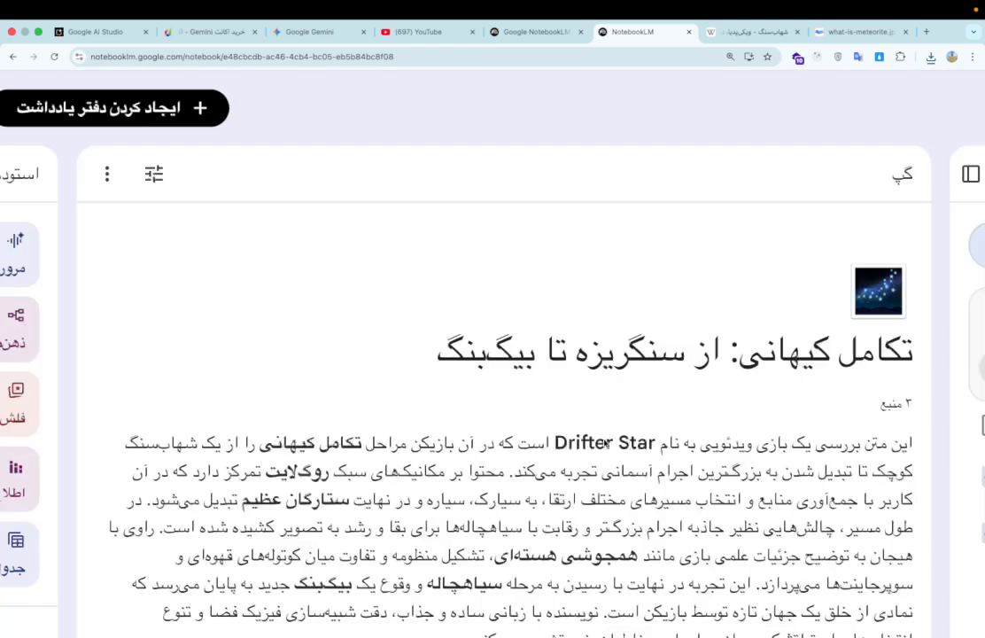
{"action": "scroll", "coordinate": [657, 461], "scroll_direction": "down", "scroll_amount": 5}
{"action": "scroll", "coordinate": [657, 462], "scroll_direction": "right", "scroll_amount": 1}
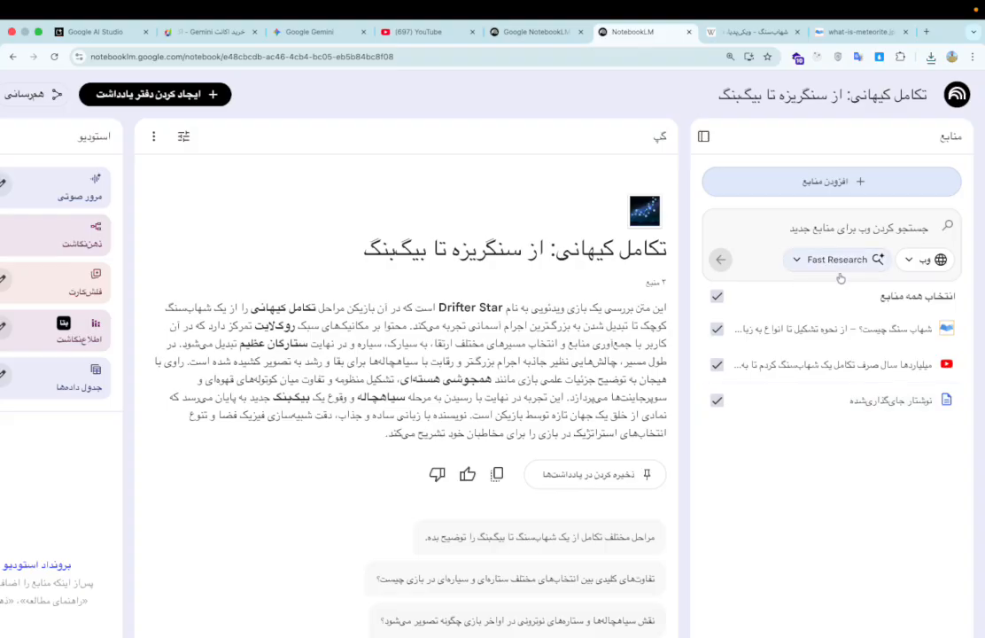
Step: Start a file upload for a new source and look through the Desktop folder for the meteorite image
{"action": "left_click", "coordinate": [800, 188]}
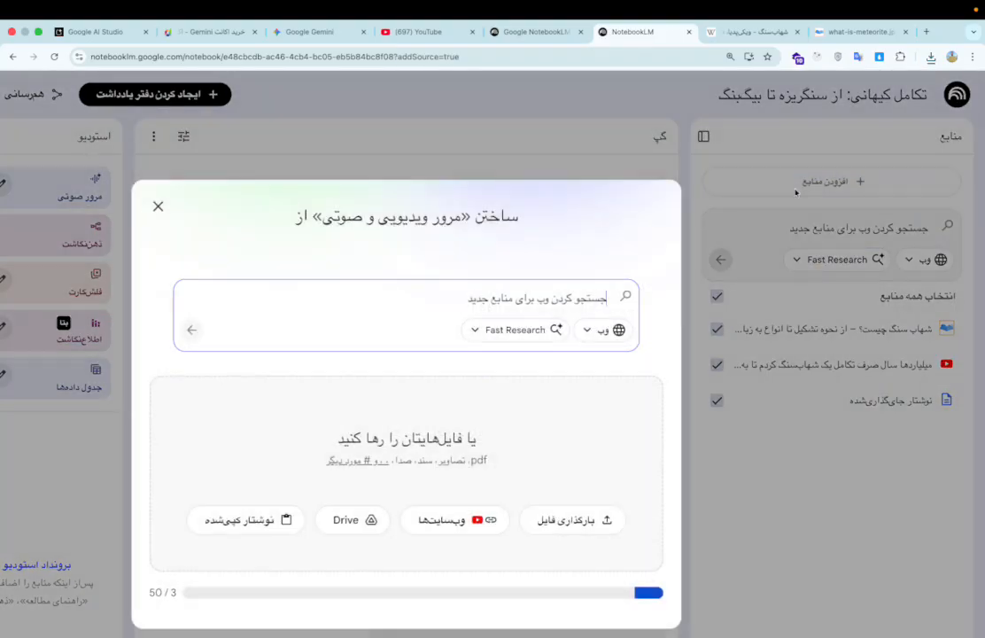
{"action": "left_click", "coordinate": [583, 521]}
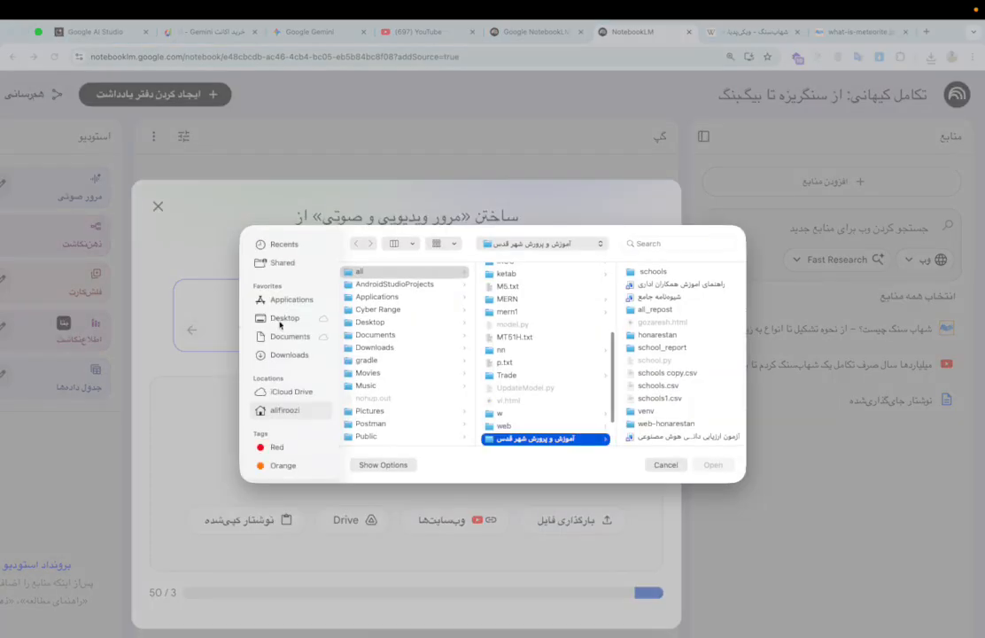
{"action": "left_click", "coordinate": [283, 319]}
{"action": "left_click", "coordinate": [383, 311]}
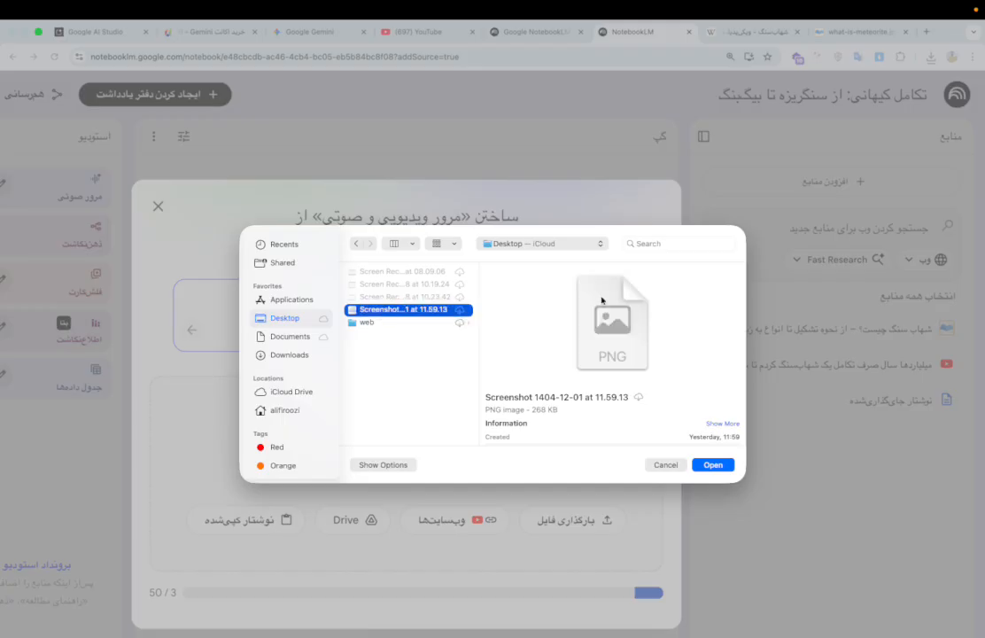
{"action": "left_click", "coordinate": [666, 464]}
Step: Save the meteorite image from its browser tab to the Desktop as what-is-meteorite (1)
{"action": "left_click", "coordinate": [855, 32]}
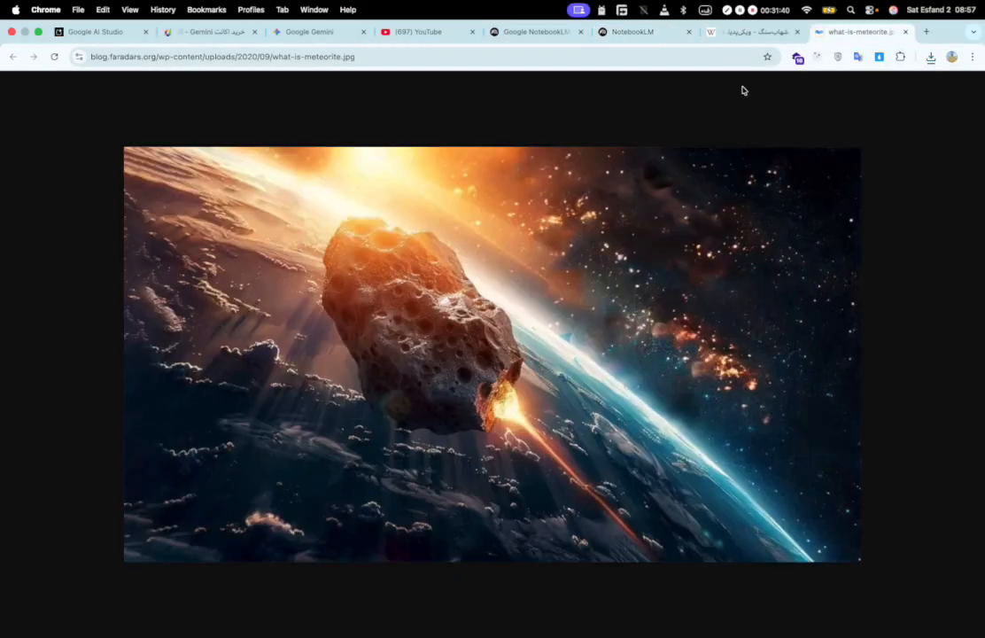
{"action": "right_click", "coordinate": [367, 288]}
{"action": "left_click", "coordinate": [393, 314]}
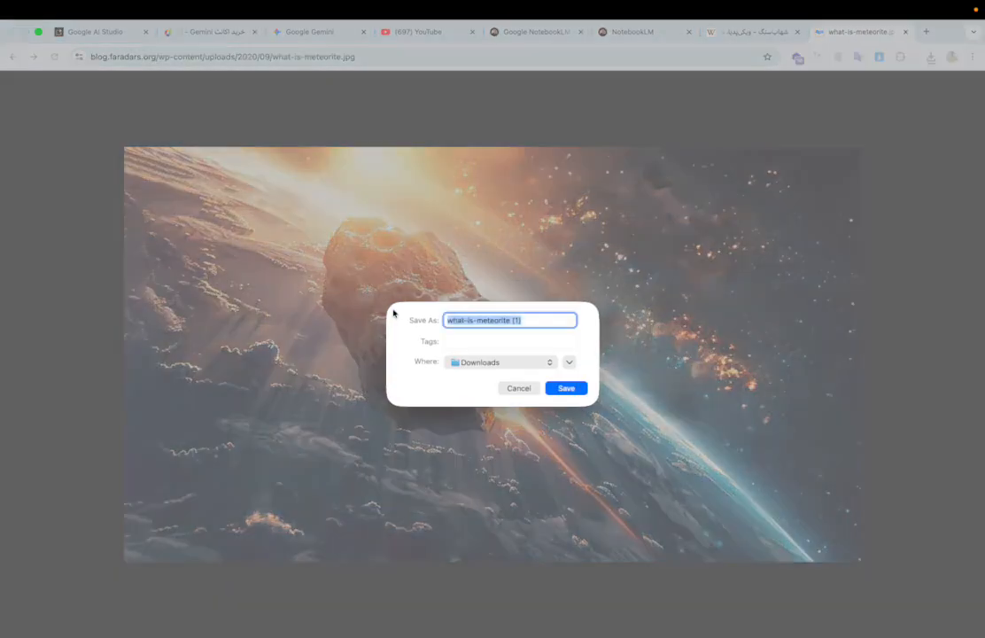
{"action": "left_click", "coordinate": [495, 362]}
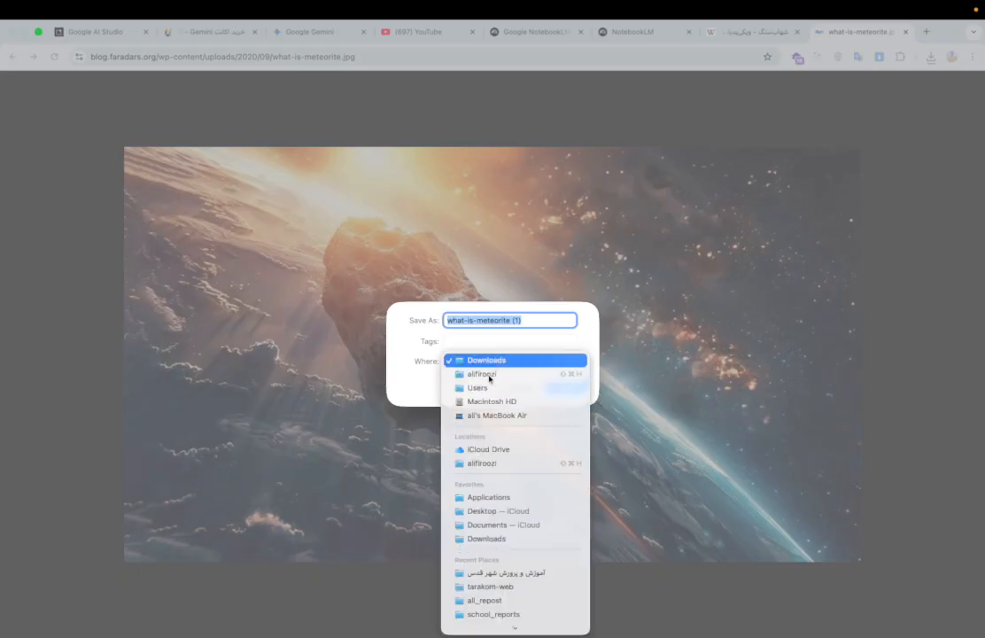
{"action": "left_click", "coordinate": [492, 517]}
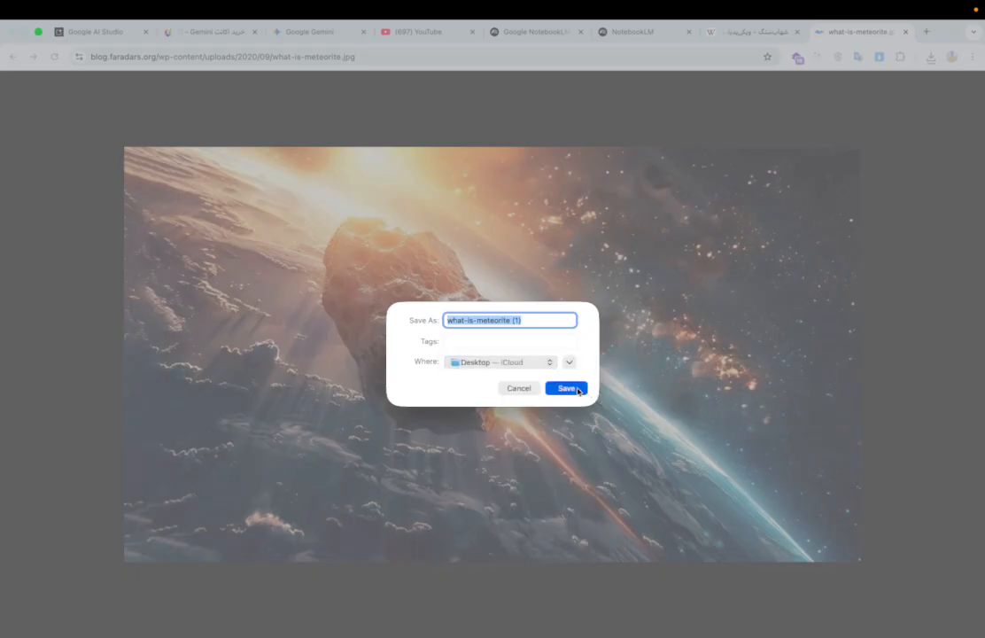
{"action": "left_click", "coordinate": [586, 391]}
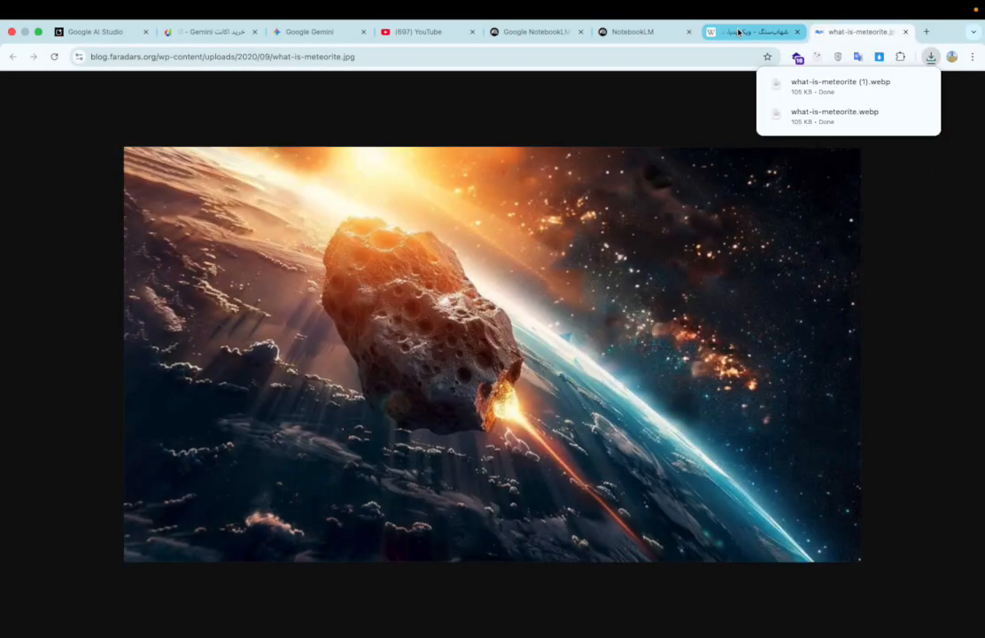
Step: Return to the notebook and upload what-is-meteorite (1).webp from the Desktop as a source
{"action": "left_click", "coordinate": [663, 34]}
{"action": "left_click", "coordinate": [584, 534]}
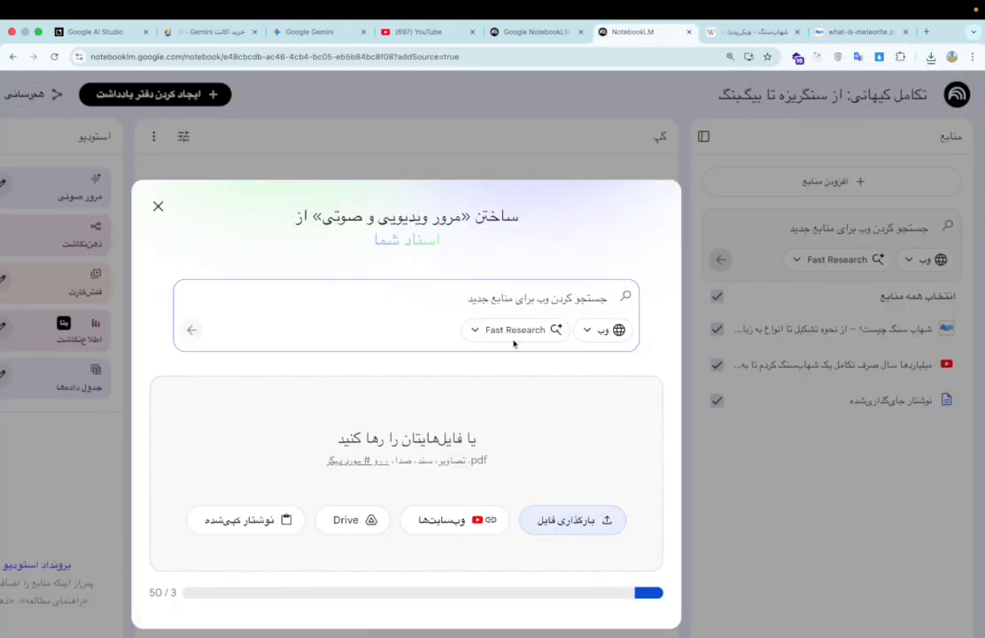
{"action": "left_click", "coordinate": [290, 321]}
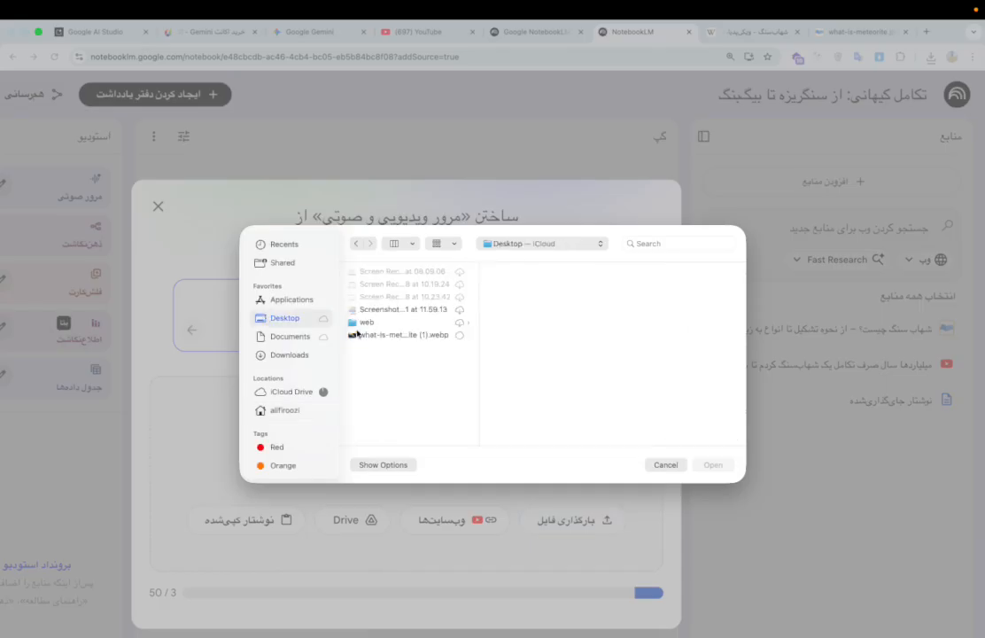
{"action": "left_click", "coordinate": [355, 338]}
{"action": "left_click", "coordinate": [717, 466]}
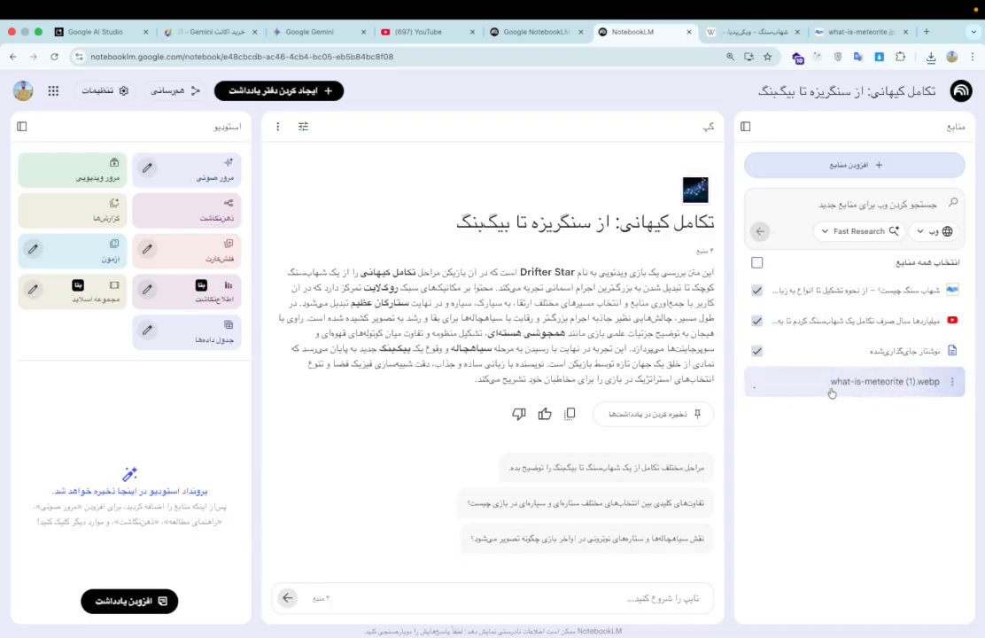
{"action": "scroll", "coordinate": [831, 393], "scroll_direction": "up", "scroll_amount": 3}
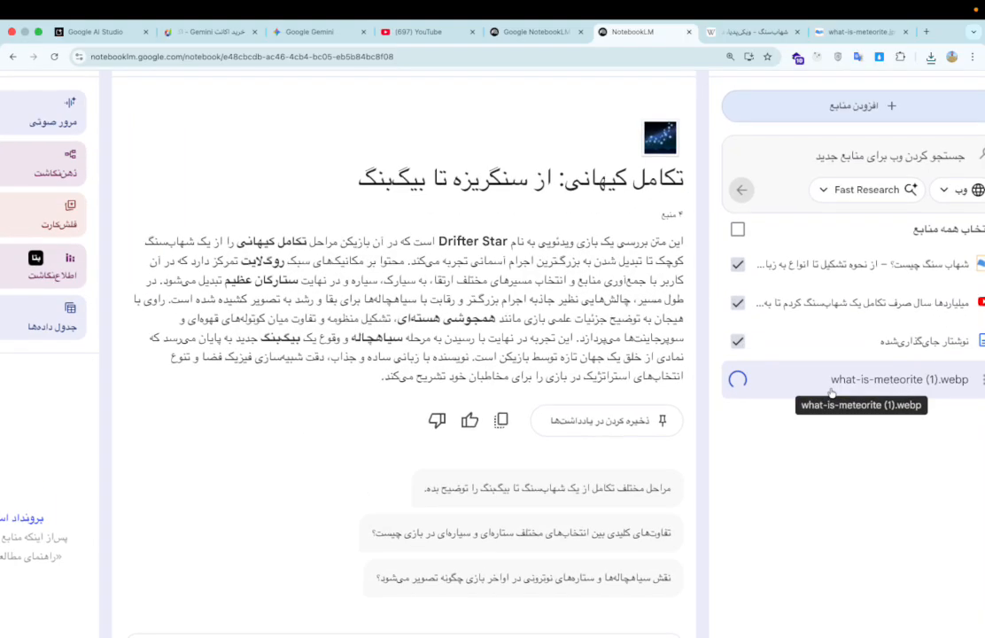
{"action": "scroll", "coordinate": [832, 392], "scroll_direction": "right", "scroll_amount": 1}
{"action": "scroll", "coordinate": [831, 393], "scroll_direction": "right", "scroll_amount": 1}
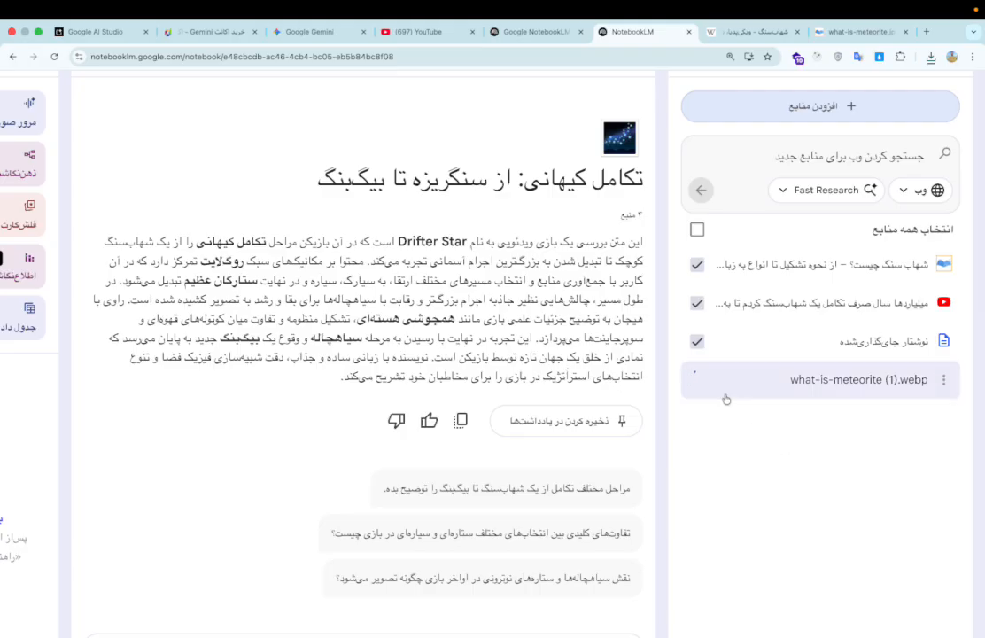
{"action": "scroll", "coordinate": [727, 400], "scroll_direction": "up", "scroll_amount": 5}
{"action": "scroll", "coordinate": [726, 401], "scroll_direction": "right", "scroll_amount": 2}
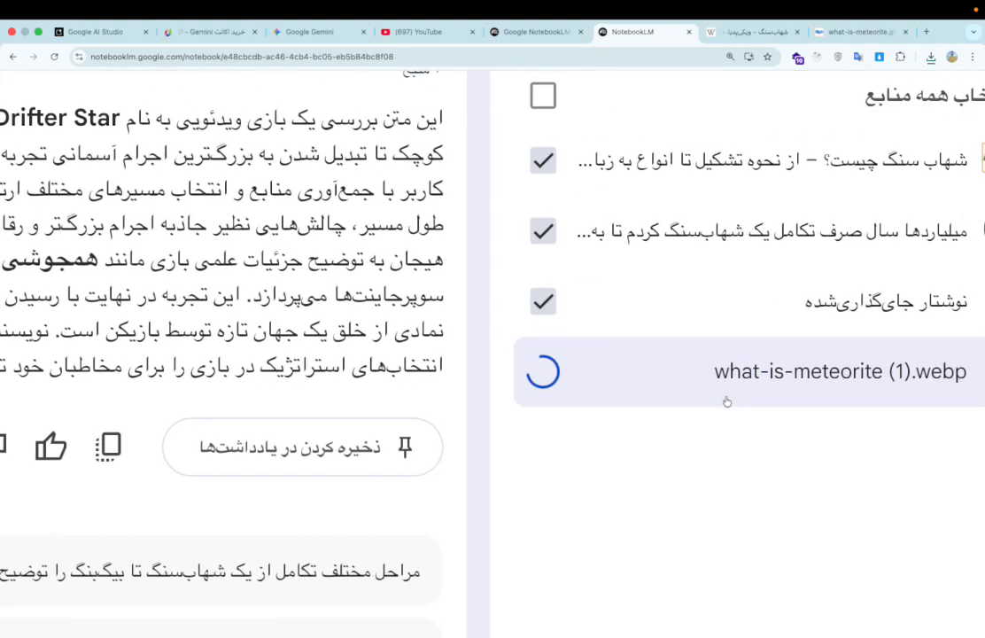
{"action": "scroll", "coordinate": [727, 401], "scroll_direction": "down", "scroll_amount": 1}
{"action": "scroll", "coordinate": [727, 401], "scroll_direction": "down", "scroll_amount": 5}
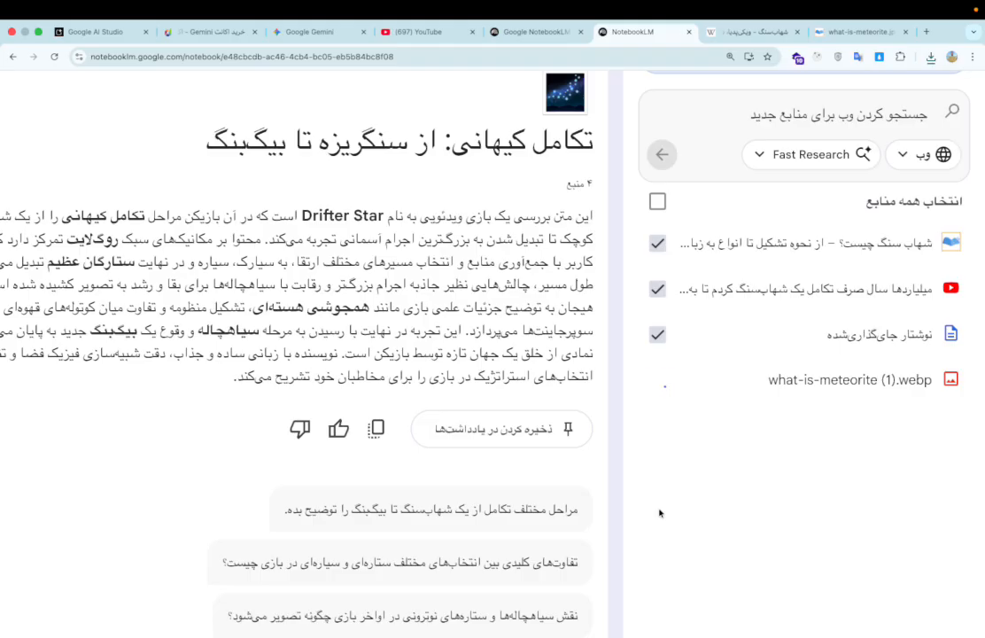
Step: Replace the meteorite image page in its browser tab with a Google Images search for "اموزش و پرورش شهر قدس"
{"action": "left_click", "coordinate": [855, 32]}
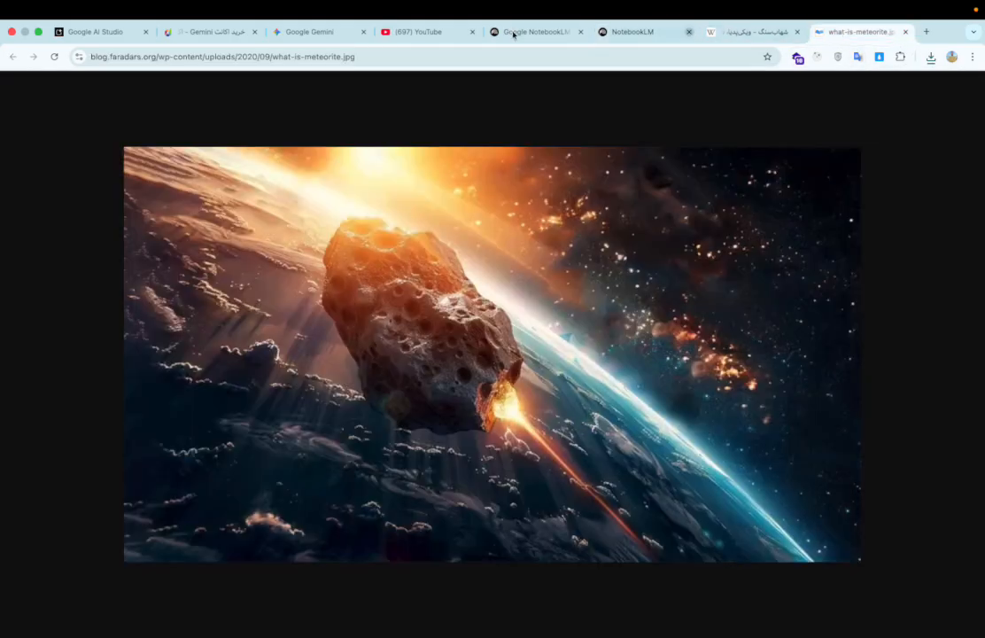
{"action": "left_click", "coordinate": [400, 54]}
{"action": "type", "text": "اموزش پ"}
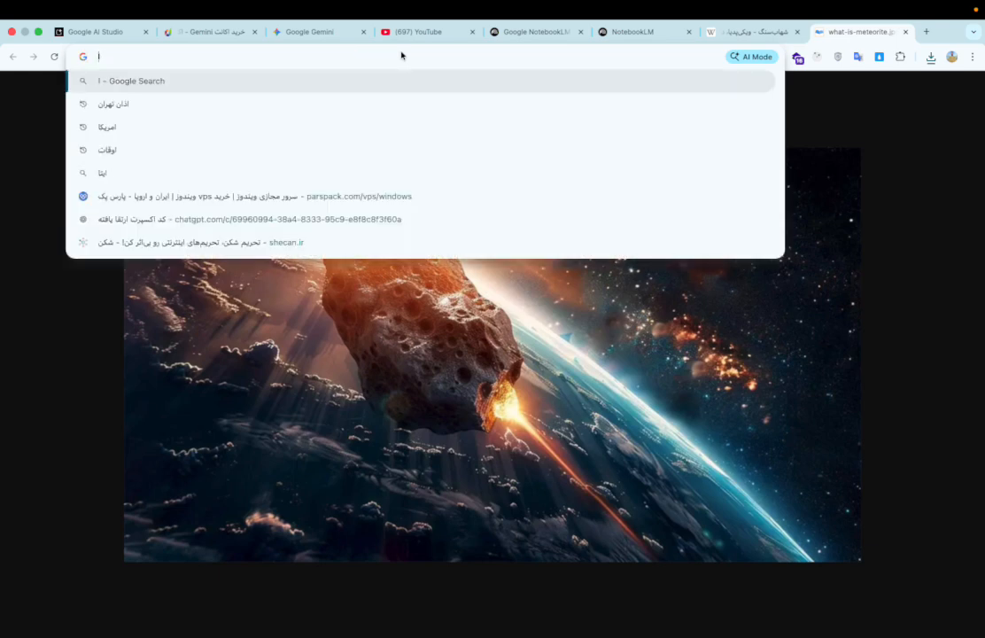
{"action": "key", "text": "BackSpace"}
{"action": "type", "text": "و پور"}
{"action": "key", "text": "BackSpace"}
{"action": "key", "text": "BackSpace"}
{"action": "type", "text": "رورش شهر قدس"}
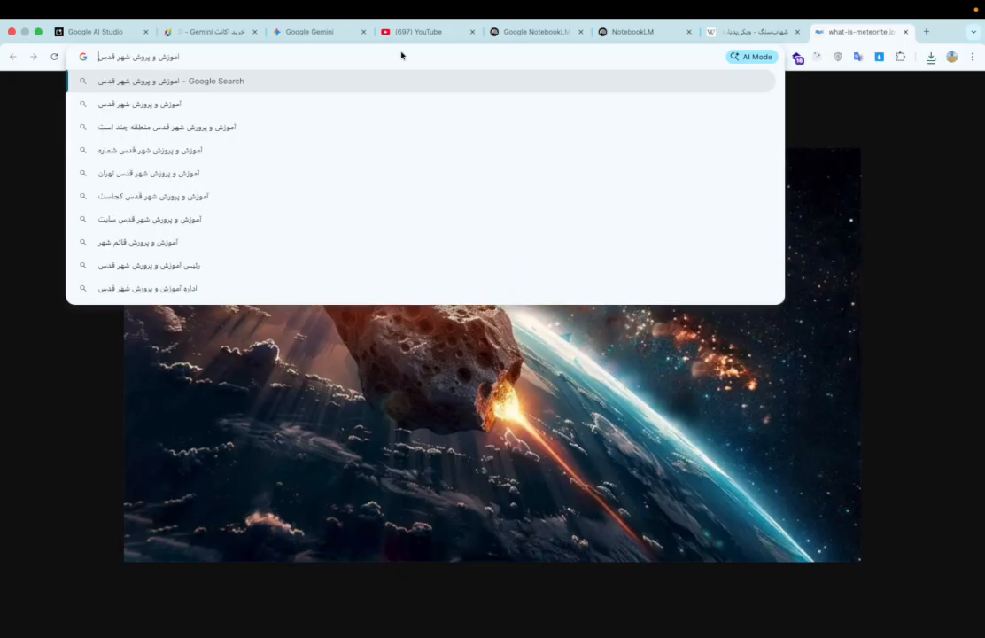
{"action": "key", "text": "Return"}
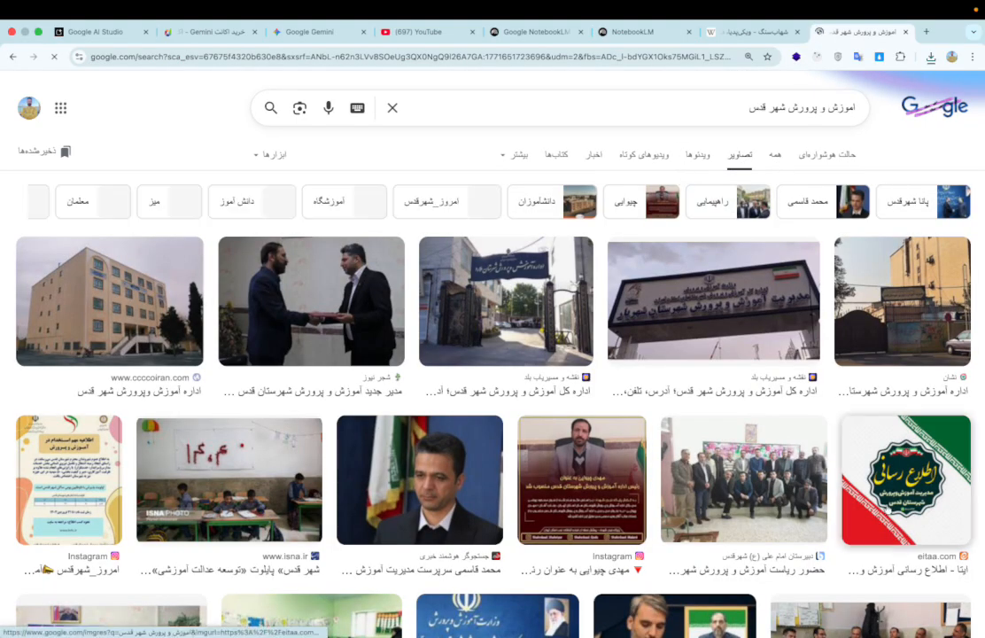
Step: Open the eitaa.com "اطلاع رسانی" logo from the image results and save it to the Desktop as images
{"action": "left_click", "coordinate": [904, 479]}
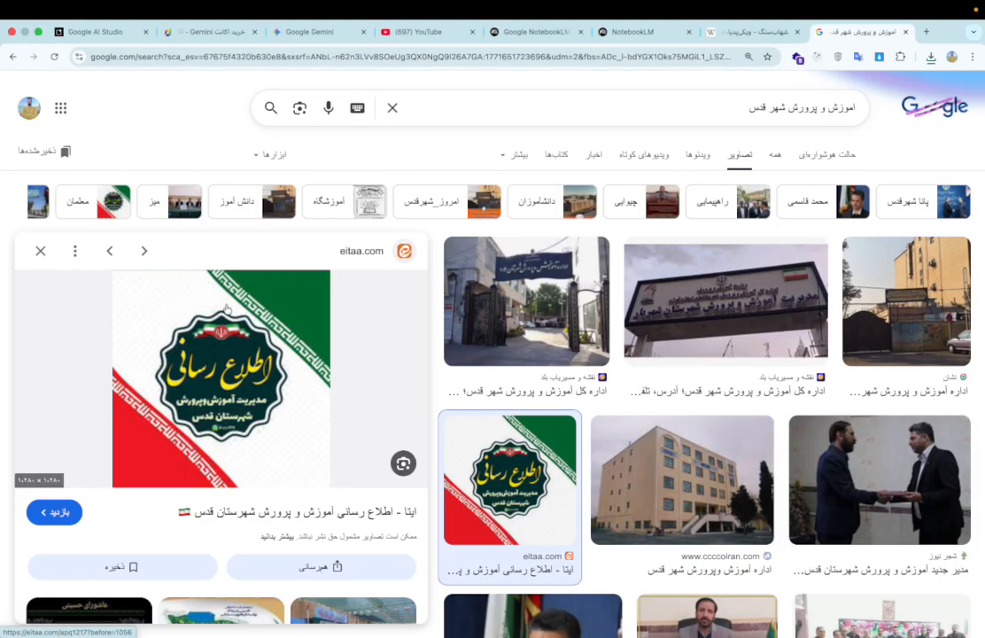
{"action": "right_click", "coordinate": [226, 311]}
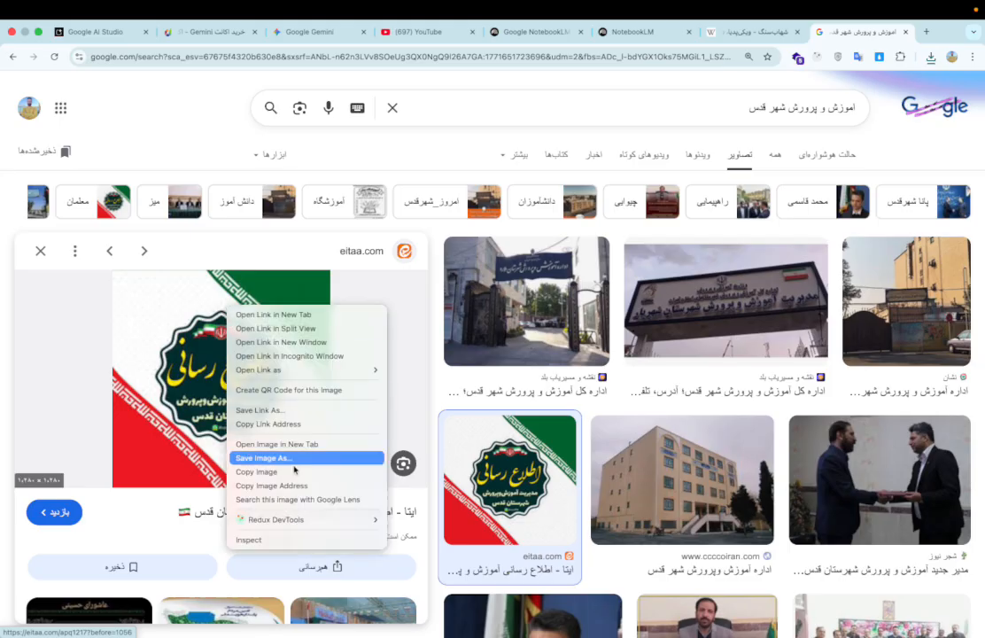
{"action": "left_click", "coordinate": [273, 460]}
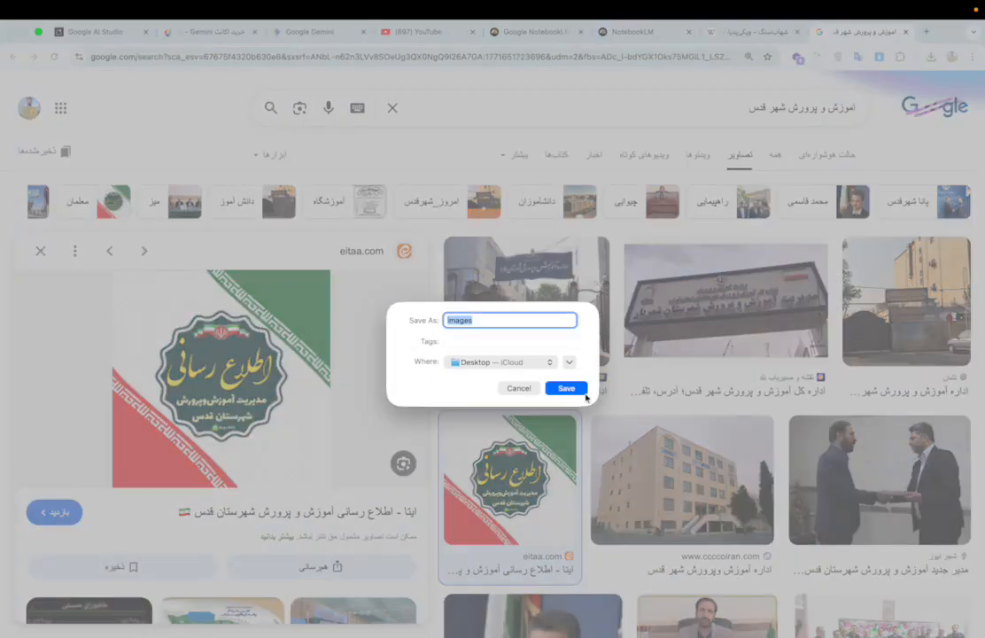
{"action": "left_click", "coordinate": [568, 389]}
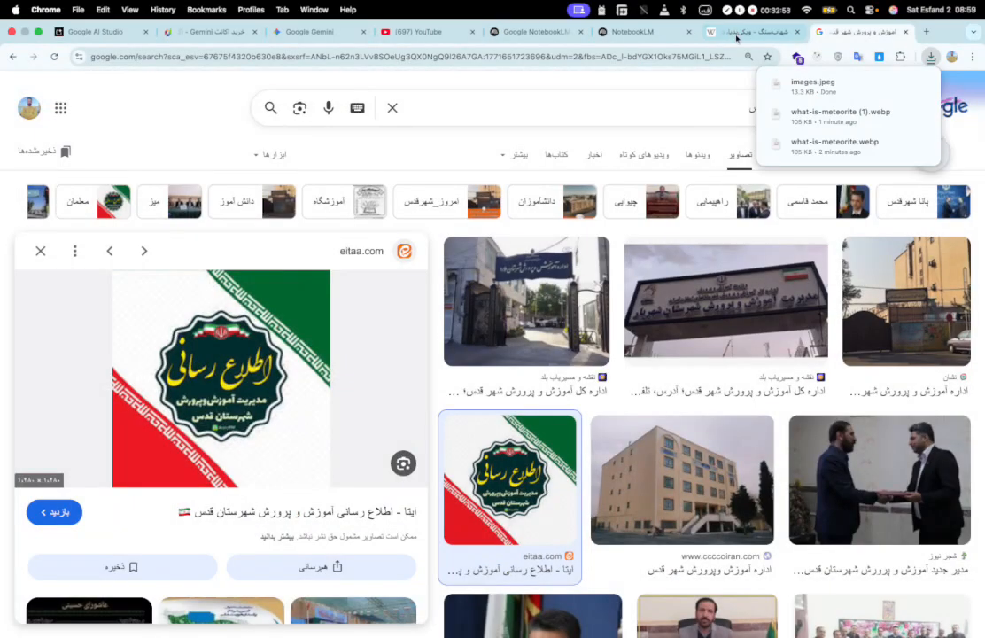
Step: Return to the notebook and upload images.jpeg from the Desktop as another source
{"action": "left_click", "coordinate": [753, 32]}
{"action": "left_click", "coordinate": [631, 32]}
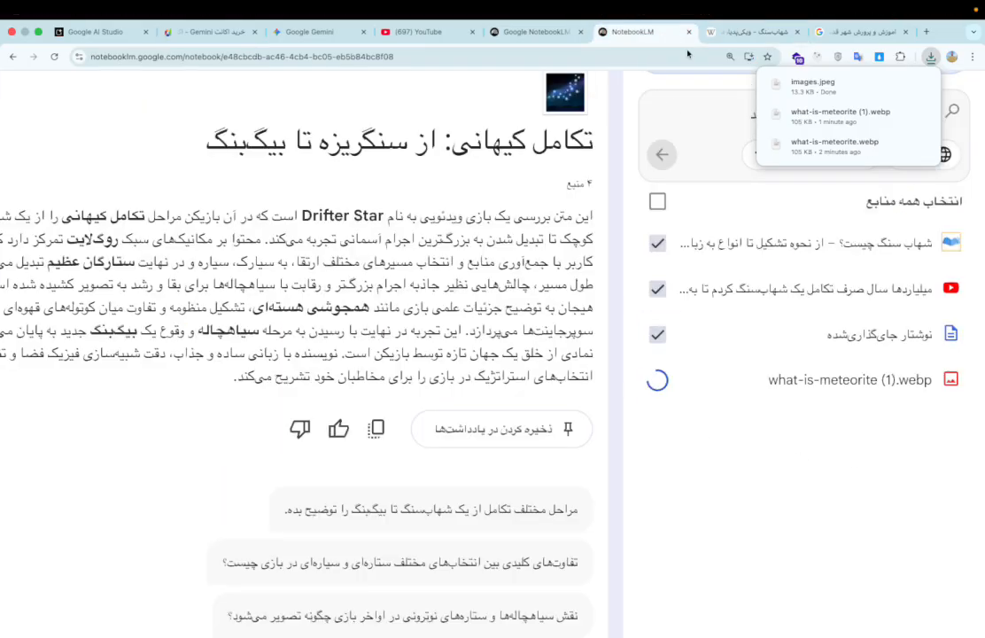
{"action": "scroll", "coordinate": [775, 511], "scroll_direction": "up", "scroll_amount": 4}
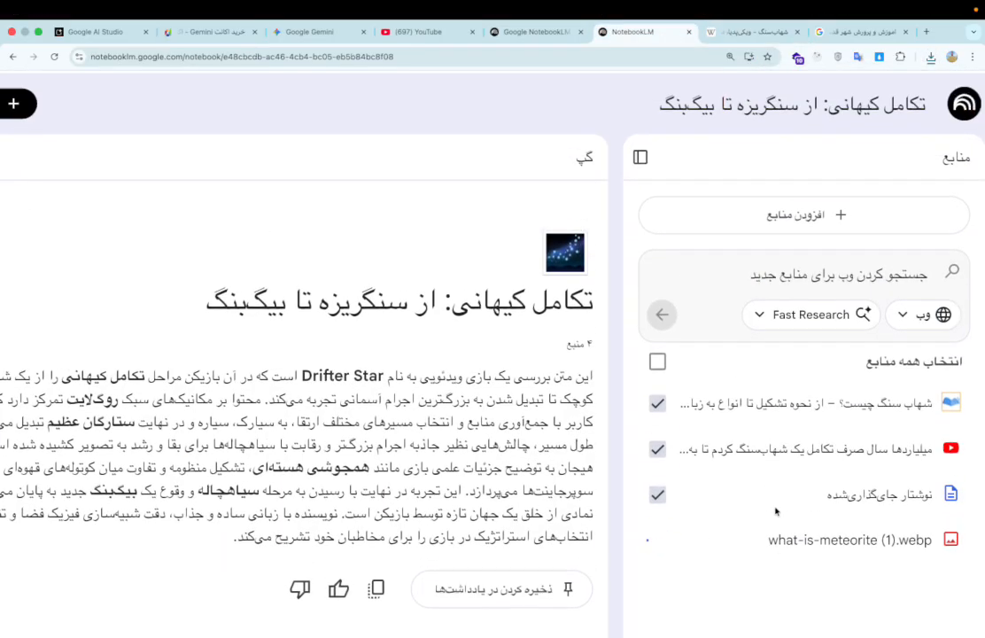
{"action": "left_click", "coordinate": [773, 213]}
{"action": "scroll", "coordinate": [334, 354], "scroll_direction": "down", "scroll_amount": 3}
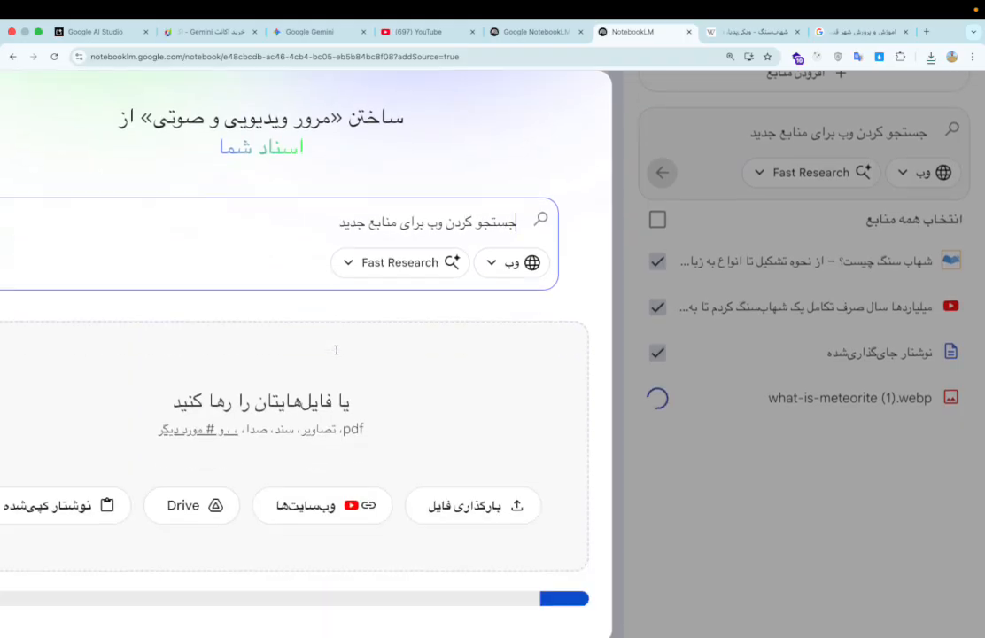
{"action": "left_click", "coordinate": [459, 434]}
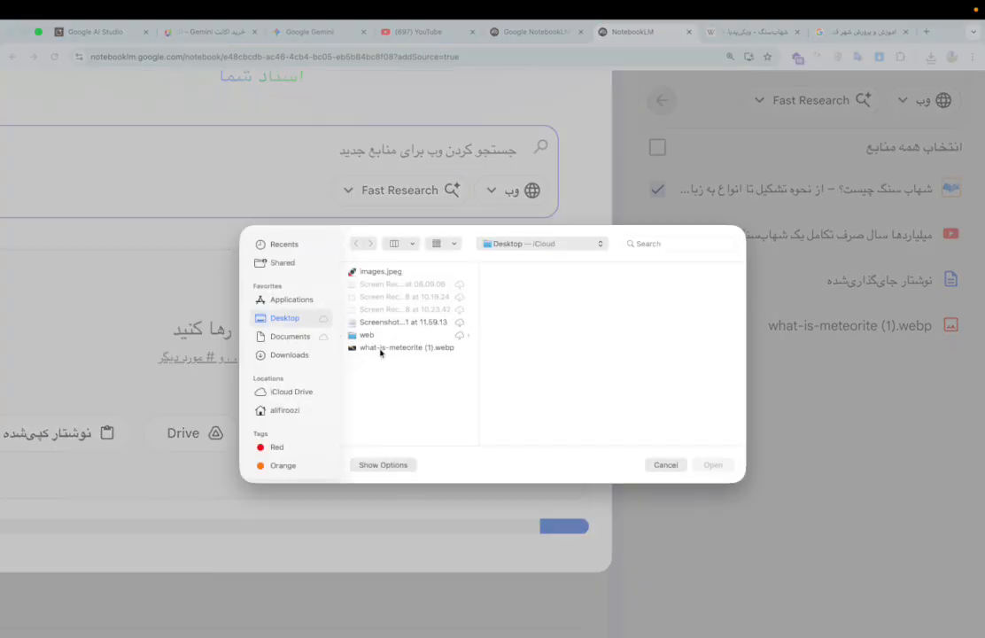
{"action": "left_click", "coordinate": [381, 348]}
{"action": "left_click", "coordinate": [365, 270]}
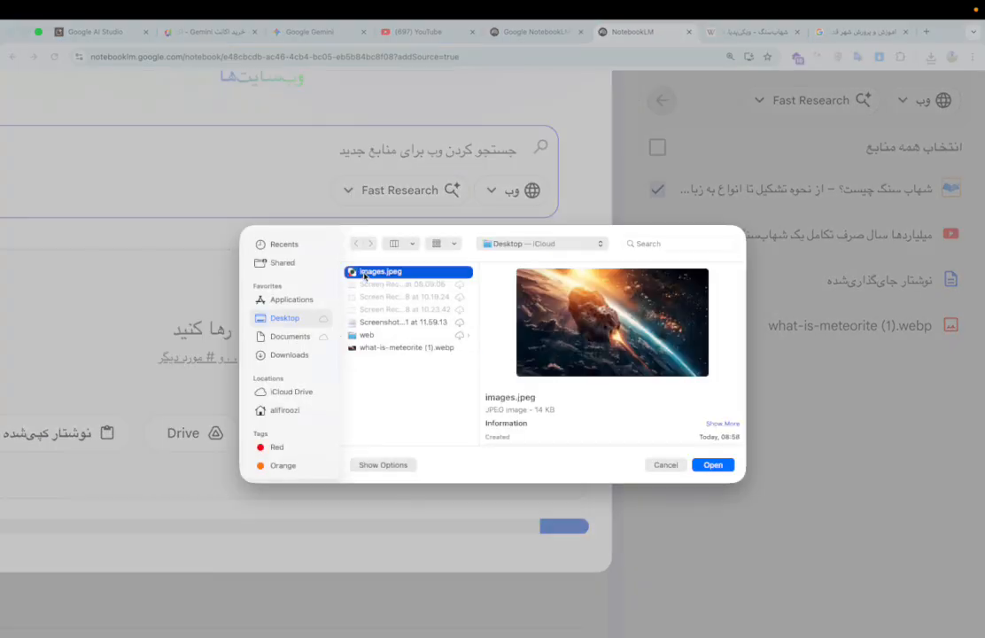
{"action": "left_click", "coordinate": [715, 466]}
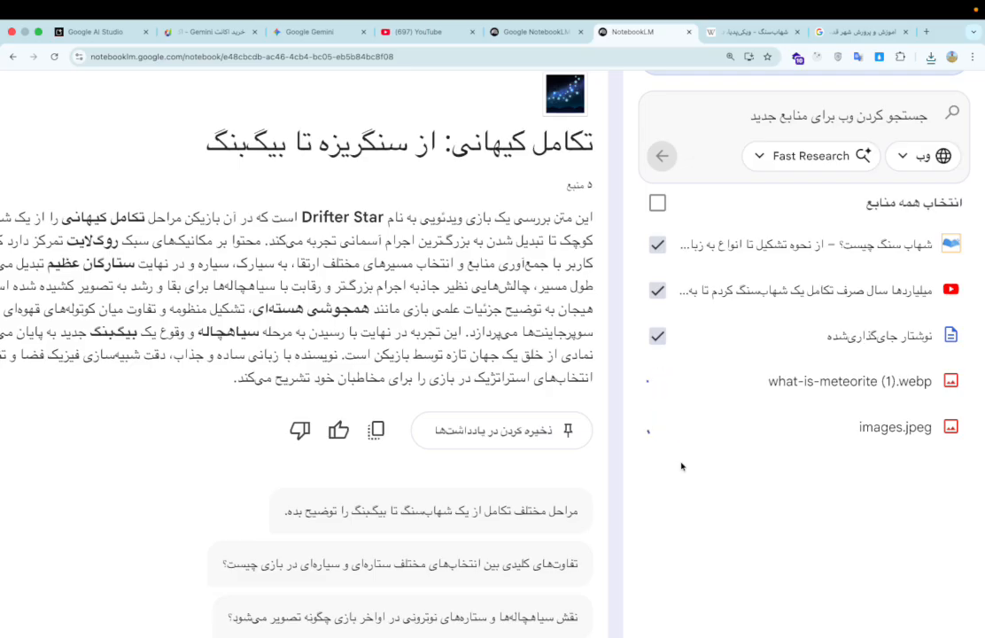
{"action": "key", "text": "ctrl+0"}
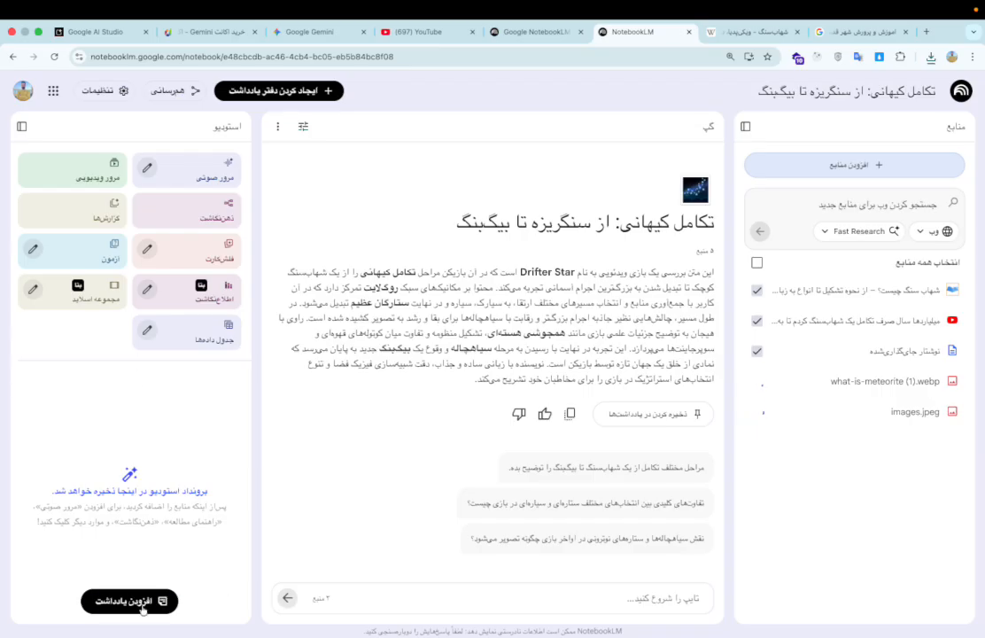
Step: Open the Audio Overview (مرور صوتی) customization and try the خلاصه, نقد and مناظره formats before reselecting ژرف‌کاوی
{"action": "scroll", "coordinate": [131, 476], "scroll_direction": "up", "scroll_amount": 5}
{"action": "scroll", "coordinate": [137, 481], "scroll_direction": "down", "scroll_amount": 5}
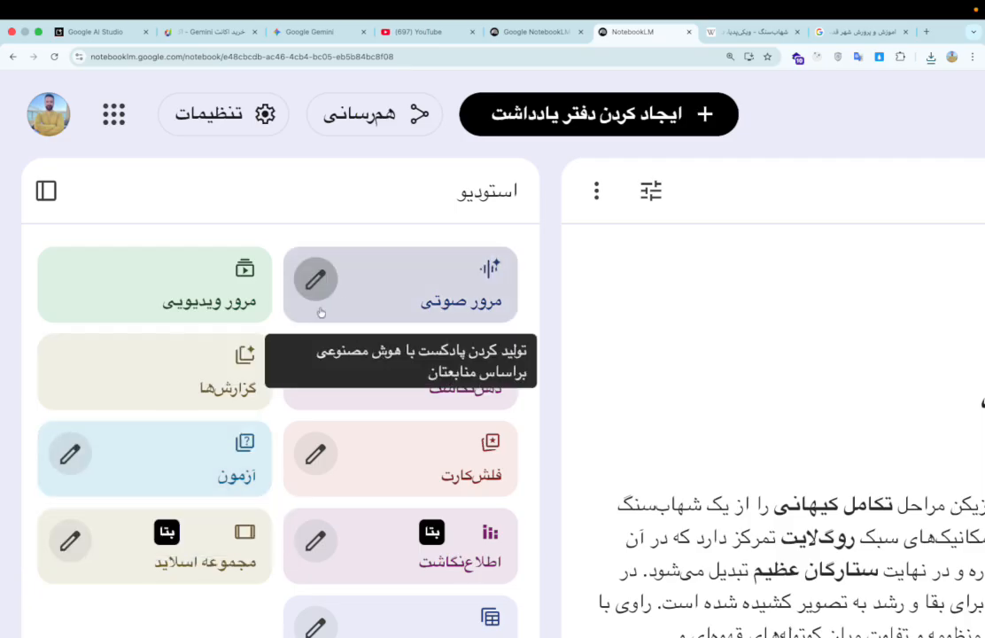
{"action": "scroll", "coordinate": [317, 288], "scroll_direction": "down", "scroll_amount": 2}
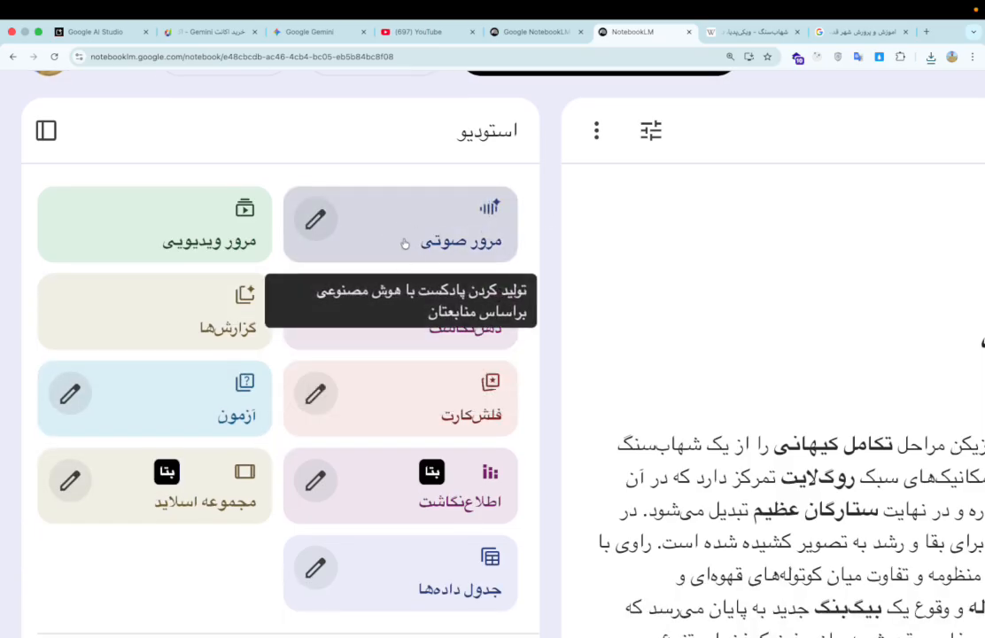
{"action": "left_click", "coordinate": [316, 221]}
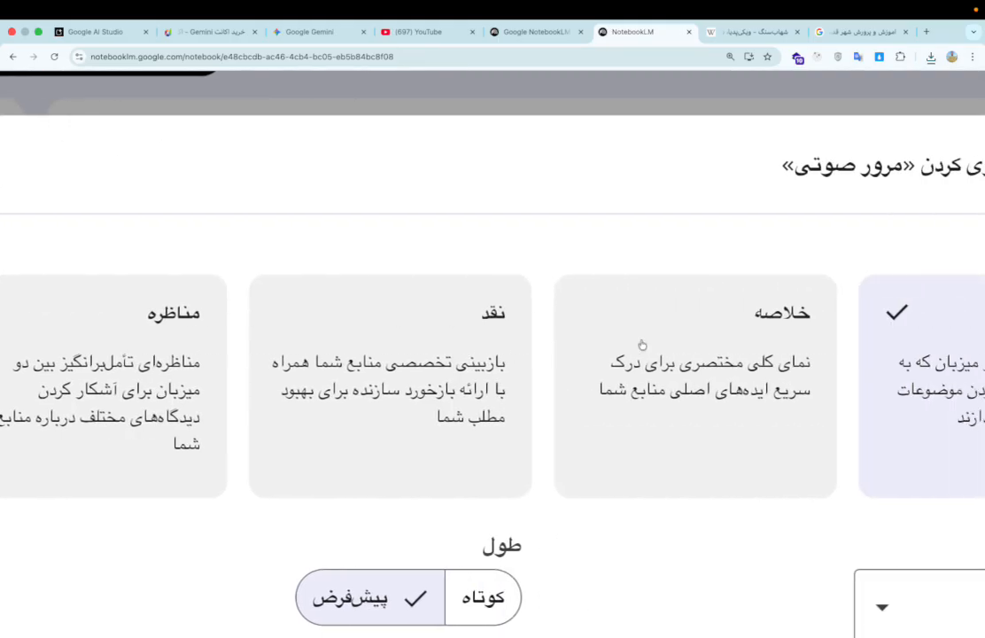
{"action": "scroll", "coordinate": [641, 345], "scroll_direction": "down", "scroll_amount": 1}
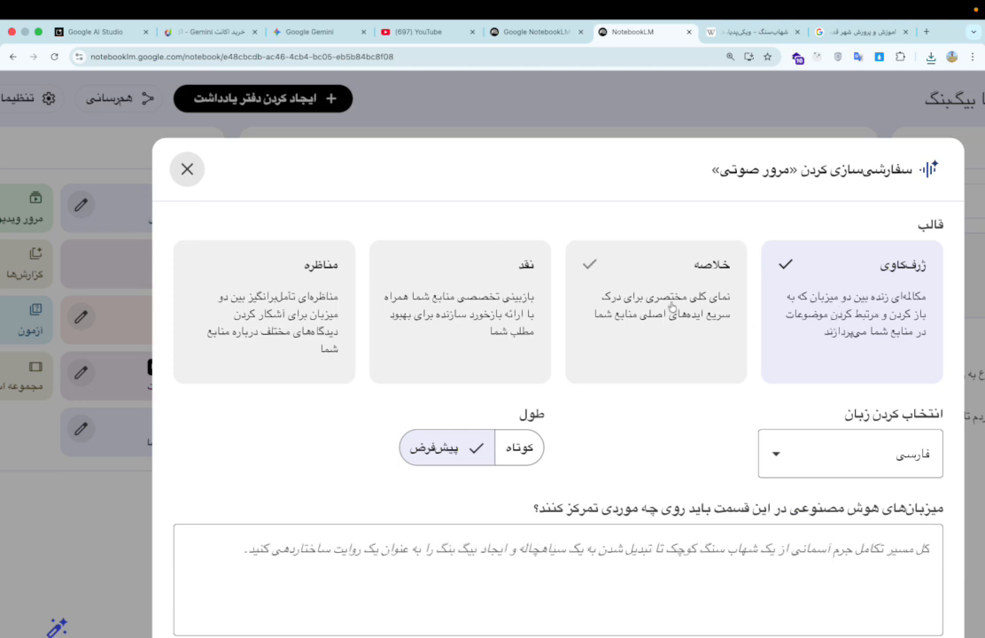
{"action": "left_click", "coordinate": [647, 323]}
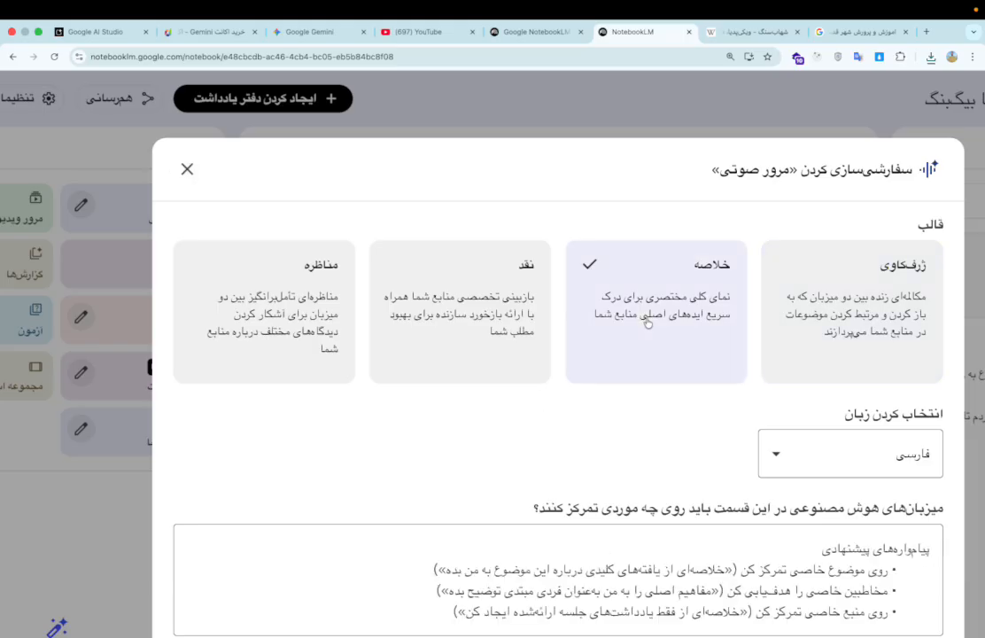
{"action": "scroll", "coordinate": [647, 324], "scroll_direction": "down", "scroll_amount": 2}
{"action": "left_click", "coordinate": [497, 263]}
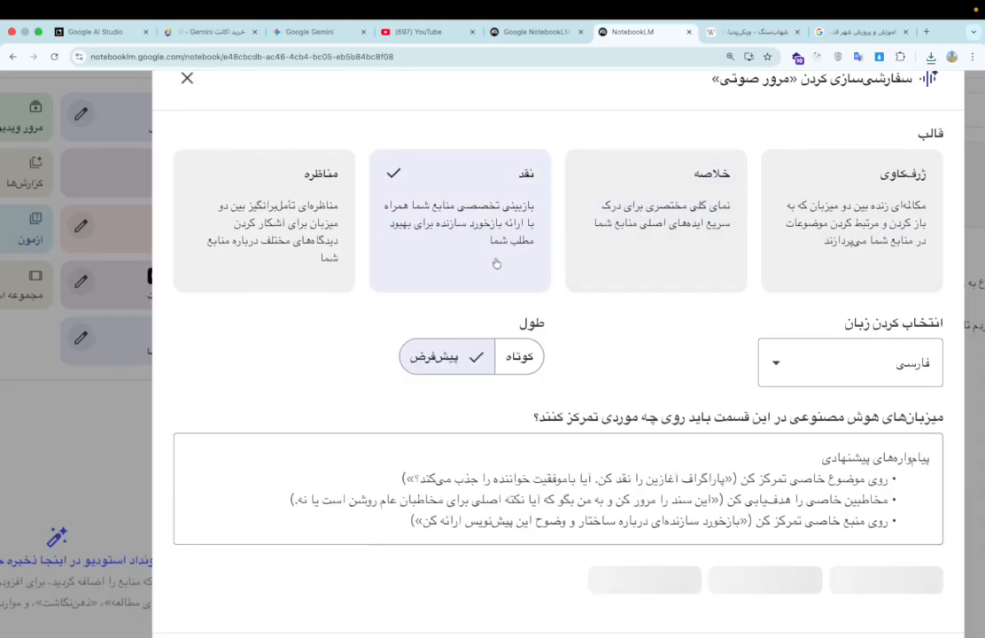
{"action": "left_click", "coordinate": [272, 237]}
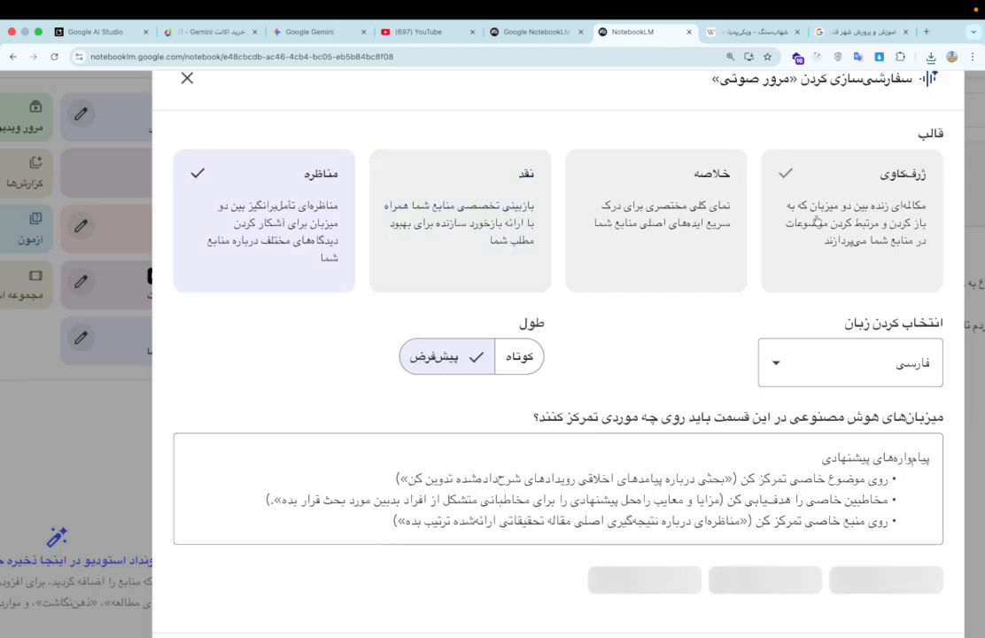
{"action": "left_click", "coordinate": [837, 242]}
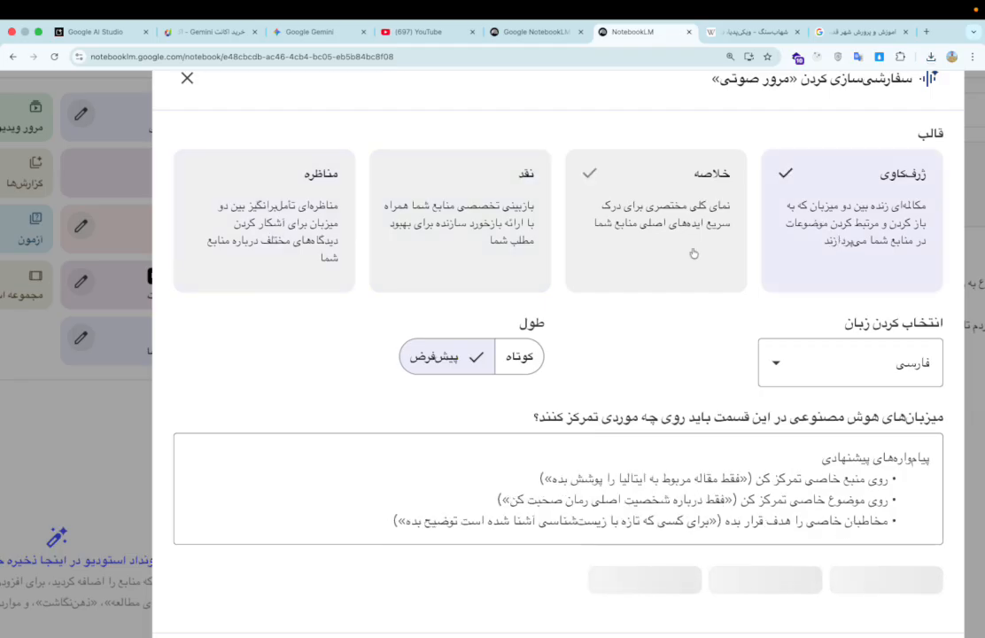
Step: Examine the language, length and suggested focus prompts of the Audio Overview customization and close it without generating
{"action": "scroll", "coordinate": [694, 253], "scroll_direction": "down", "scroll_amount": 3}
{"action": "left_click", "coordinate": [795, 348]}
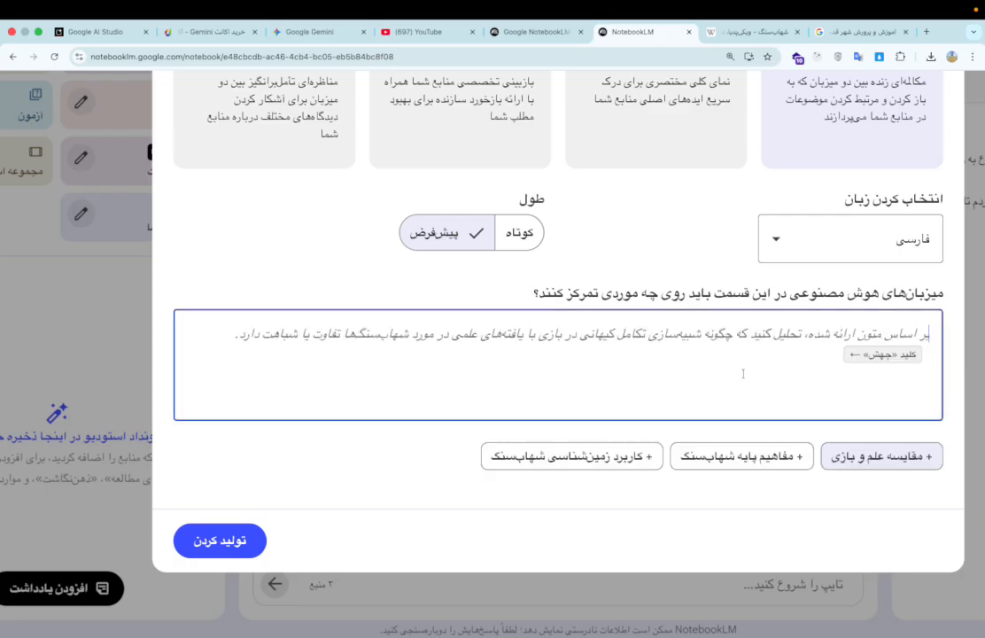
{"action": "scroll", "coordinate": [742, 373], "scroll_direction": "up", "scroll_amount": 3}
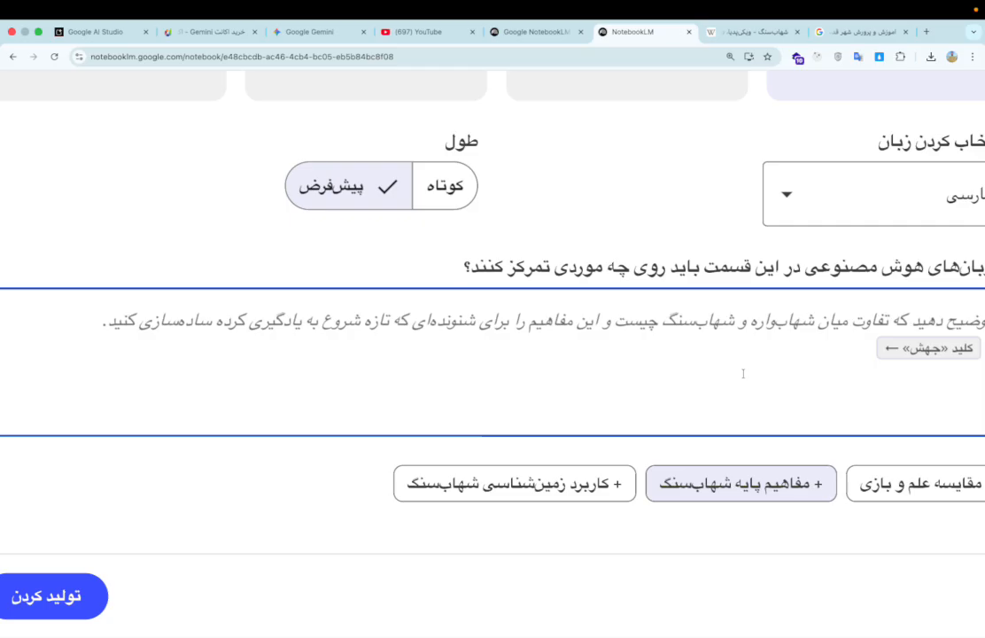
{"action": "scroll", "coordinate": [743, 374], "scroll_direction": "right", "scroll_amount": 2}
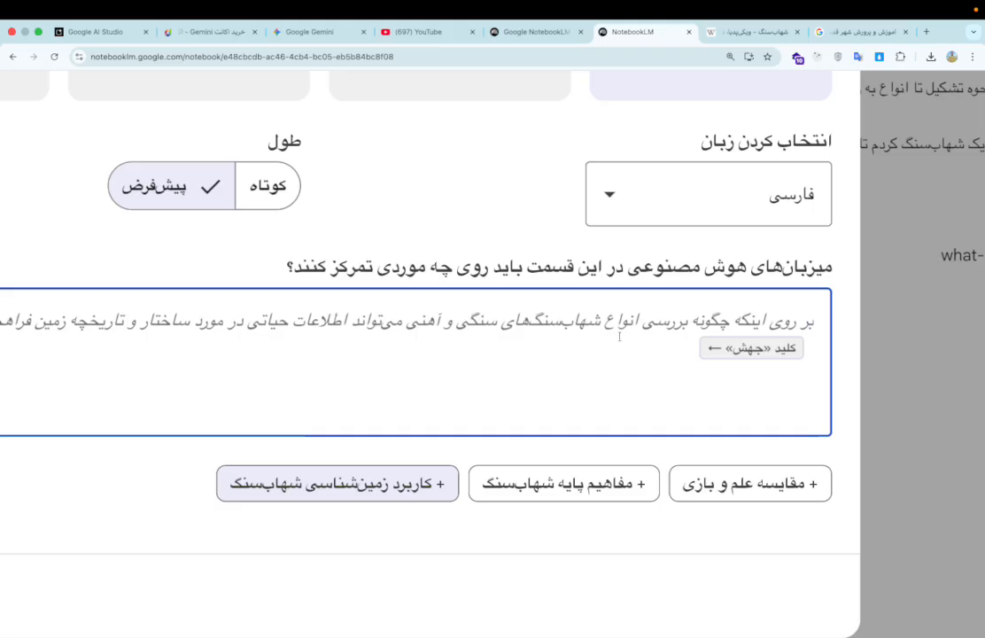
{"action": "scroll", "coordinate": [620, 337], "scroll_direction": "down", "scroll_amount": 2}
{"action": "scroll", "coordinate": [617, 337], "scroll_direction": "left", "scroll_amount": 1}
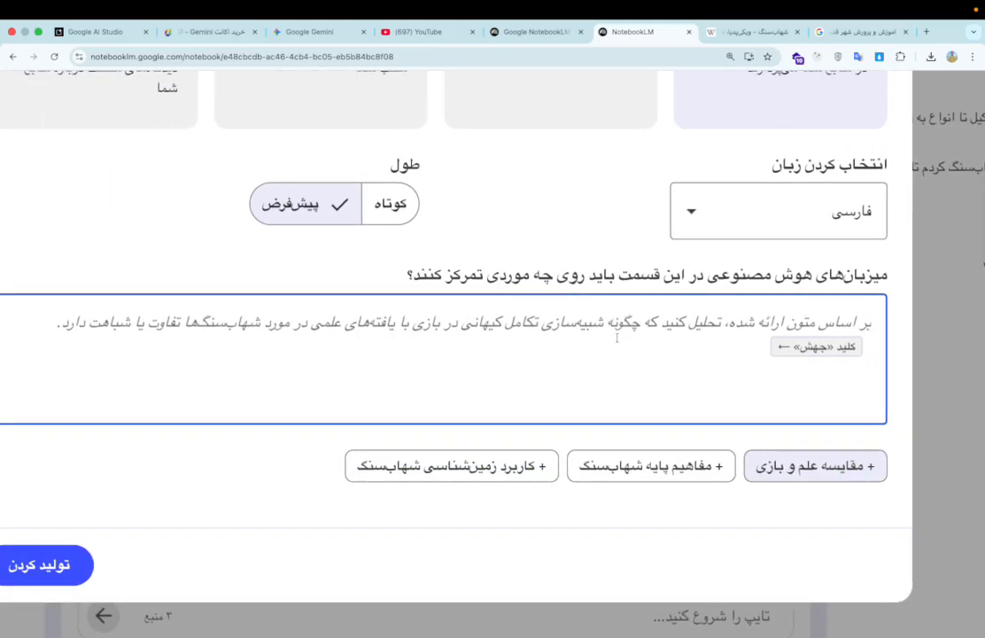
{"action": "scroll", "coordinate": [623, 366], "scroll_direction": "left", "scroll_amount": 2}
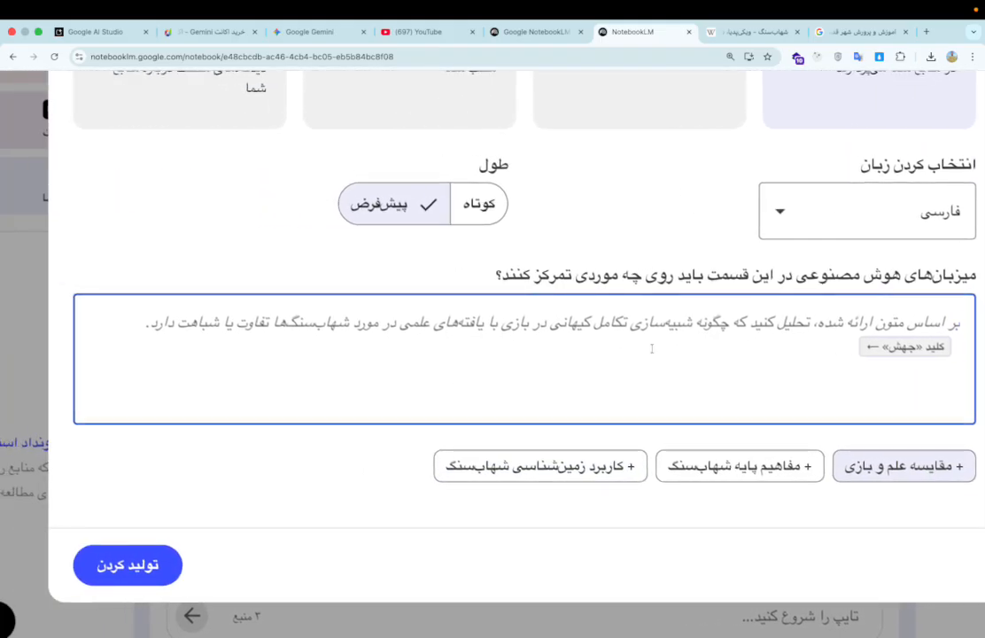
{"action": "scroll", "coordinate": [623, 366], "scroll_direction": "down", "scroll_amount": 2}
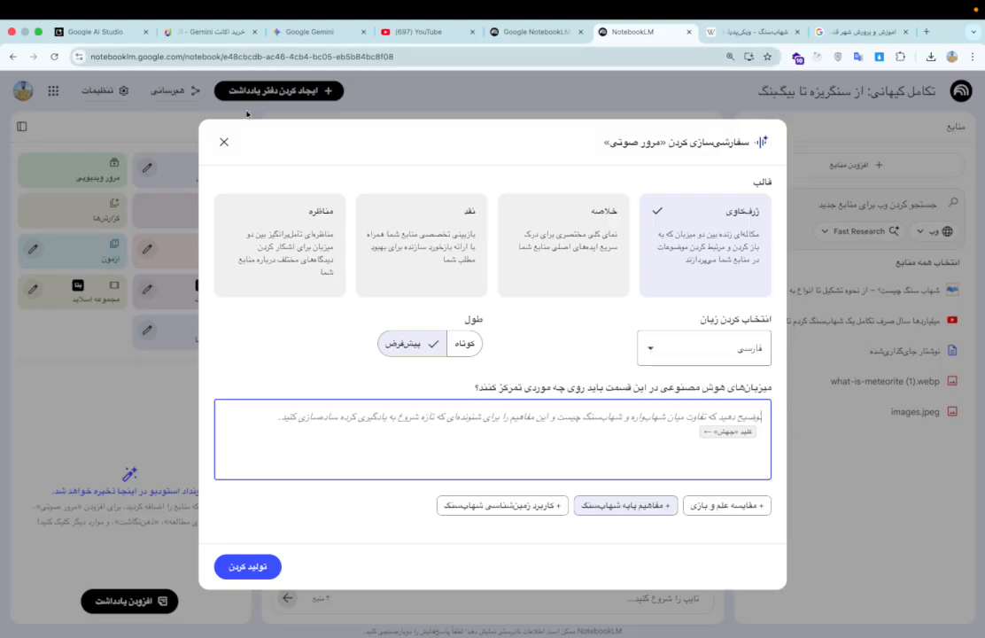
{"action": "left_click", "coordinate": [224, 142]}
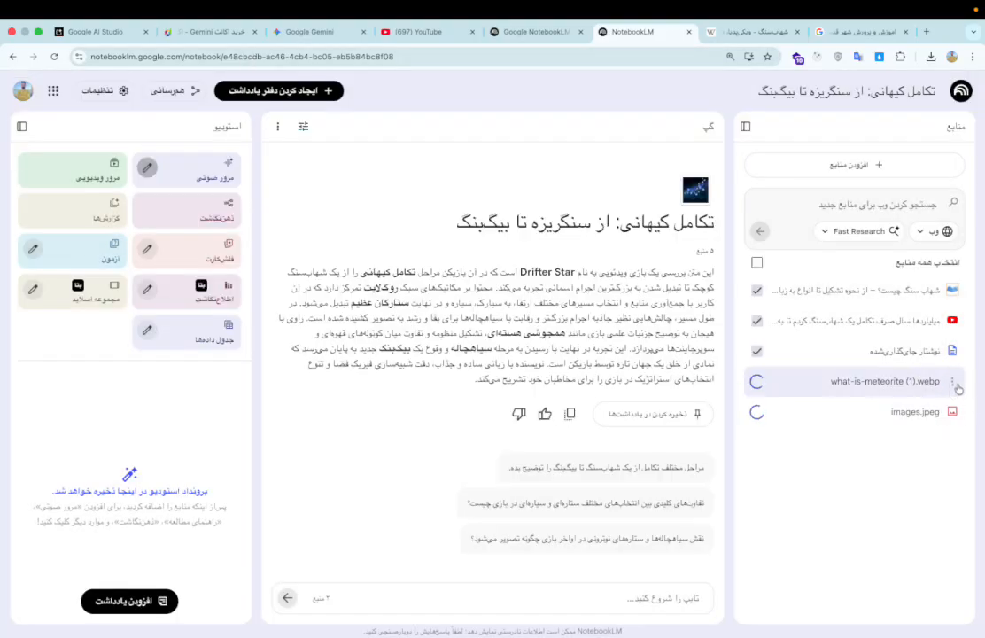
Step: Reload the notebook page and review its source list and refreshed summary
{"action": "left_click", "coordinate": [54, 56]}
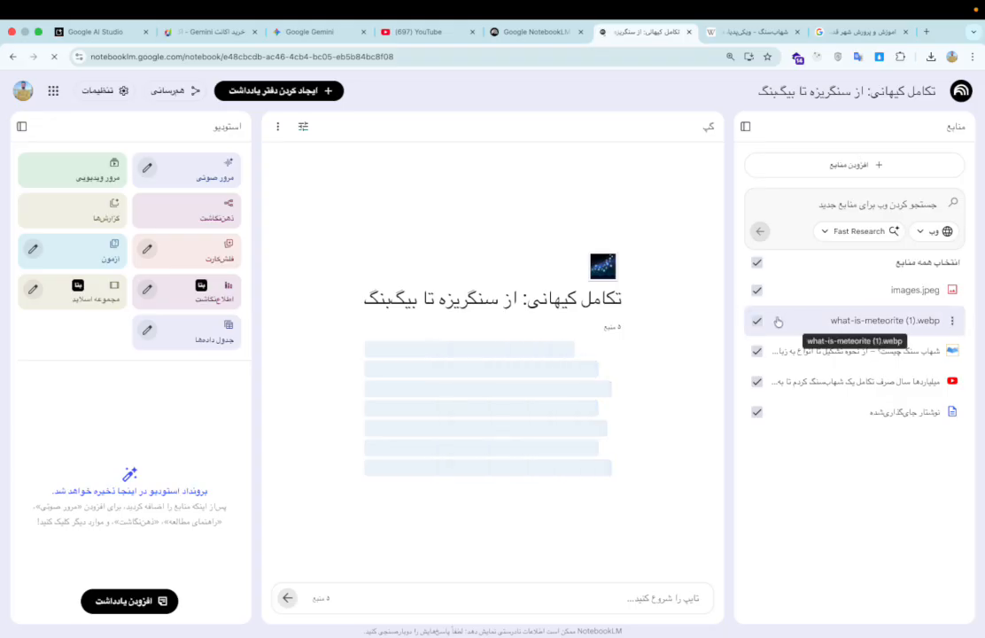
{"action": "scroll", "coordinate": [792, 317], "scroll_direction": "up", "scroll_amount": 4}
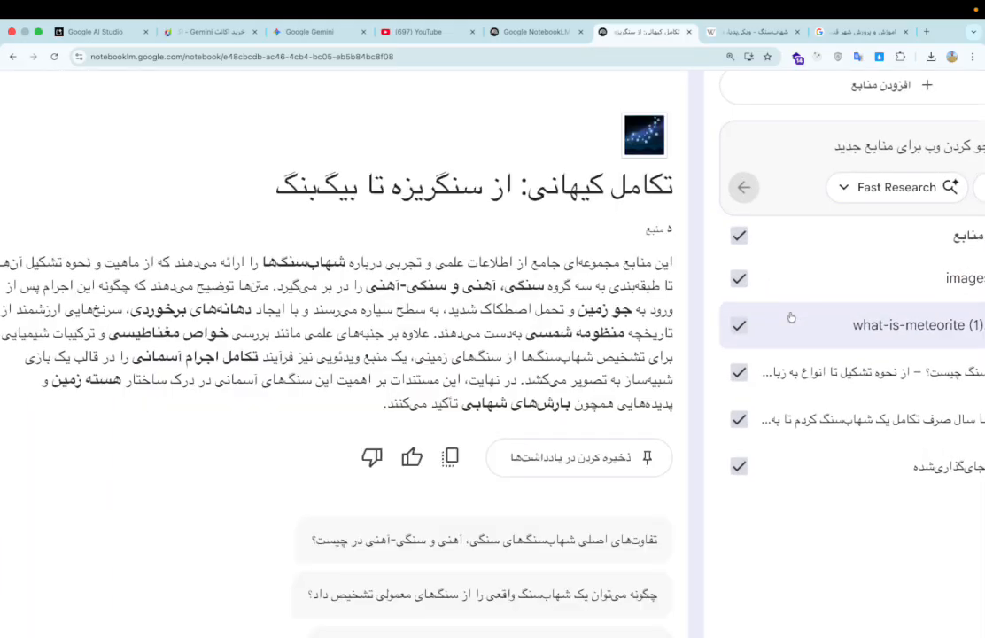
{"action": "scroll", "coordinate": [792, 317], "scroll_direction": "right", "scroll_amount": 1}
{"action": "scroll", "coordinate": [792, 317], "scroll_direction": "left", "scroll_amount": 1}
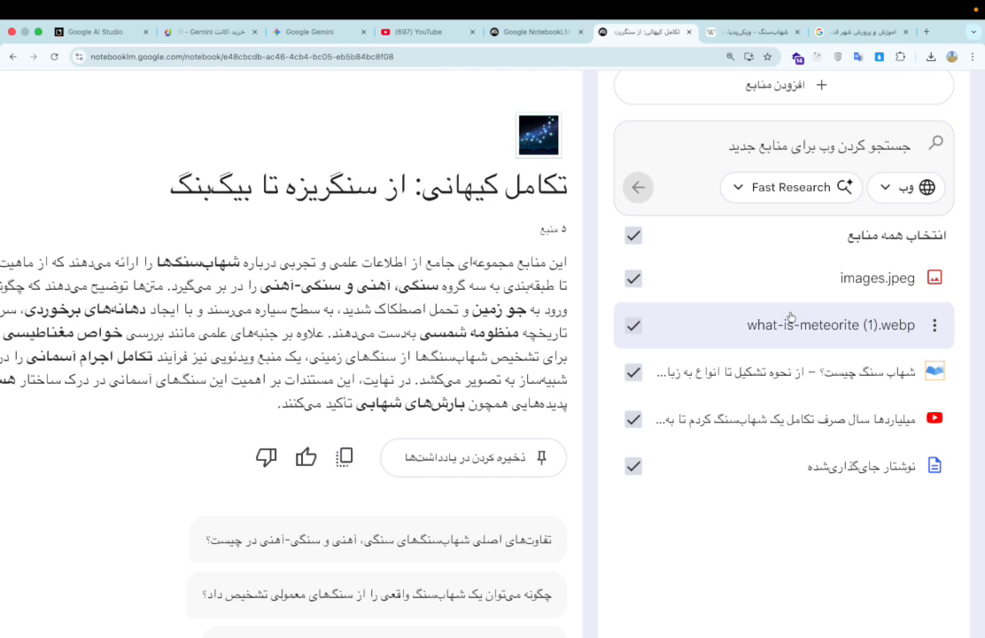
{"action": "scroll", "coordinate": [792, 318], "scroll_direction": "down", "scroll_amount": 4}
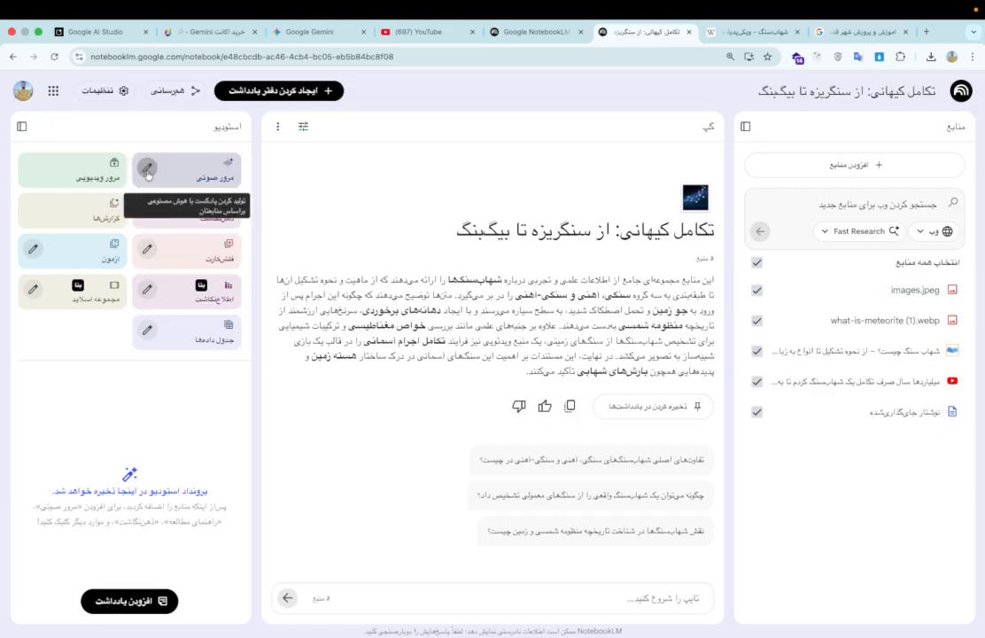
Step: Generate a Persian (فارسی) Audio Overview in the ژرف‌کاوی format with the default length and no custom focus prompt
{"action": "left_click", "coordinate": [147, 168]}
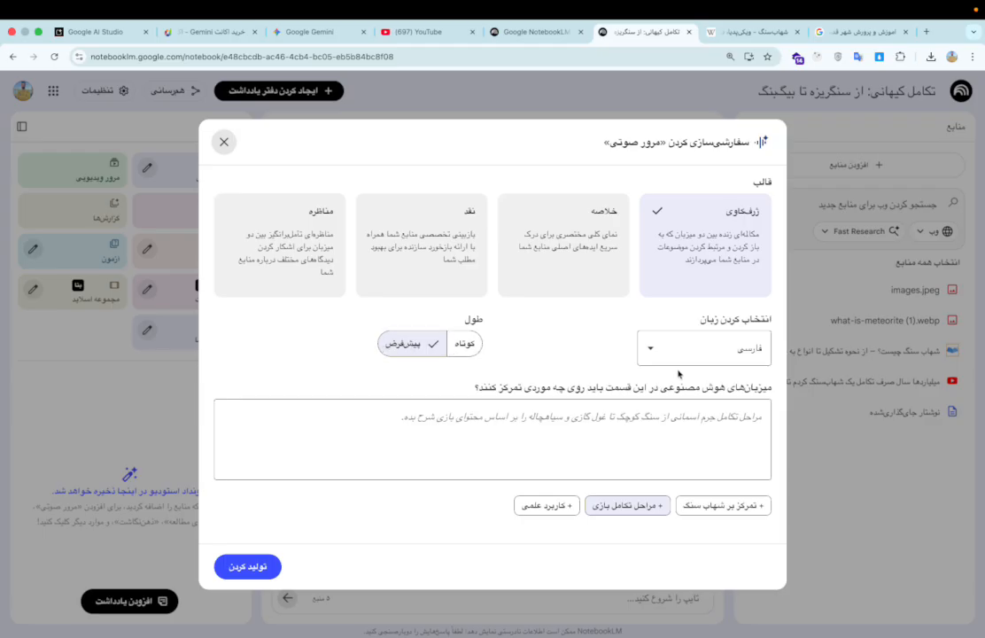
{"action": "scroll", "coordinate": [706, 217], "scroll_direction": "up", "scroll_amount": 5}
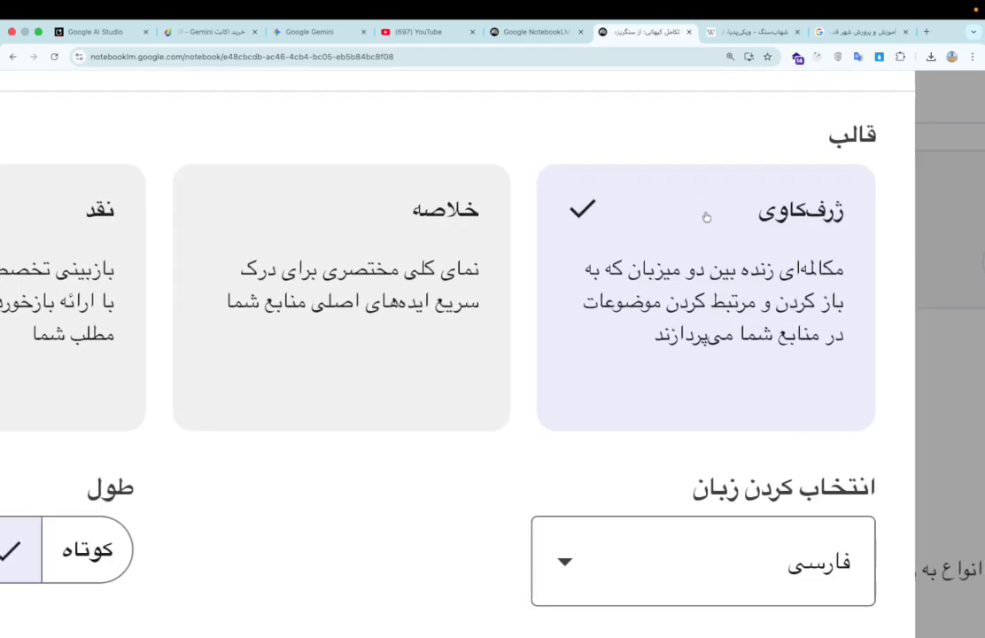
{"action": "scroll", "coordinate": [706, 217], "scroll_direction": "down", "scroll_amount": 1}
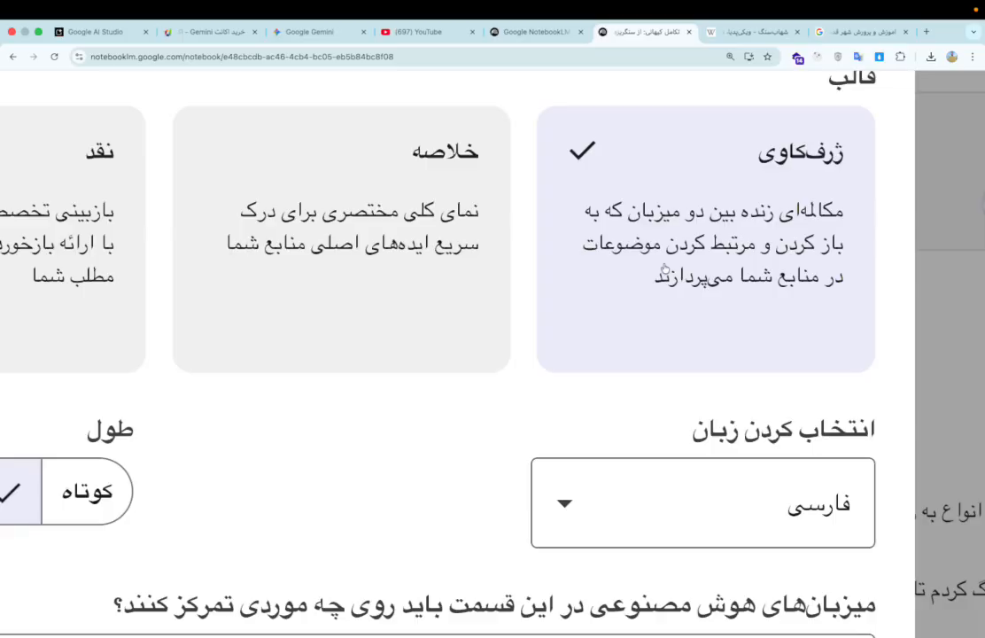
{"action": "scroll", "coordinate": [665, 269], "scroll_direction": "down", "scroll_amount": 1}
{"action": "scroll", "coordinate": [665, 269], "scroll_direction": "down", "scroll_amount": 7}
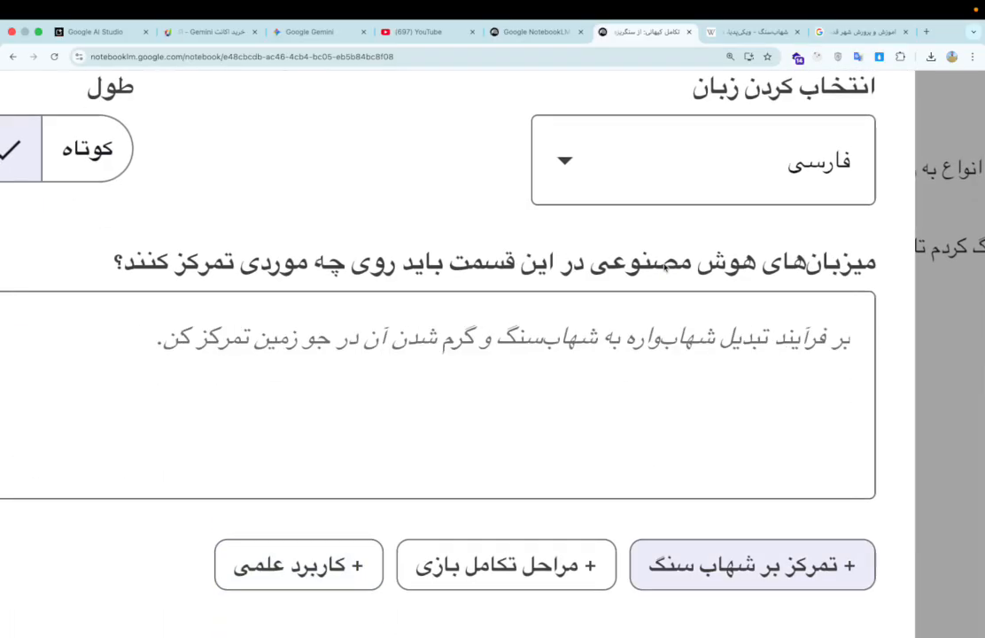
{"action": "scroll", "coordinate": [518, 396], "scroll_direction": "down", "scroll_amount": 1}
{"action": "scroll", "coordinate": [519, 396], "scroll_direction": "down", "scroll_amount": 1}
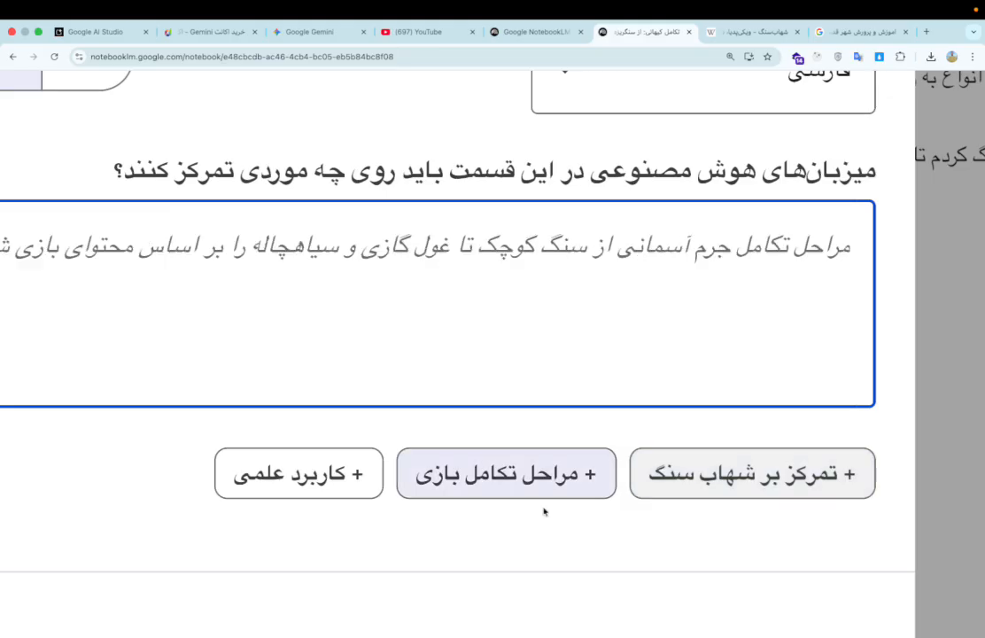
{"action": "scroll", "coordinate": [370, 548], "scroll_direction": "left", "scroll_amount": 5}
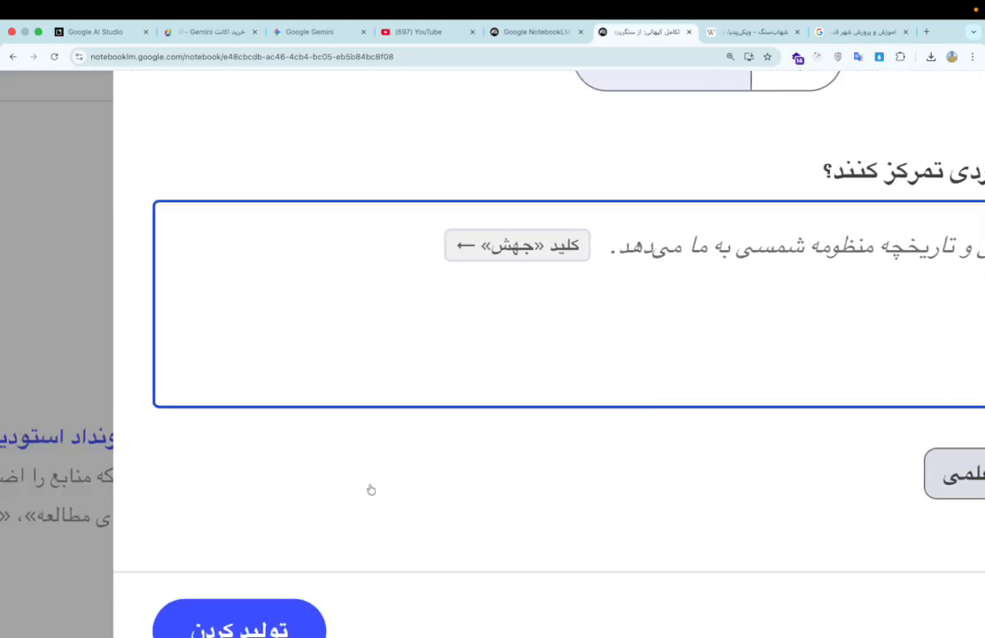
{"action": "scroll", "coordinate": [370, 482], "scroll_direction": "down", "scroll_amount": 2}
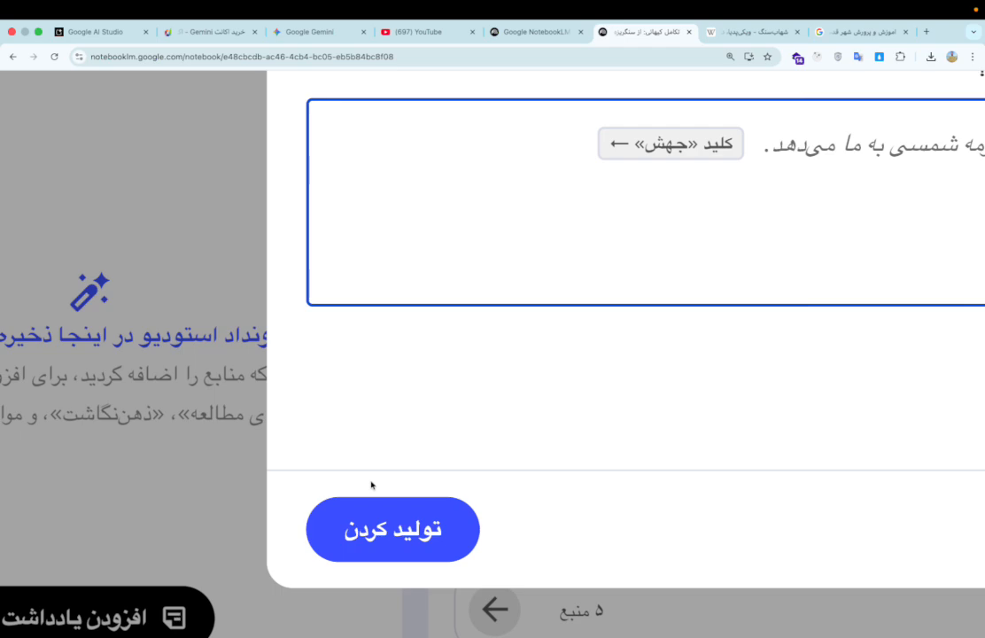
{"action": "left_click", "coordinate": [387, 540]}
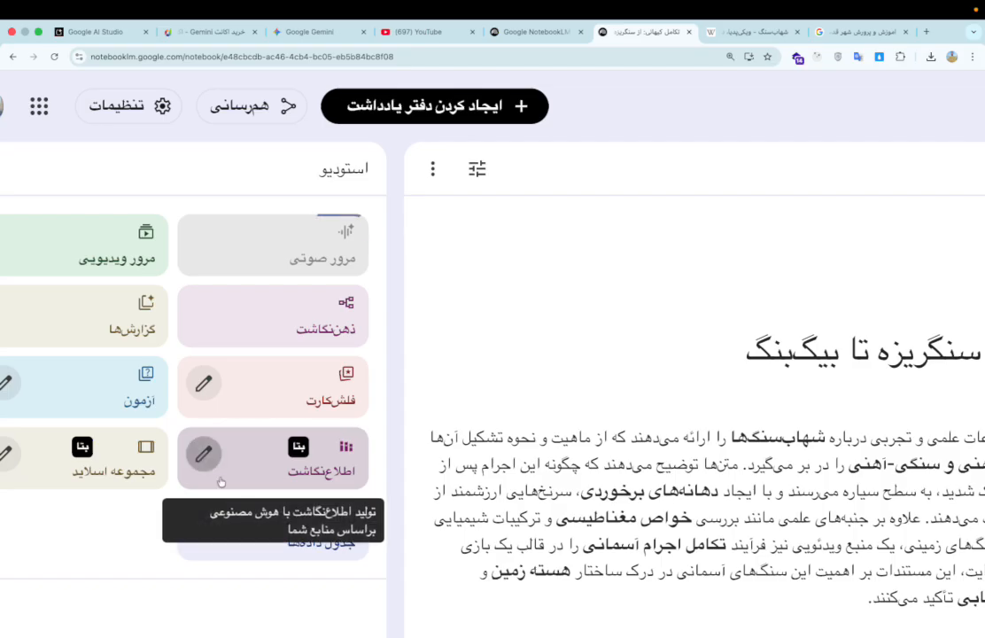
Step: Open the Video Overview (مرور ویدیویی) customization and compare the descriptions of its توضیح‌دهنده and خلاصه formats
{"action": "scroll", "coordinate": [221, 479], "scroll_direction": "down", "scroll_amount": 3}
{"action": "scroll", "coordinate": [203, 474], "scroll_direction": "left", "scroll_amount": 2}
{"action": "scroll", "coordinate": [198, 476], "scroll_direction": "right", "scroll_amount": 1}
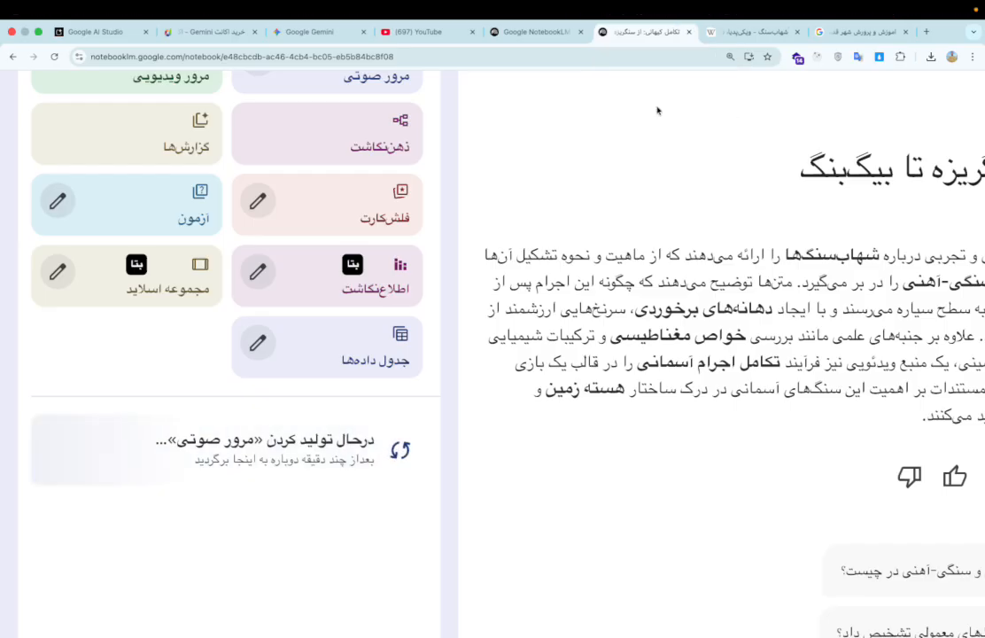
{"action": "scroll", "coordinate": [229, 326], "scroll_direction": "up", "scroll_amount": 3}
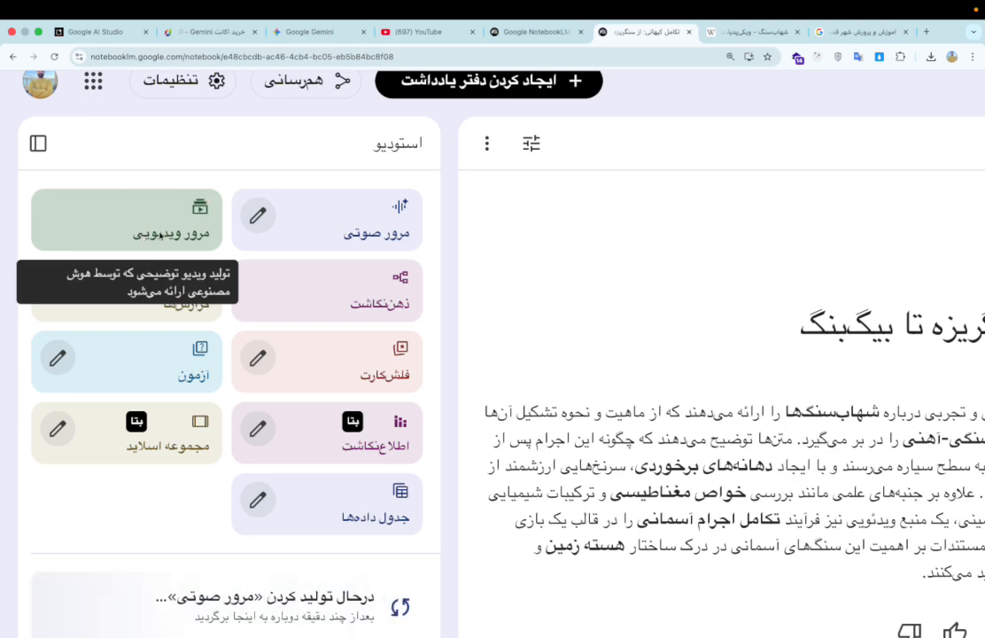
{"action": "left_click", "coordinate": [161, 235]}
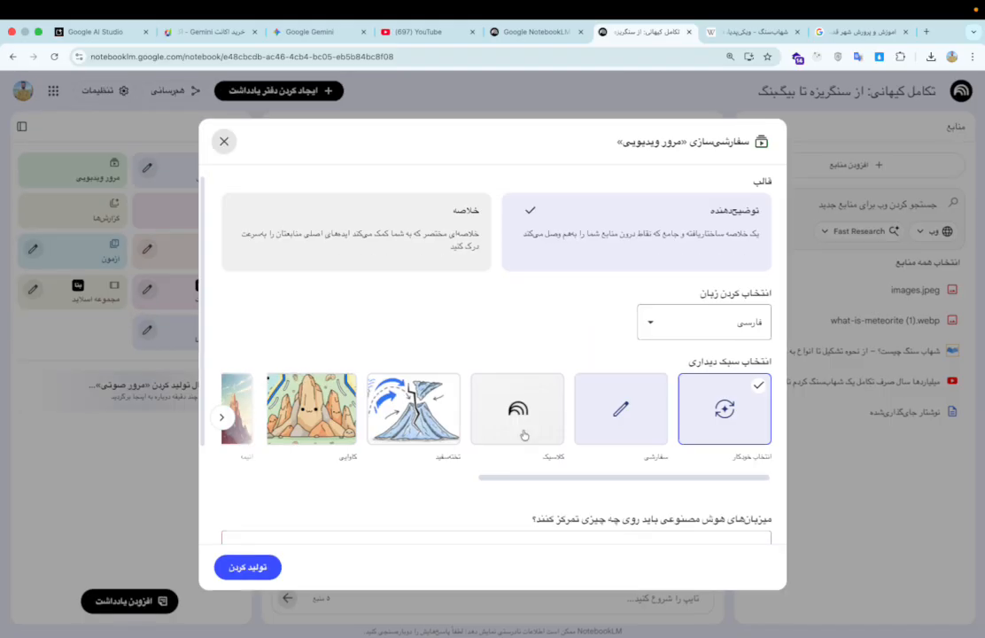
{"action": "scroll", "coordinate": [525, 435], "scroll_direction": "up", "scroll_amount": 5}
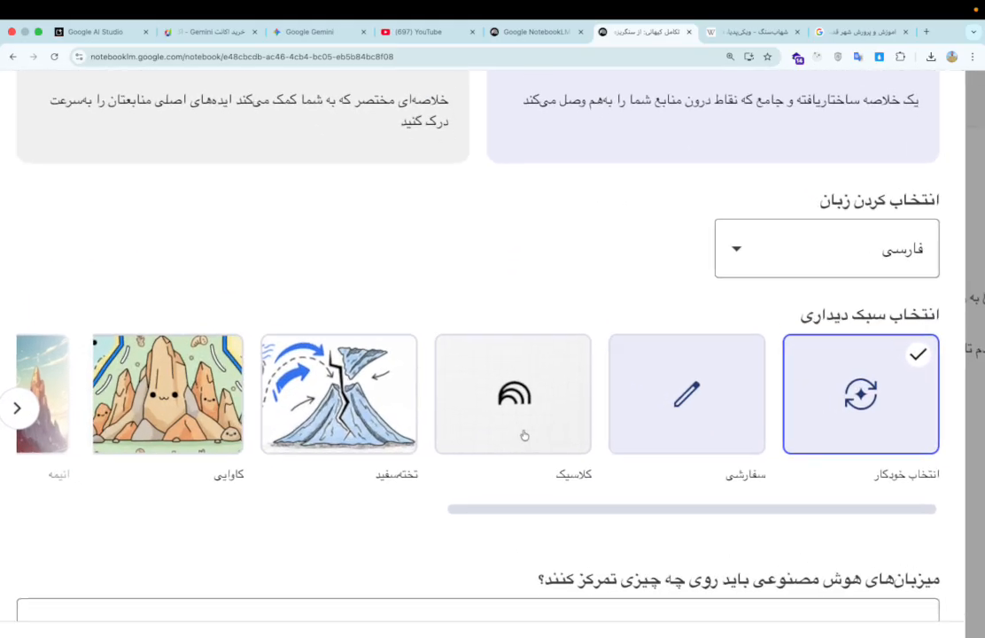
{"action": "scroll", "coordinate": [532, 283], "scroll_direction": "up", "scroll_amount": 2}
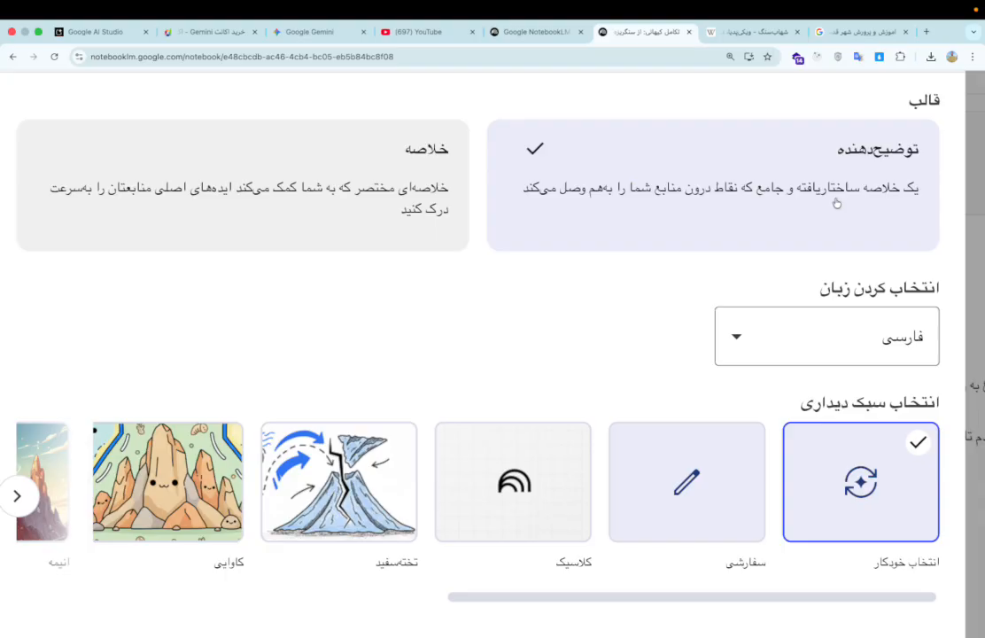
{"action": "scroll", "coordinate": [837, 203], "scroll_direction": "up", "scroll_amount": 5}
{"action": "scroll", "coordinate": [837, 203], "scroll_direction": "down", "scroll_amount": 5}
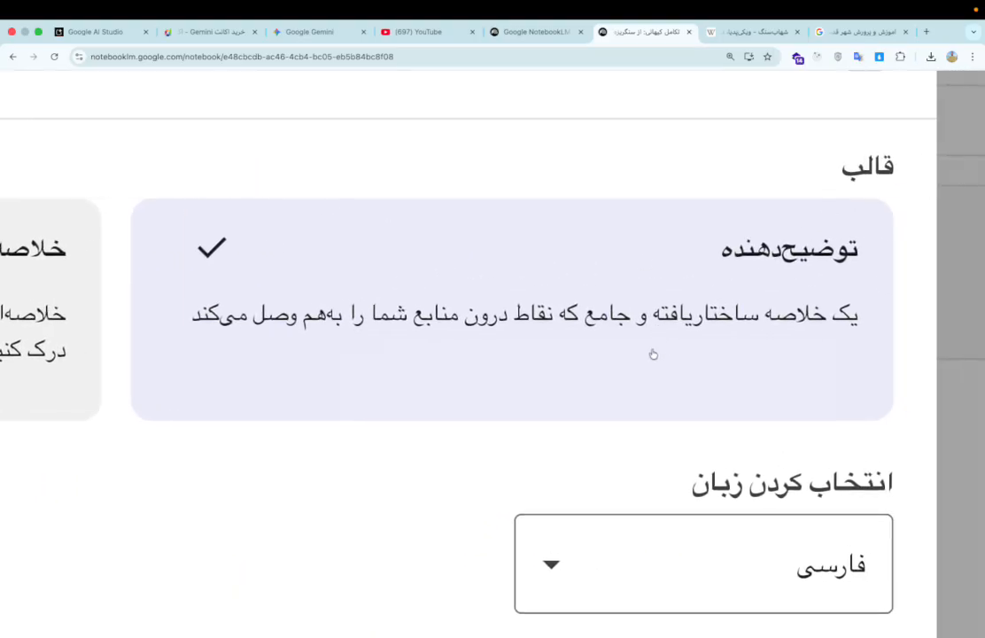
{"action": "scroll", "coordinate": [653, 354], "scroll_direction": "left", "scroll_amount": 10}
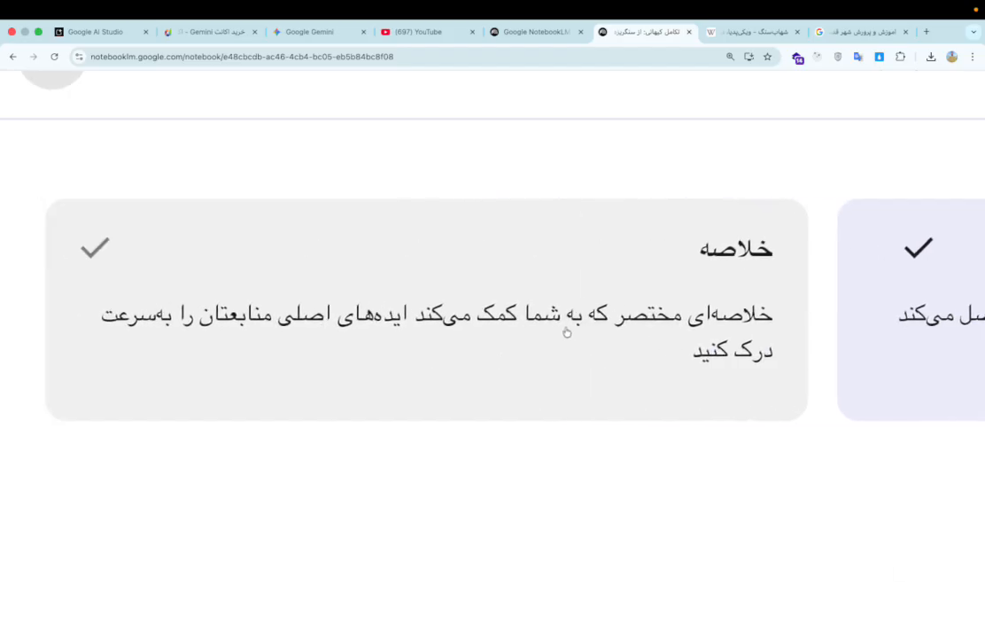
{"action": "scroll", "coordinate": [568, 332], "scroll_direction": "left", "scroll_amount": 3}
{"action": "scroll", "coordinate": [451, 334], "scroll_direction": "down", "scroll_amount": 2}
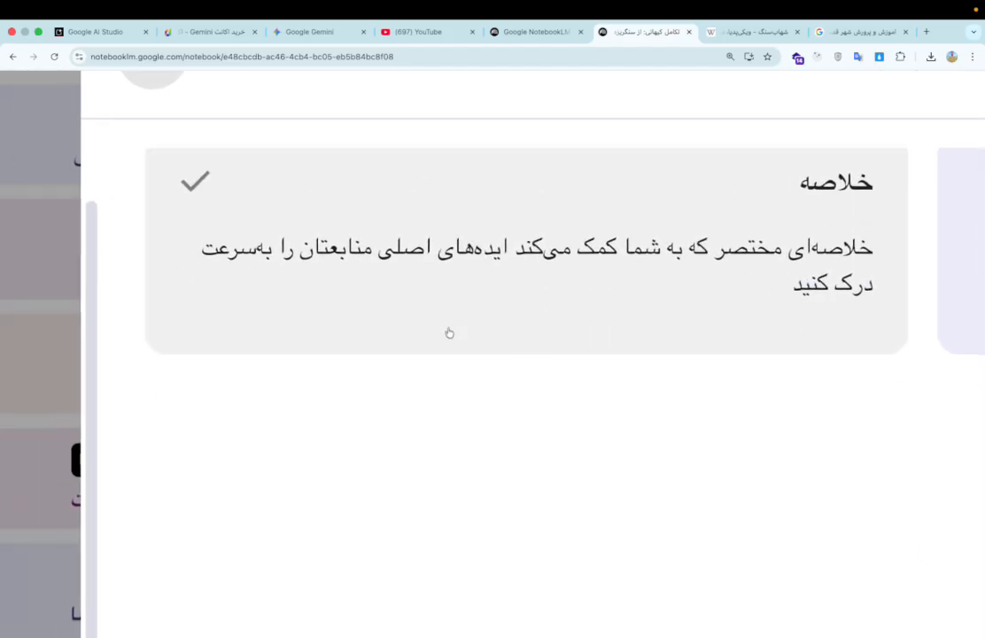
{"action": "scroll", "coordinate": [449, 333], "scroll_direction": "right", "scroll_amount": 5}
{"action": "scroll", "coordinate": [450, 334], "scroll_direction": "up", "scroll_amount": 1}
{"action": "scroll", "coordinate": [450, 333], "scroll_direction": "down", "scroll_amount": 3}
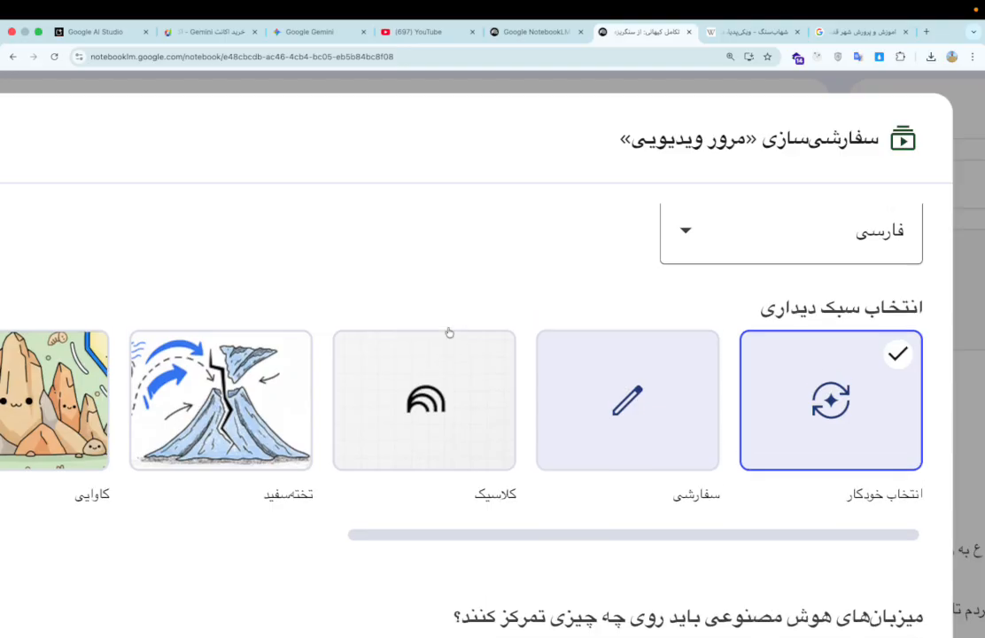
Step: Browse the Video Overview's visual styles, from کلاسیک through کاردستی کاغذی, and choose the انیمه style
{"action": "scroll", "coordinate": [543, 396], "scroll_direction": "left", "scroll_amount": 5}
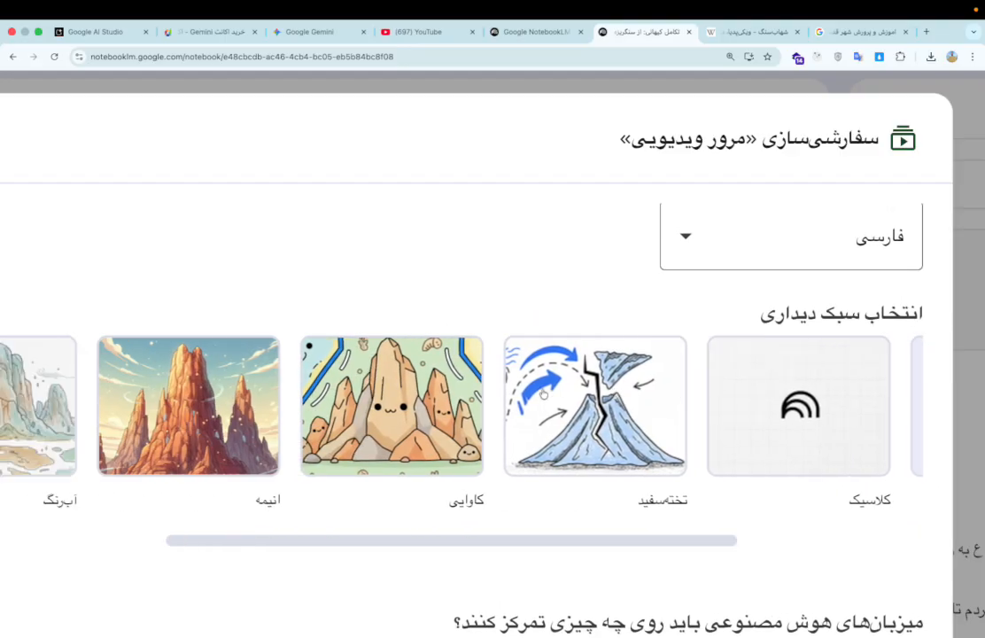
{"action": "scroll", "coordinate": [543, 394], "scroll_direction": "left", "scroll_amount": 2}
{"action": "scroll", "coordinate": [544, 393], "scroll_direction": "up", "scroll_amount": 3, "text": "ctrl"}
{"action": "scroll", "coordinate": [544, 394], "scroll_direction": "left", "scroll_amount": 6}
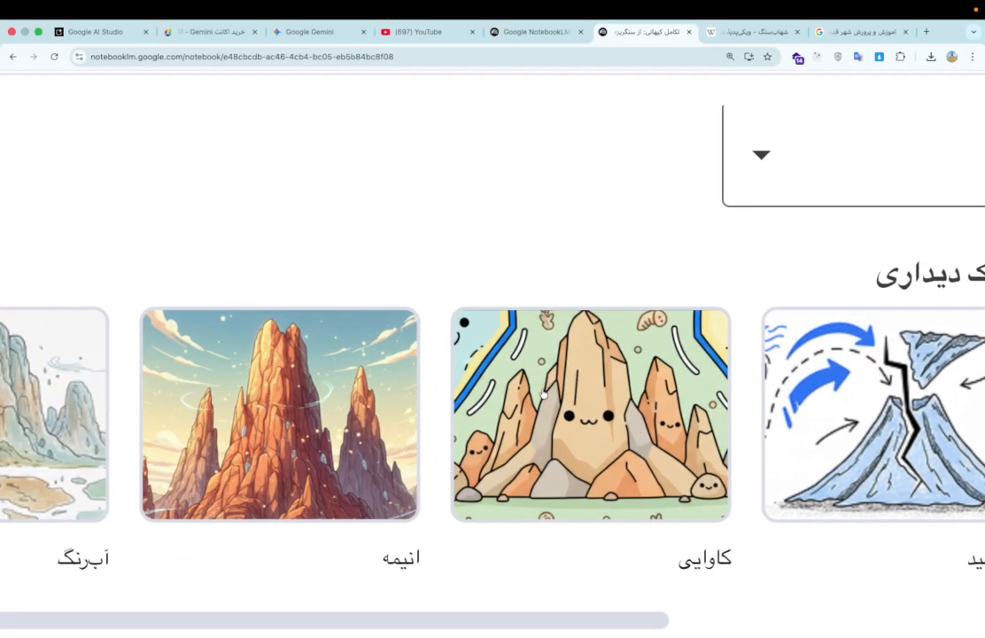
{"action": "scroll", "coordinate": [543, 393], "scroll_direction": "left", "scroll_amount": 10}
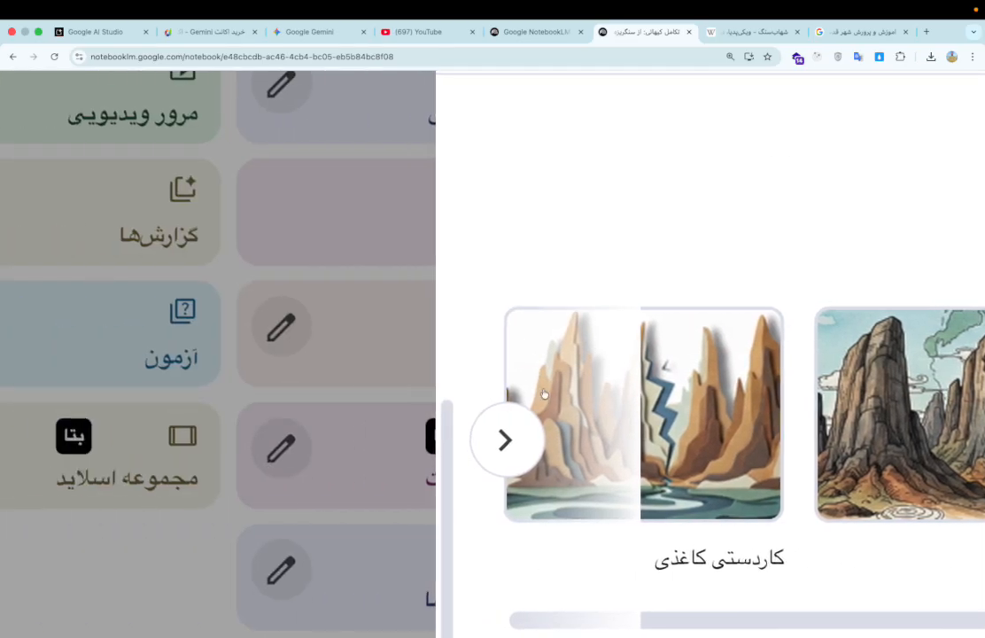
{"action": "left_click", "coordinate": [504, 443]}
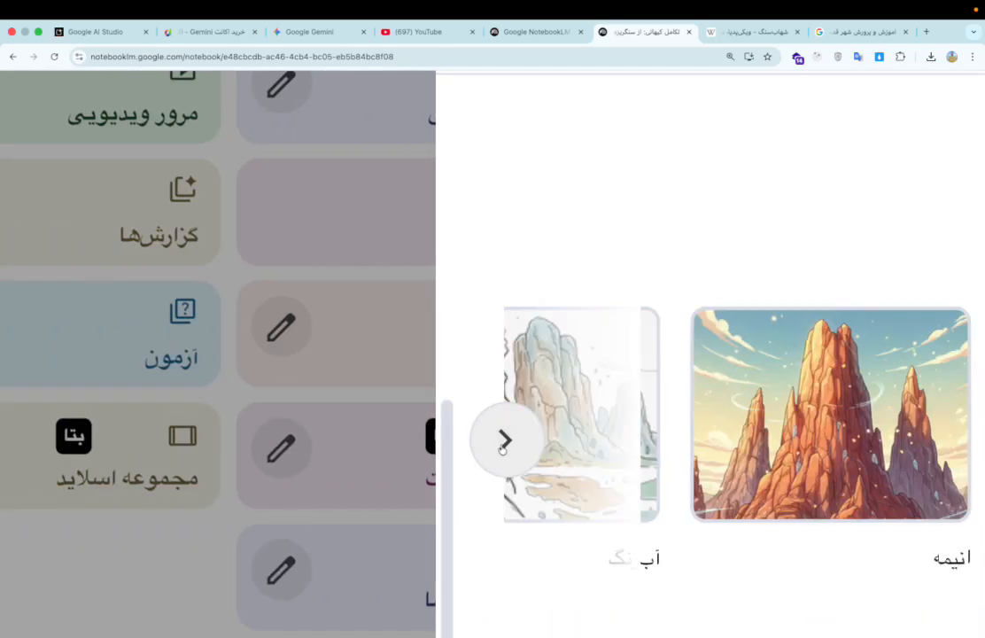
{"action": "scroll", "coordinate": [503, 447], "scroll_direction": "down", "scroll_amount": 3, "text": "ctrl"}
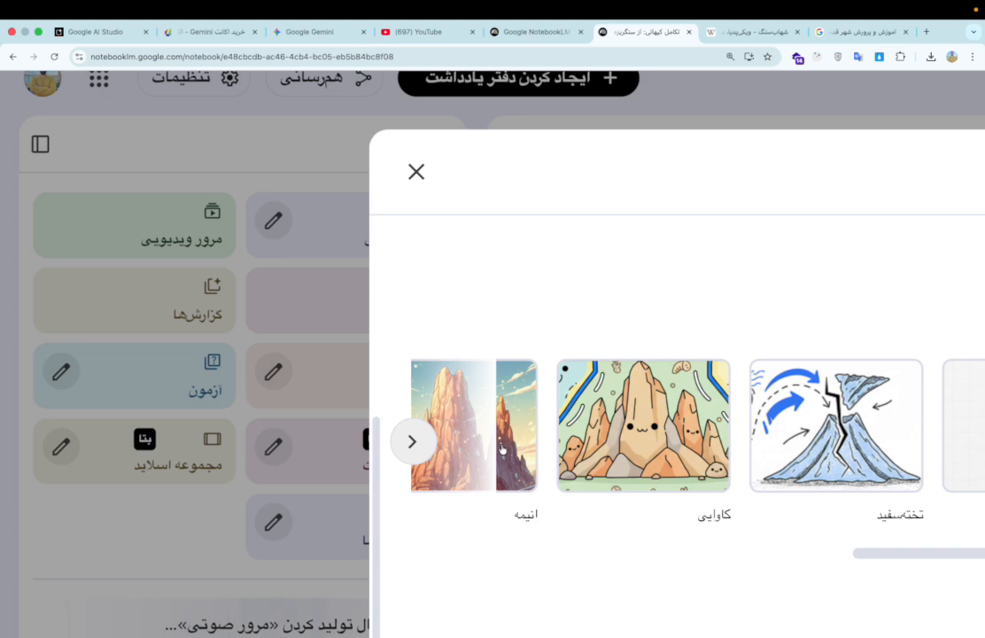
{"action": "scroll", "coordinate": [466, 385], "scroll_direction": "right", "scroll_amount": 3}
{"action": "scroll", "coordinate": [534, 443], "scroll_direction": "left", "scroll_amount": 1}
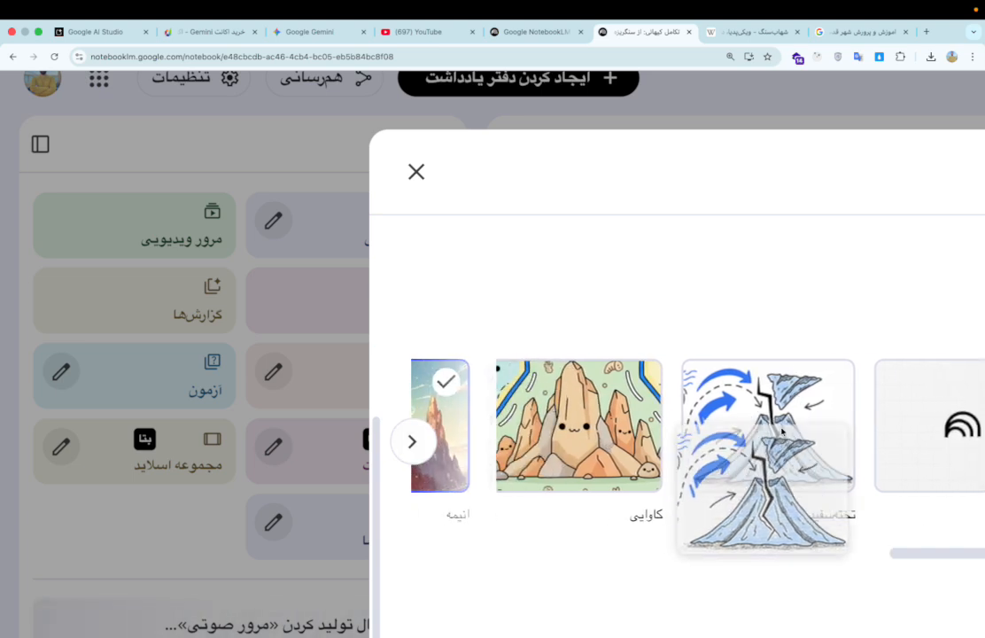
{"action": "scroll", "coordinate": [680, 561], "scroll_direction": "down", "scroll_amount": 3, "text": "ctrl"}
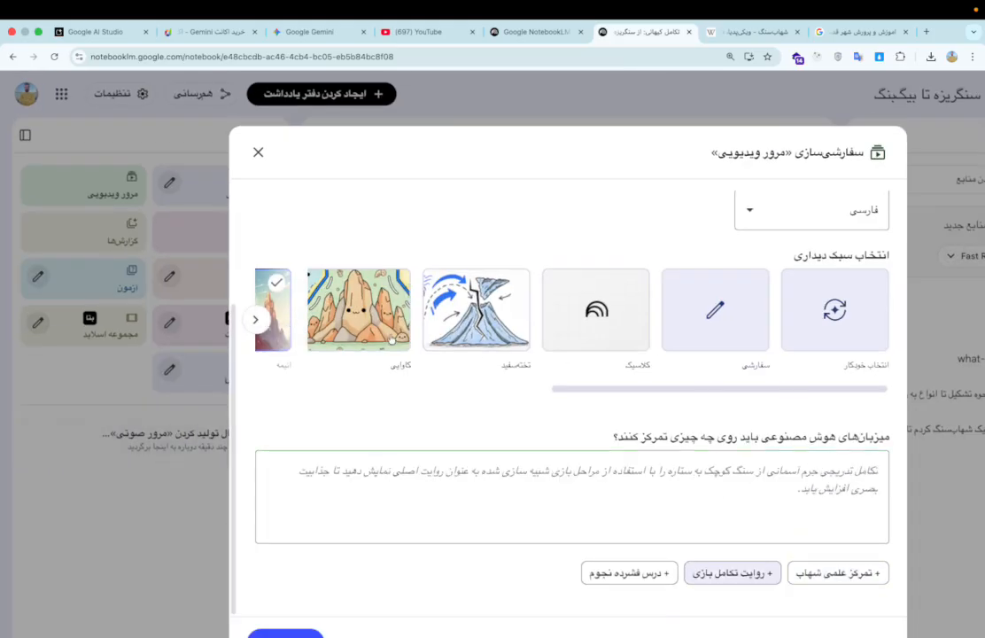
{"action": "scroll", "coordinate": [558, 402], "scroll_direction": "left", "scroll_amount": 5}
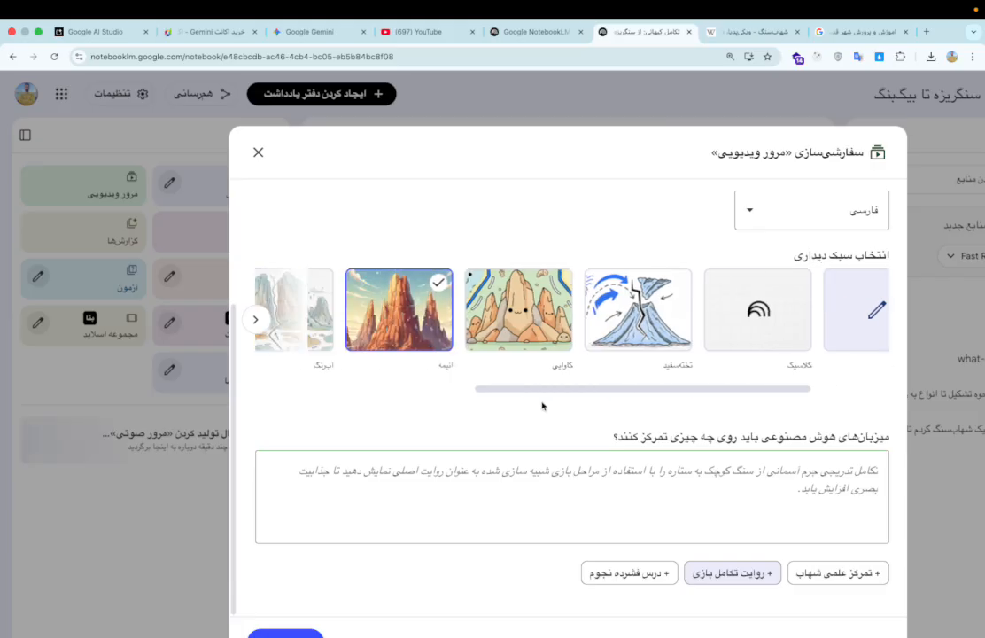
{"action": "scroll", "coordinate": [444, 396], "scroll_direction": "left", "scroll_amount": 3}
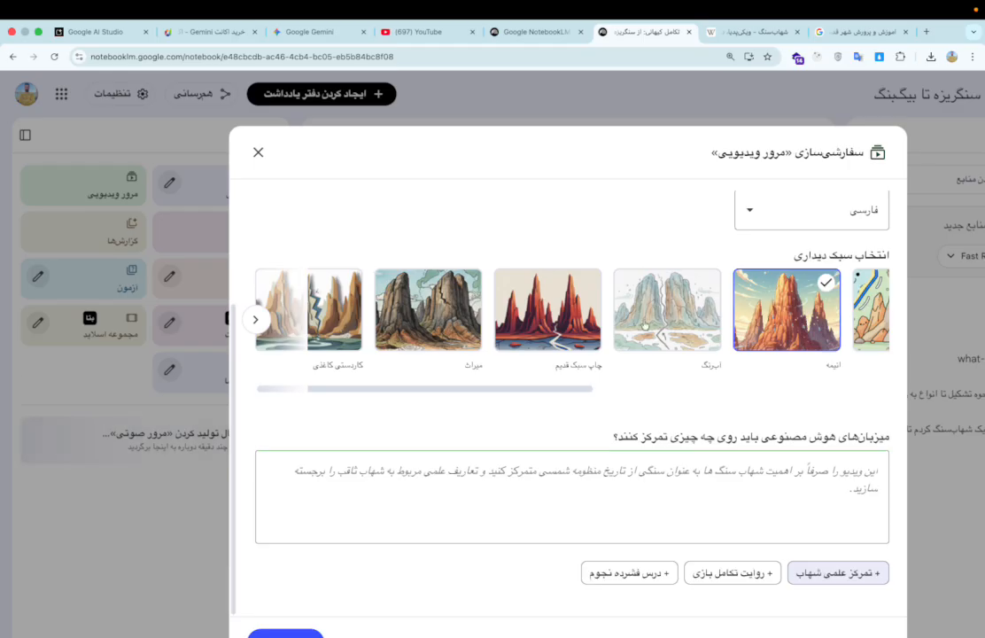
{"action": "scroll", "coordinate": [666, 337], "scroll_direction": "right", "scroll_amount": 2}
{"action": "scroll", "coordinate": [665, 328], "scroll_direction": "right", "scroll_amount": 2}
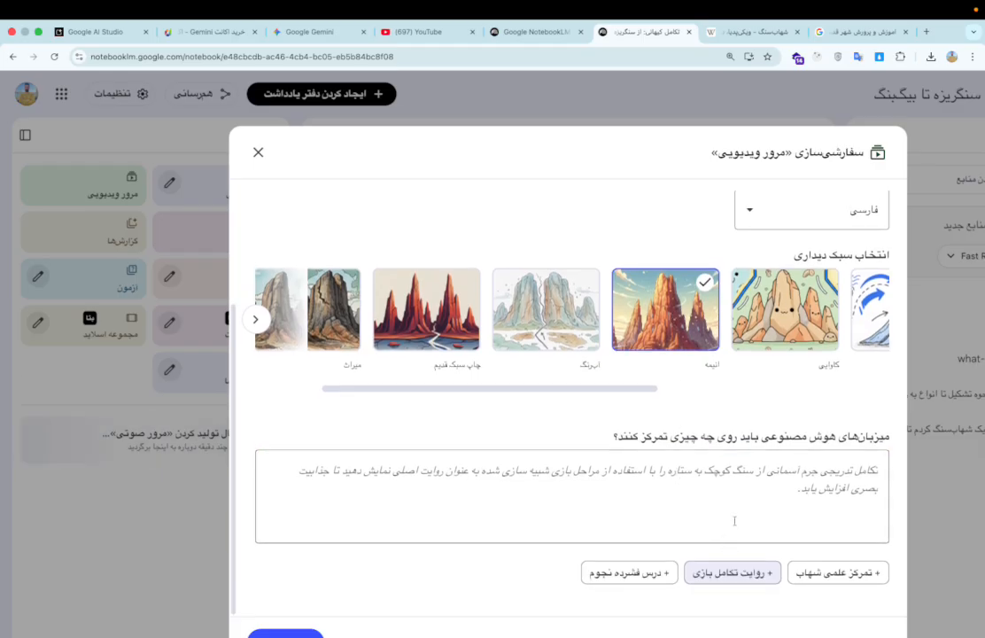
Step: Begin the Video Overview's focus prompt with the line «این ویدو رو برای دانش اموزان ابتدایی درست کن»
{"action": "scroll", "coordinate": [735, 521], "scroll_direction": "up", "scroll_amount": 5}
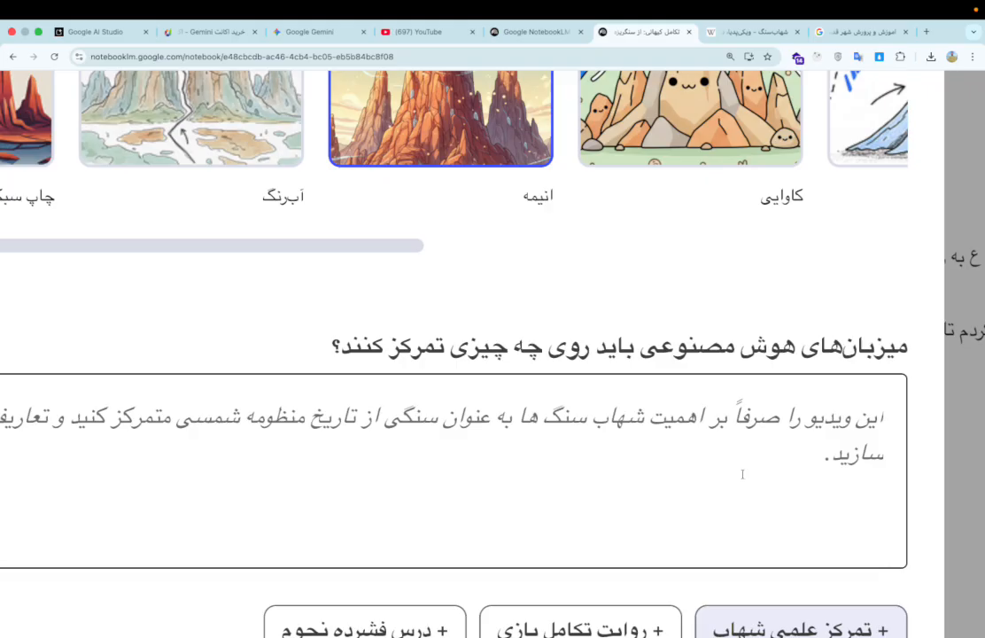
{"action": "left_click", "coordinate": [742, 475]}
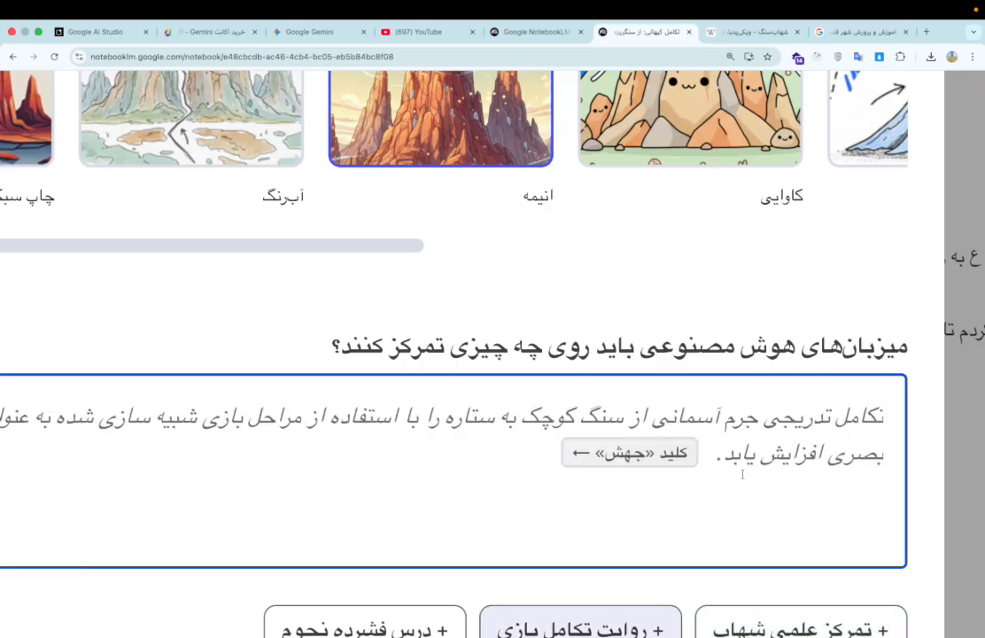
{"action": "type", "text": "این"}
{"action": "type", "text": "ویدو"}
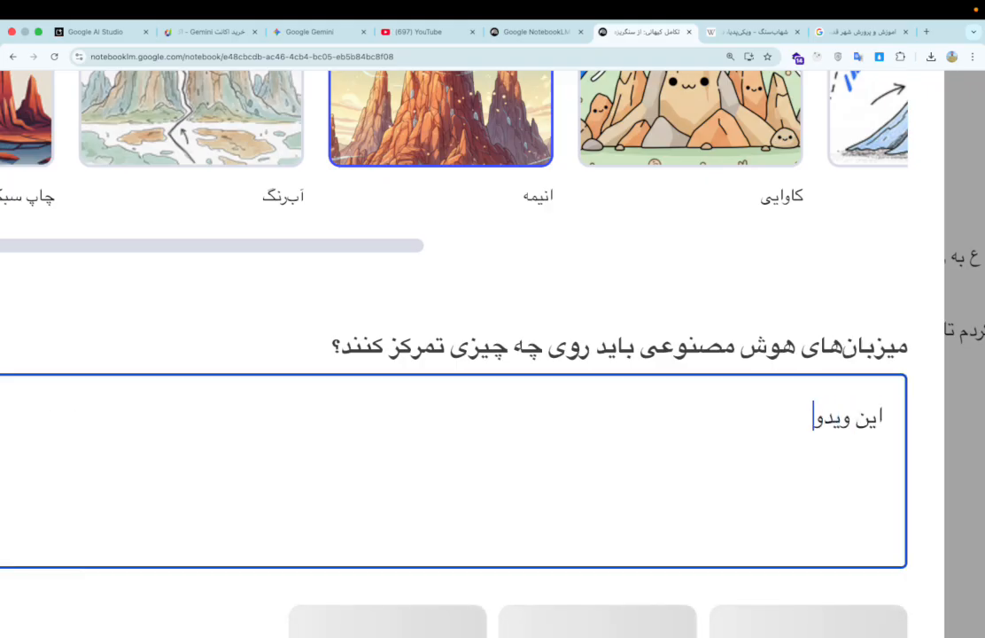
{"action": "type", "text": " رو برای"}
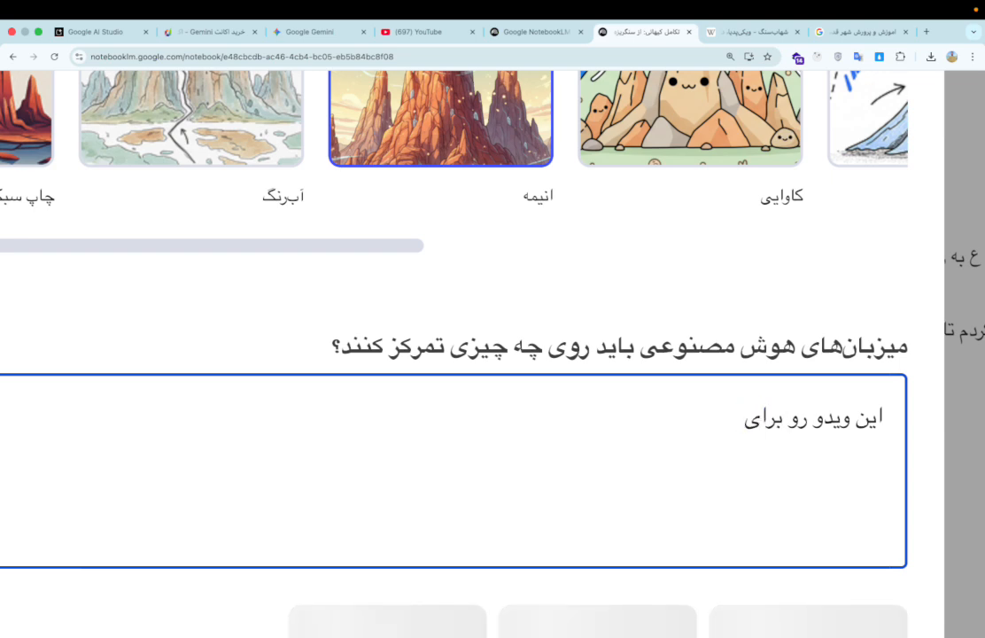
{"action": "type", "text": " دانش اموزان"}
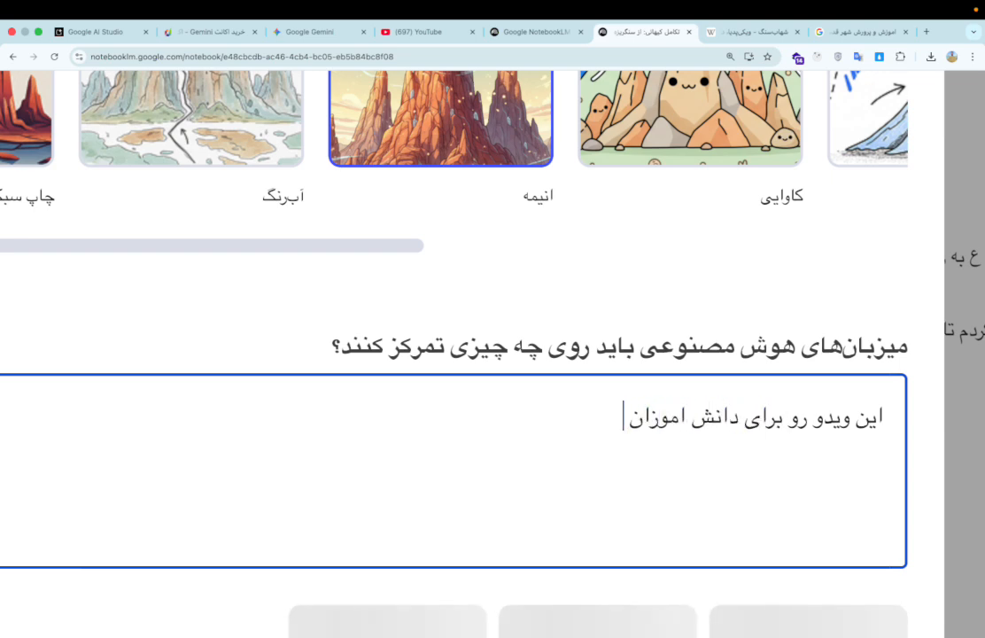
{"action": "type", "text": " ابتدایی درست کن"}
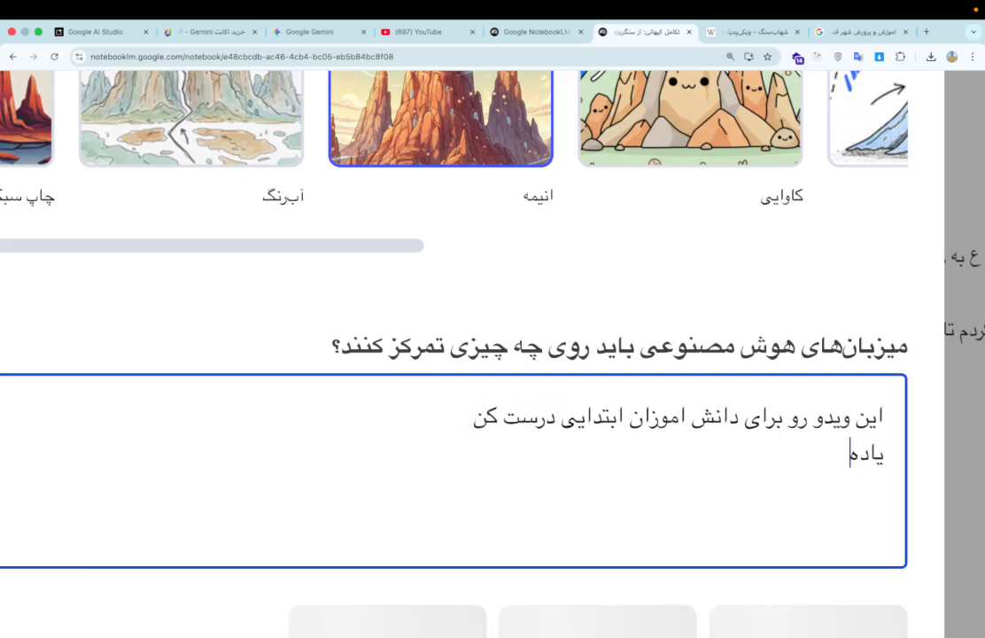
Step: Add «ساده باشه قابل فهم» as the second line of the focus prompt, correcting the mistyped words
{"action": "key", "text": "BackSpace"}
{"action": "key", "text": "BackSpace"}
{"action": "key", "text": "BackSpace"}
{"action": "key", "text": "BackSpace"}
{"action": "type", "text": "ساده"}
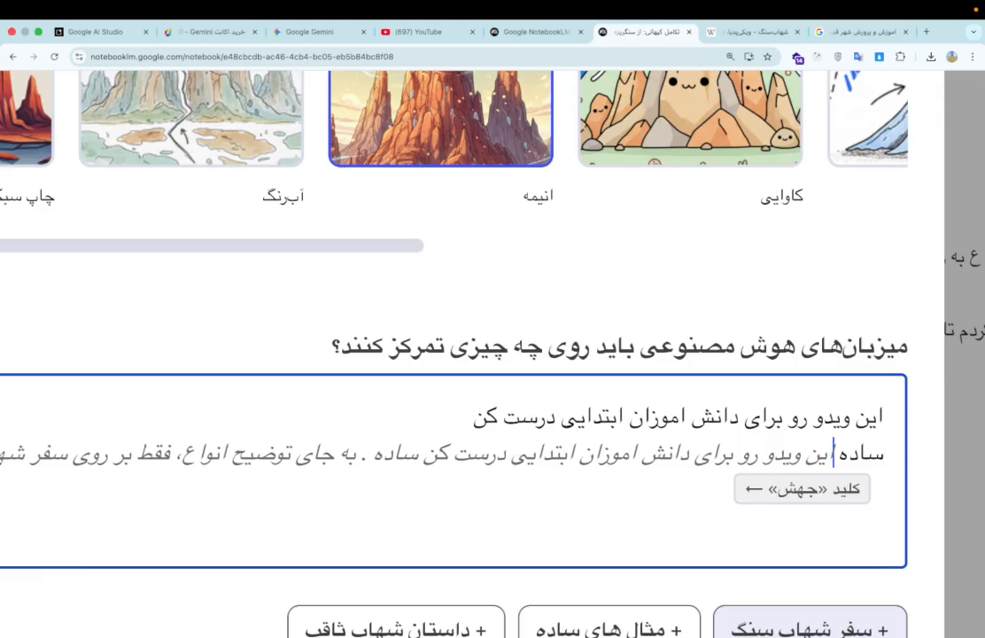
{"action": "type", "text": "باشه ق"}
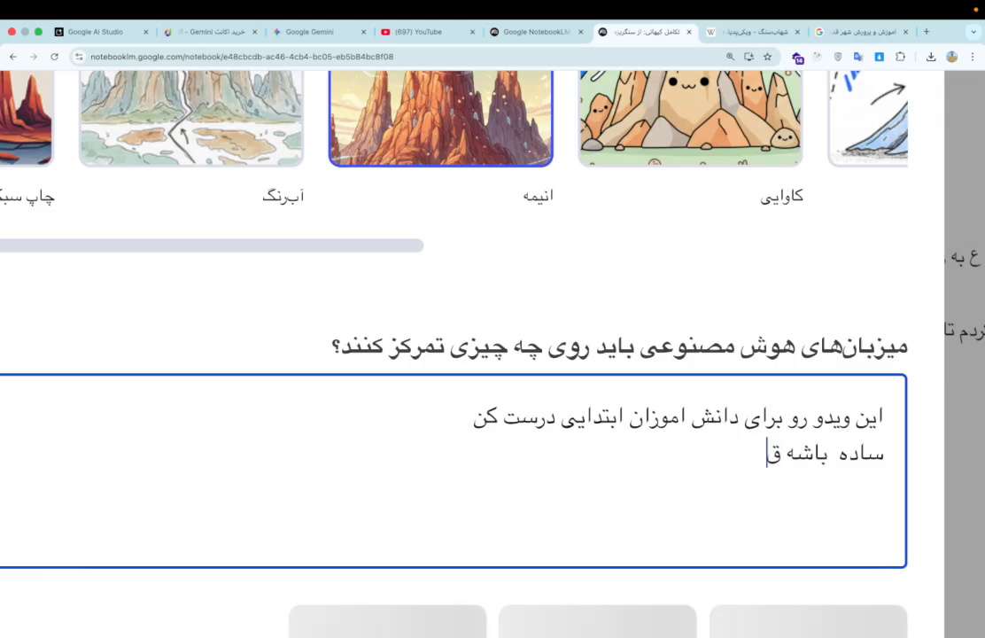
{"action": "type", "text": "ابل قهم"}
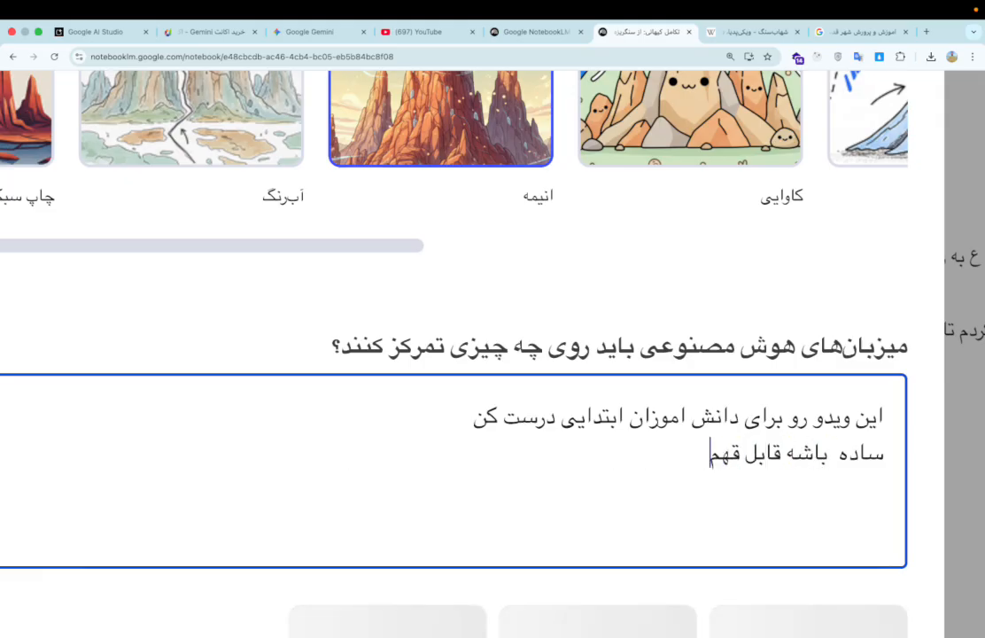
{"action": "key", "text": "BackSpace"}
{"action": "key", "text": "BackSpace"}
{"action": "key", "text": "BackSpace"}
{"action": "type", "text": "ف"}
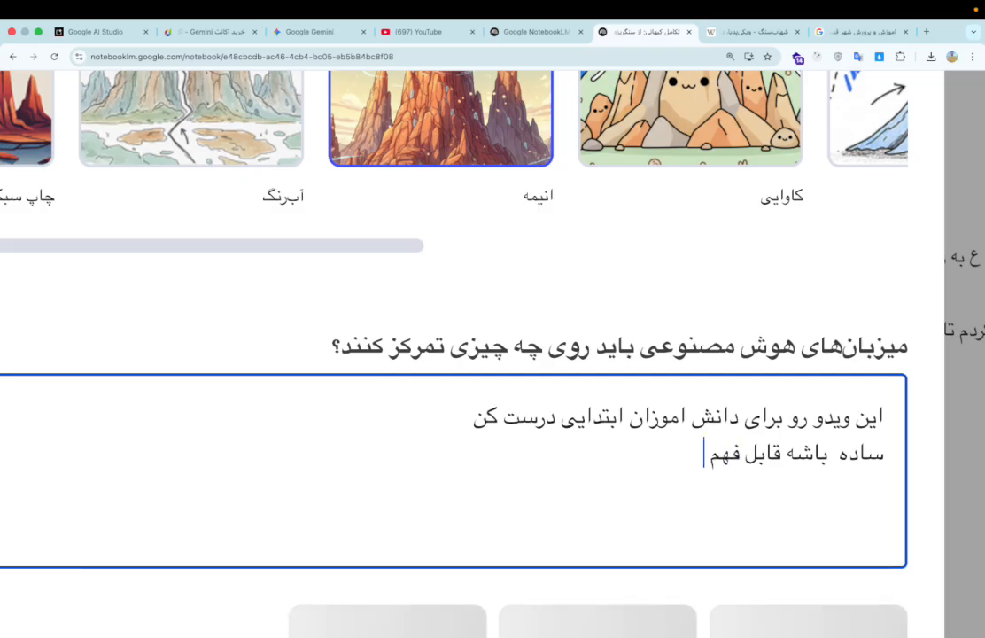
{"action": "type", "text": "هم ت"}
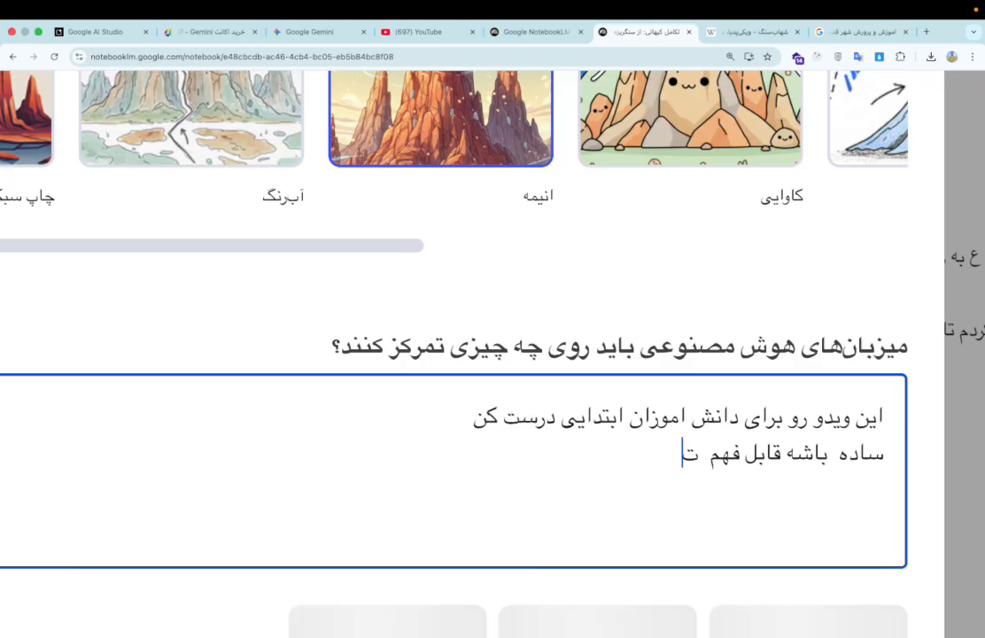
{"action": "type", "text": "م"}
{"action": "key", "text": "BackSpace"}
{"action": "key", "text": "BackSpace"}
{"action": "key", "text": "BackSpace"}
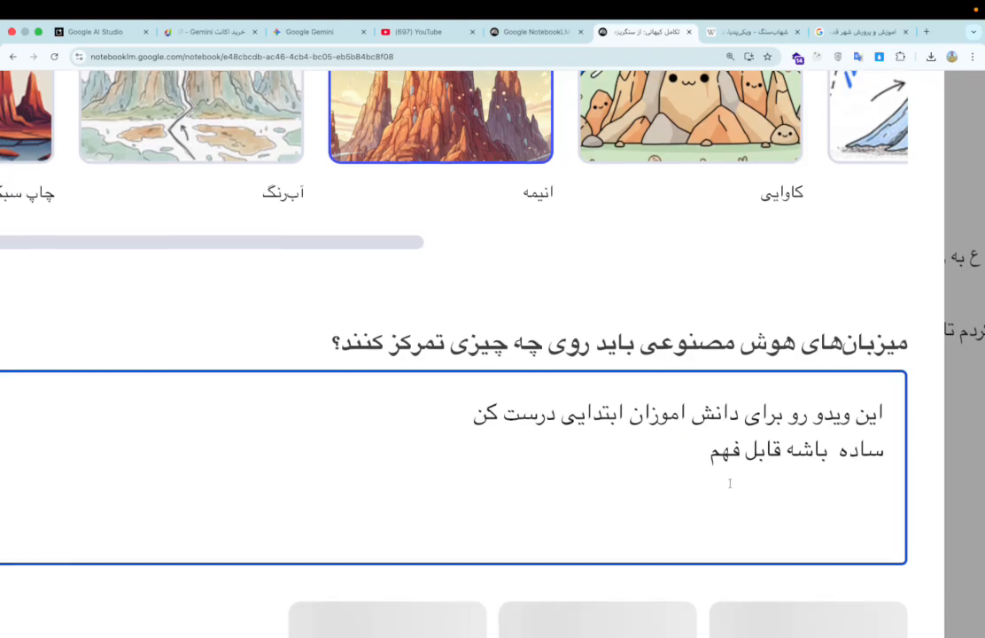
Step: Examine the suggested prompt continuations داستان سفر, گام های تکامل and نکات اصلی for the Video Overview
{"action": "scroll", "coordinate": [730, 483], "scroll_direction": "down", "scroll_amount": 1}
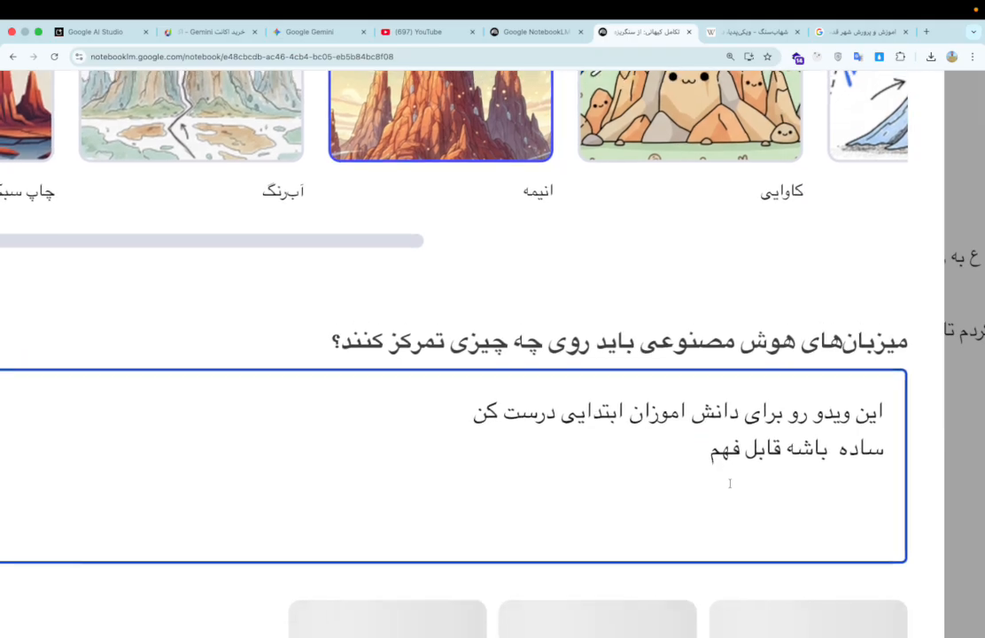
{"action": "scroll", "coordinate": [731, 488], "scroll_direction": "down", "scroll_amount": 2}
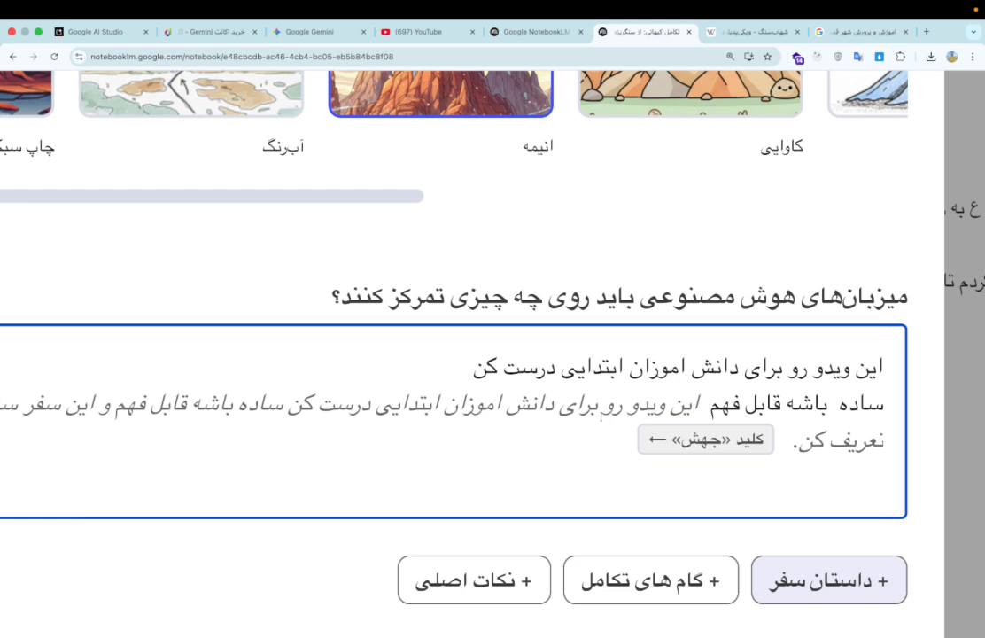
{"action": "scroll", "coordinate": [536, 489], "scroll_direction": "down", "scroll_amount": 1}
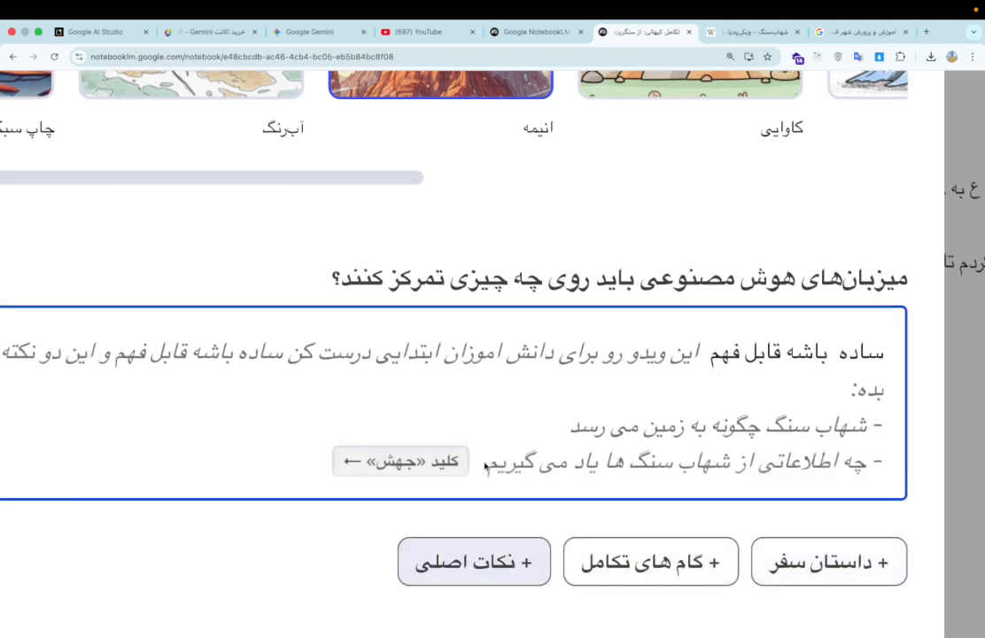
{"action": "scroll", "coordinate": [419, 576], "scroll_direction": "left", "scroll_amount": 3}
{"action": "scroll", "coordinate": [598, 182], "scroll_direction": "right", "scroll_amount": 5}
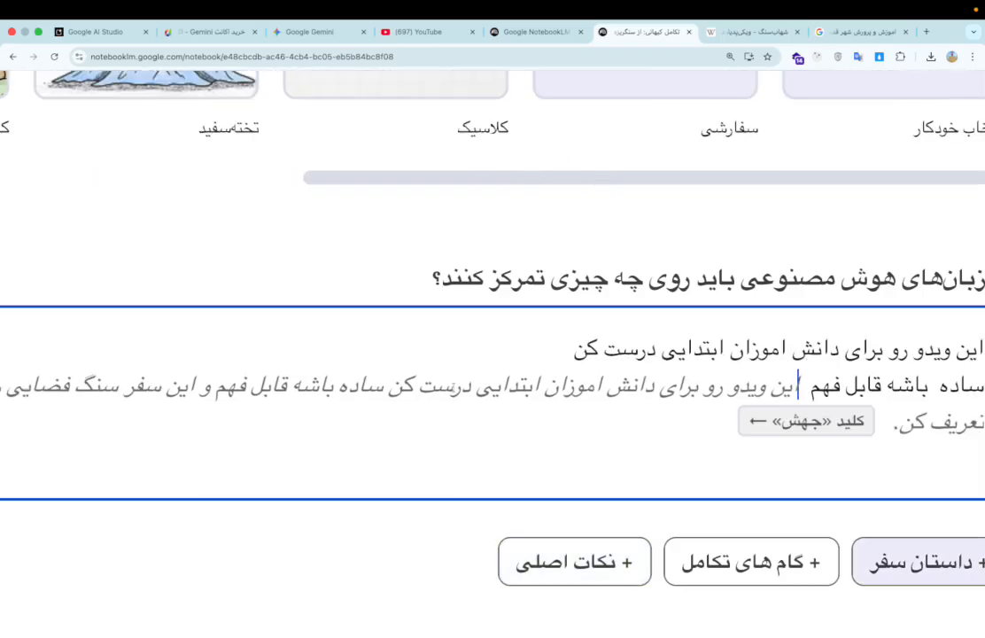
Step: Keep فارسی as the Video Overview's language and generate the video with the chosen style and focus prompt
{"action": "left_click", "coordinate": [753, 434]}
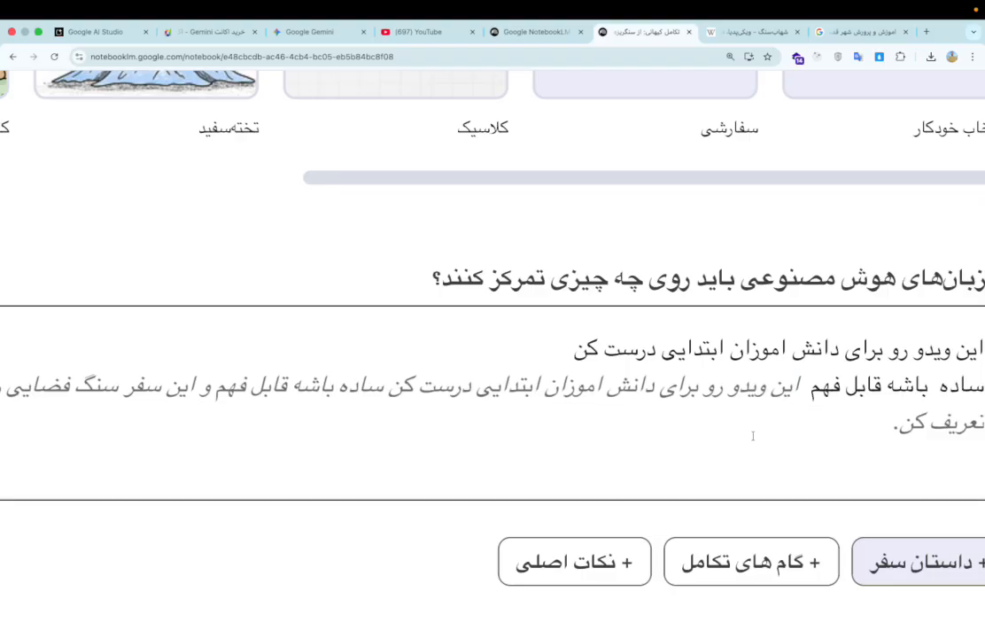
{"action": "scroll", "coordinate": [415, 466], "scroll_direction": "left", "scroll_amount": 10}
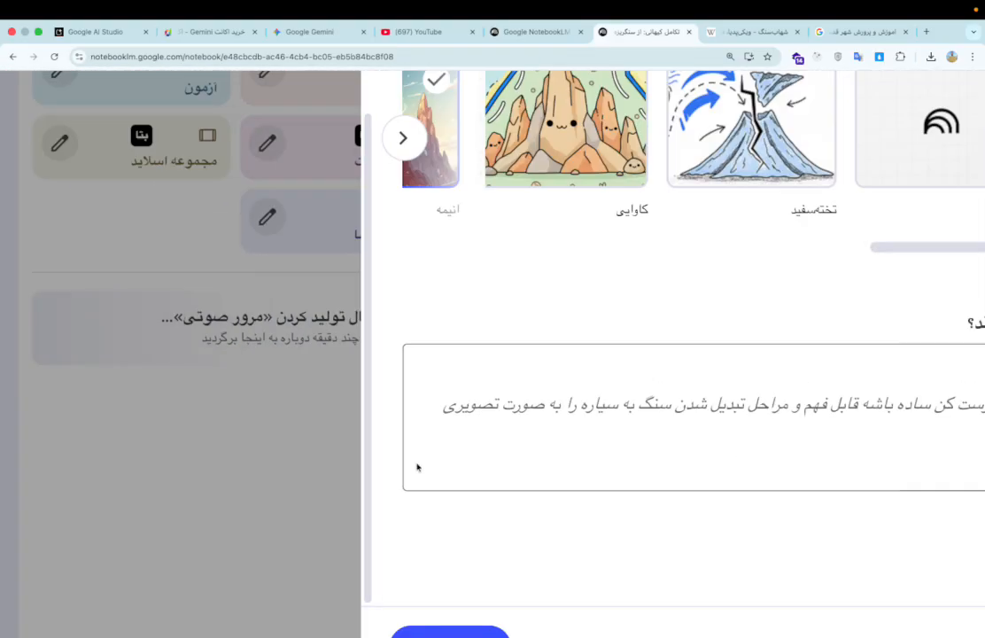
{"action": "scroll", "coordinate": [780, 275], "scroll_direction": "up", "scroll_amount": 5}
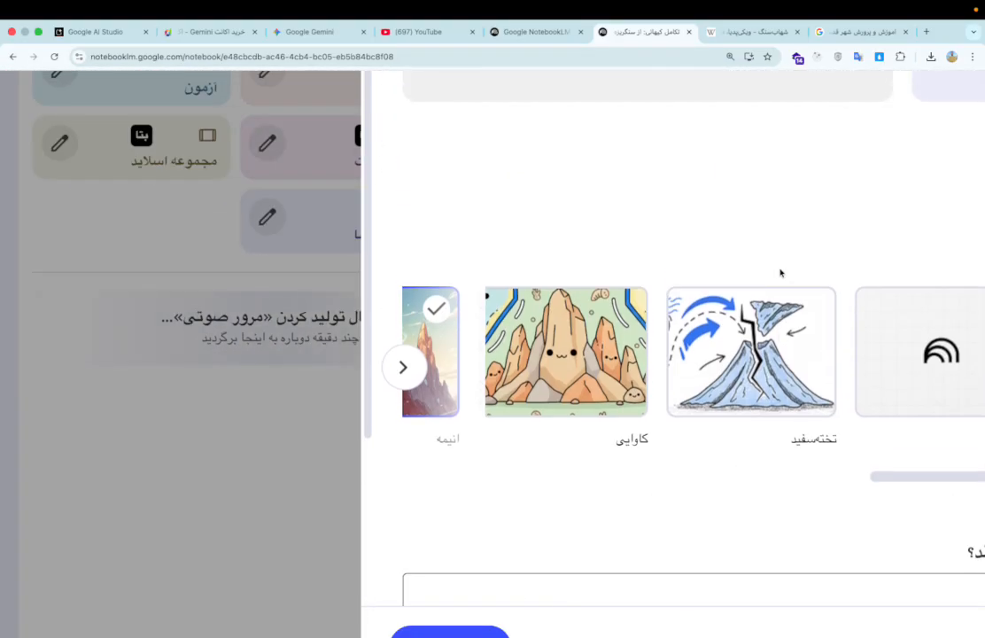
{"action": "scroll", "coordinate": [816, 240], "scroll_direction": "down", "scroll_amount": 5}
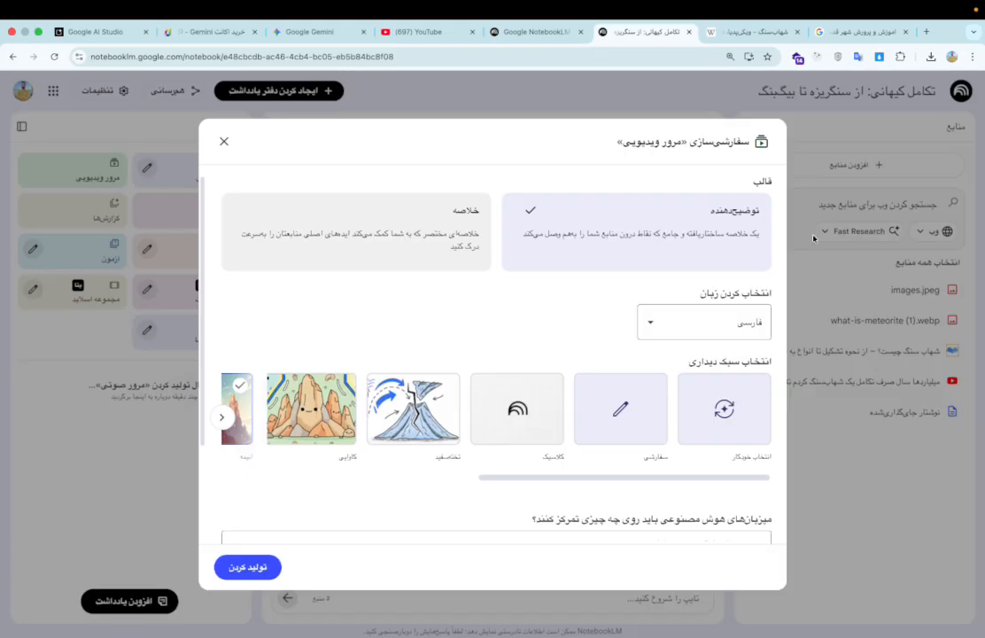
{"action": "left_click", "coordinate": [716, 329]}
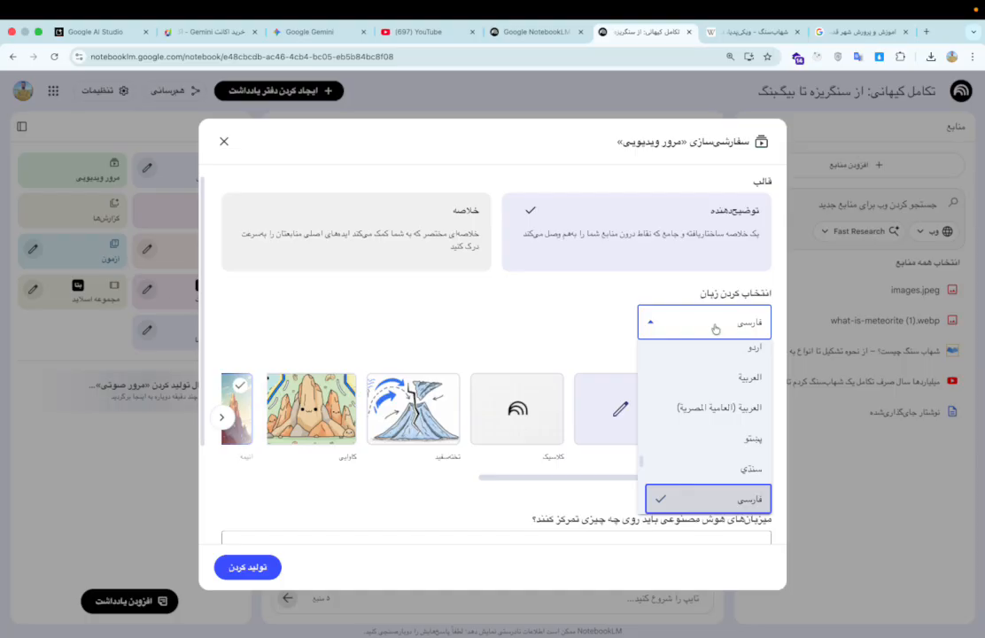
{"action": "scroll", "coordinate": [731, 462], "scroll_direction": "up", "scroll_amount": 5}
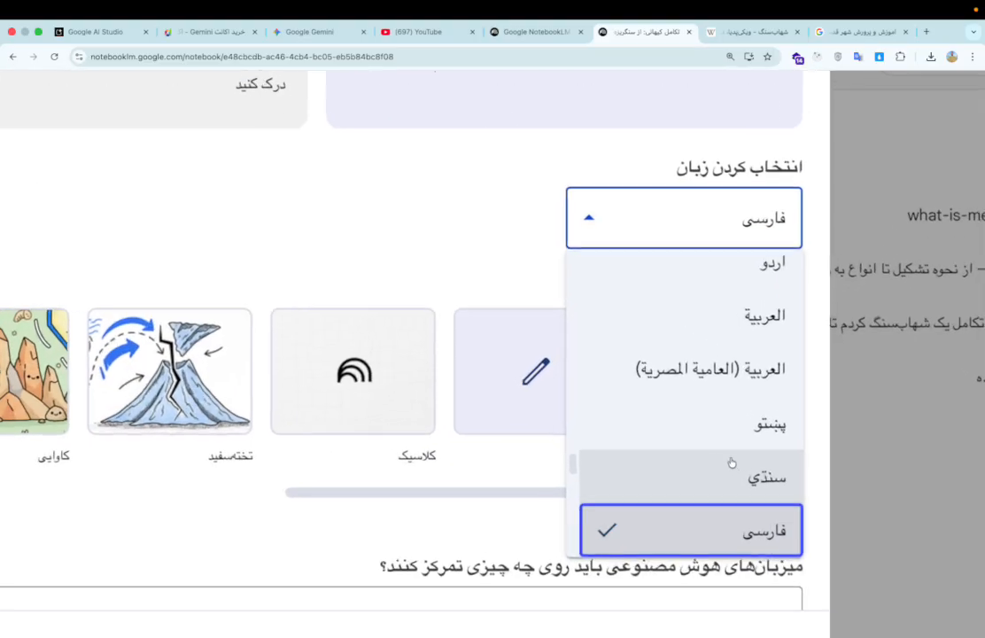
{"action": "scroll", "coordinate": [699, 407], "scroll_direction": "down", "scroll_amount": 2}
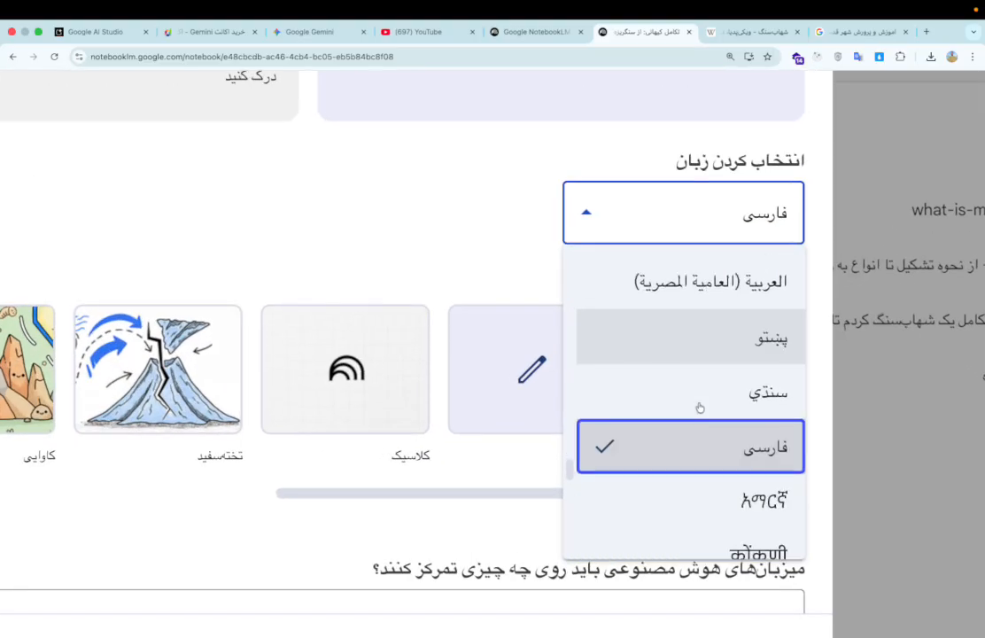
{"action": "left_click", "coordinate": [727, 459]}
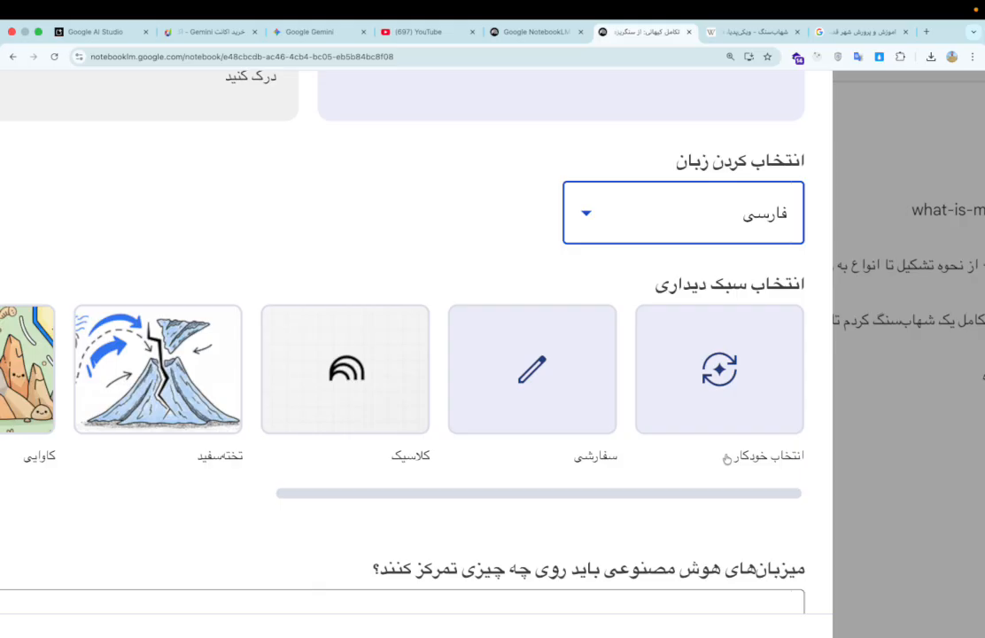
{"action": "scroll", "coordinate": [388, 469], "scroll_direction": "down", "scroll_amount": 5}
{"action": "left_click", "coordinate": [147, 587]}
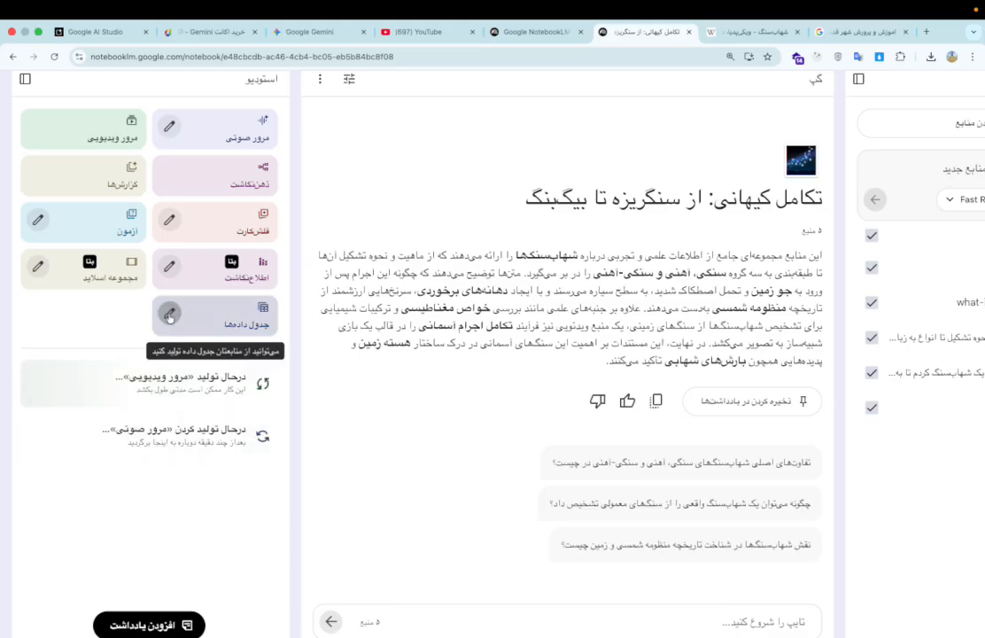
Step: Generate a data table (جدول داده‌ها) from the sources in فارسی, leaving its description empty
{"action": "scroll", "coordinate": [171, 316], "scroll_direction": "up", "scroll_amount": 5}
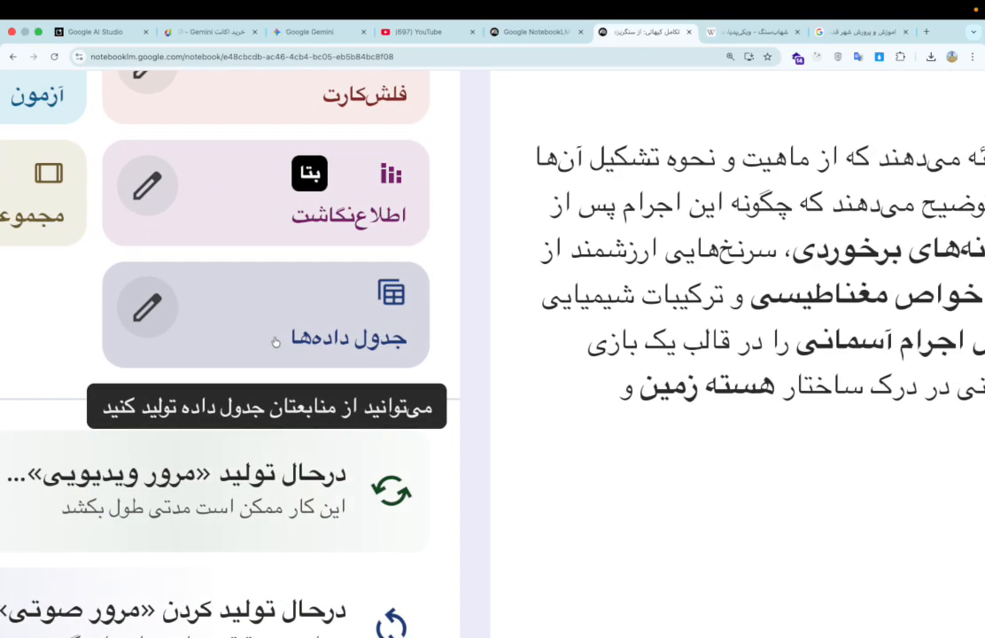
{"action": "left_click", "coordinate": [151, 309]}
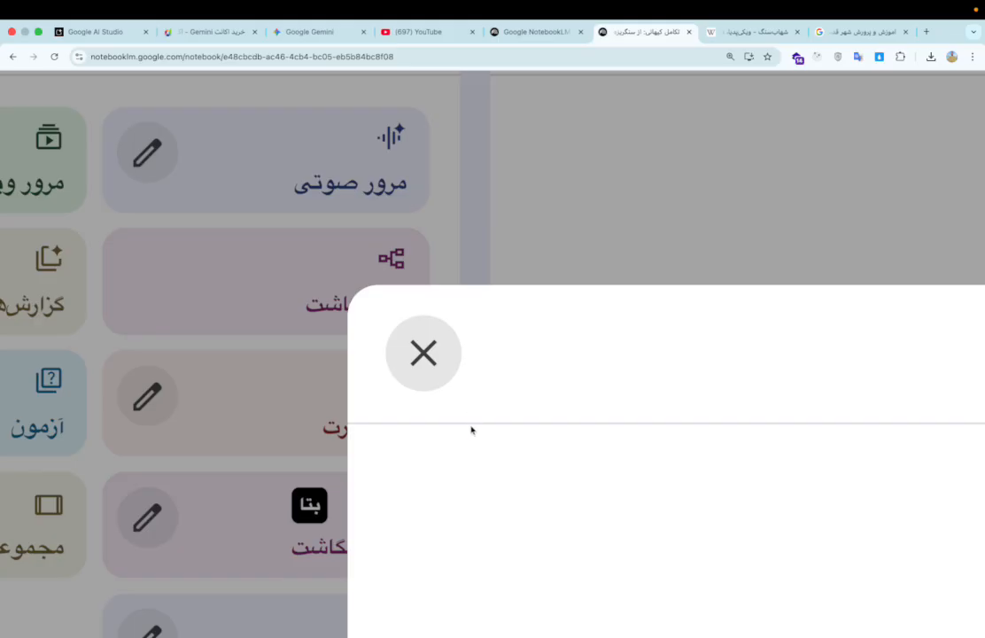
{"action": "scroll", "coordinate": [472, 443], "scroll_direction": "down", "scroll_amount": 5}
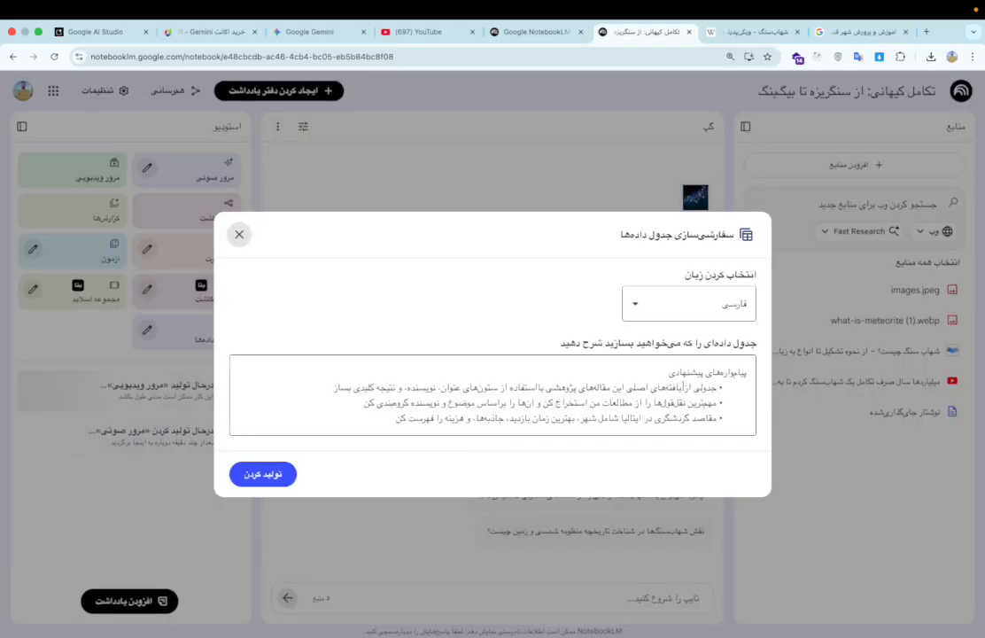
{"action": "left_click", "coordinate": [260, 474]}
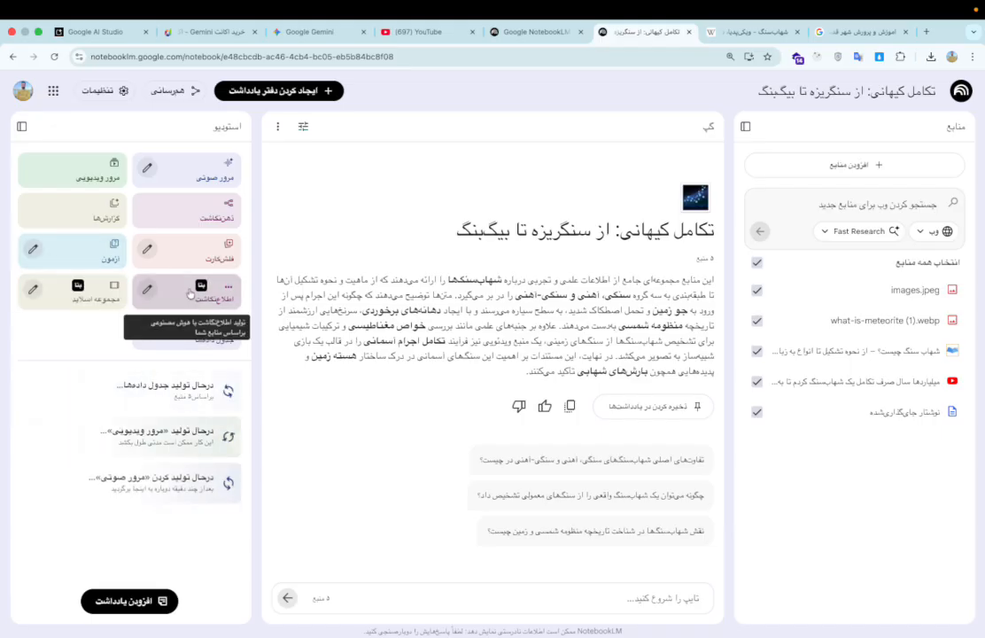
Step: Generate an infographic (اطلاع‌نگاشت) in فارسی with افقی orientation and استاندارد detail level, leaving its description empty
{"action": "scroll", "coordinate": [147, 289], "scroll_direction": "up", "scroll_amount": 5}
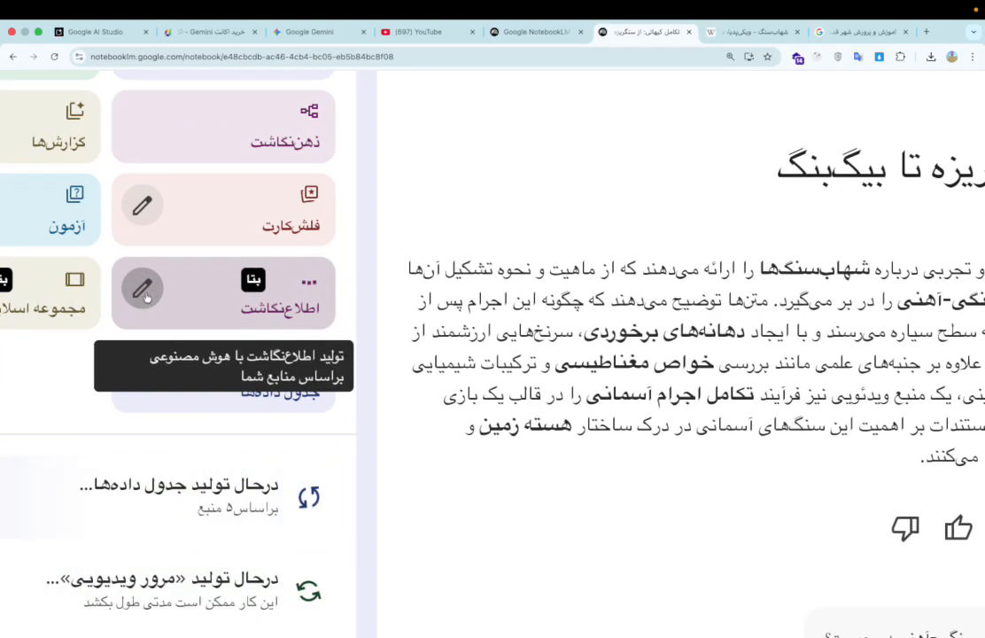
{"action": "scroll", "coordinate": [143, 288], "scroll_direction": "up", "scroll_amount": 3}
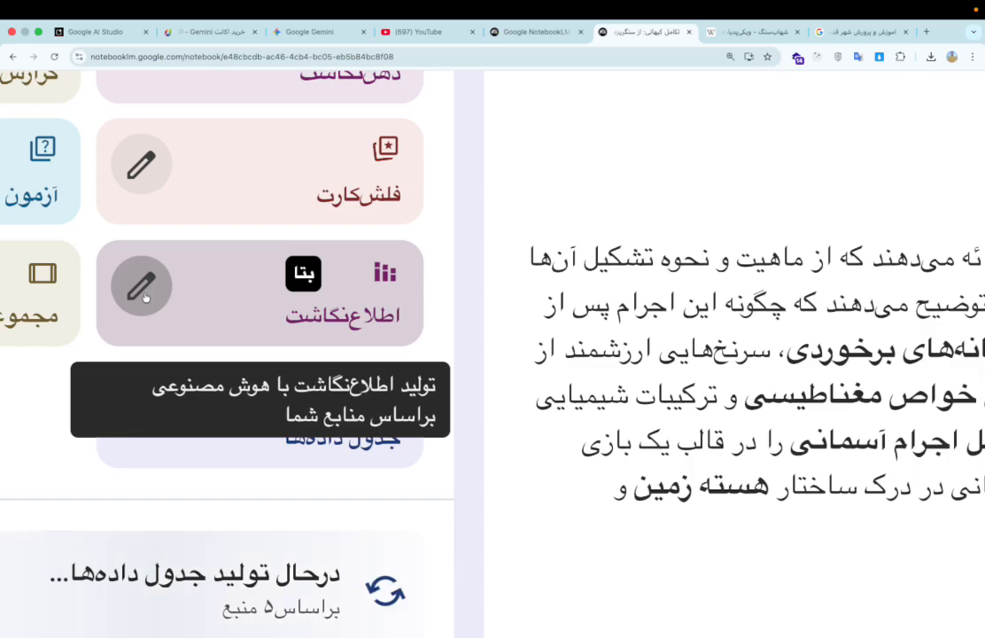
{"action": "left_click", "coordinate": [142, 289]}
{"action": "scroll", "coordinate": [405, 261], "scroll_direction": "down", "scroll_amount": 3}
{"action": "scroll", "coordinate": [762, 344], "scroll_direction": "right", "scroll_amount": 6}
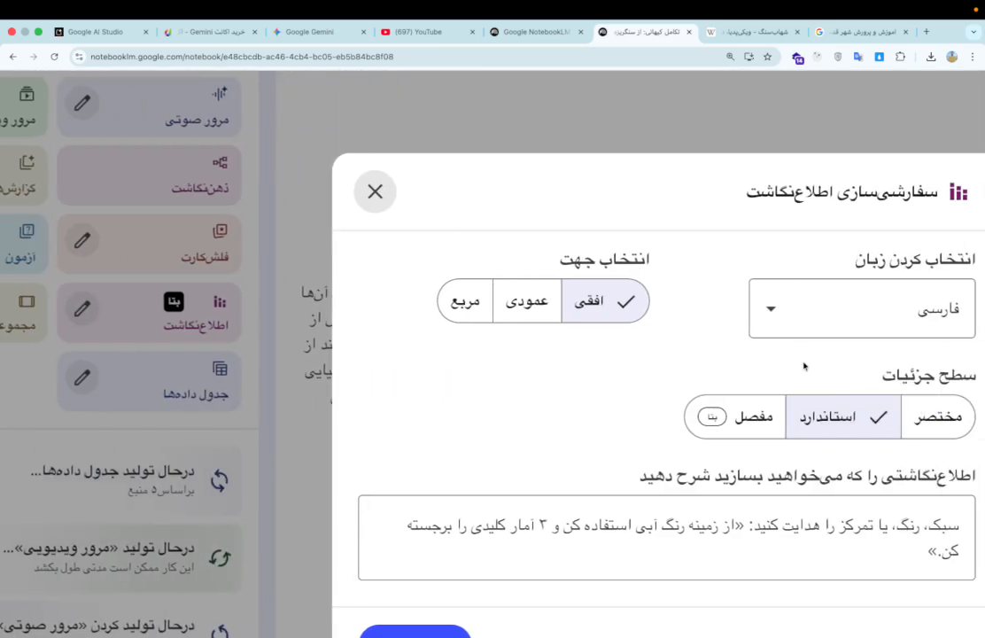
{"action": "scroll", "coordinate": [183, 332], "scroll_direction": "left", "scroll_amount": 2}
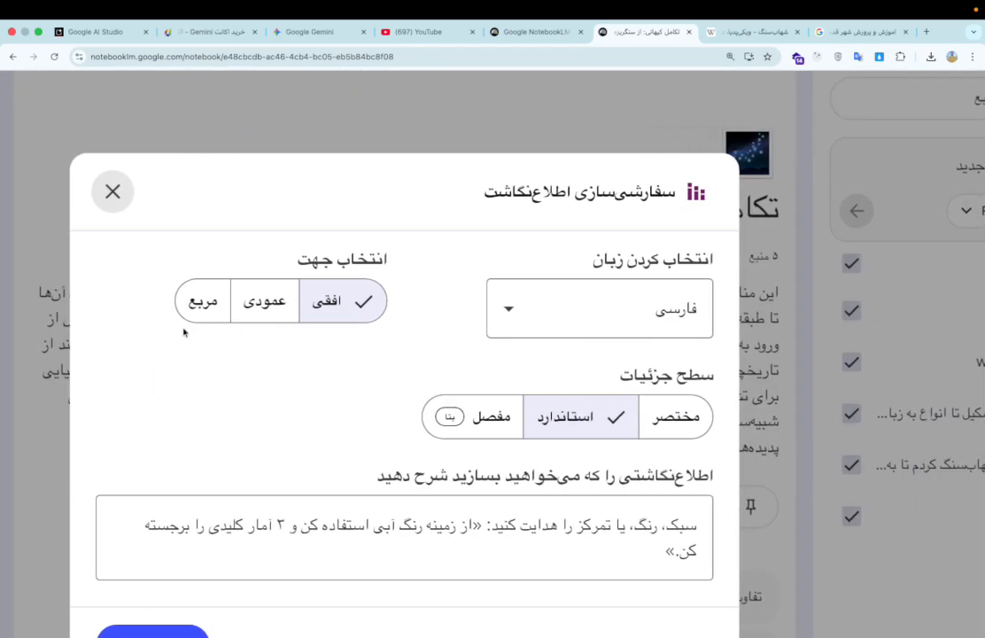
{"action": "scroll", "coordinate": [320, 408], "scroll_direction": "down", "scroll_amount": 3}
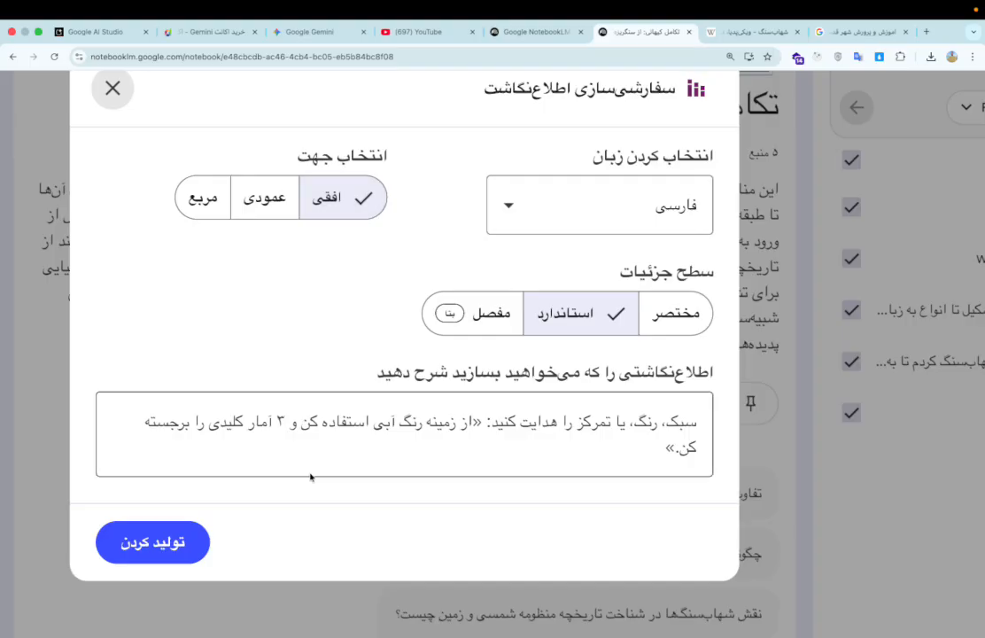
{"action": "left_click", "coordinate": [188, 559]}
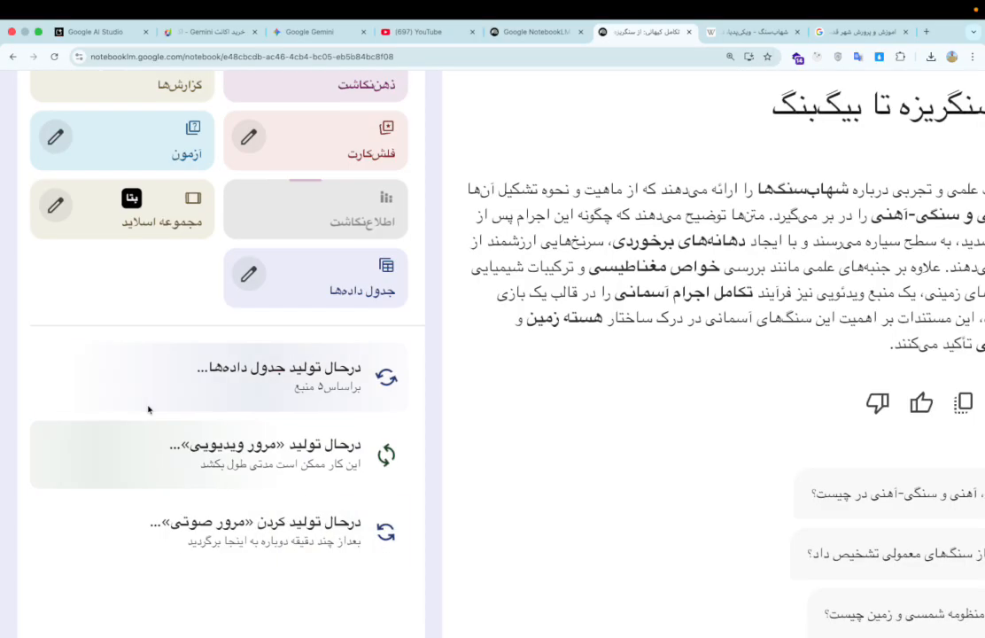
Step: Generate a slide deck in the مجموعه اسلاید تفصیلی format, in فارسی with پیش‌فرض length and no description
{"action": "key", "text": "ctrl+minus"}
{"action": "key", "text": "ctrl+minus"}
{"action": "key", "text": "ctrl+minus"}
{"action": "key", "text": "ctrl+minus"}
{"action": "scroll", "coordinate": [54, 313], "scroll_direction": "up", "scroll_amount": 5}
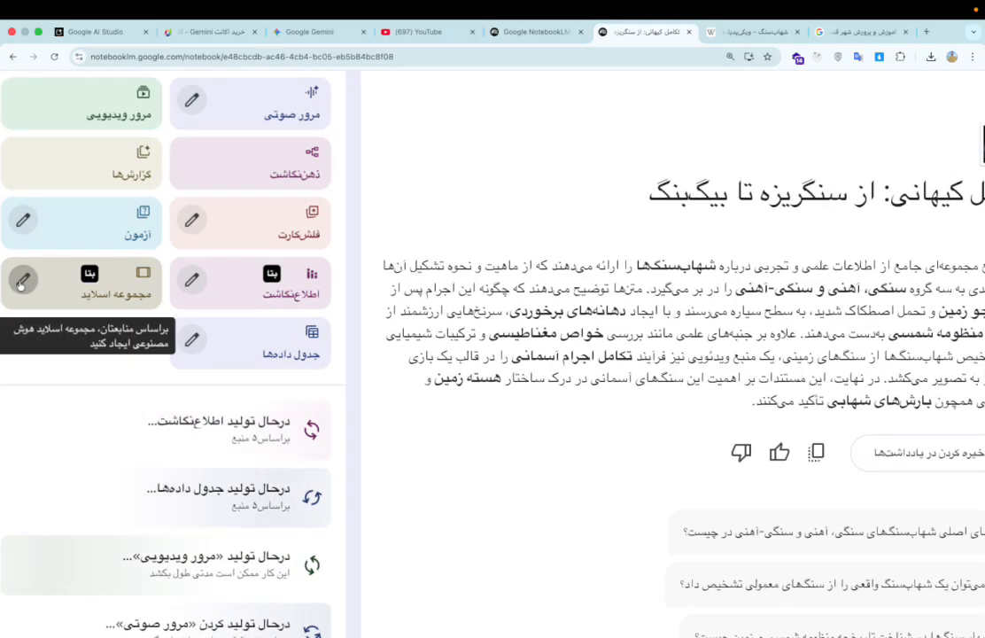
{"action": "scroll", "coordinate": [24, 284], "scroll_direction": "left", "scroll_amount": 1}
{"action": "left_click", "coordinate": [41, 284]}
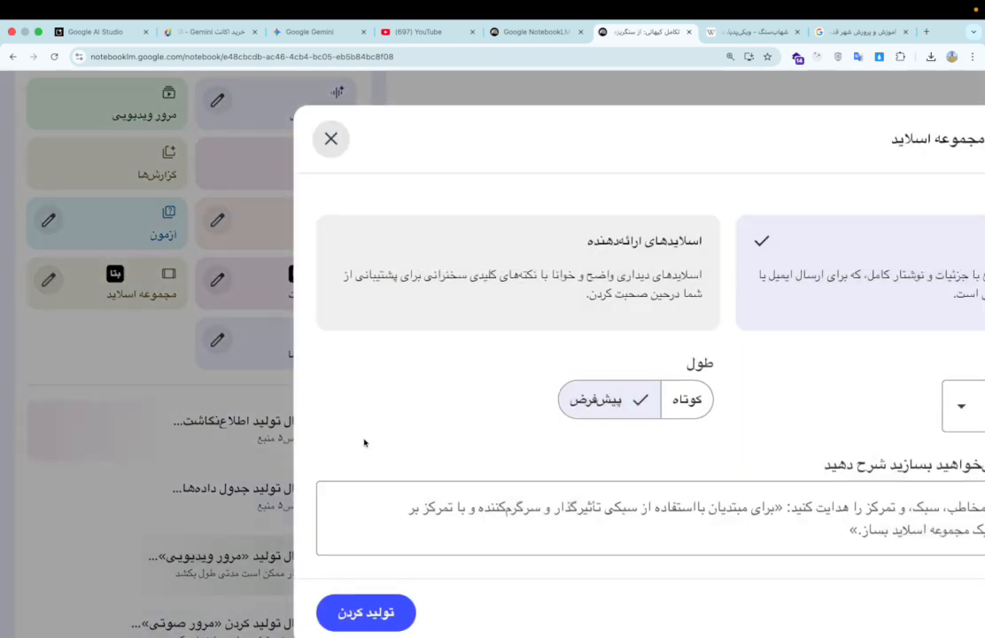
{"action": "scroll", "coordinate": [363, 440], "scroll_direction": "down", "scroll_amount": 5}
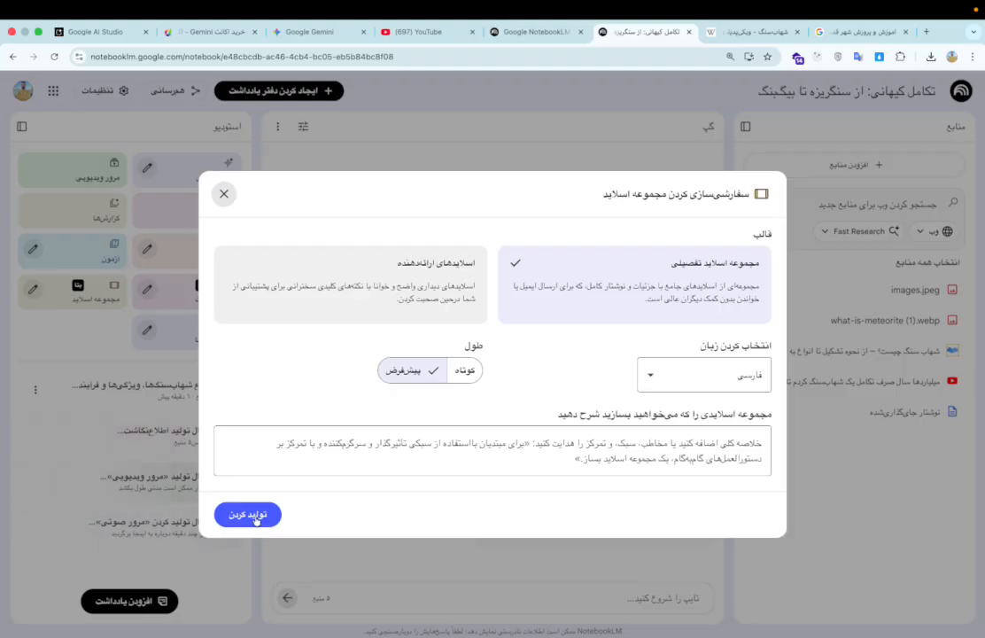
{"action": "left_click", "coordinate": [256, 515]}
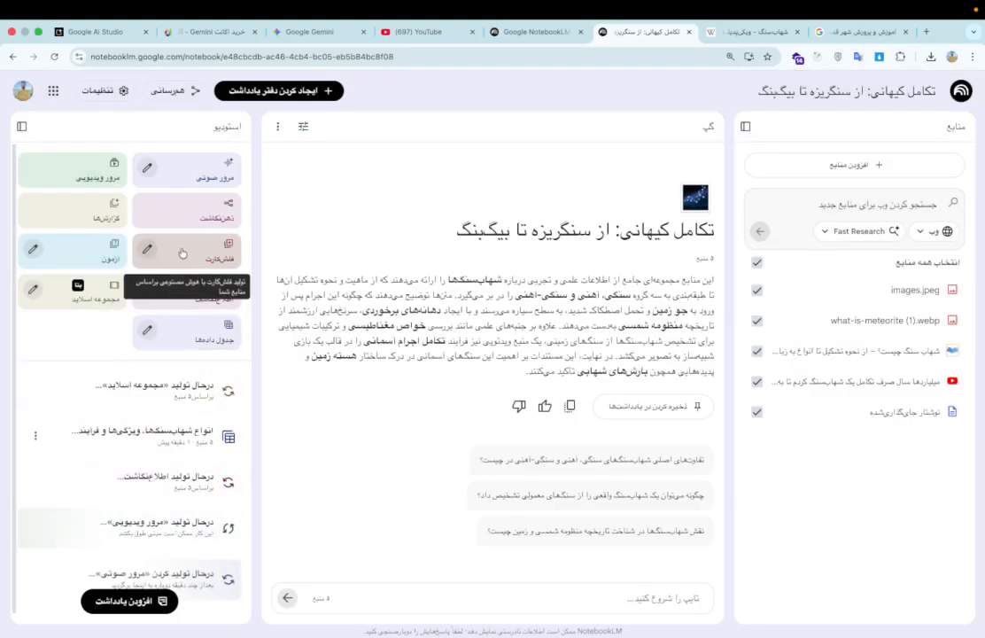
Step: Generate flashcards and a quiz from the sources, both with the استاندارد count and متوسط difficulty and no topic
{"action": "scroll", "coordinate": [181, 253], "scroll_direction": "up", "scroll_amount": 5}
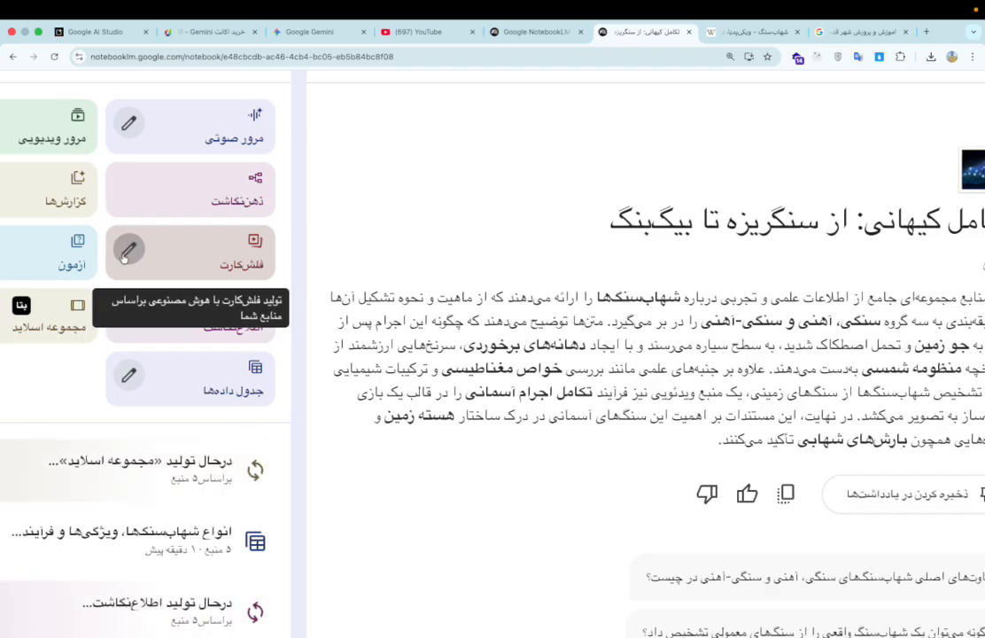
{"action": "scroll", "coordinate": [124, 257], "scroll_direction": "left", "scroll_amount": 3}
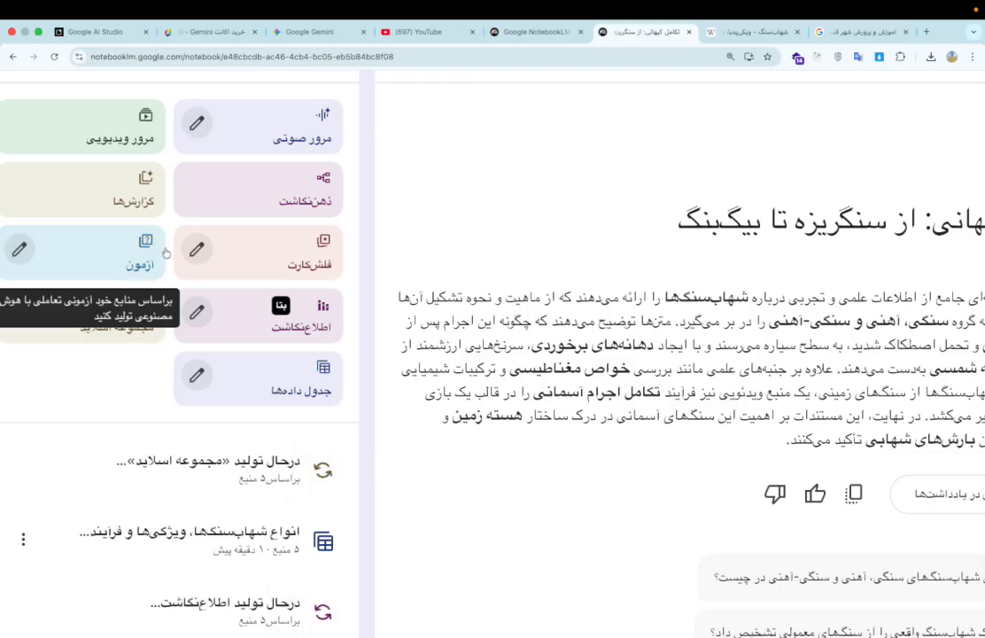
{"action": "left_click", "coordinate": [209, 256]}
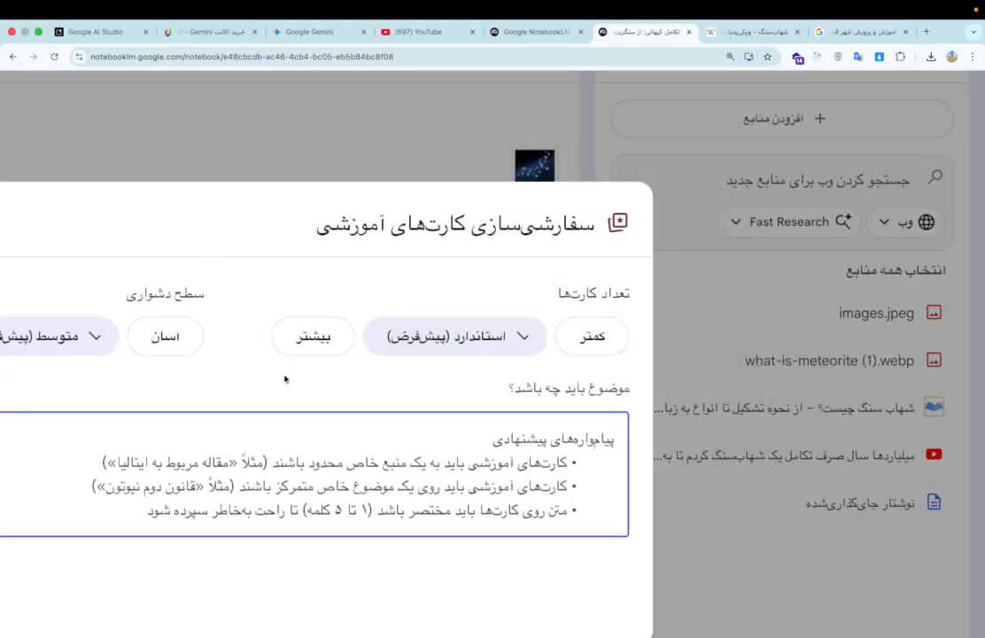
{"action": "scroll", "coordinate": [286, 380], "scroll_direction": "down", "scroll_amount": 5}
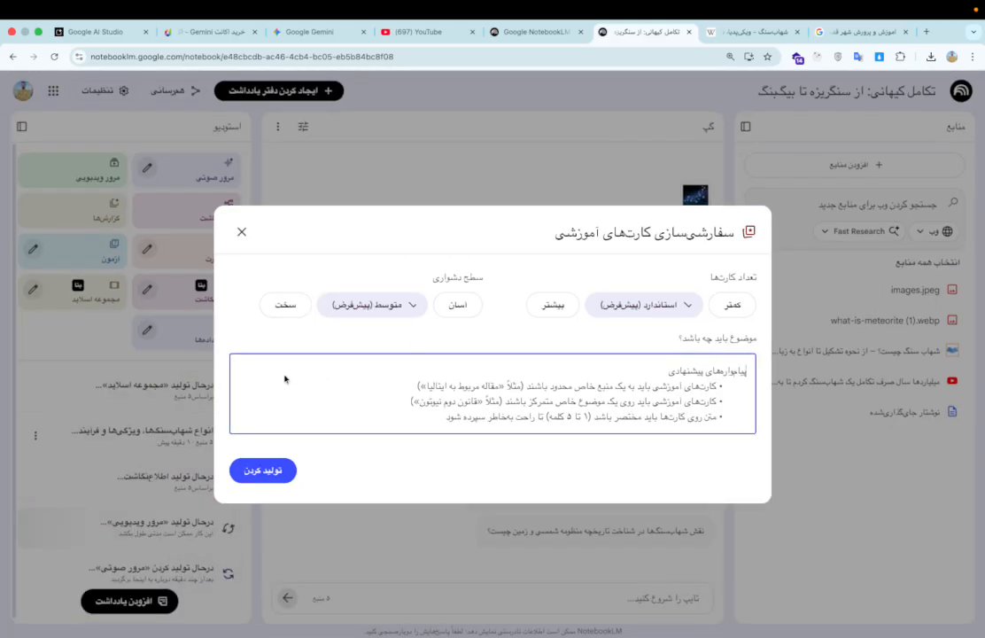
{"action": "left_click", "coordinate": [263, 470]}
{"action": "left_click", "coordinate": [33, 251]}
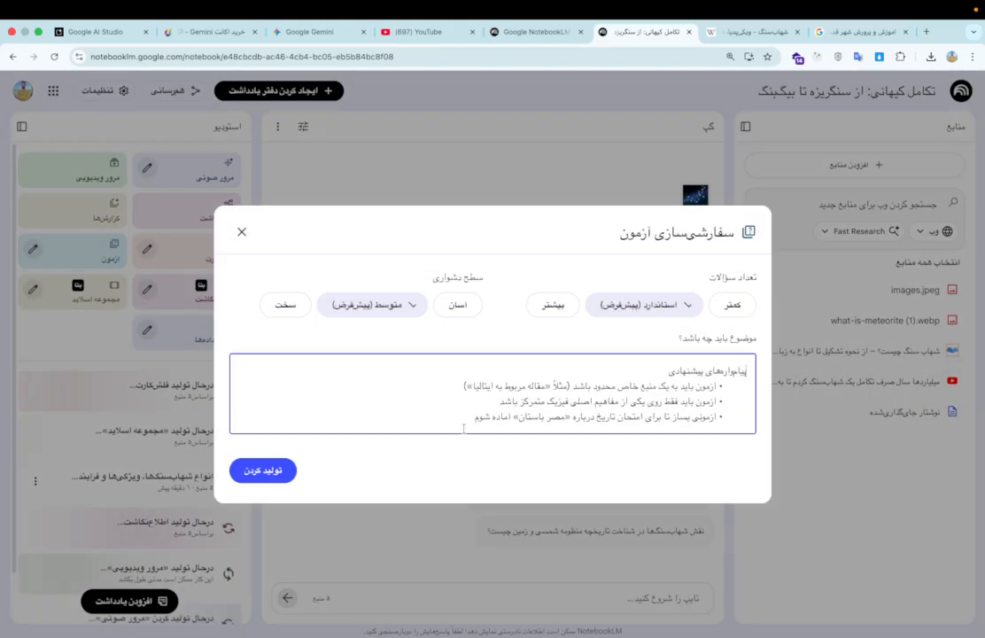
{"action": "left_click", "coordinate": [274, 470]}
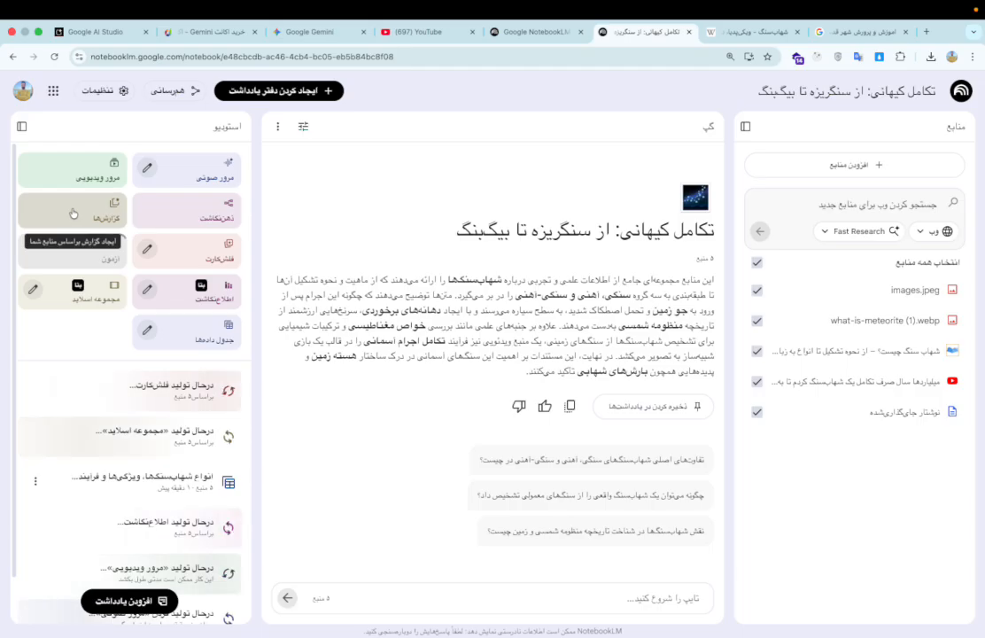
Step: Examine the generated data table on meteorite types in the enlarged view, including its columns and source, and close it
{"action": "scroll", "coordinate": [133, 346], "scroll_direction": "down", "scroll_amount": 2}
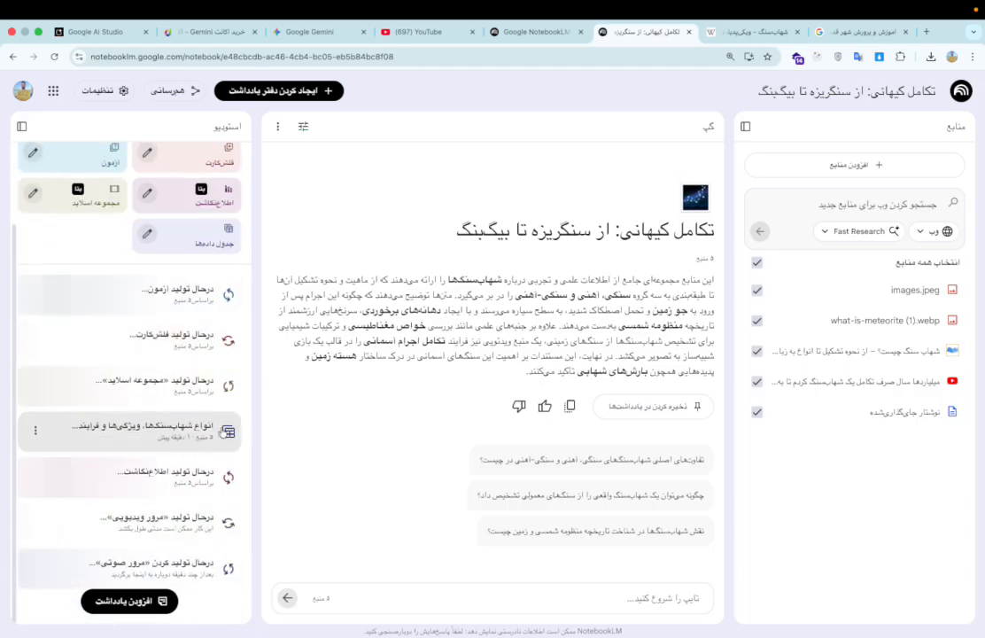
{"action": "left_click", "coordinate": [213, 433]}
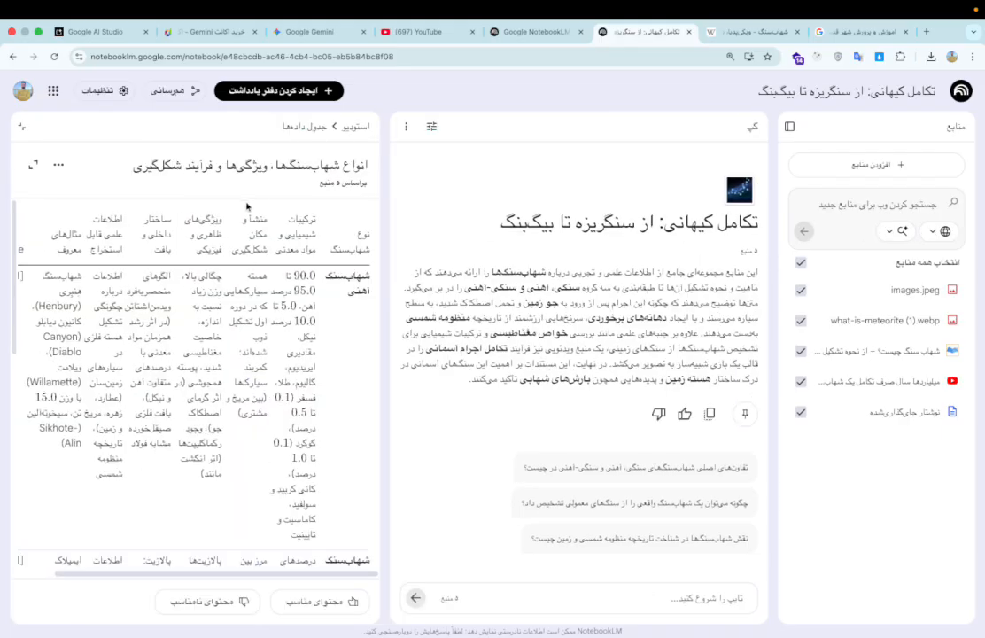
{"action": "left_click", "coordinate": [33, 165]}
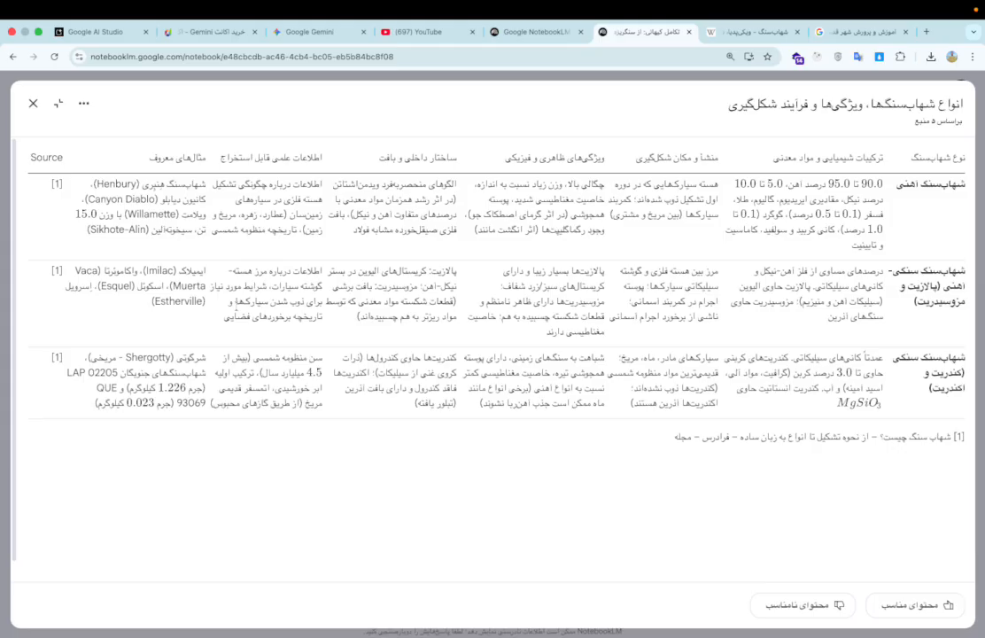
{"action": "scroll", "coordinate": [493, 310], "scroll_direction": "down", "scroll_amount": 1}
{"action": "scroll", "coordinate": [493, 311], "scroll_direction": "up", "scroll_amount": 1}
{"action": "left_click", "coordinate": [33, 103]}
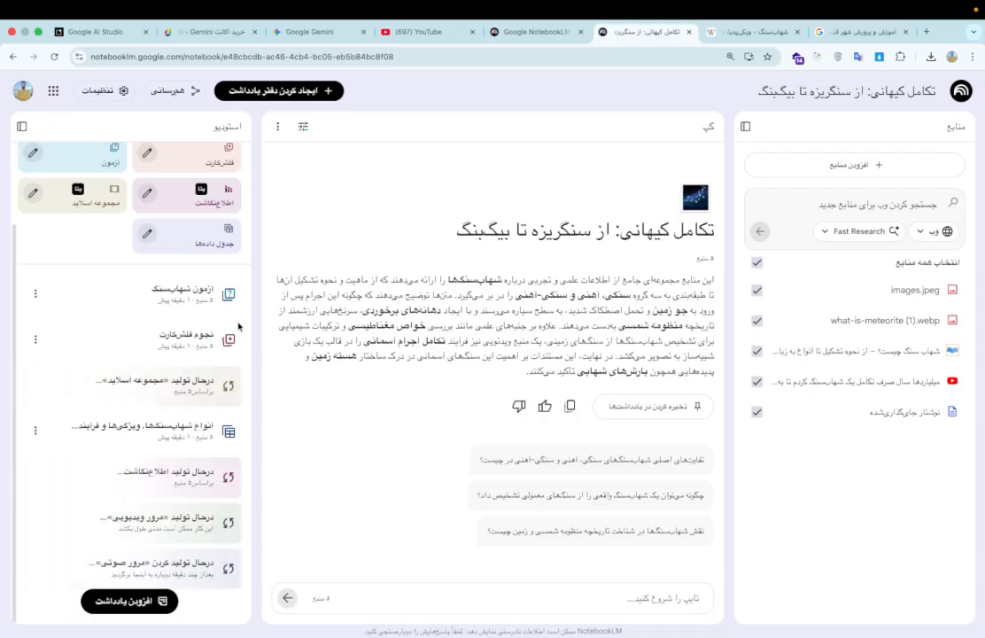
Step: Examine the نجوم فلش‌کارت flashcards in the enlarged view, revealing answers and advancing through the first cards, and close them
{"action": "left_click", "coordinate": [172, 348]}
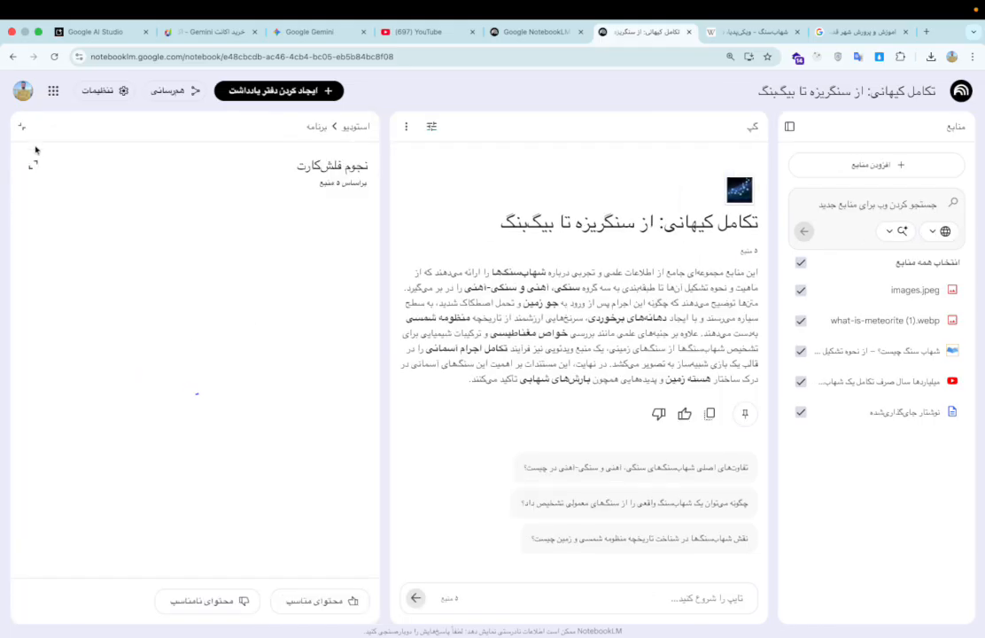
{"action": "left_click", "coordinate": [57, 165]}
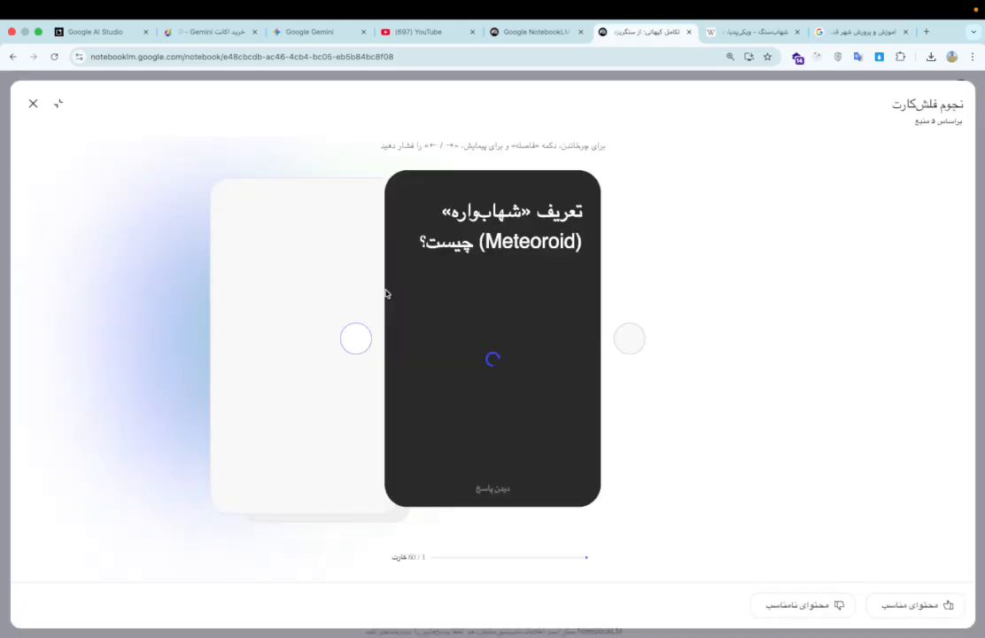
{"action": "left_click", "coordinate": [485, 322]}
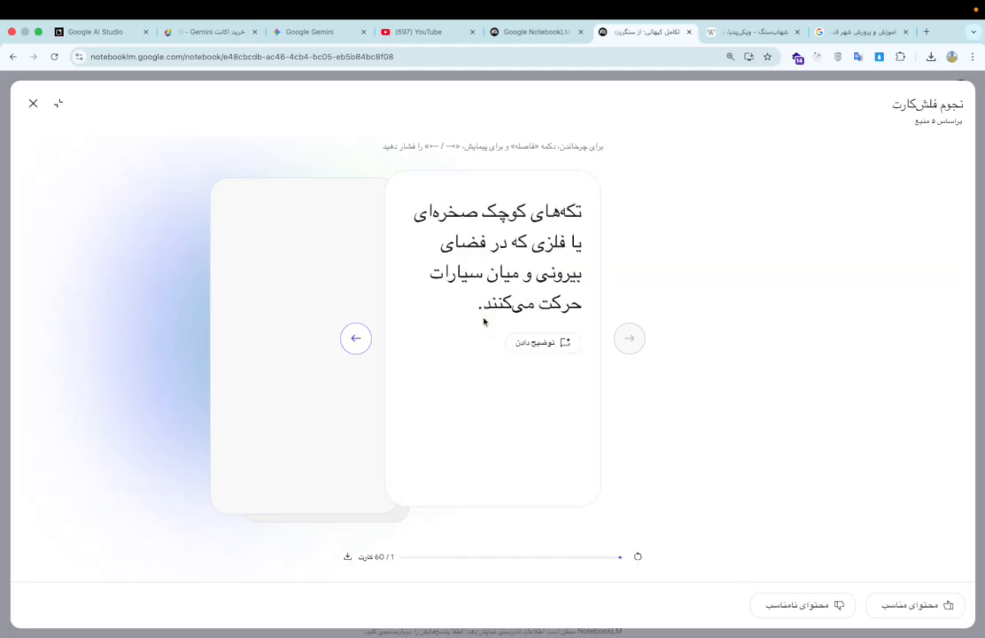
{"action": "left_click", "coordinate": [355, 337]}
{"action": "left_click", "coordinate": [503, 352]}
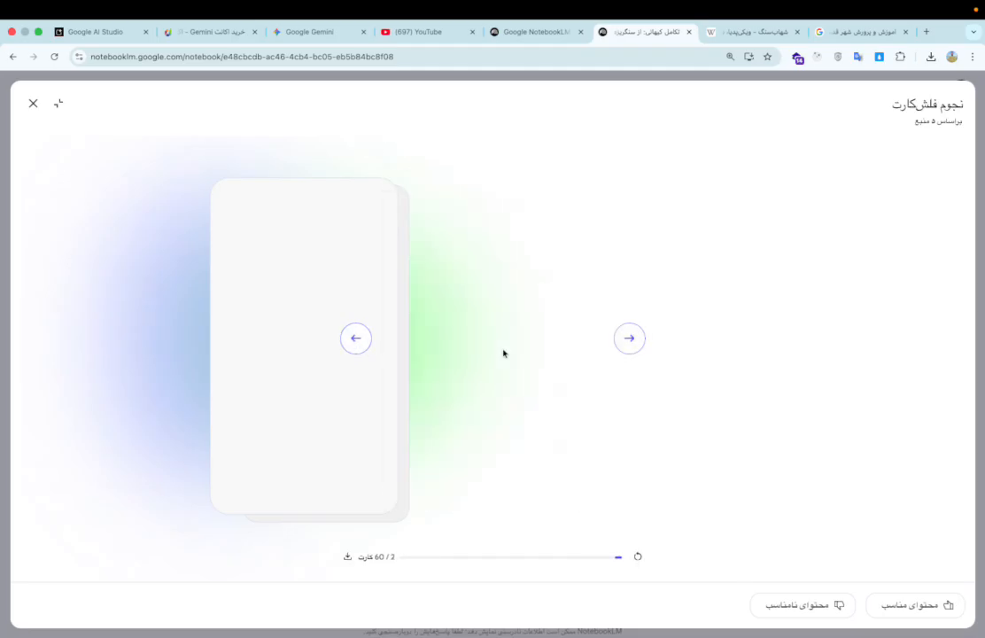
{"action": "left_click", "coordinate": [480, 345]}
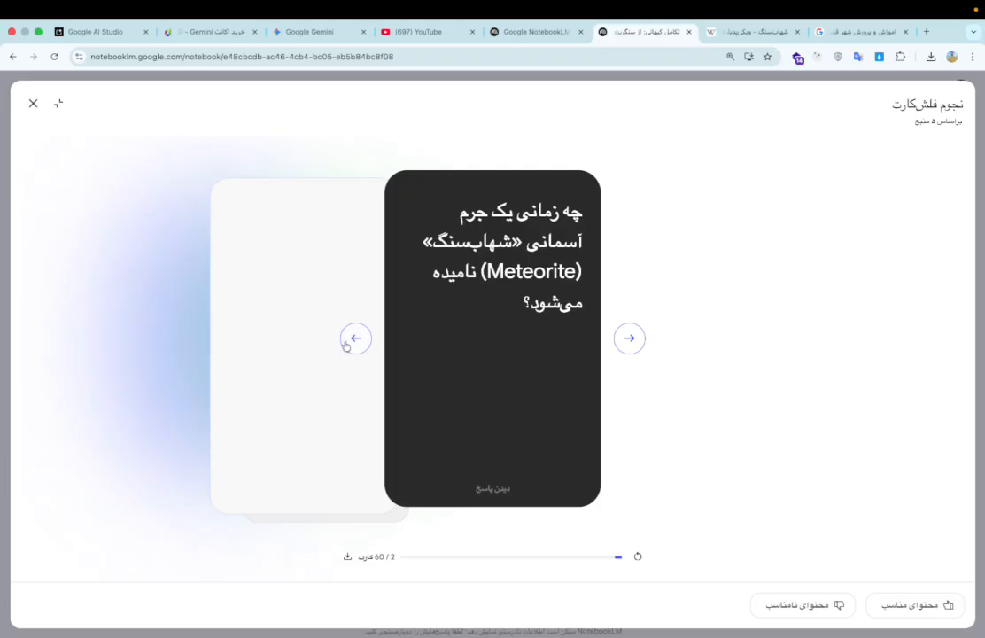
{"action": "left_click", "coordinate": [346, 346]}
{"action": "left_click", "coordinate": [495, 352]}
{"action": "left_click", "coordinate": [358, 340]}
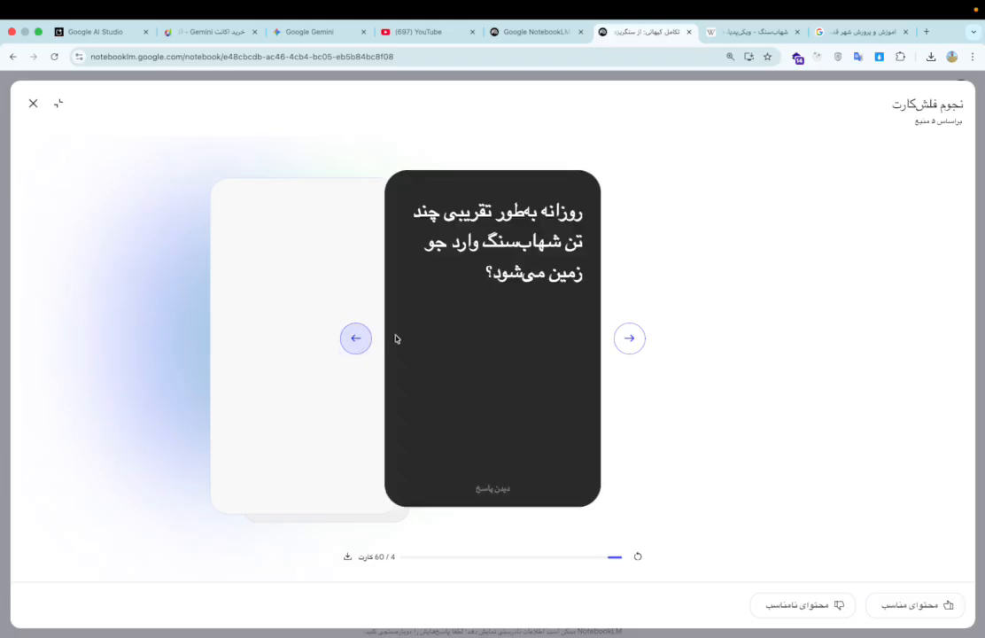
{"action": "left_click", "coordinate": [484, 348]}
{"action": "left_click", "coordinate": [361, 353]}
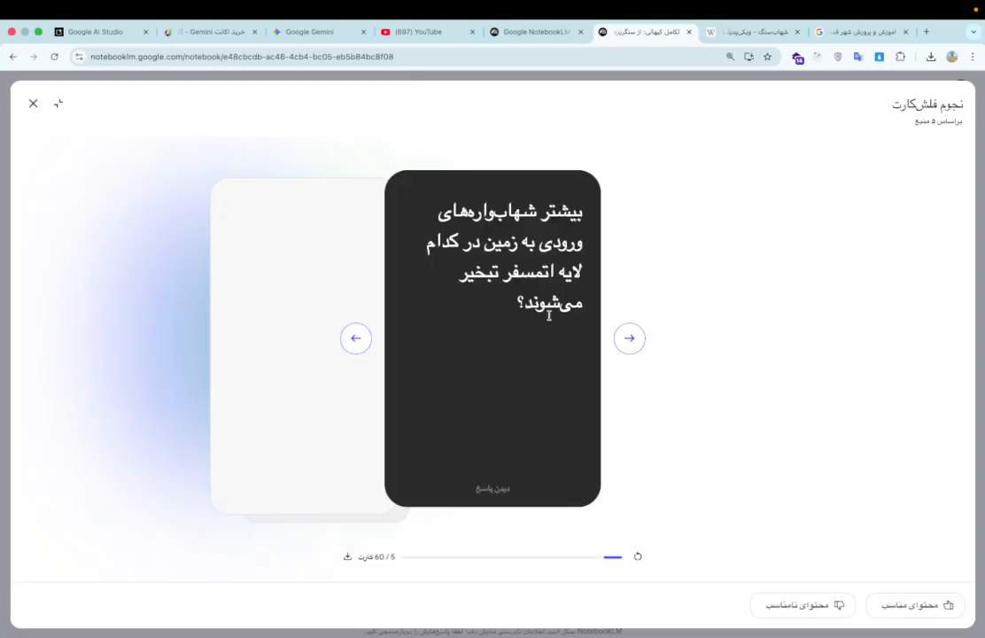
{"action": "left_click", "coordinate": [26, 110]}
Step: Answer question 1 of the آزمون شهاب‌سنگ quiz with option A in the enlarged view, close it and check the quiz's available actions
{"action": "left_click", "coordinate": [191, 306]}
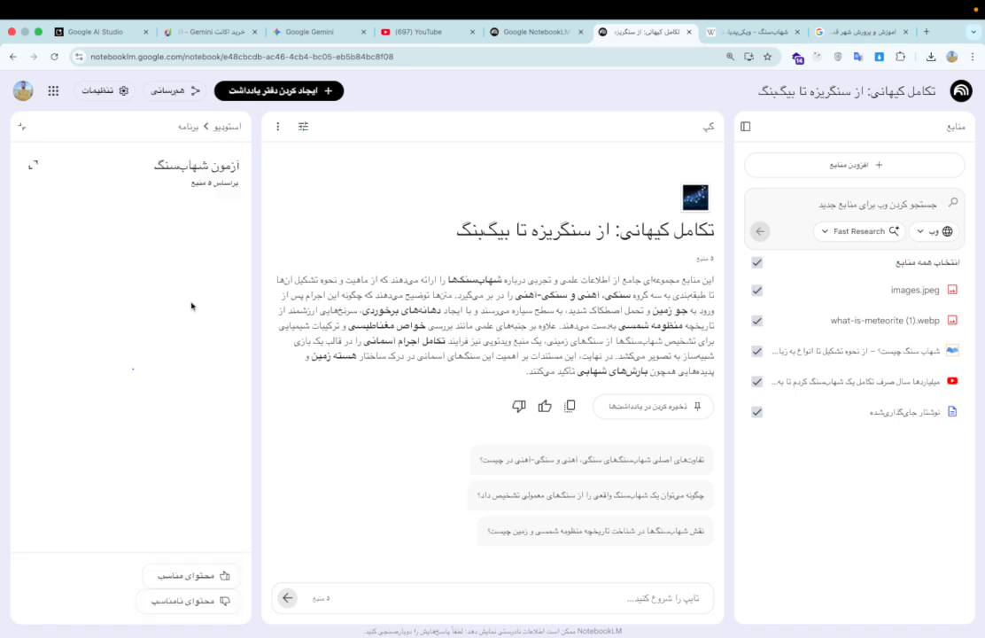
{"action": "left_click", "coordinate": [35, 168]}
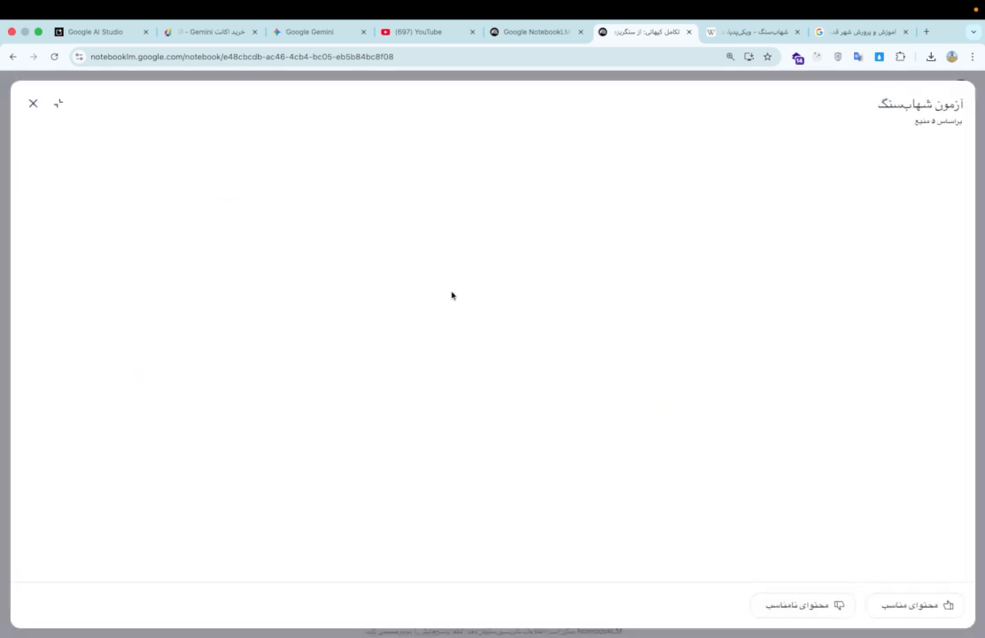
{"action": "left_click", "coordinate": [588, 257]}
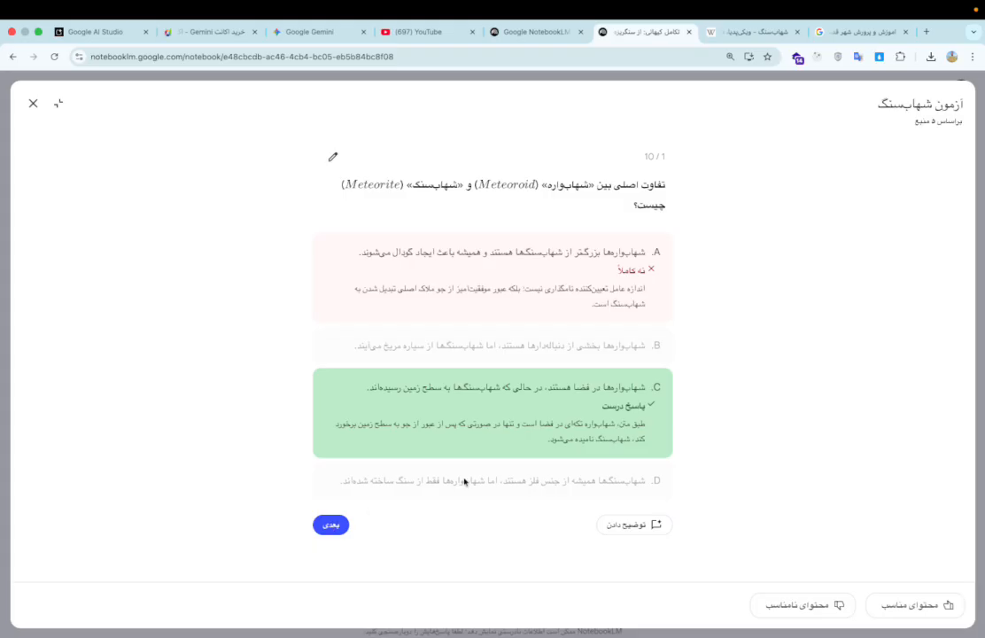
{"action": "left_click", "coordinate": [33, 103]}
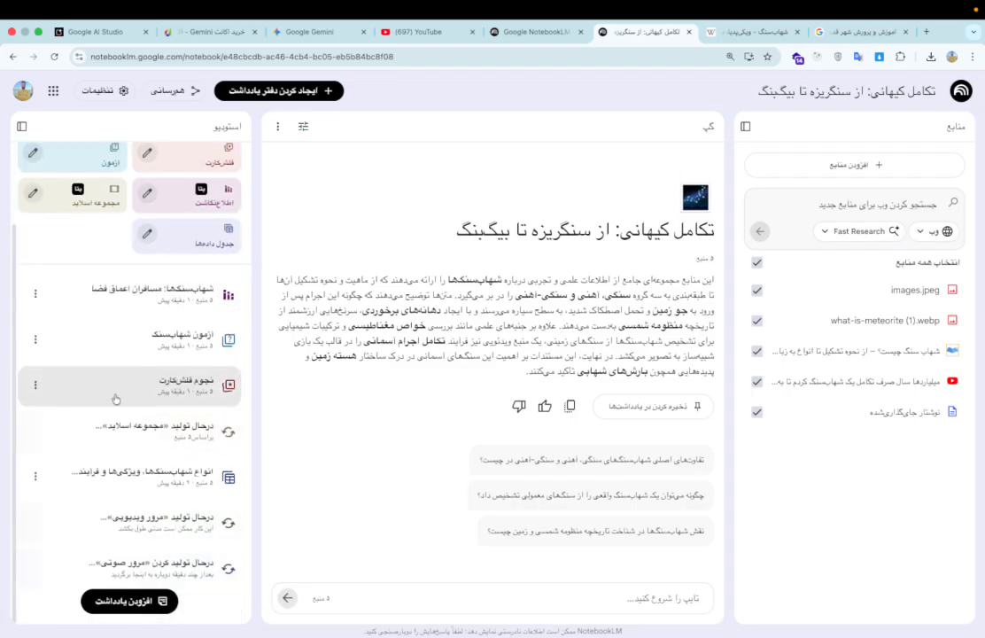
{"action": "left_click", "coordinate": [32, 340]}
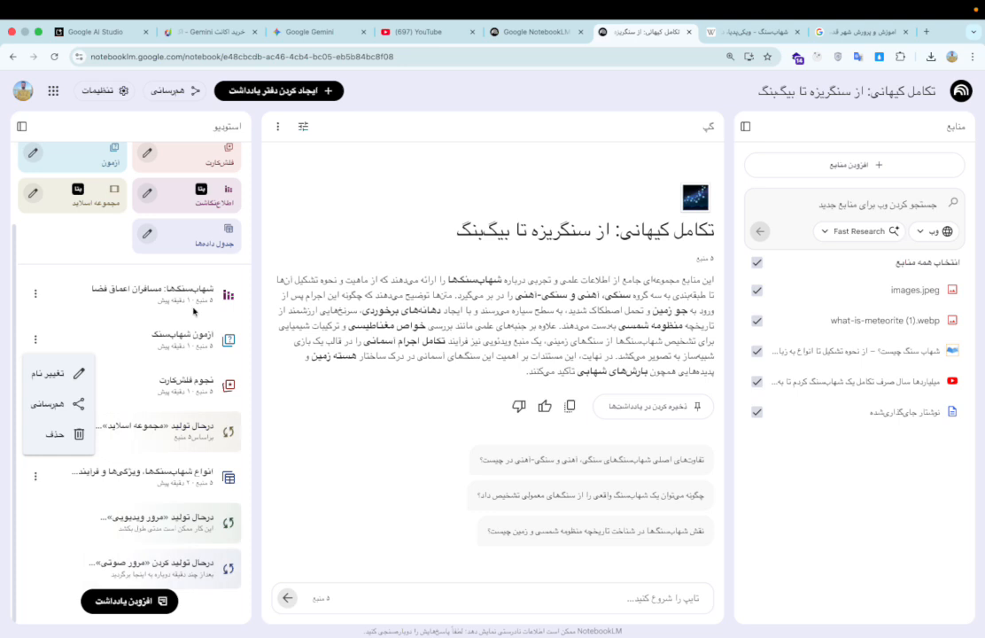
{"action": "left_click", "coordinate": [360, 202]}
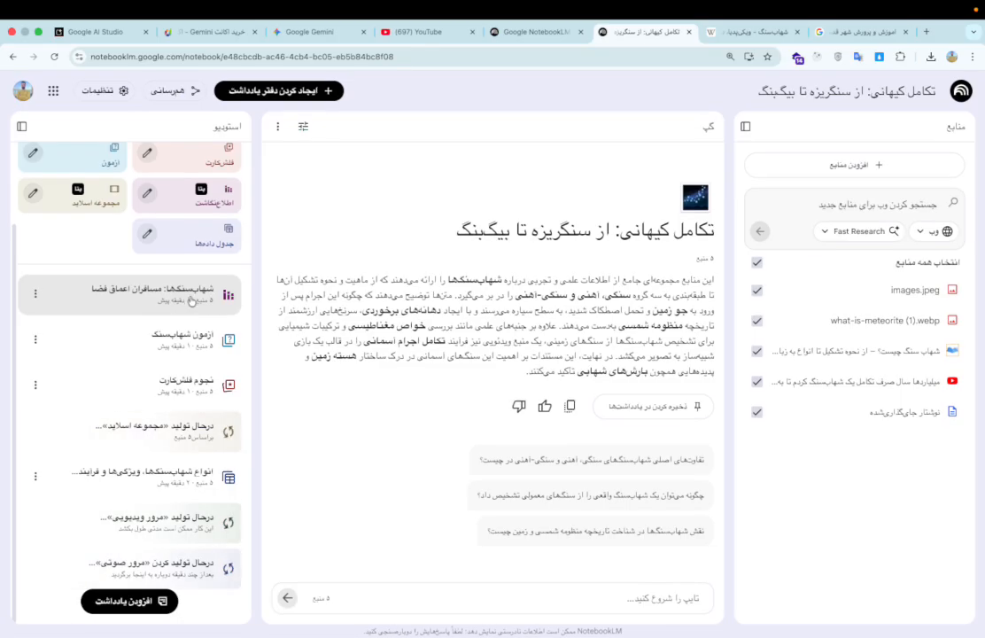
Step: Reopen the آزمون شهاب‌سنگ quiz enlarged, answer questions 2 and 3 with option B, and close it
{"action": "left_click", "coordinate": [164, 350]}
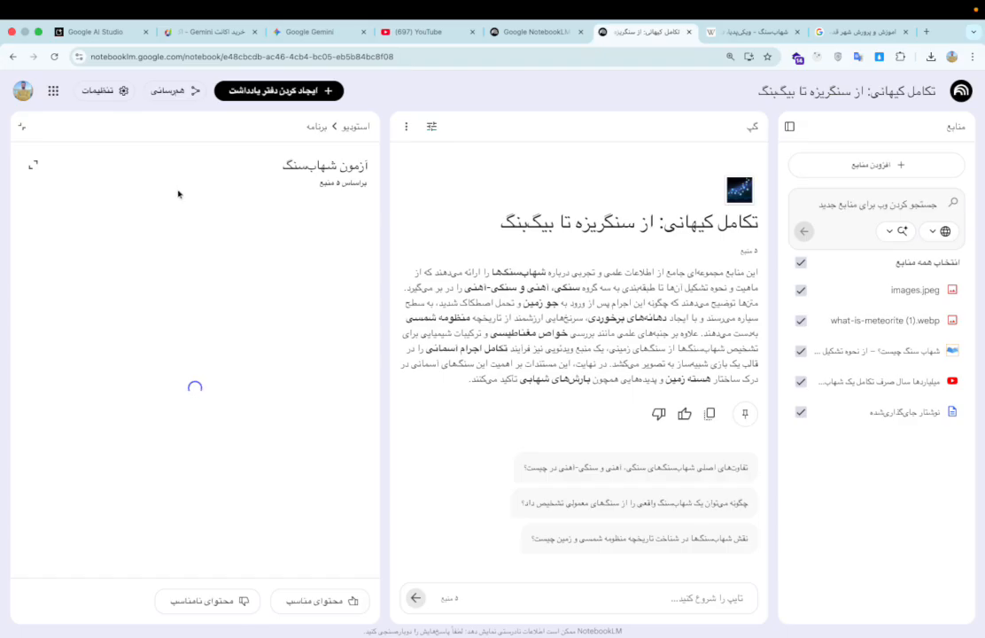
{"action": "left_click", "coordinate": [33, 168]}
{"action": "left_click", "coordinate": [334, 526]}
{"action": "left_click", "coordinate": [605, 285]}
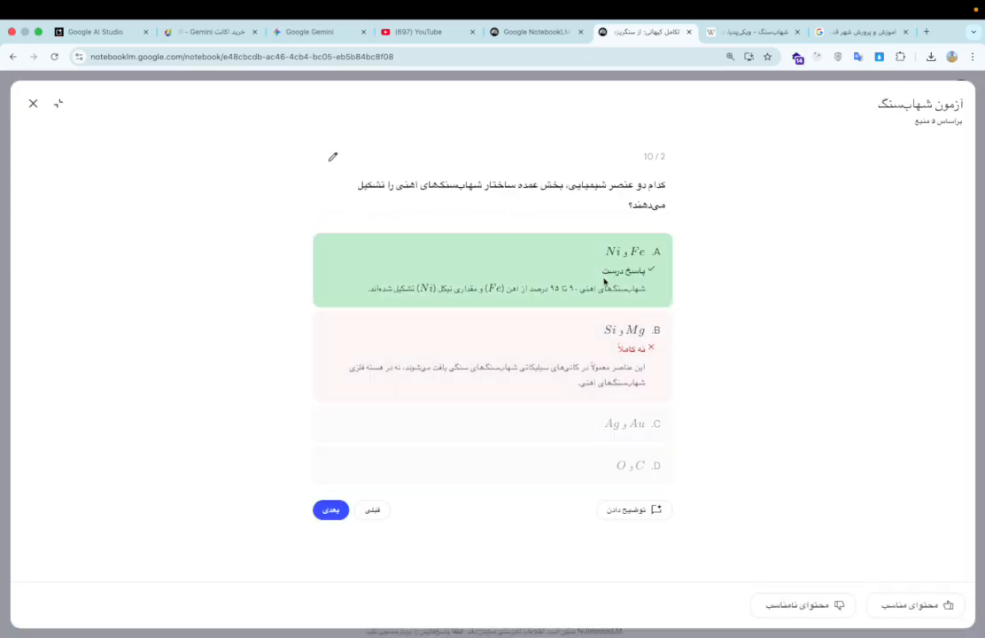
{"action": "left_click", "coordinate": [329, 512]}
{"action": "left_click", "coordinate": [571, 297]}
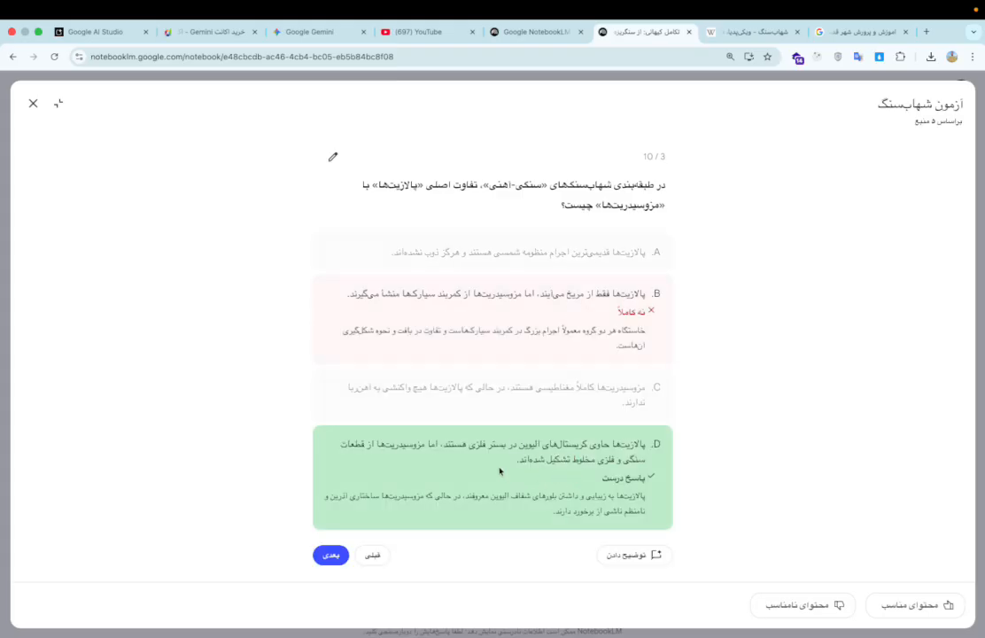
{"action": "left_click", "coordinate": [54, 106]}
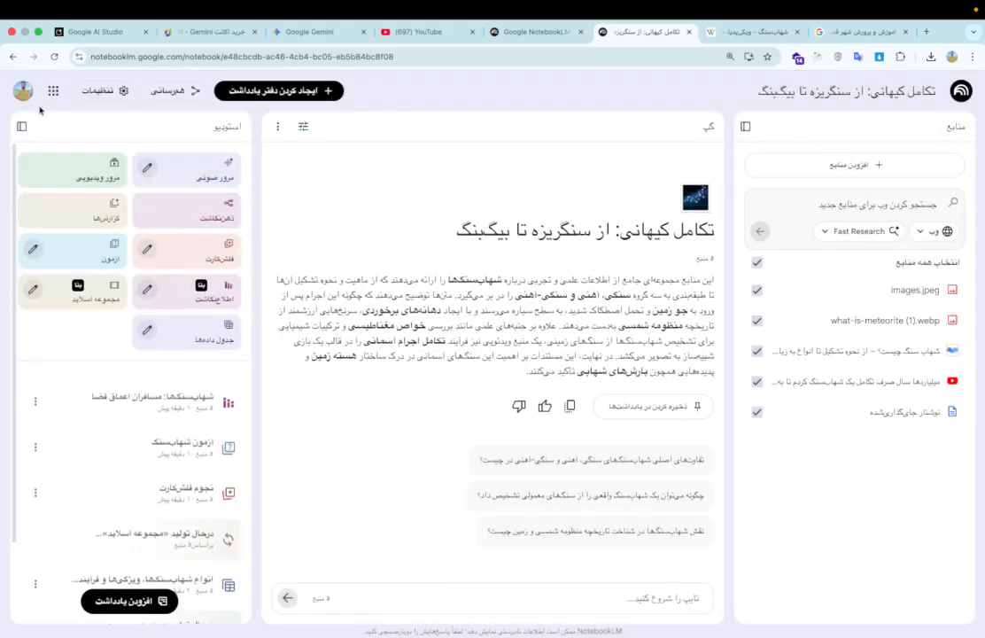
Step: Examine the infographic شهاب‌سنگ‌ها: مسافران اعماق فضا up close, including its meteorite types and identification guide, and close it
{"action": "left_click", "coordinate": [168, 399]}
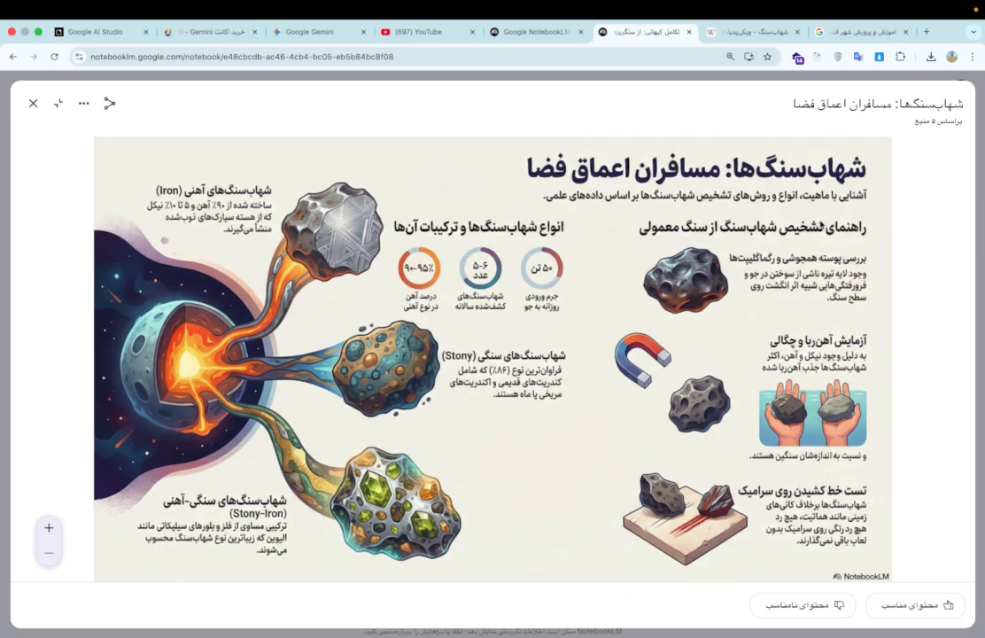
{"action": "scroll", "coordinate": [737, 260], "scroll_direction": "up", "scroll_amount": 2}
{"action": "scroll", "coordinate": [735, 259], "scroll_direction": "down", "scroll_amount": 1}
{"action": "scroll", "coordinate": [728, 259], "scroll_direction": "up", "scroll_amount": 3}
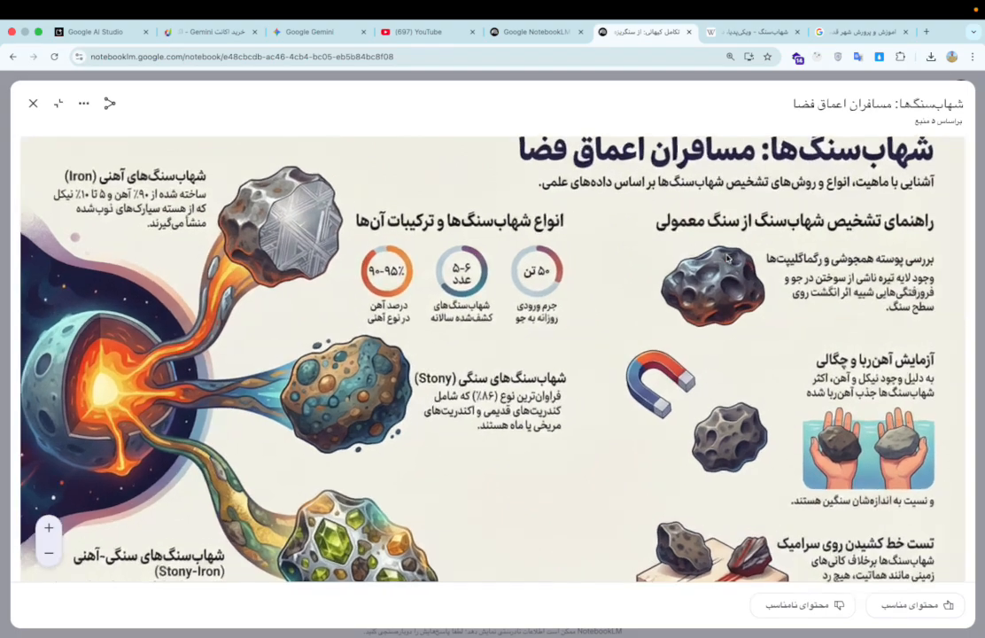
{"action": "left_click_drag", "start_coordinate": [653, 298], "coordinate": [513, 304]}
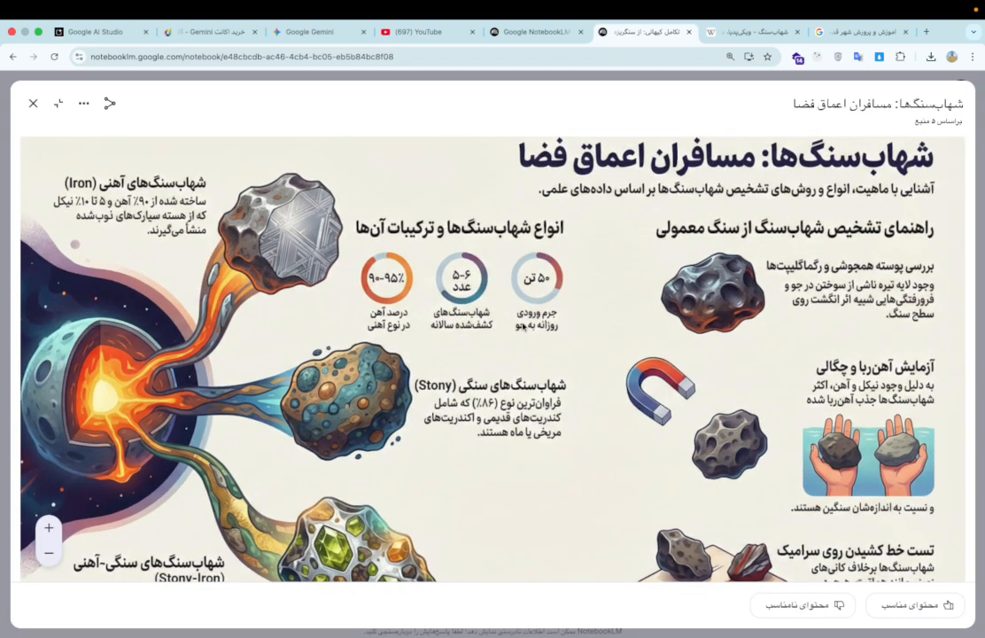
{"action": "left_click_drag", "start_coordinate": [528, 351], "coordinate": [529, 300]}
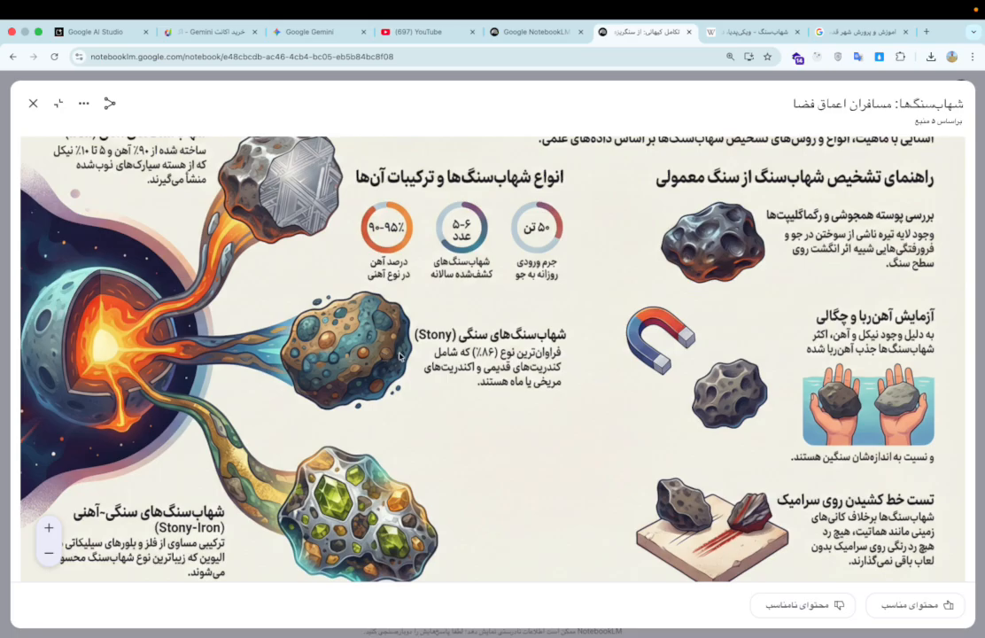
{"action": "left_click_drag", "start_coordinate": [385, 356], "coordinate": [528, 365]}
{"action": "left_click_drag", "start_coordinate": [237, 303], "coordinate": [237, 367]}
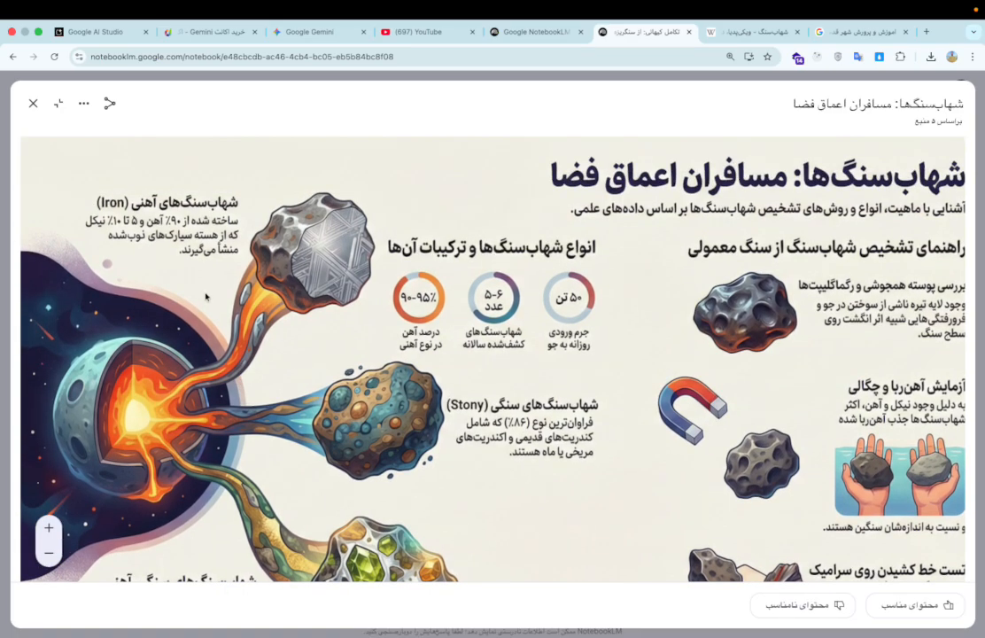
{"action": "scroll", "coordinate": [279, 332], "scroll_direction": "down", "scroll_amount": 3}
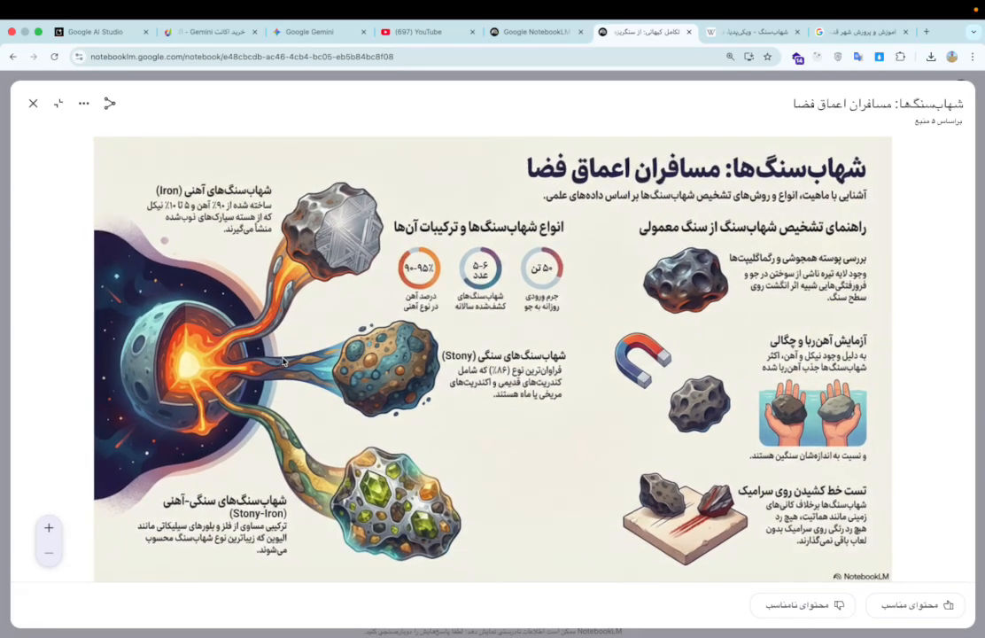
{"action": "scroll", "coordinate": [810, 161], "scroll_direction": "up", "scroll_amount": 2}
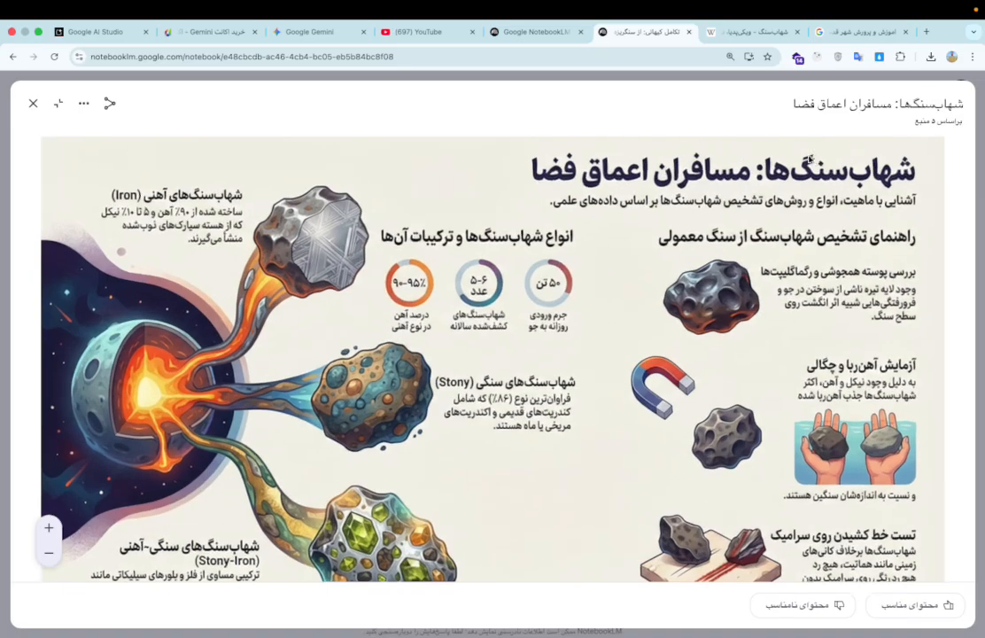
{"action": "left_click", "coordinate": [82, 117]}
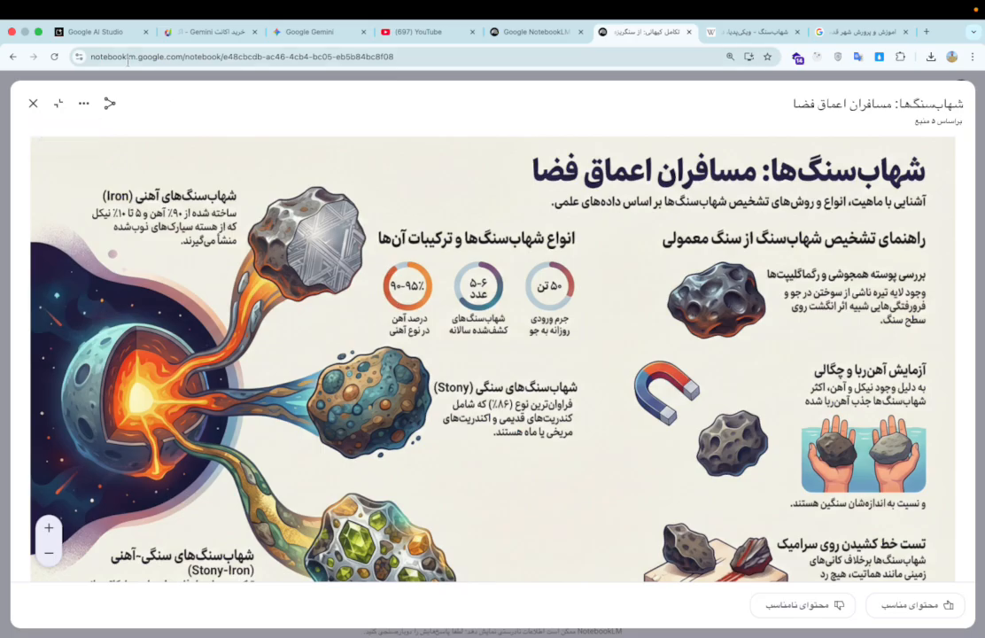
{"action": "left_click", "coordinate": [33, 104]}
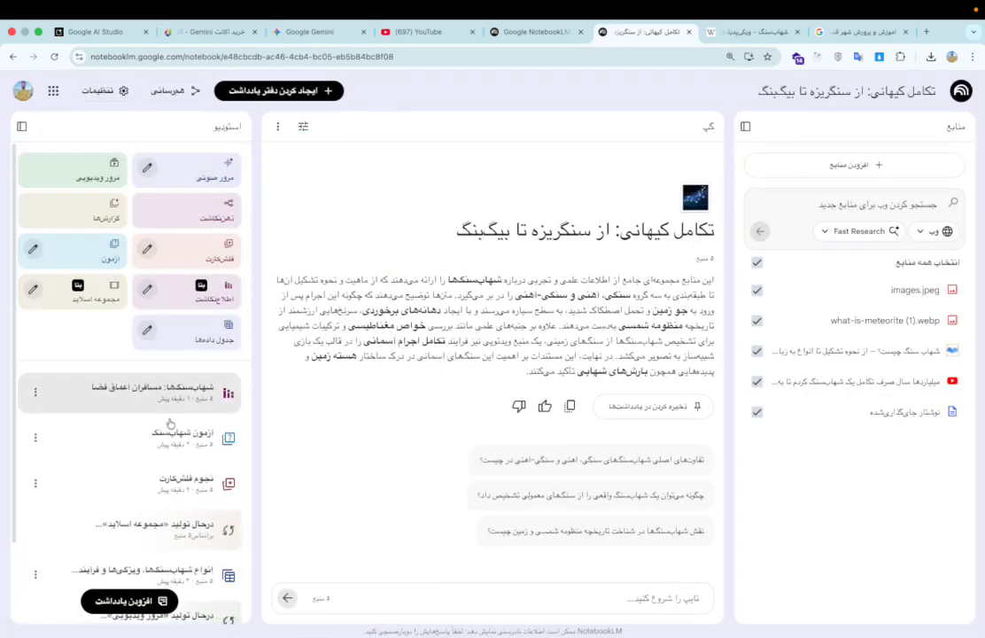
Step: Go back to the notebook list, reopen the notebook تکامل کیهانی: از سنگریزه تا بیگ‌بنگ and check its Studio outputs
{"action": "scroll", "coordinate": [160, 426], "scroll_direction": "down", "scroll_amount": 2}
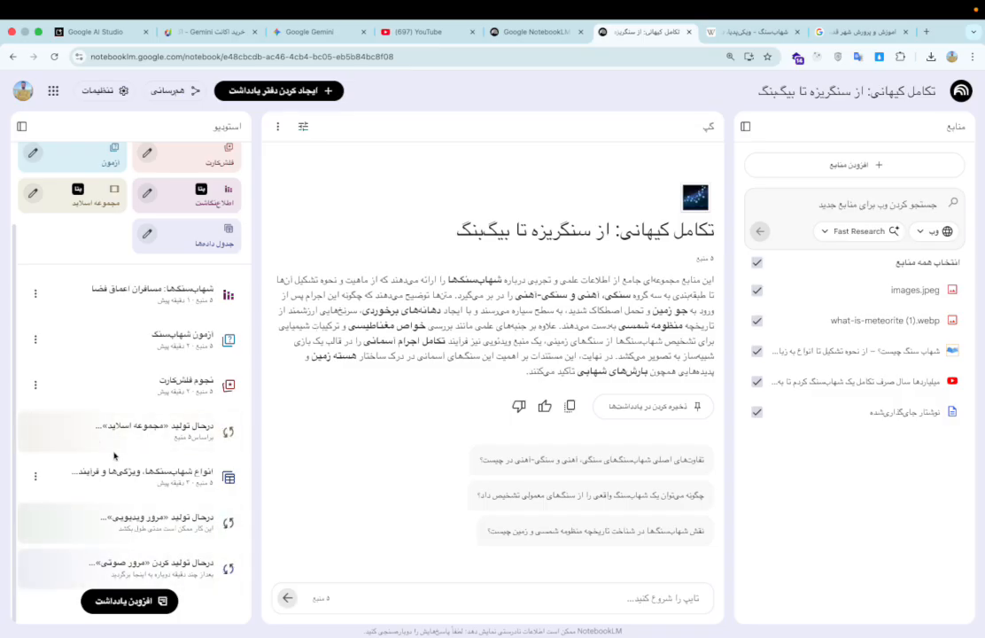
{"action": "left_click", "coordinate": [12, 55]}
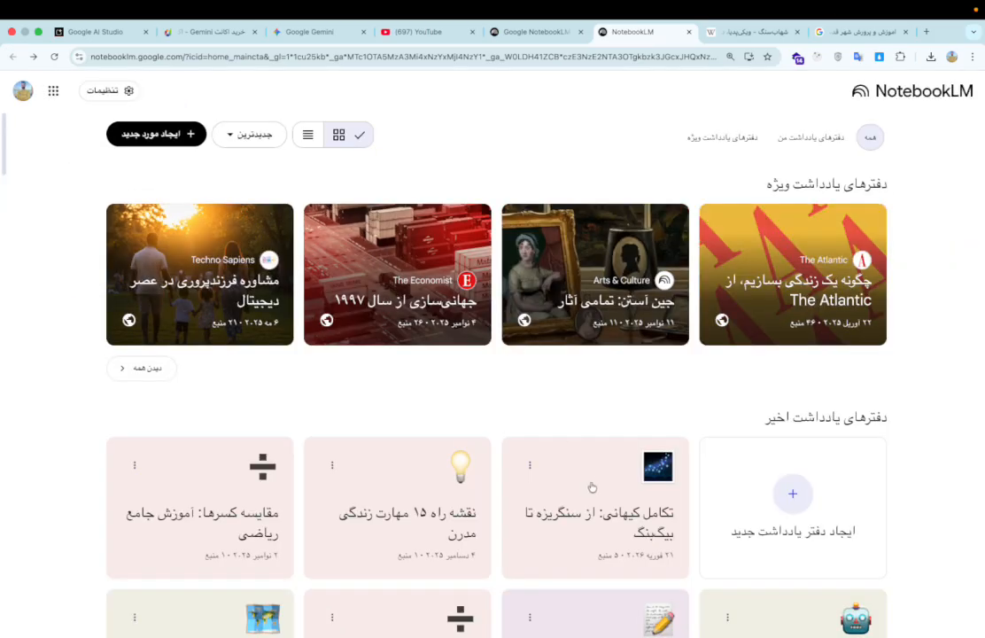
{"action": "scroll", "coordinate": [592, 487], "scroll_direction": "down", "scroll_amount": 2}
{"action": "left_click", "coordinate": [581, 370]}
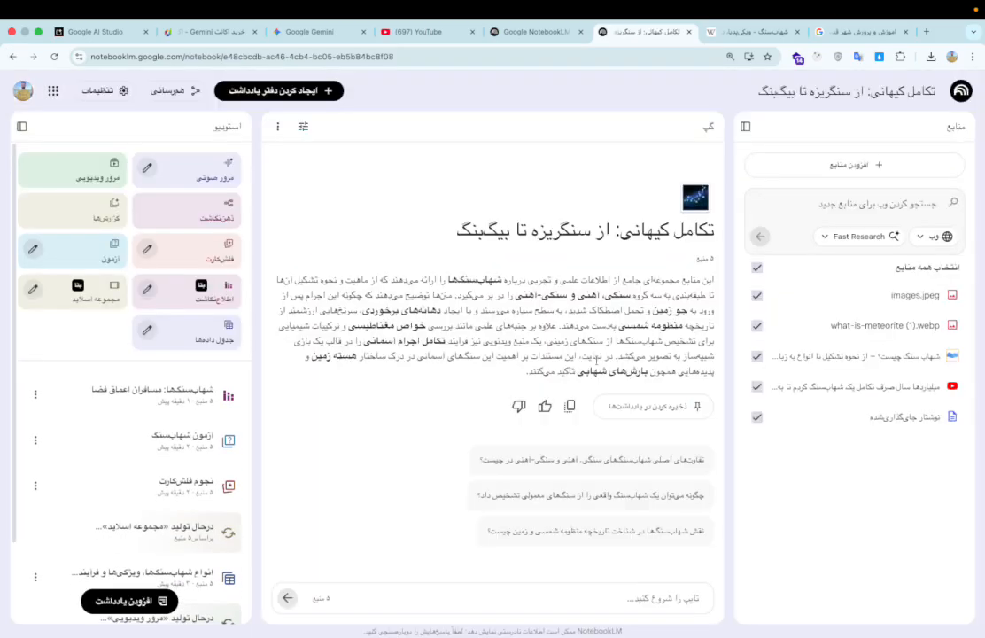
{"action": "scroll", "coordinate": [141, 478], "scroll_direction": "down", "scroll_amount": 2}
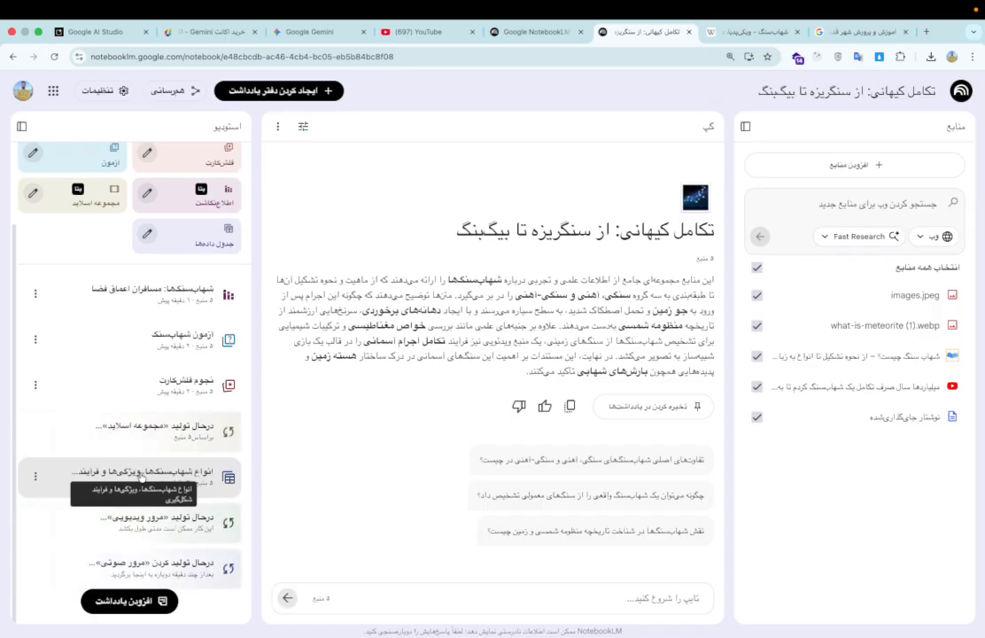
Step: Look over the Persian Wikipedia article on شهاب‌سنگ and the Gemini chat with the قرمه سبزی infographic, and return to the meteorite notebook
{"action": "left_click", "coordinate": [763, 32]}
{"action": "left_click", "coordinate": [638, 306]}
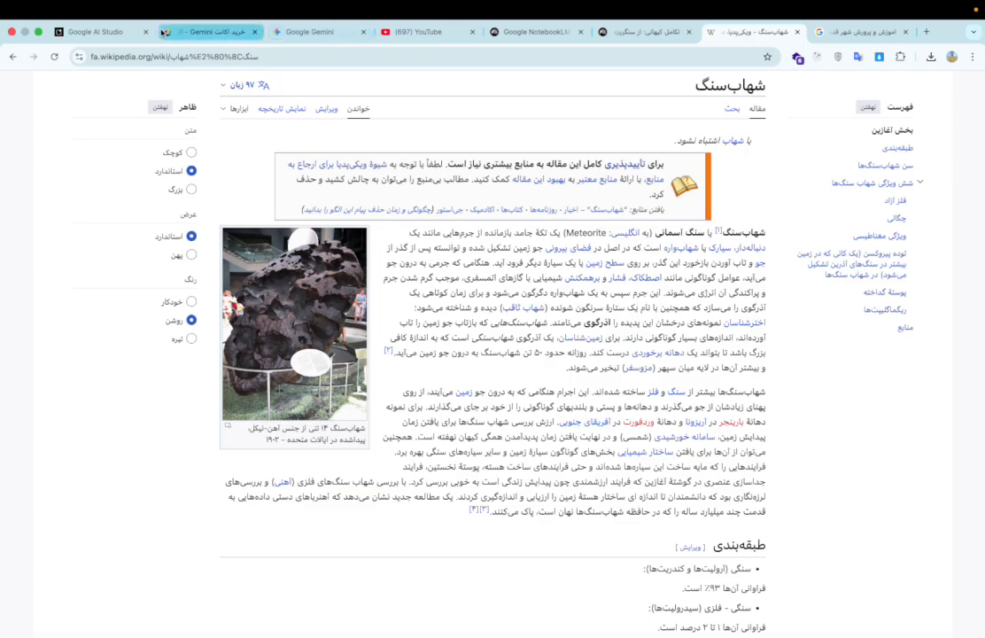
{"action": "left_click", "coordinate": [213, 33]}
{"action": "left_click", "coordinate": [319, 32]}
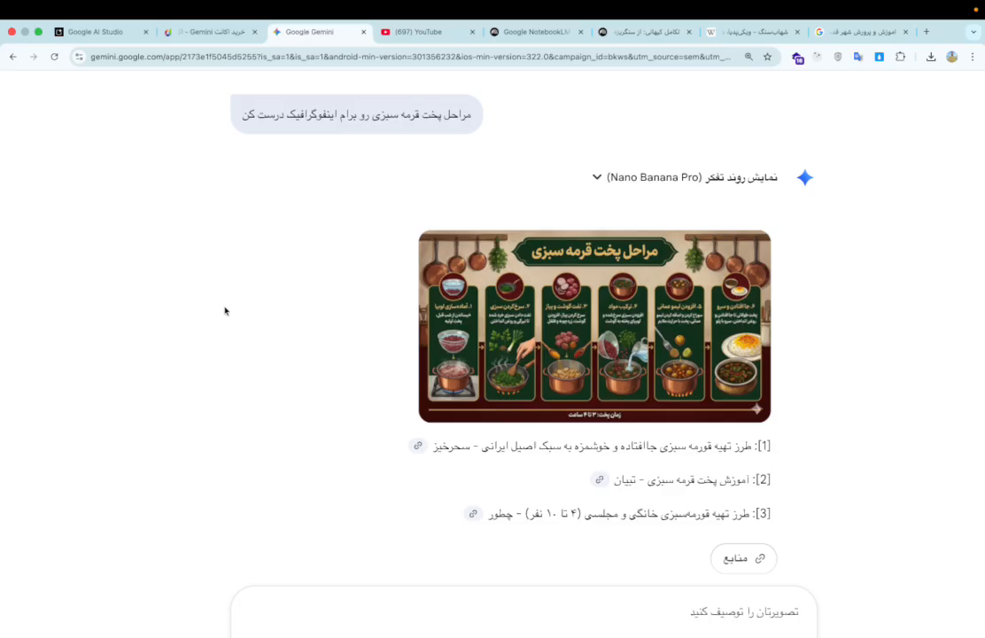
{"action": "scroll", "coordinate": [225, 311], "scroll_direction": "down", "scroll_amount": 3}
{"action": "left_click", "coordinate": [644, 32]}
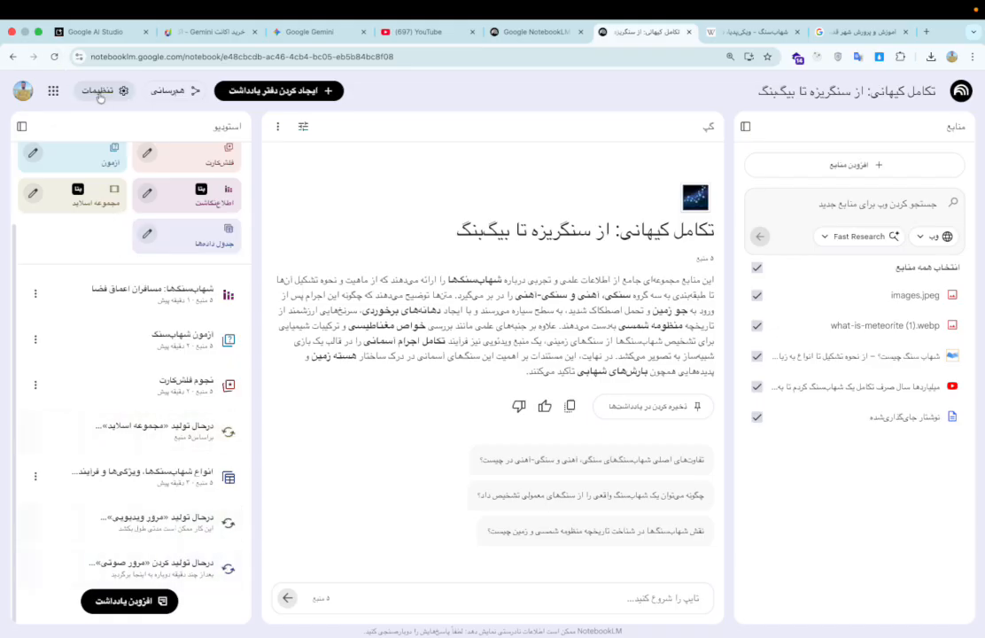
Step: Check the output language setting (زبان برونداد) in the NotebookLM settings and close it without changing the language
{"action": "scroll", "coordinate": [100, 97], "scroll_direction": "up", "scroll_amount": 5}
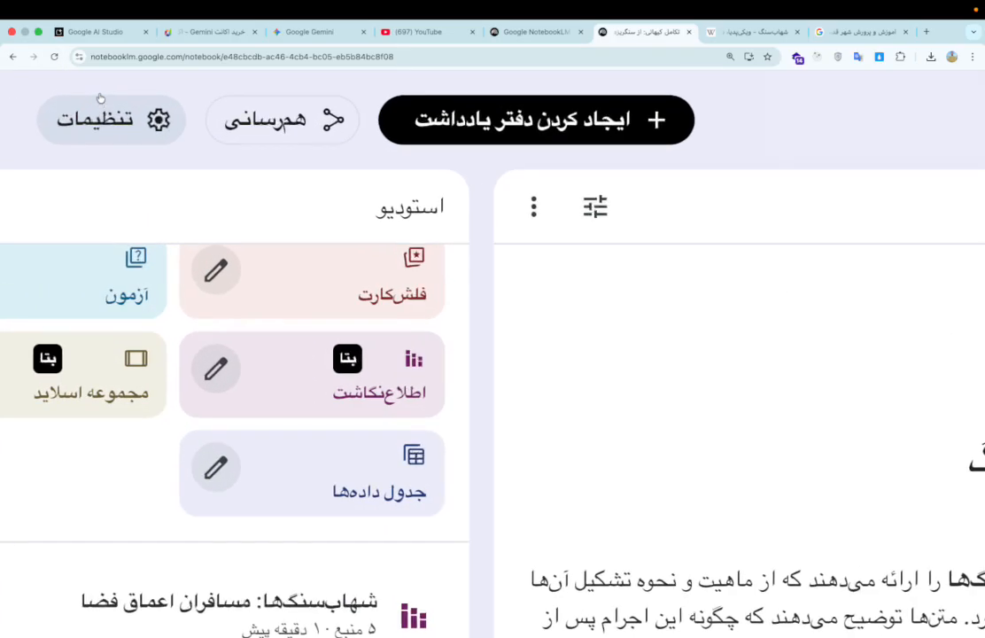
{"action": "scroll", "coordinate": [108, 109], "scroll_direction": "left", "scroll_amount": 1}
{"action": "scroll", "coordinate": [108, 109], "scroll_direction": "left", "scroll_amount": 2}
{"action": "left_click", "coordinate": [173, 118]}
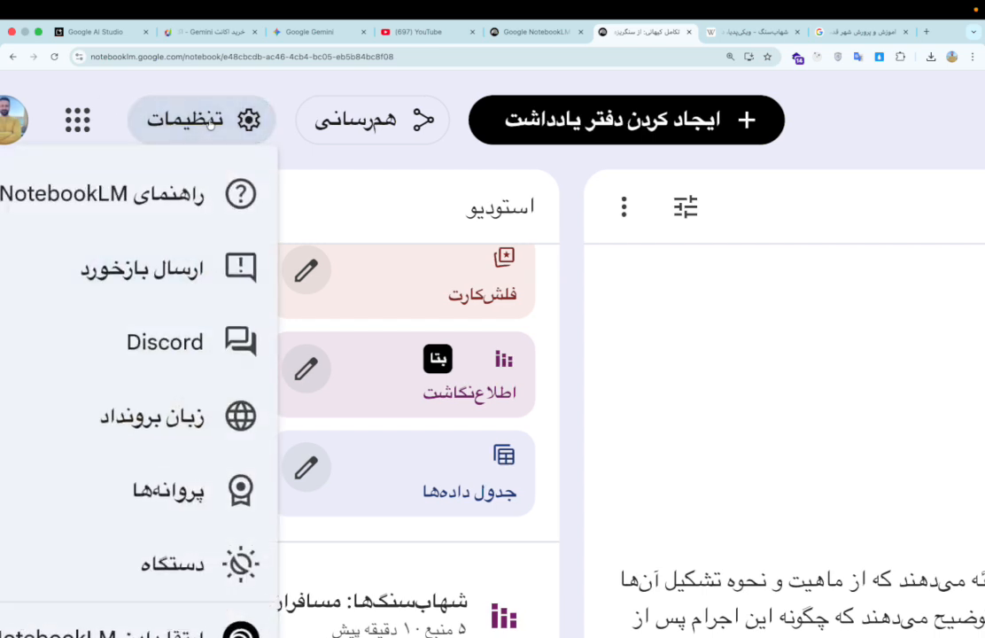
{"action": "left_click", "coordinate": [207, 440]}
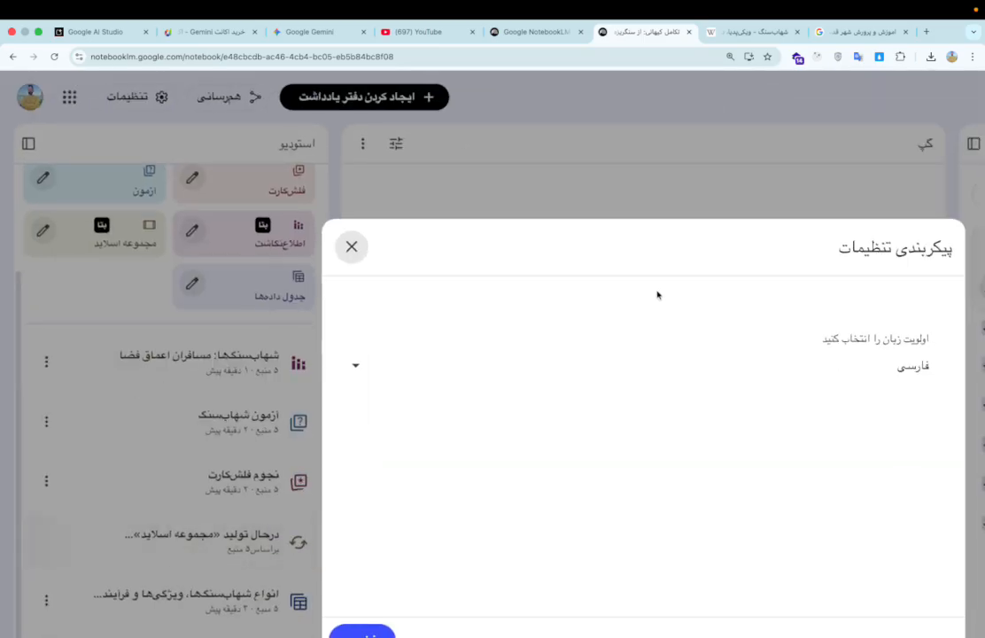
{"action": "left_click", "coordinate": [351, 247]}
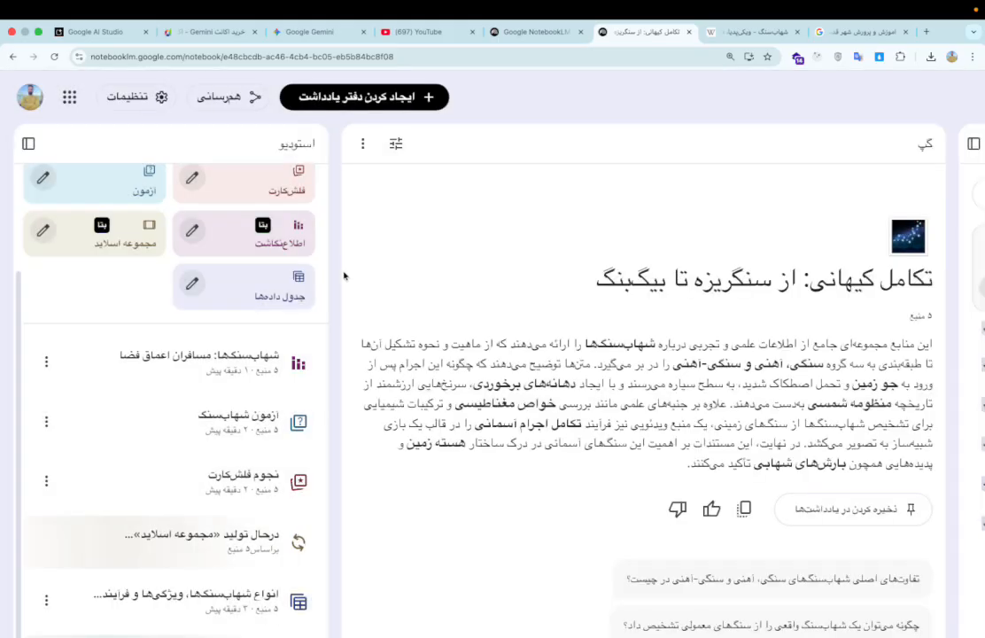
{"action": "key", "text": "super+minus"}
{"action": "key", "text": "super+minus"}
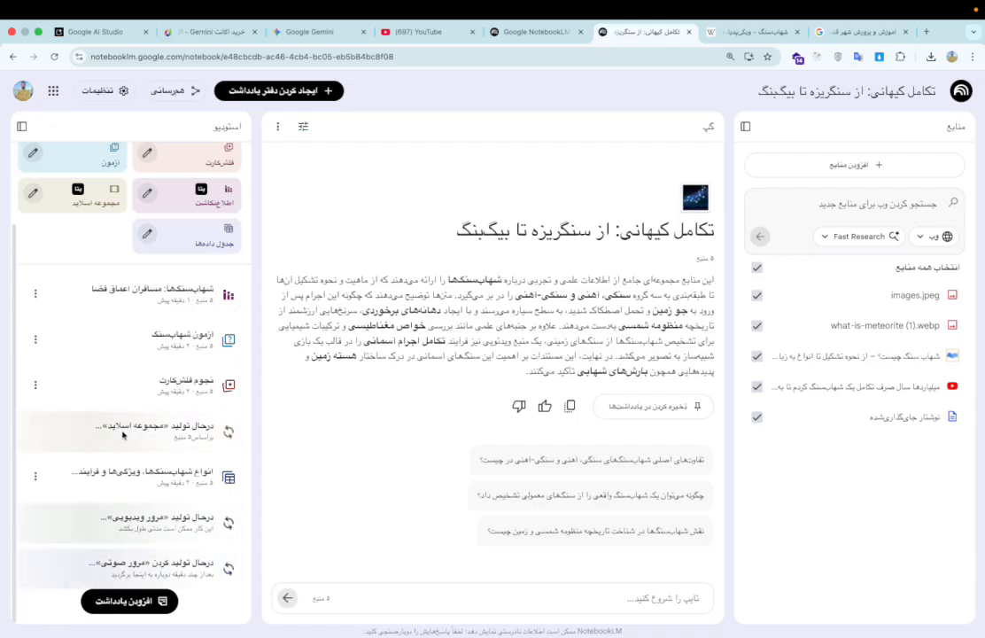
Step: Take a closer look at the slide deck, video and audio items in the Studio output list
{"action": "key", "text": "super+plus"}
{"action": "key", "text": "super+plus"}
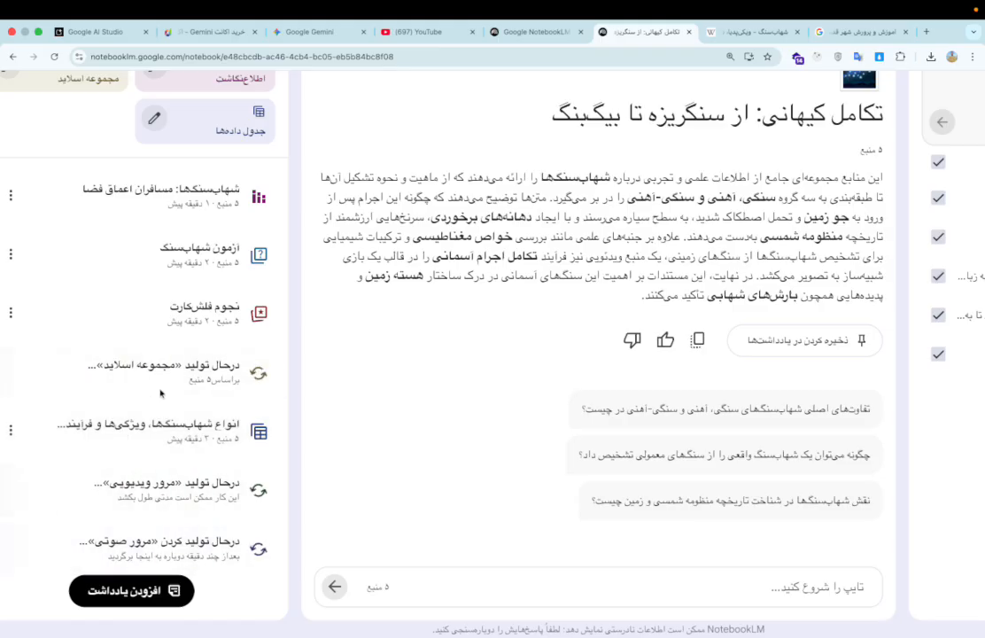
{"action": "key", "text": "ctrl+minus"}
{"action": "key", "text": "ctrl+minus"}
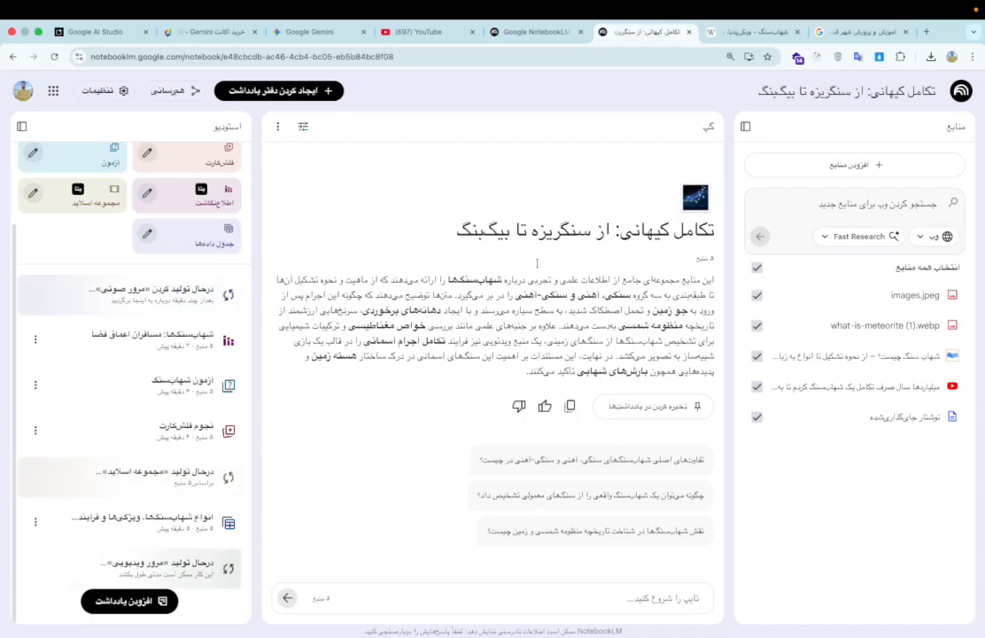
Step: Play the audio overview فلش‌مموری‌های کیهانی و سنگ‌های سرگردان مریخ, glance at the system sound controls, sample it at about 1:44 and pause
{"action": "mouse_move", "coordinate": [840, 4]}
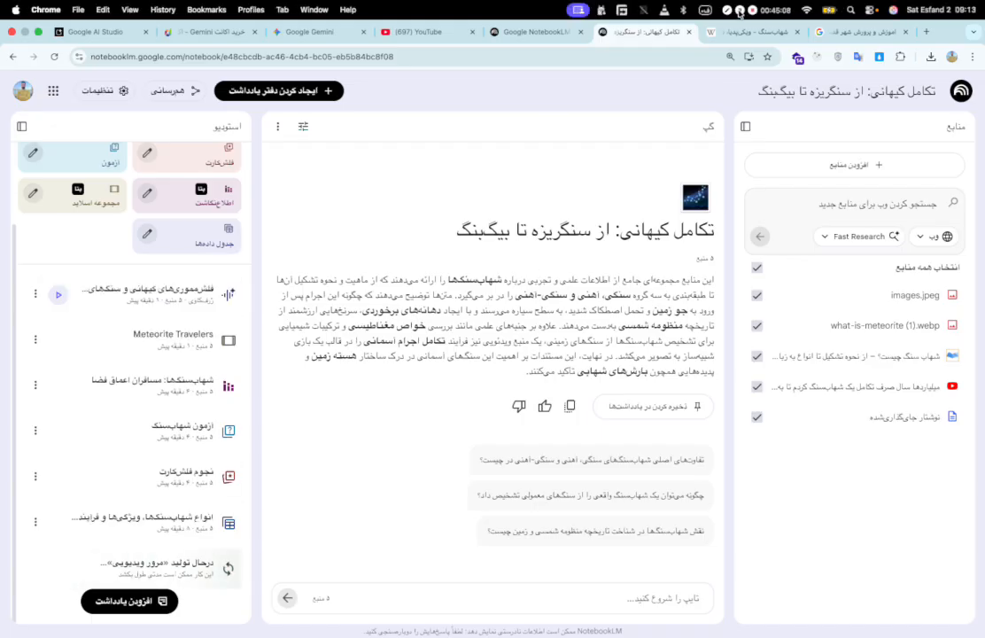
{"action": "left_click", "coordinate": [59, 302]}
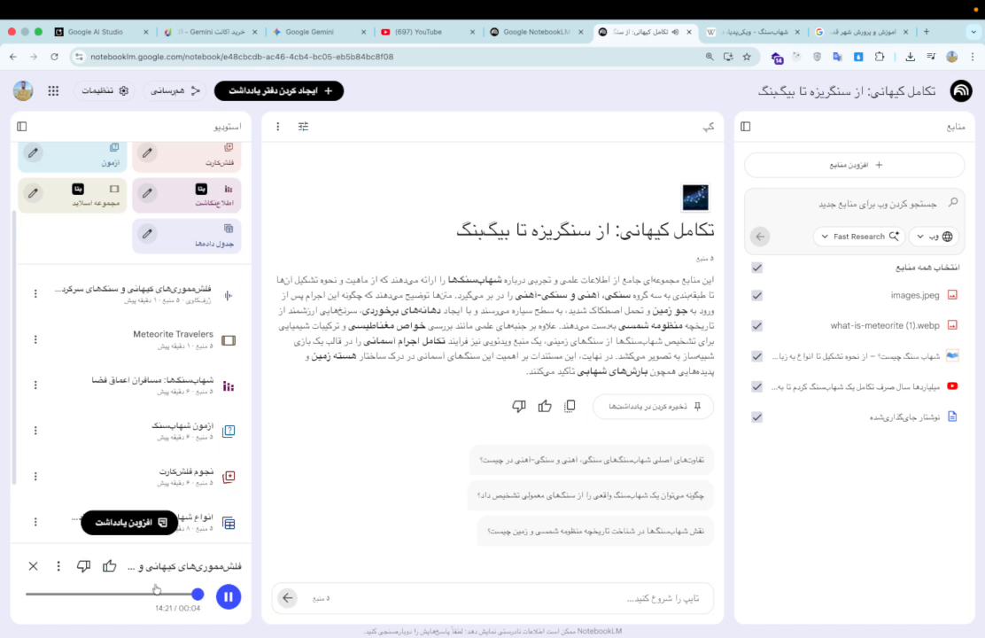
{"action": "mouse_move", "coordinate": [813, 5]}
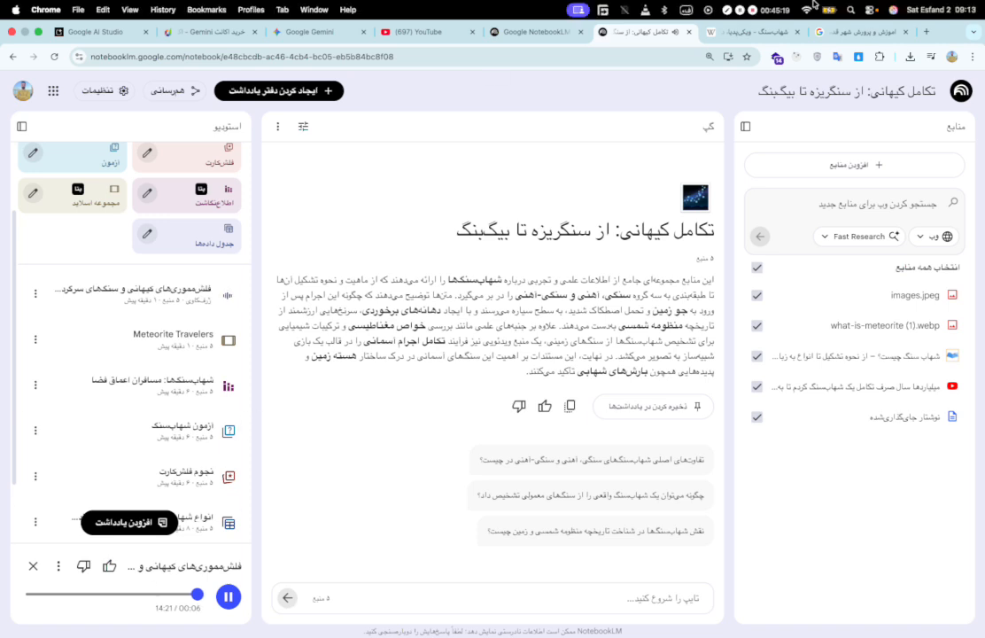
{"action": "left_click", "coordinate": [870, 11]}
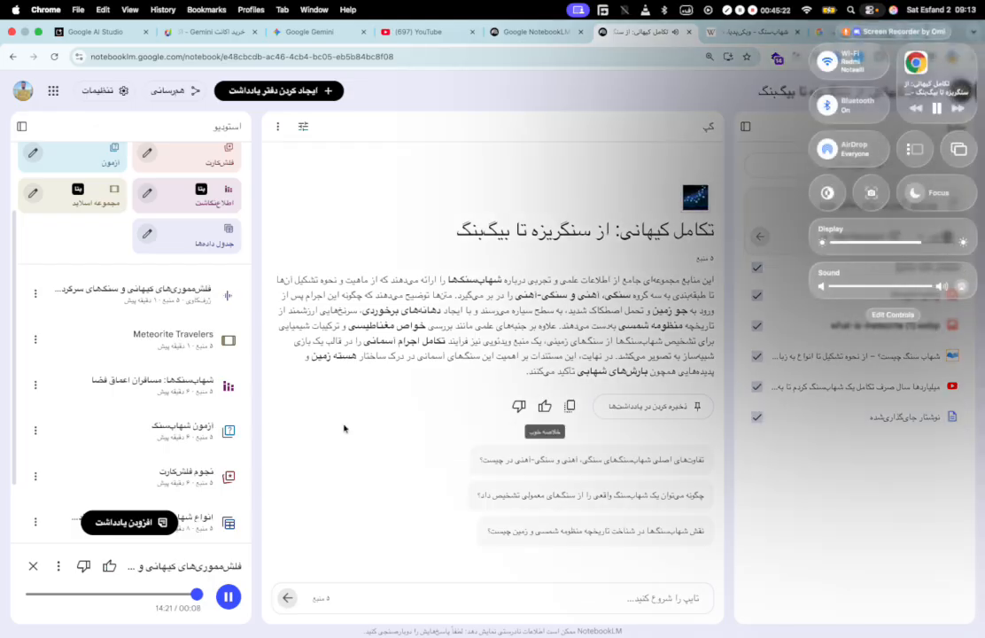
{"action": "left_click", "coordinate": [817, 555]}
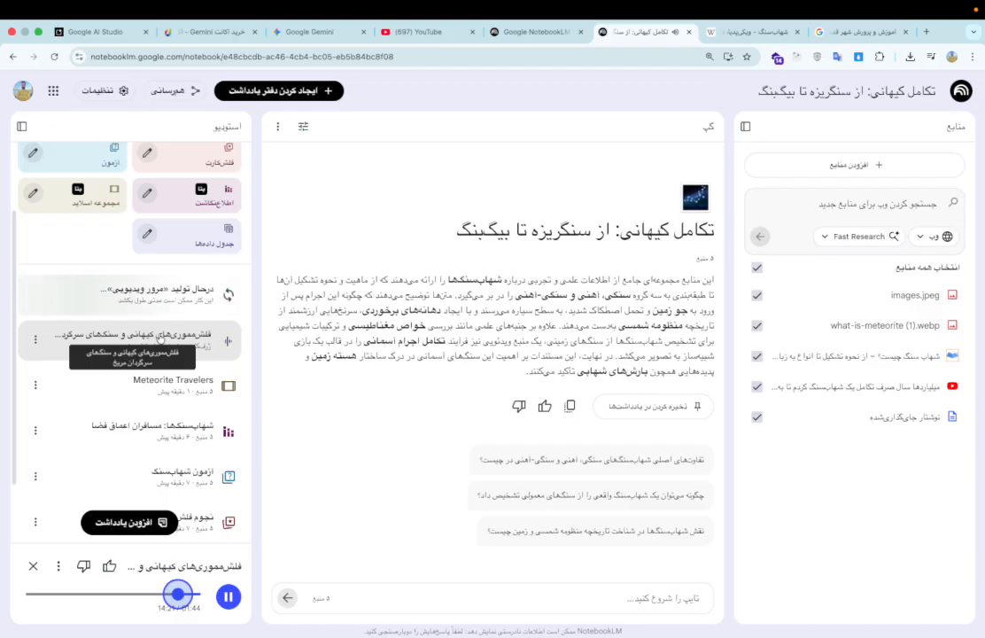
{"action": "left_click", "coordinate": [232, 602]}
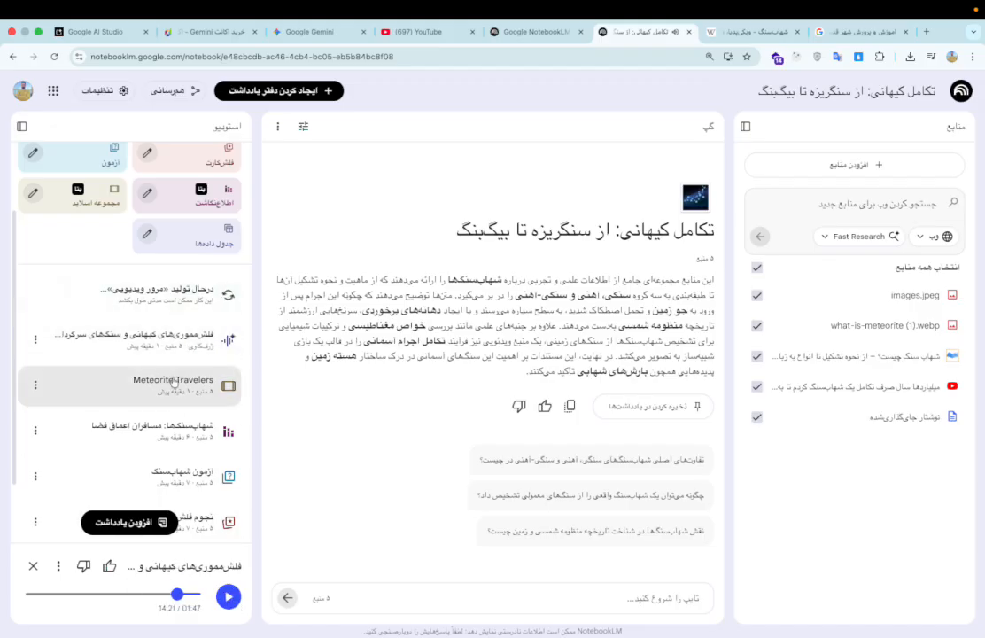
Step: Open the Meteorite Travelers slide deck enlarged and sample slide 2, slides 14 back to 10, and slide 2 again
{"action": "left_click", "coordinate": [167, 390]}
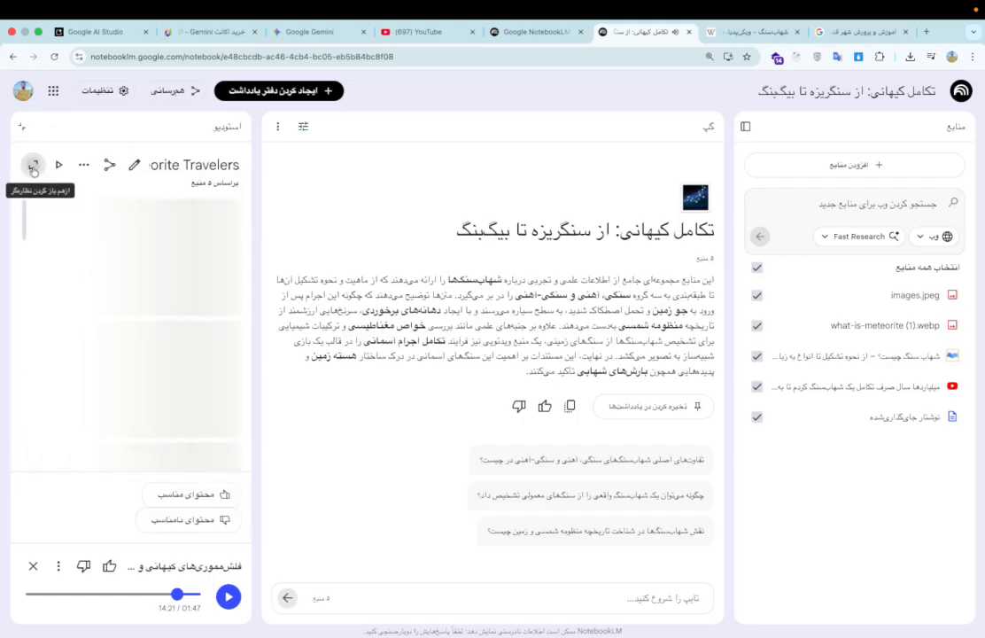
{"action": "left_click", "coordinate": [32, 165]}
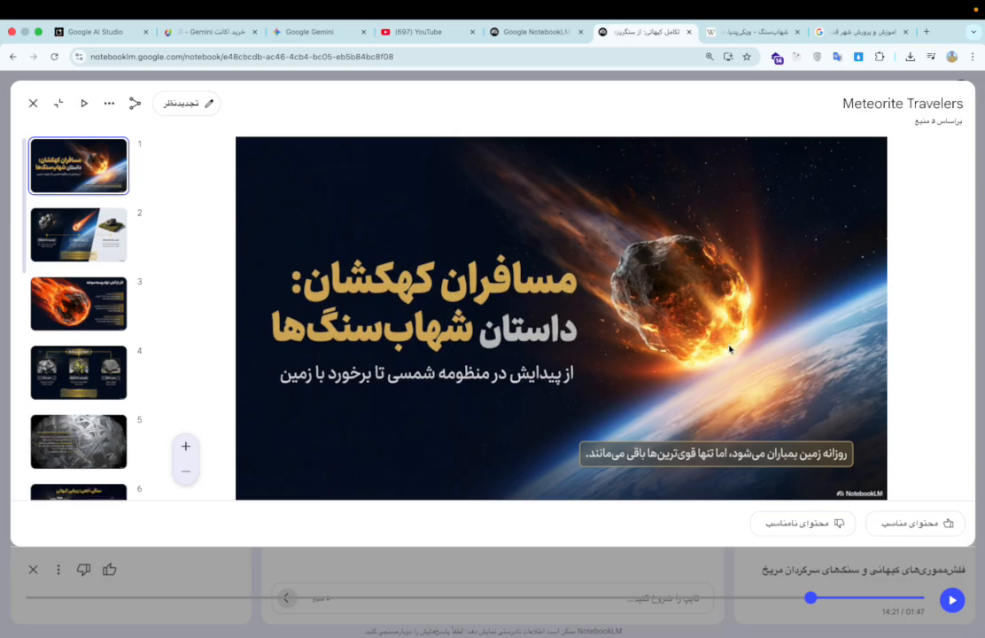
{"action": "left_click", "coordinate": [90, 237]}
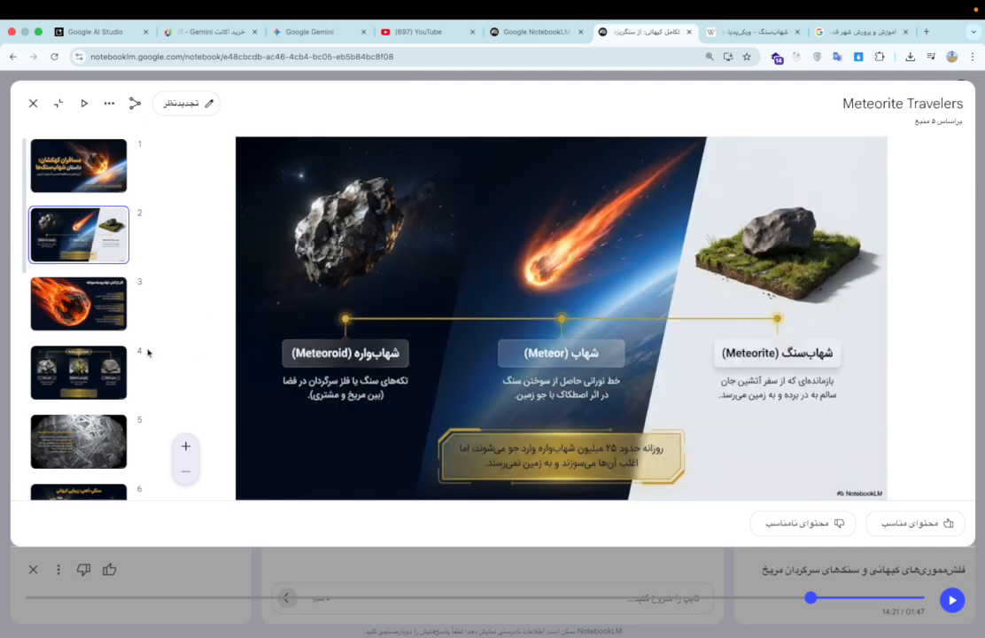
{"action": "scroll", "coordinate": [92, 437], "scroll_direction": "down", "scroll_amount": 8}
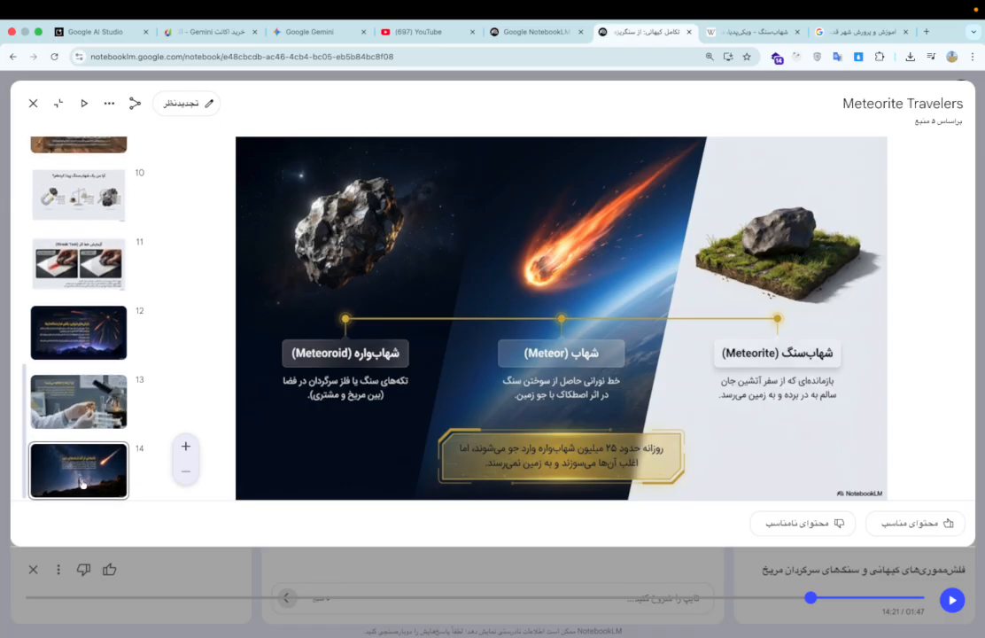
{"action": "left_click", "coordinate": [81, 483]}
{"action": "left_click", "coordinate": [87, 427]}
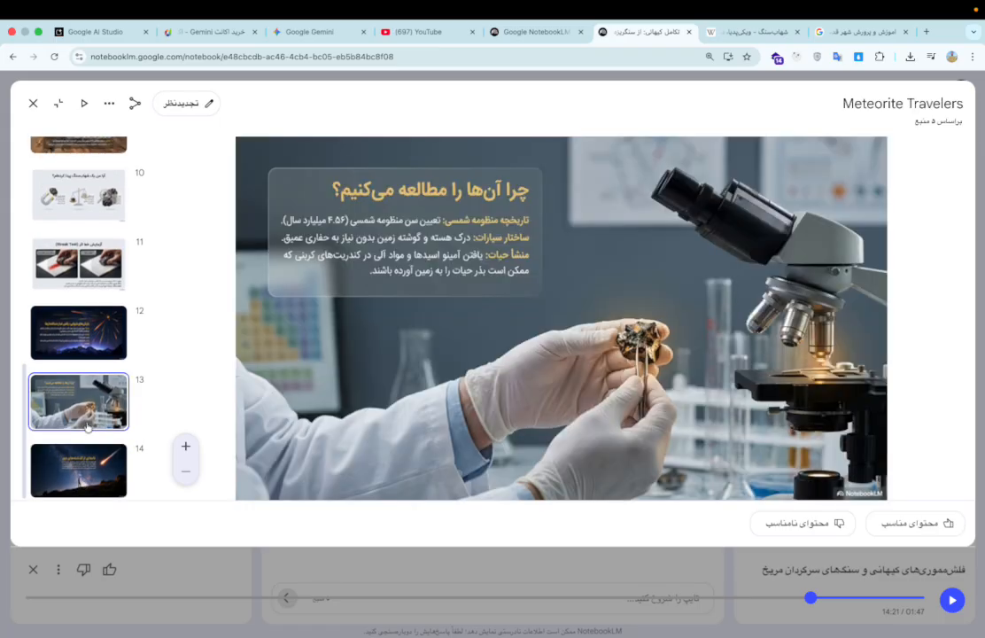
{"action": "left_click", "coordinate": [94, 354]}
{"action": "left_click", "coordinate": [95, 277]}
{"action": "left_click", "coordinate": [82, 177]}
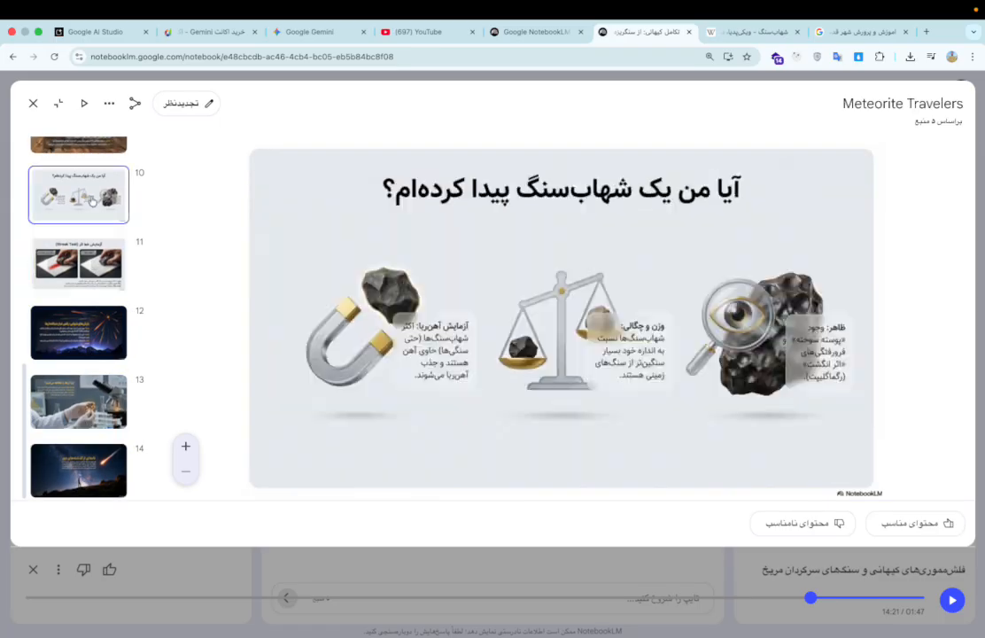
{"action": "scroll", "coordinate": [92, 195], "scroll_direction": "up", "scroll_amount": 5}
{"action": "scroll", "coordinate": [92, 200], "scroll_direction": "up", "scroll_amount": 4}
{"action": "left_click", "coordinate": [80, 253]}
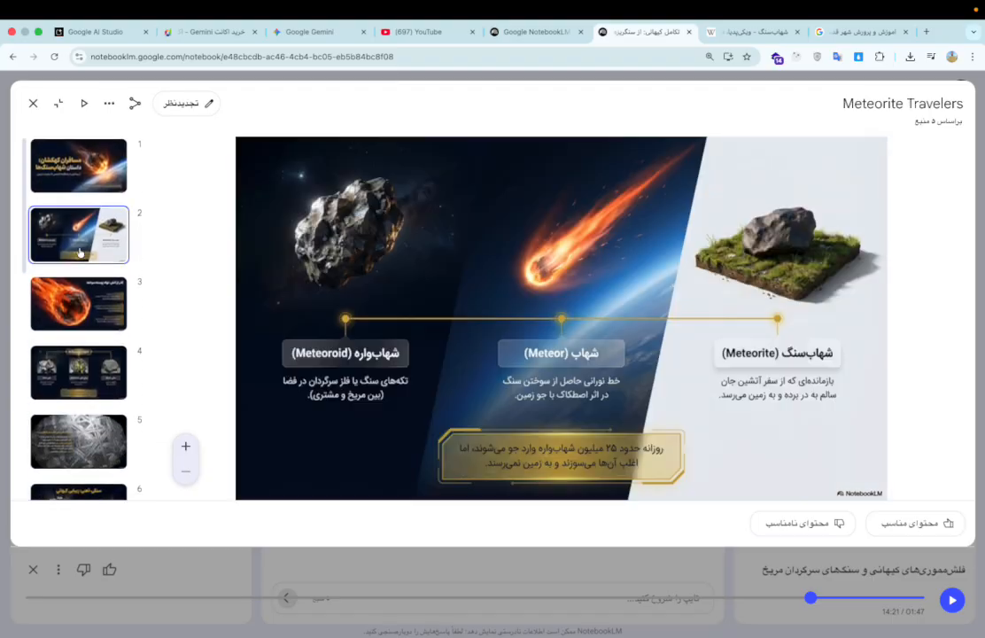
Step: Go through the Meteorite Travelers slides one by one from slide 3 to slide 14 and close the deck
{"action": "key", "text": "Down"}
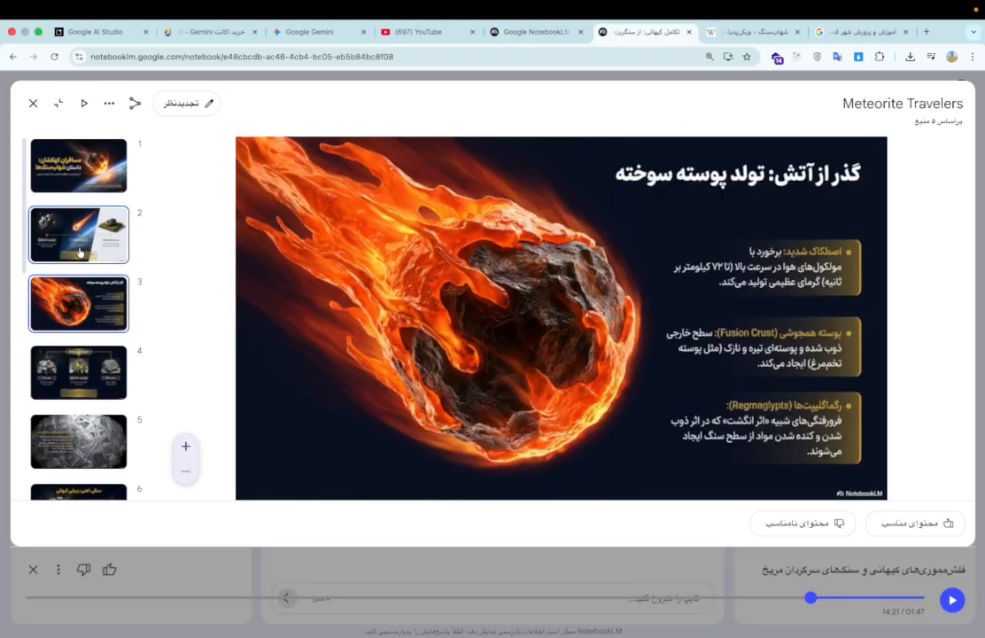
{"action": "key", "text": "Down"}
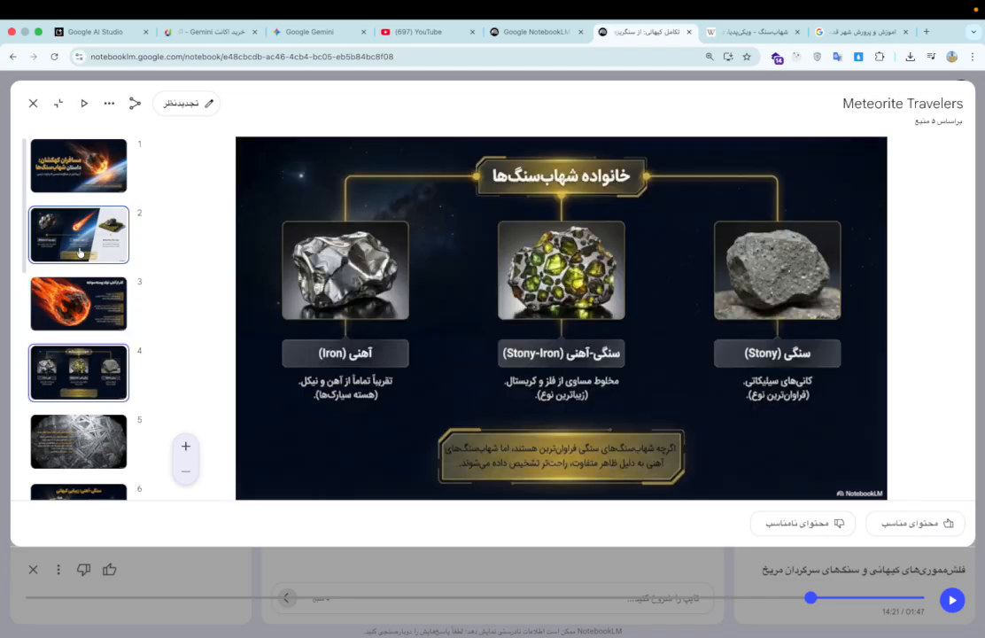
{"action": "key", "text": "Down"}
{"action": "key", "text": "Down"}
{"action": "key", "text": "Down"}
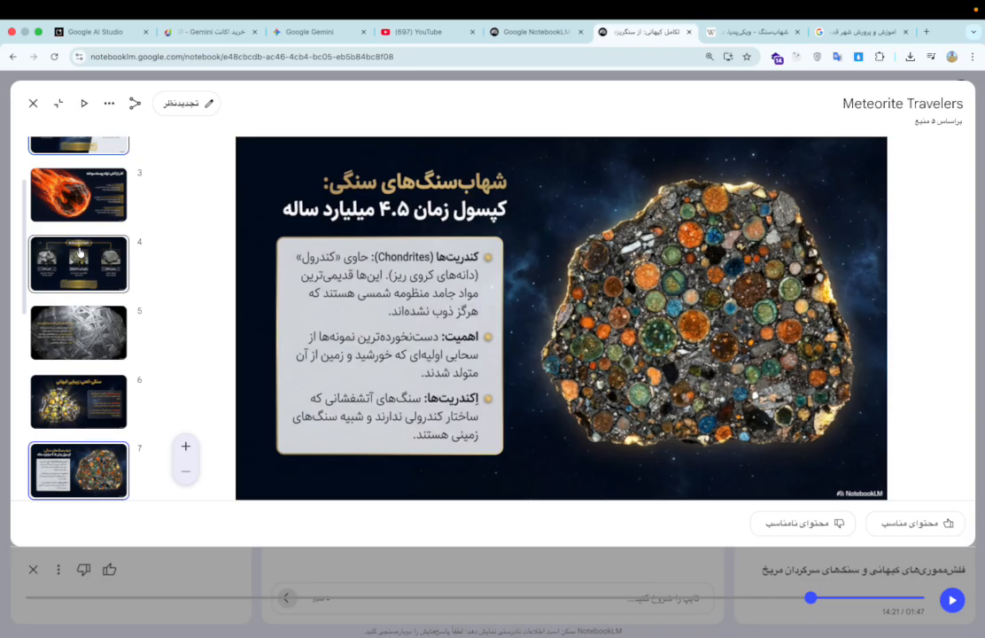
{"action": "key", "text": "Down"}
{"action": "key", "text": "Down"}
{"action": "key", "text": "Down"}
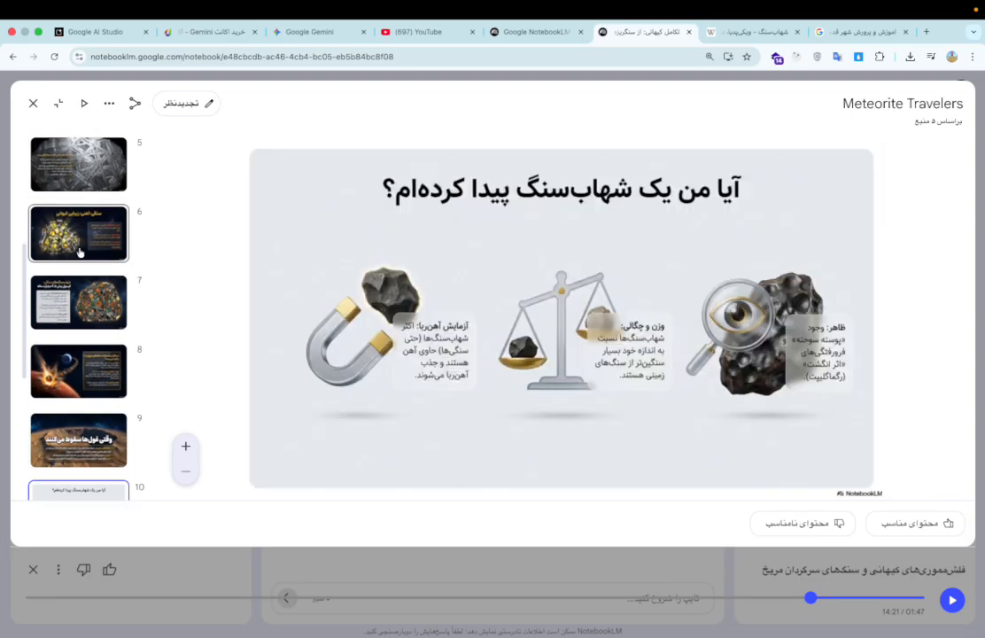
{"action": "key", "text": "Down"}
{"action": "key", "text": "Down"}
{"action": "key", "text": "Down"}
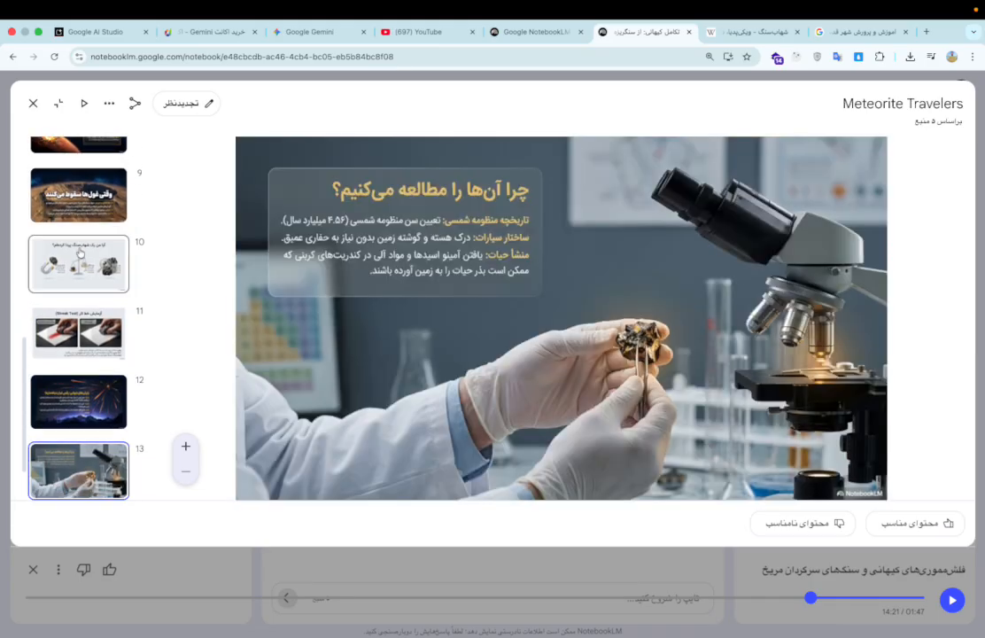
{"action": "key", "text": "Down"}
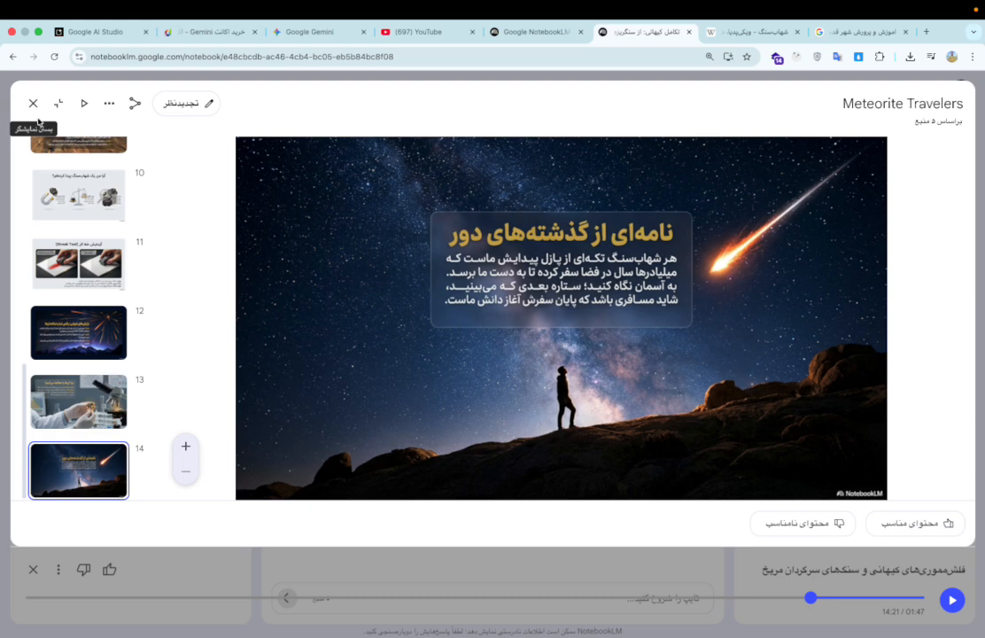
{"action": "left_click", "coordinate": [33, 103]}
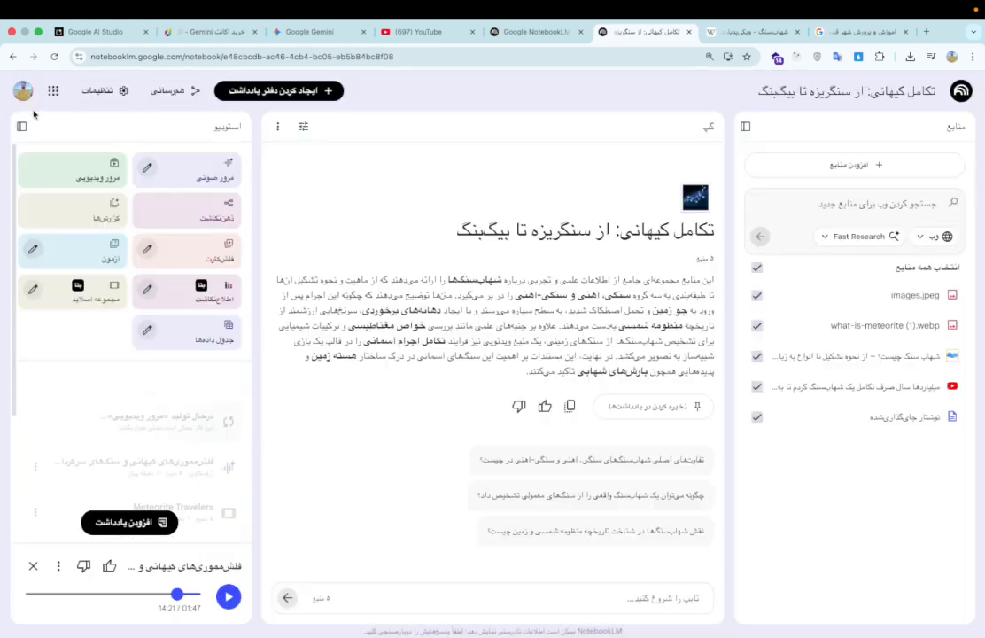
Step: Reopen the Meteorite Travelers slide deck enlarged and download it as a PowerPoint (.pptx) file
{"action": "scroll", "coordinate": [177, 399], "scroll_direction": "down", "scroll_amount": 5}
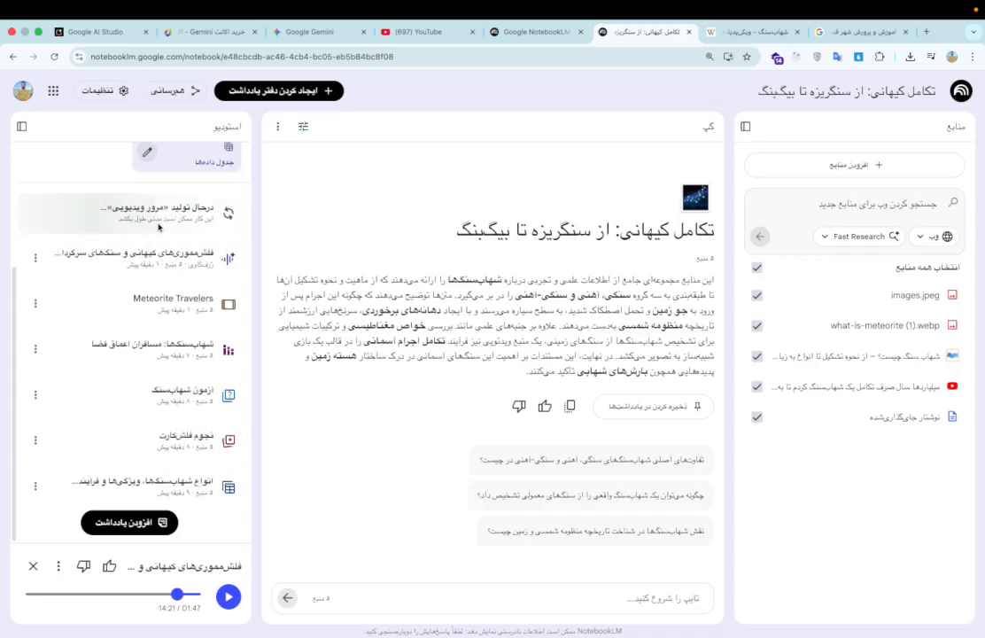
{"action": "mouse_move", "coordinate": [754, 5]}
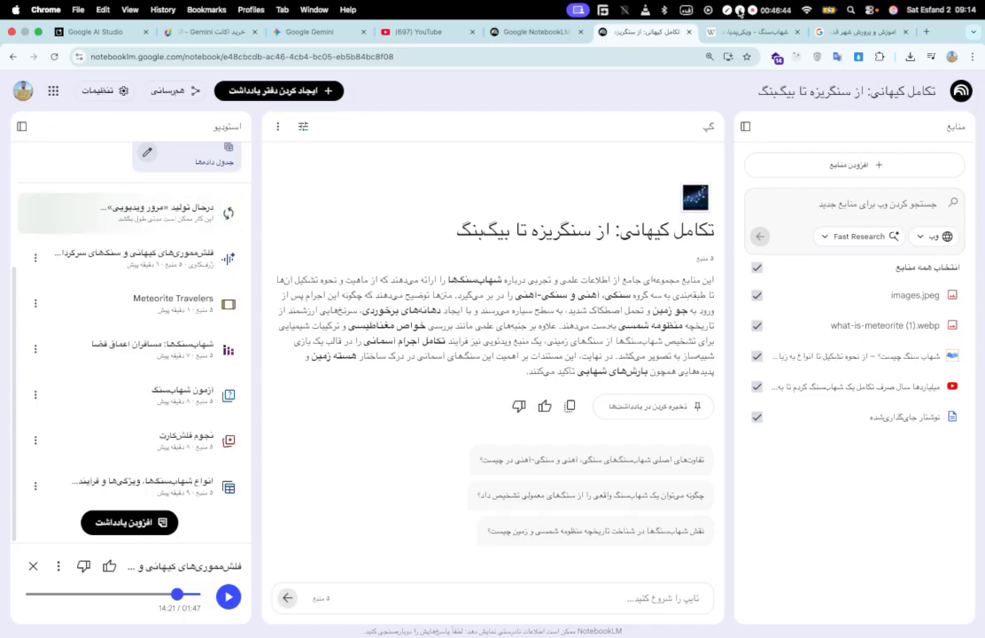
{"action": "left_click", "coordinate": [125, 305]}
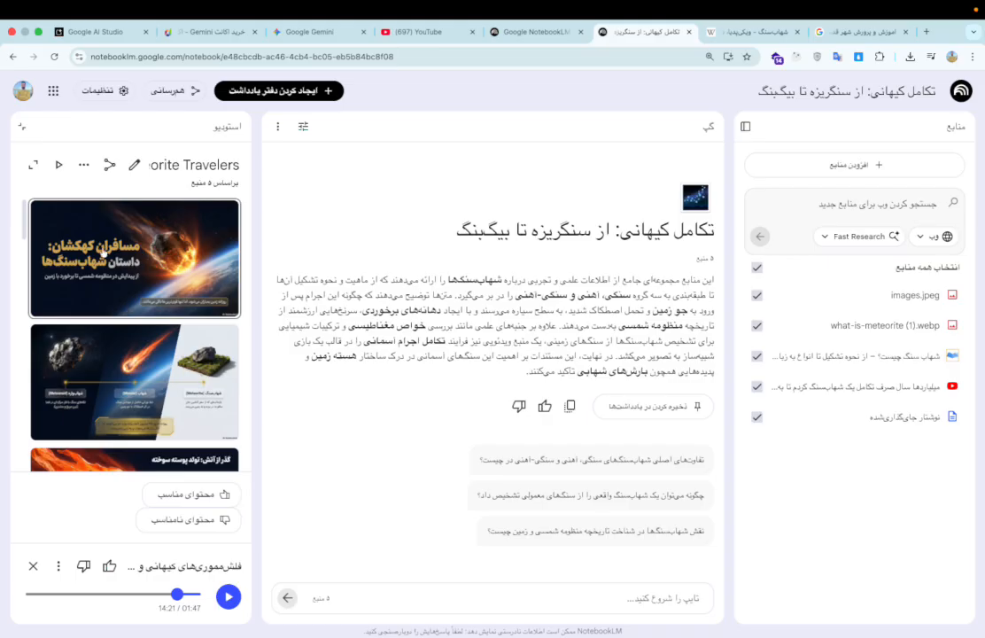
{"action": "left_click", "coordinate": [35, 166]}
{"action": "left_click", "coordinate": [107, 111]}
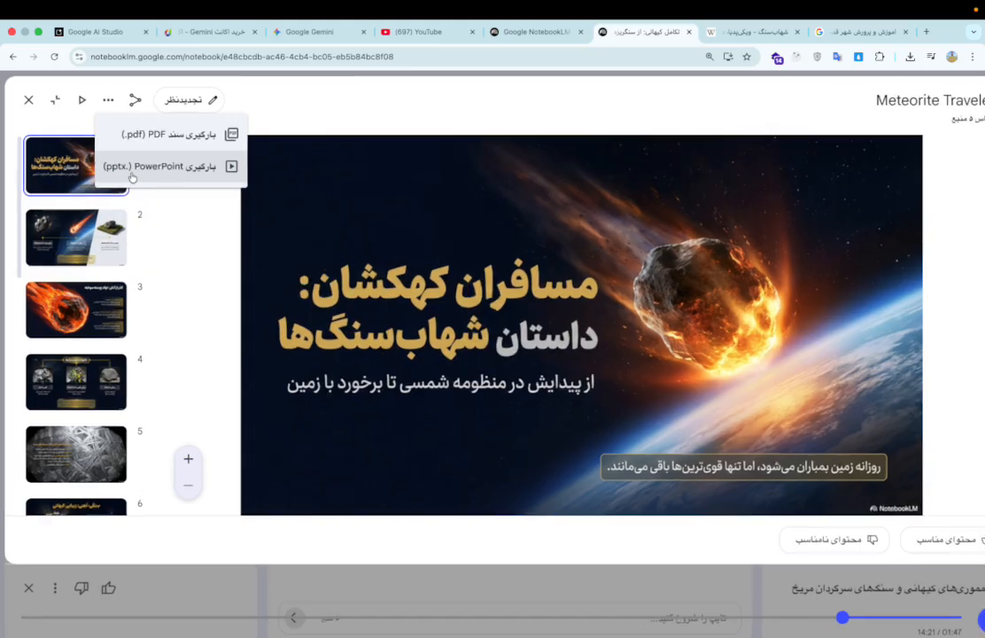
{"action": "left_click", "coordinate": [132, 177]}
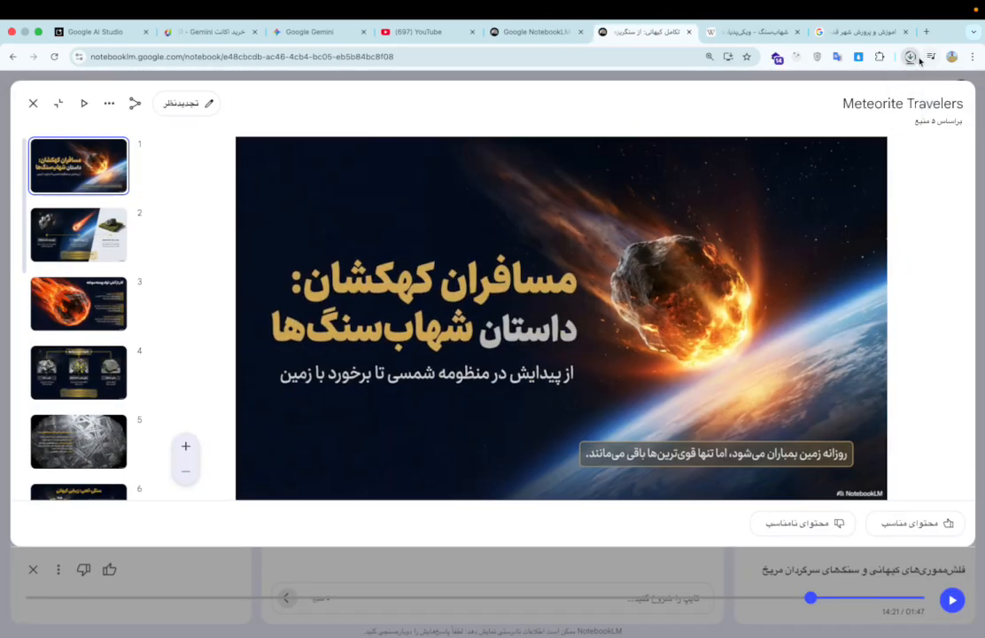
Step: Show the downloaded Meteorite_Travelers.pptx in the Finder Downloads folder and select it
{"action": "left_click", "coordinate": [916, 59]}
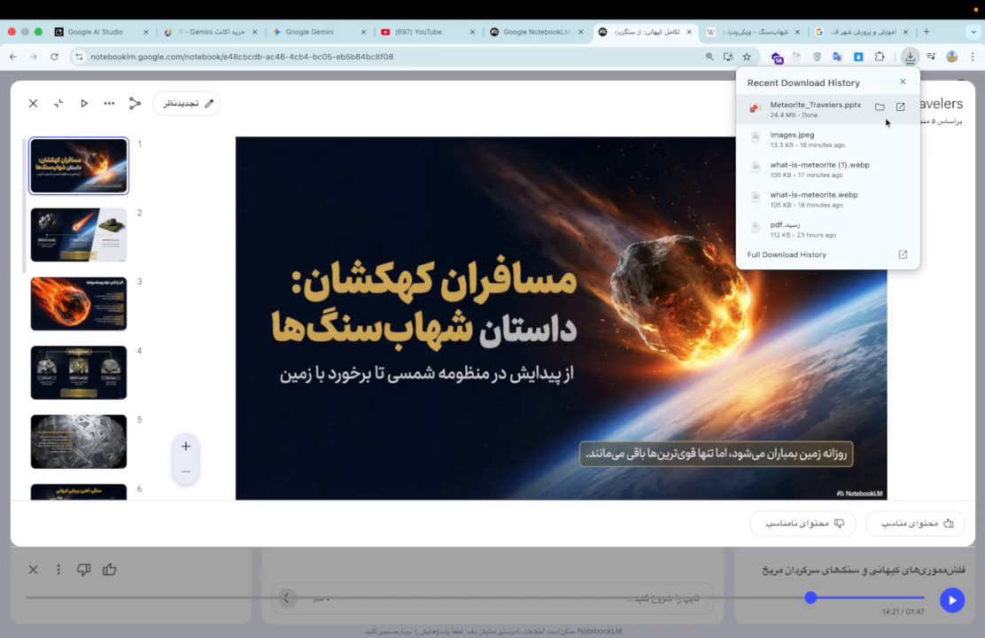
{"action": "left_click", "coordinate": [880, 107]}
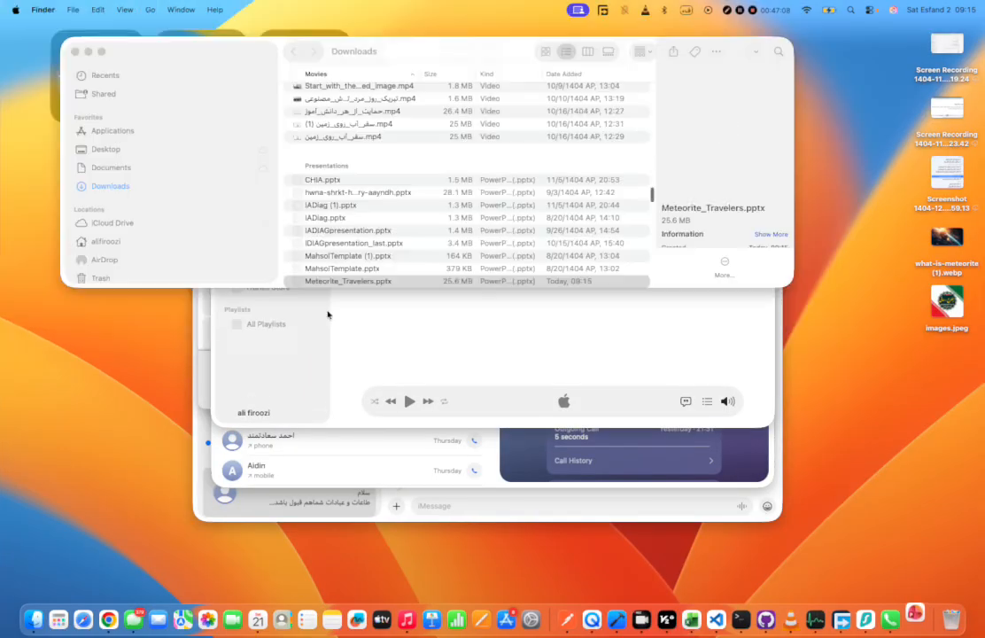
{"action": "left_click", "coordinate": [340, 282]}
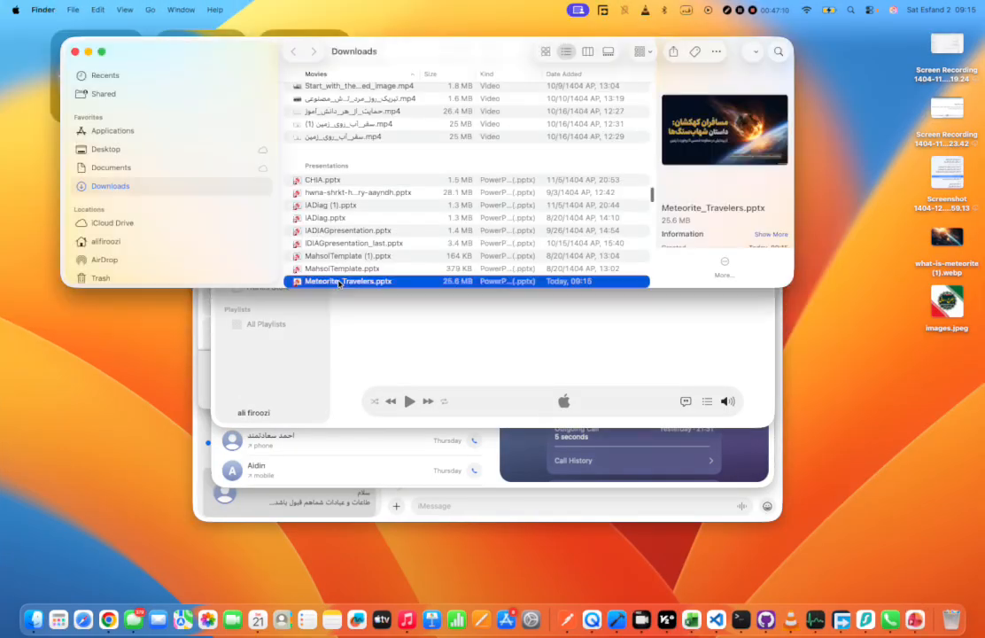
Step: Open Meteorite_Travelers.pptx in PowerPoint, go to slide 4 and expand the presentation window to full screen
{"action": "double_click", "coordinate": [340, 282]}
{"action": "left_click_drag", "start_coordinate": [329, 258], "coordinate": [387, 257]}
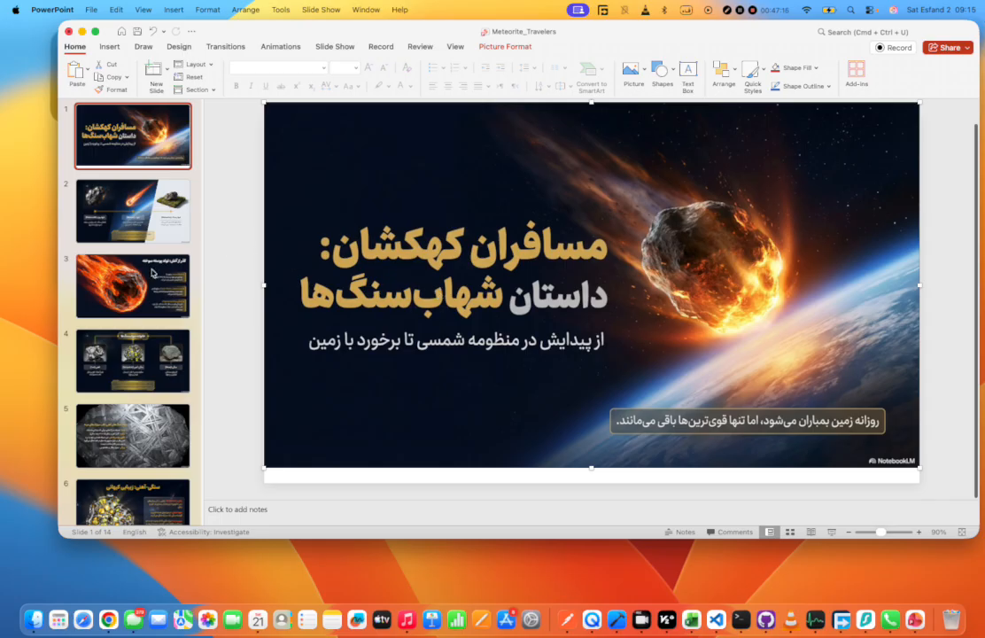
{"action": "left_click", "coordinate": [121, 246]}
{"action": "left_click", "coordinate": [142, 351]}
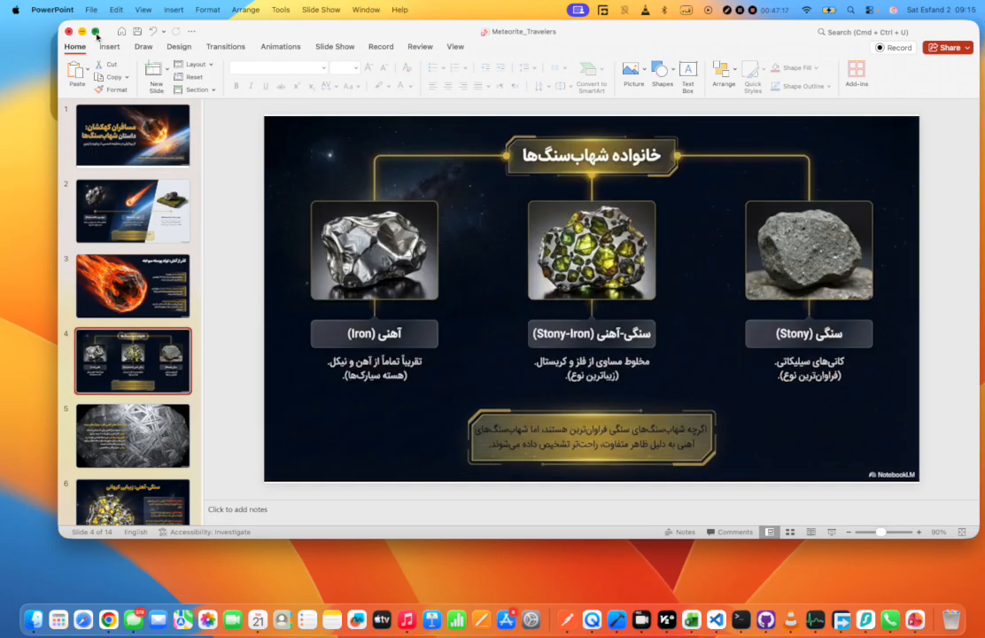
{"action": "left_click", "coordinate": [97, 37]}
Step: Check the full-slide picture on slide 4, browse slides 5 to 8, and select the picture on slide 12
{"action": "left_click", "coordinate": [526, 290]}
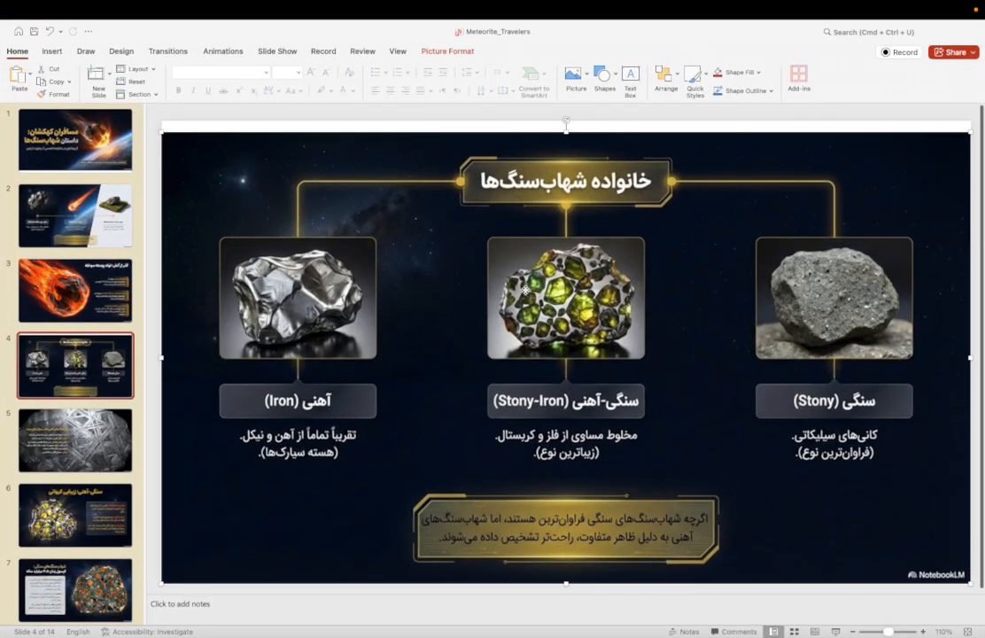
{"action": "double_click", "coordinate": [525, 290]}
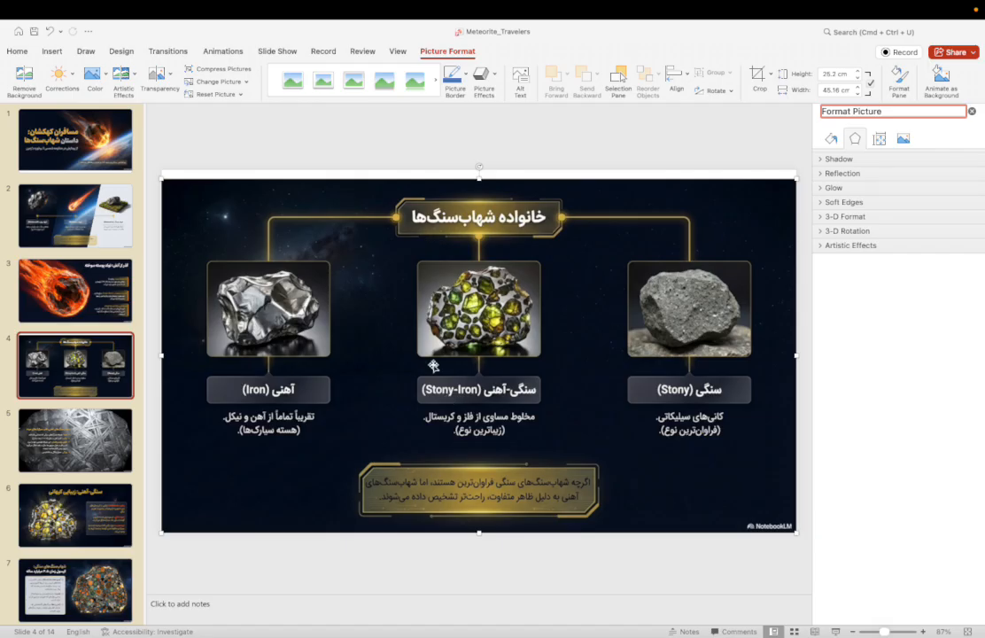
{"action": "scroll", "coordinate": [435, 365], "scroll_direction": "down", "scroll_amount": 2}
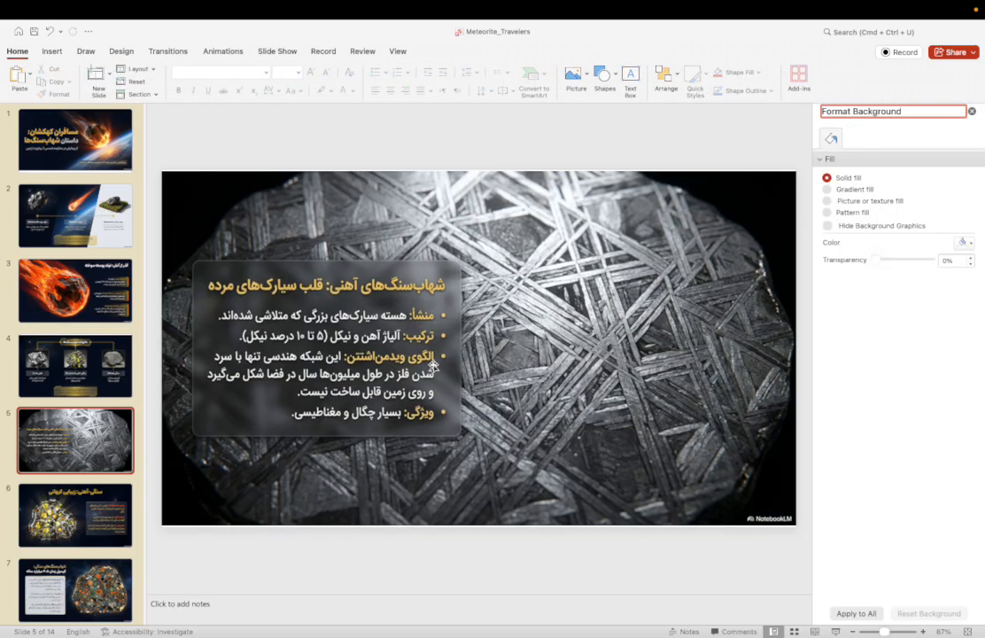
{"action": "scroll", "coordinate": [434, 365], "scroll_direction": "down", "scroll_amount": 3}
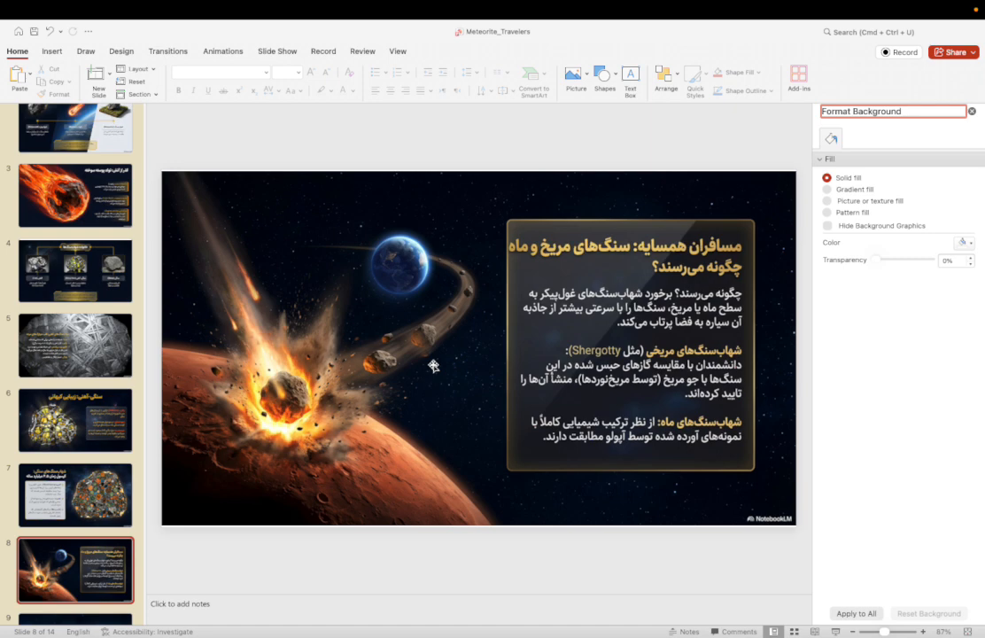
{"action": "scroll", "coordinate": [53, 328], "scroll_direction": "down", "scroll_amount": 5}
{"action": "left_click", "coordinate": [78, 445]}
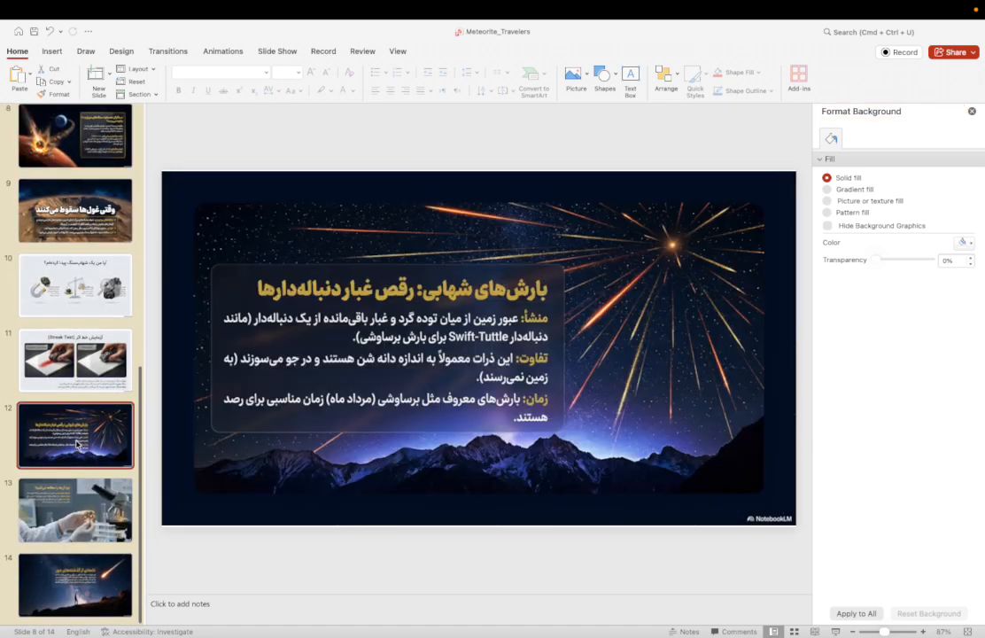
{"action": "left_click", "coordinate": [687, 294]}
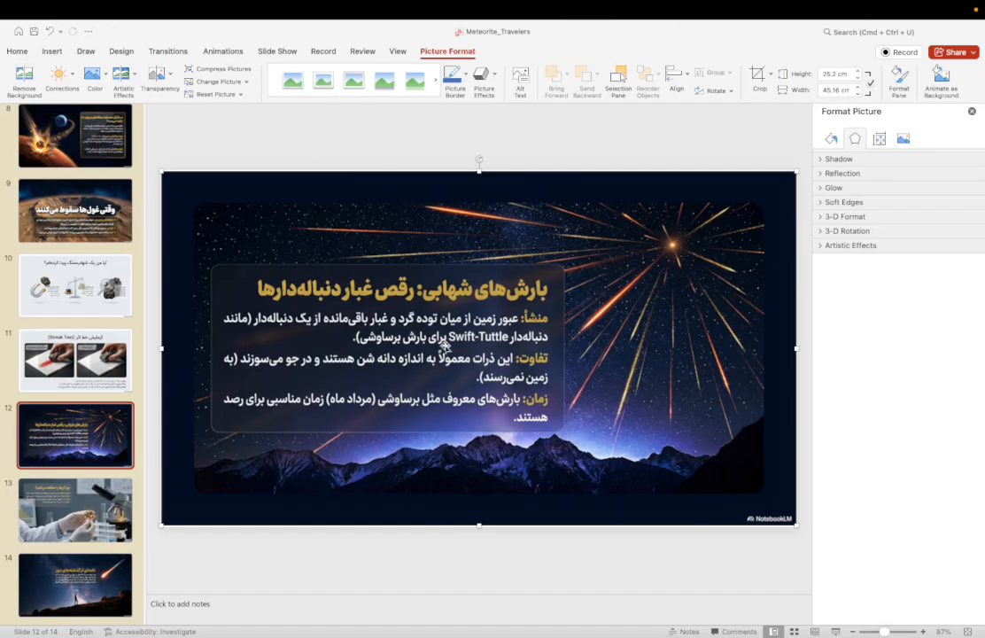
Step: Return to slide 1, the title slide of the presentation
{"action": "scroll", "coordinate": [66, 201], "scroll_direction": "up", "scroll_amount": 5}
{"action": "scroll", "coordinate": [67, 201], "scroll_direction": "up", "scroll_amount": 5}
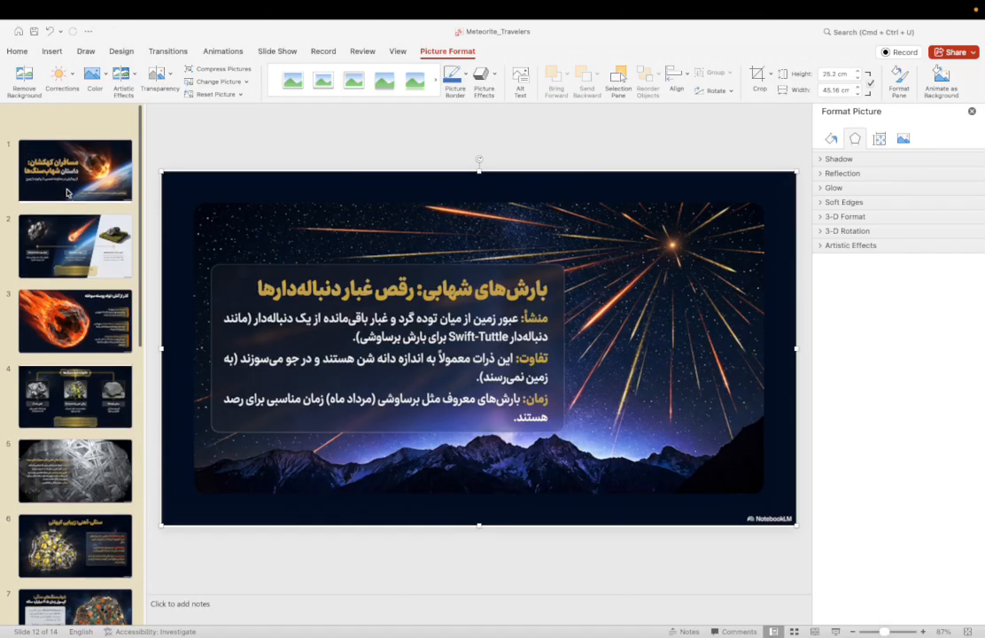
{"action": "left_click", "coordinate": [70, 139]}
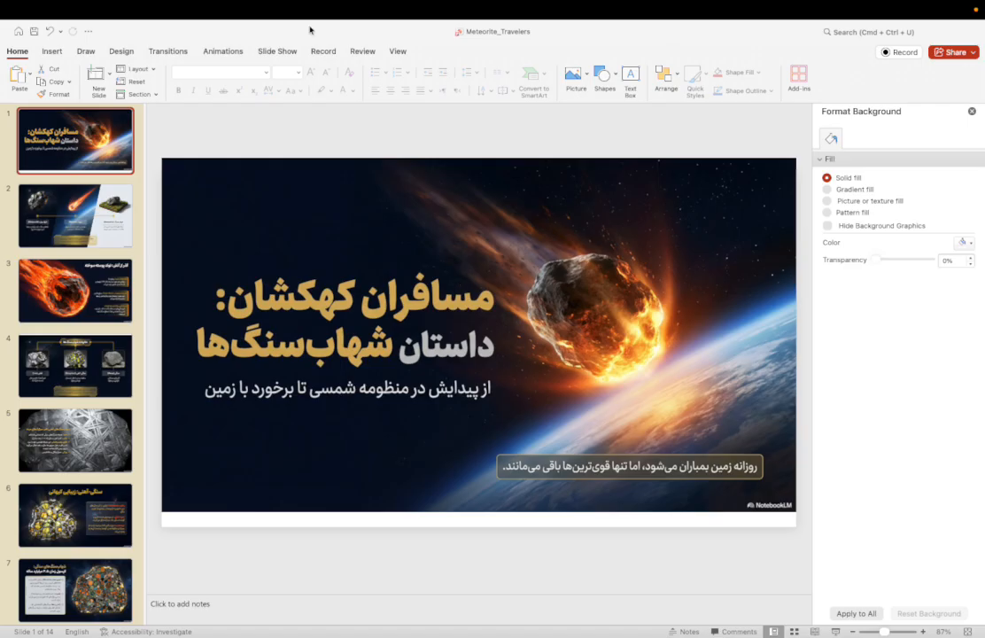
Step: Close the presentation, switch back to NotebookLM in Chrome and close the enlarged Meteorite Travelers deck
{"action": "mouse_move", "coordinate": [2, 7]}
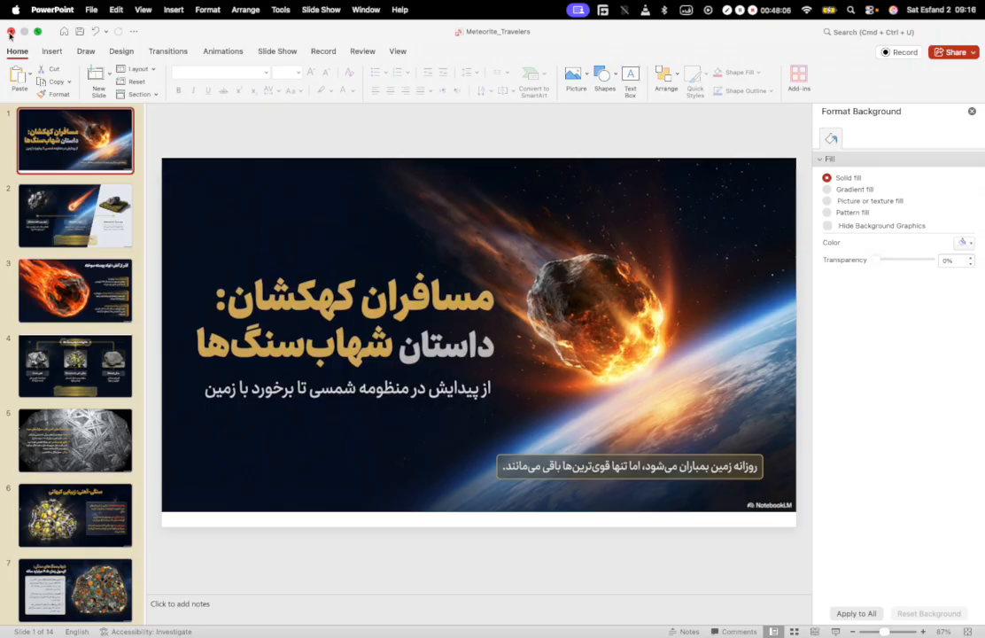
{"action": "left_click", "coordinate": [11, 32]}
{"action": "left_click", "coordinate": [492, 368]}
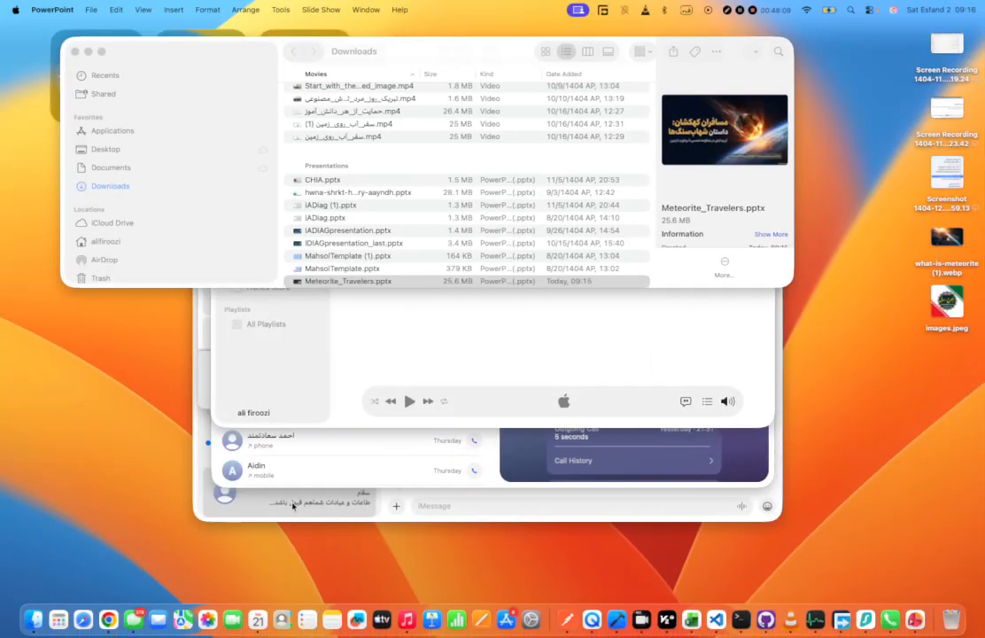
{"action": "left_click", "coordinate": [293, 506]}
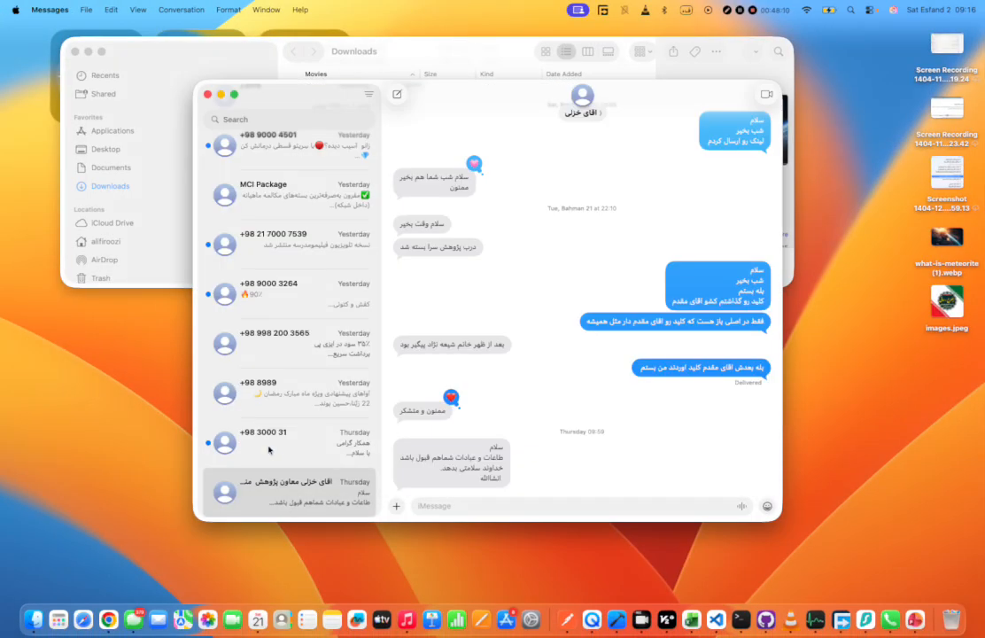
{"action": "key", "text": "ctrl+Right"}
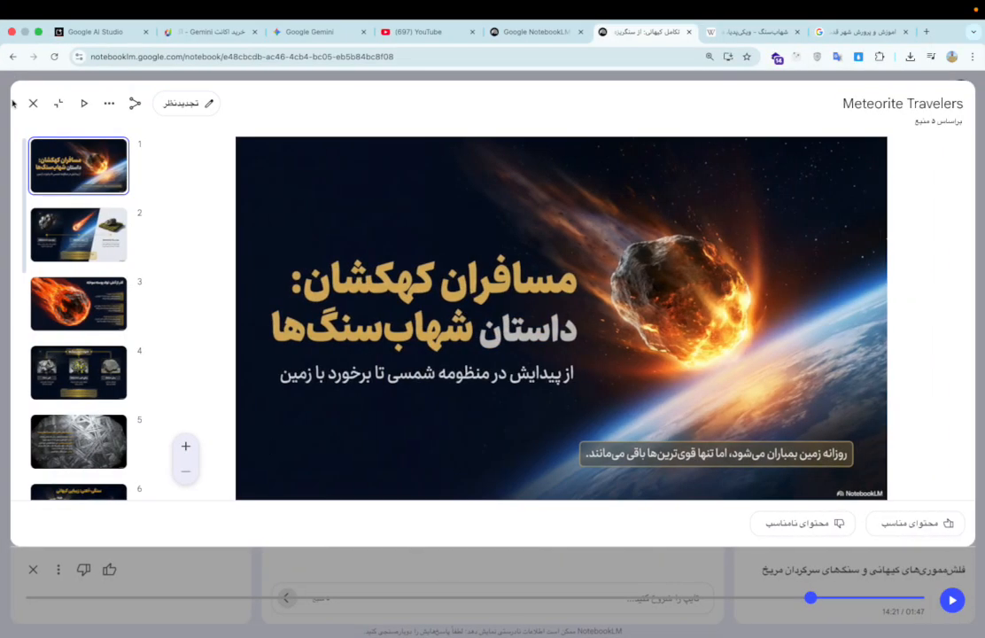
{"action": "left_click", "coordinate": [33, 103]}
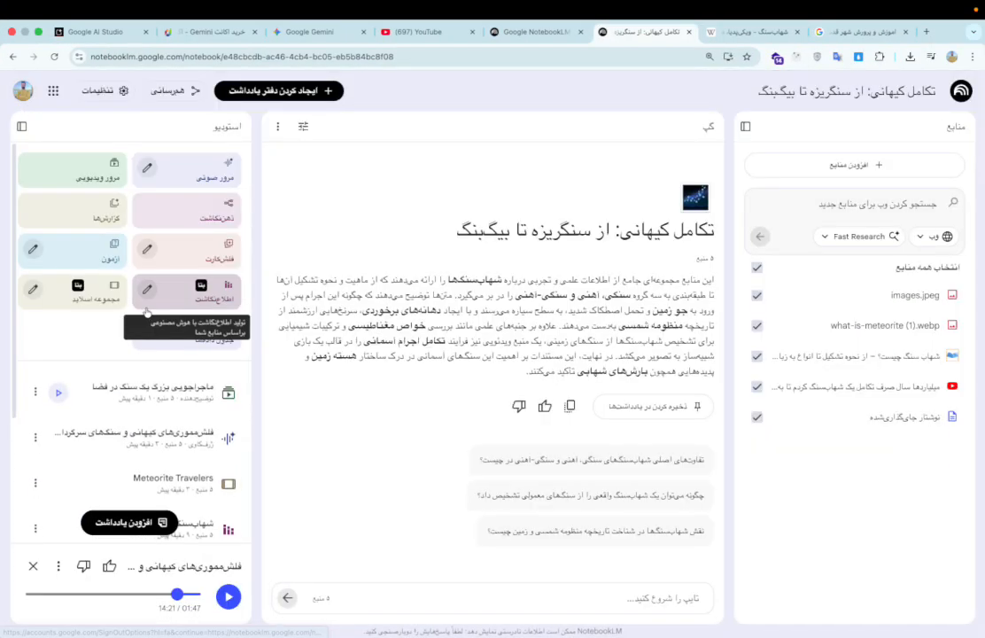
Step: Open the video overview "ماجراجویی بزرگ یک سنگ در فضا", play it full screen and check its download and playback options
{"action": "left_click", "coordinate": [131, 392]}
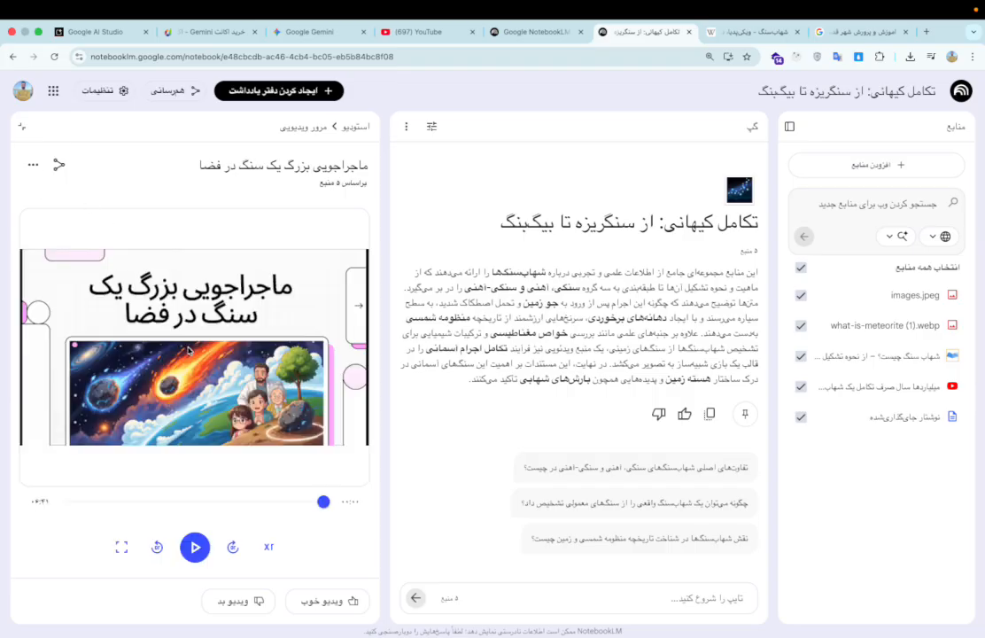
{"action": "left_click", "coordinate": [195, 547]}
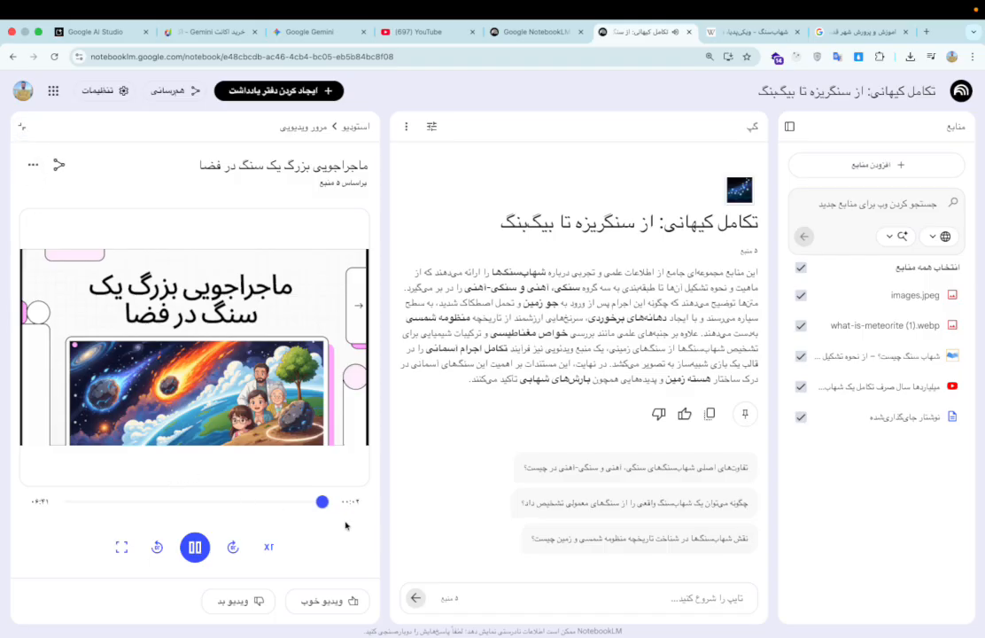
{"action": "left_click", "coordinate": [121, 547]}
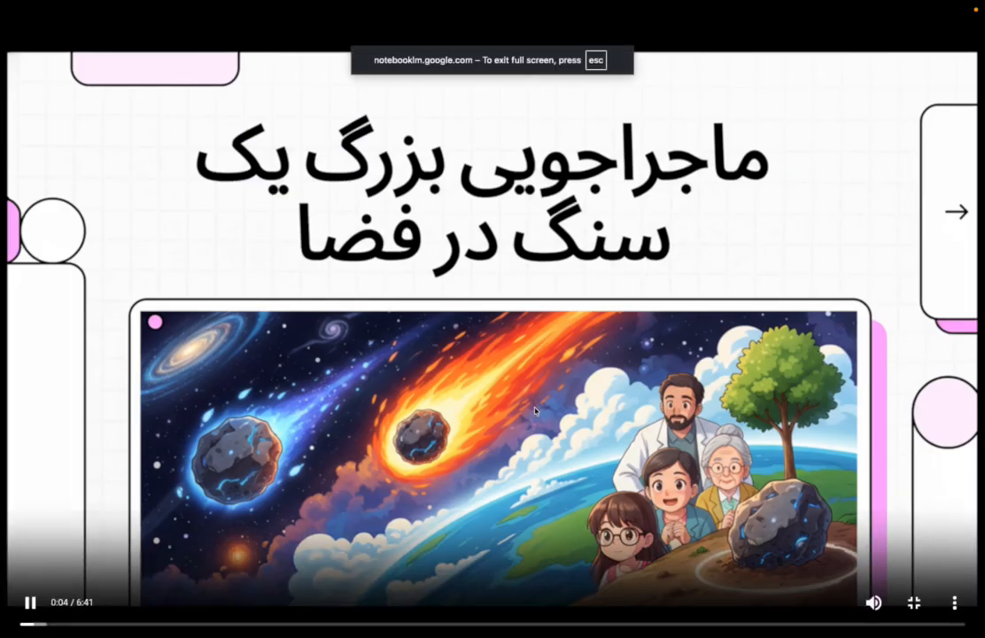
{"action": "left_click", "coordinate": [954, 603]}
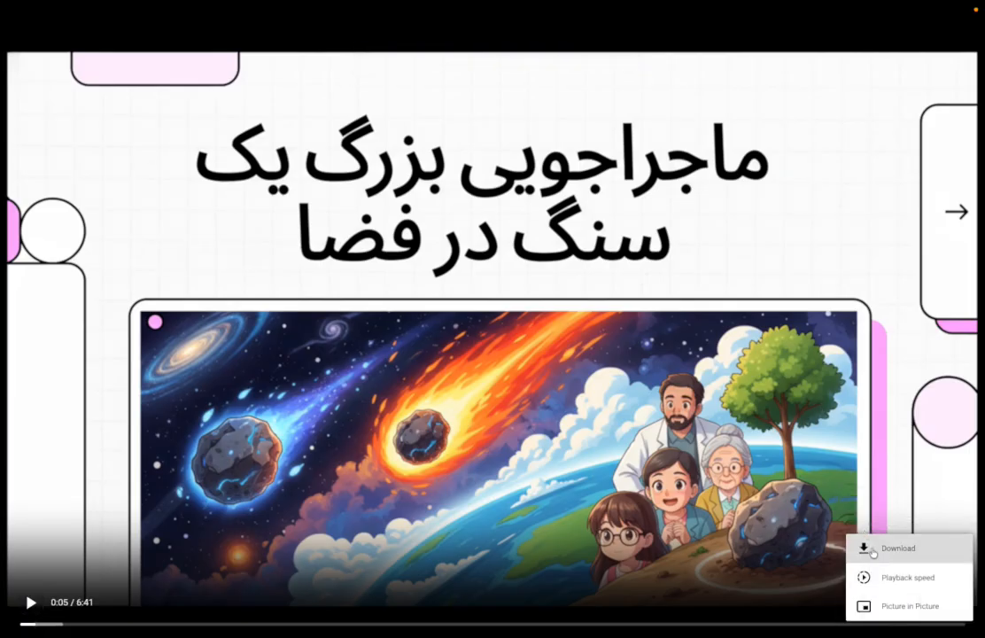
{"action": "left_click", "coordinate": [312, 400]}
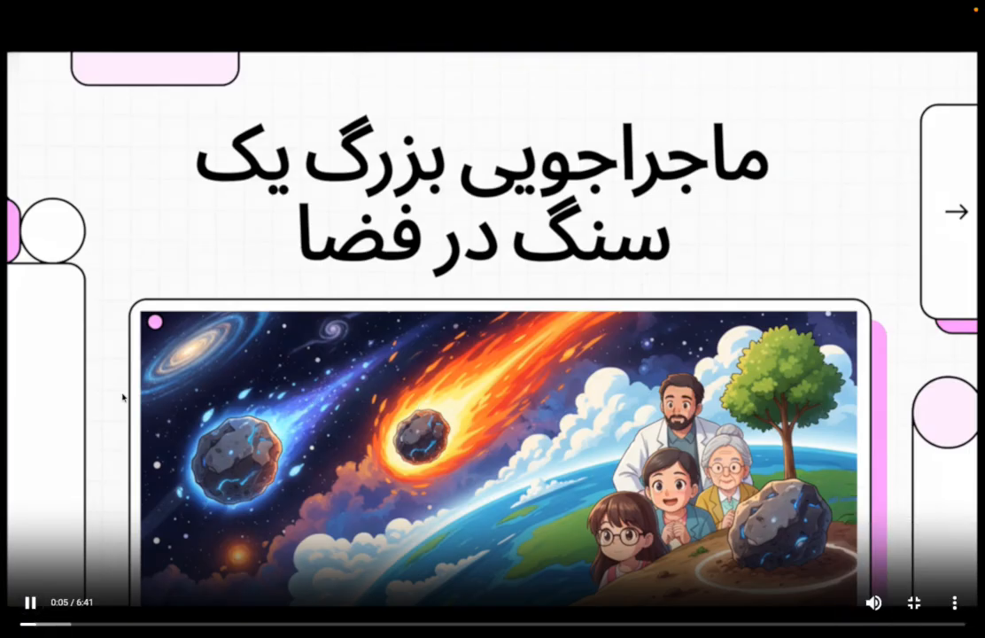